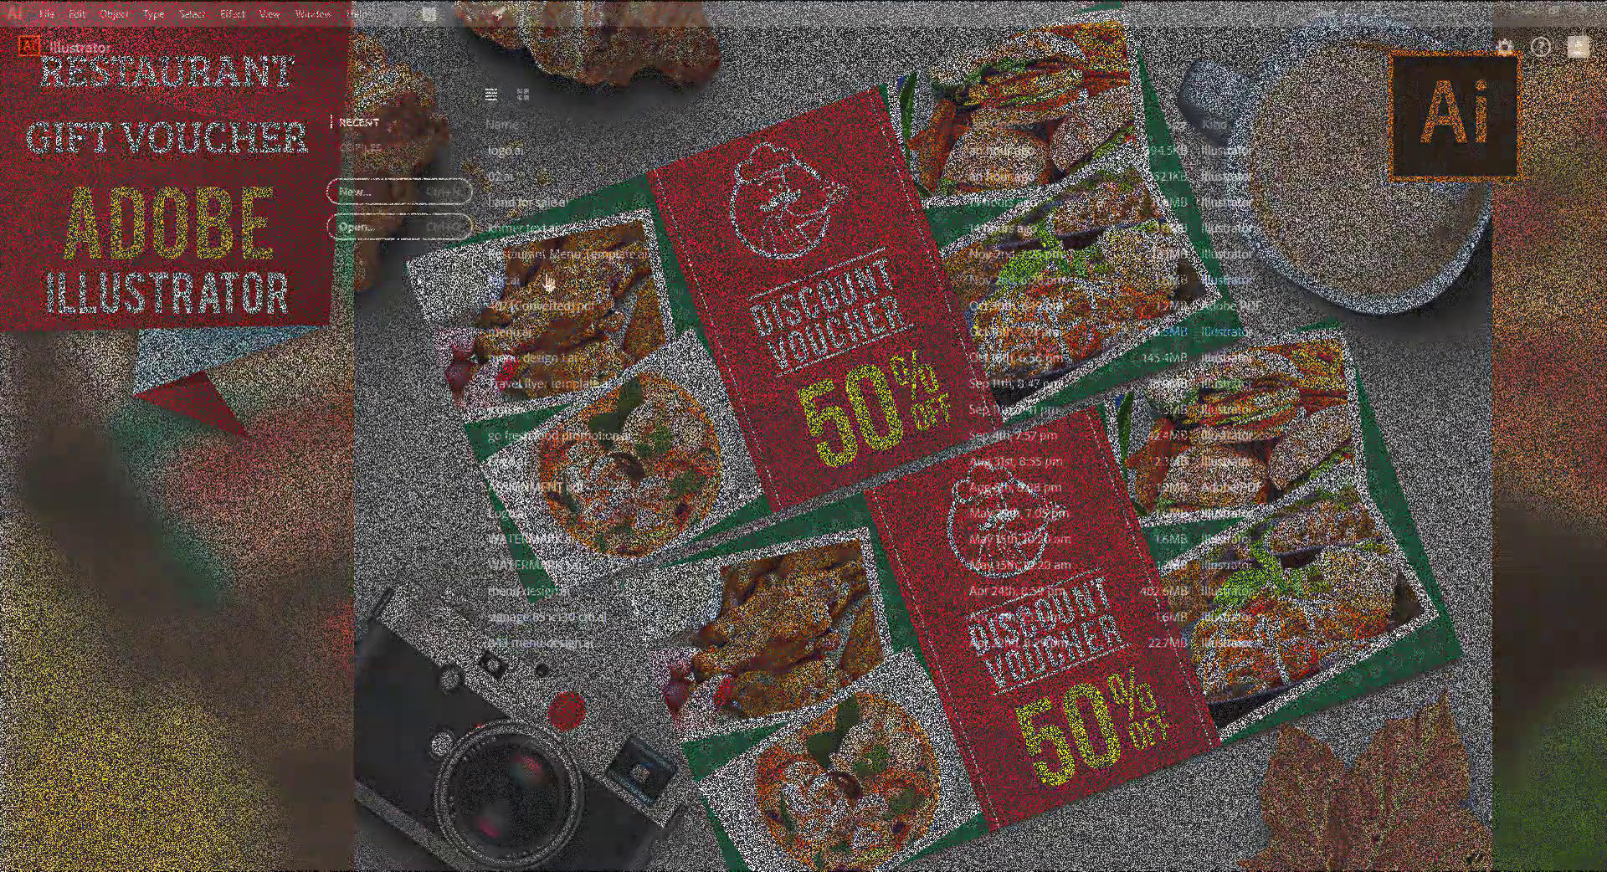
Step: Create a new centimetre document with a 21 × 10 cm landscape artboard
left_click(393, 191)
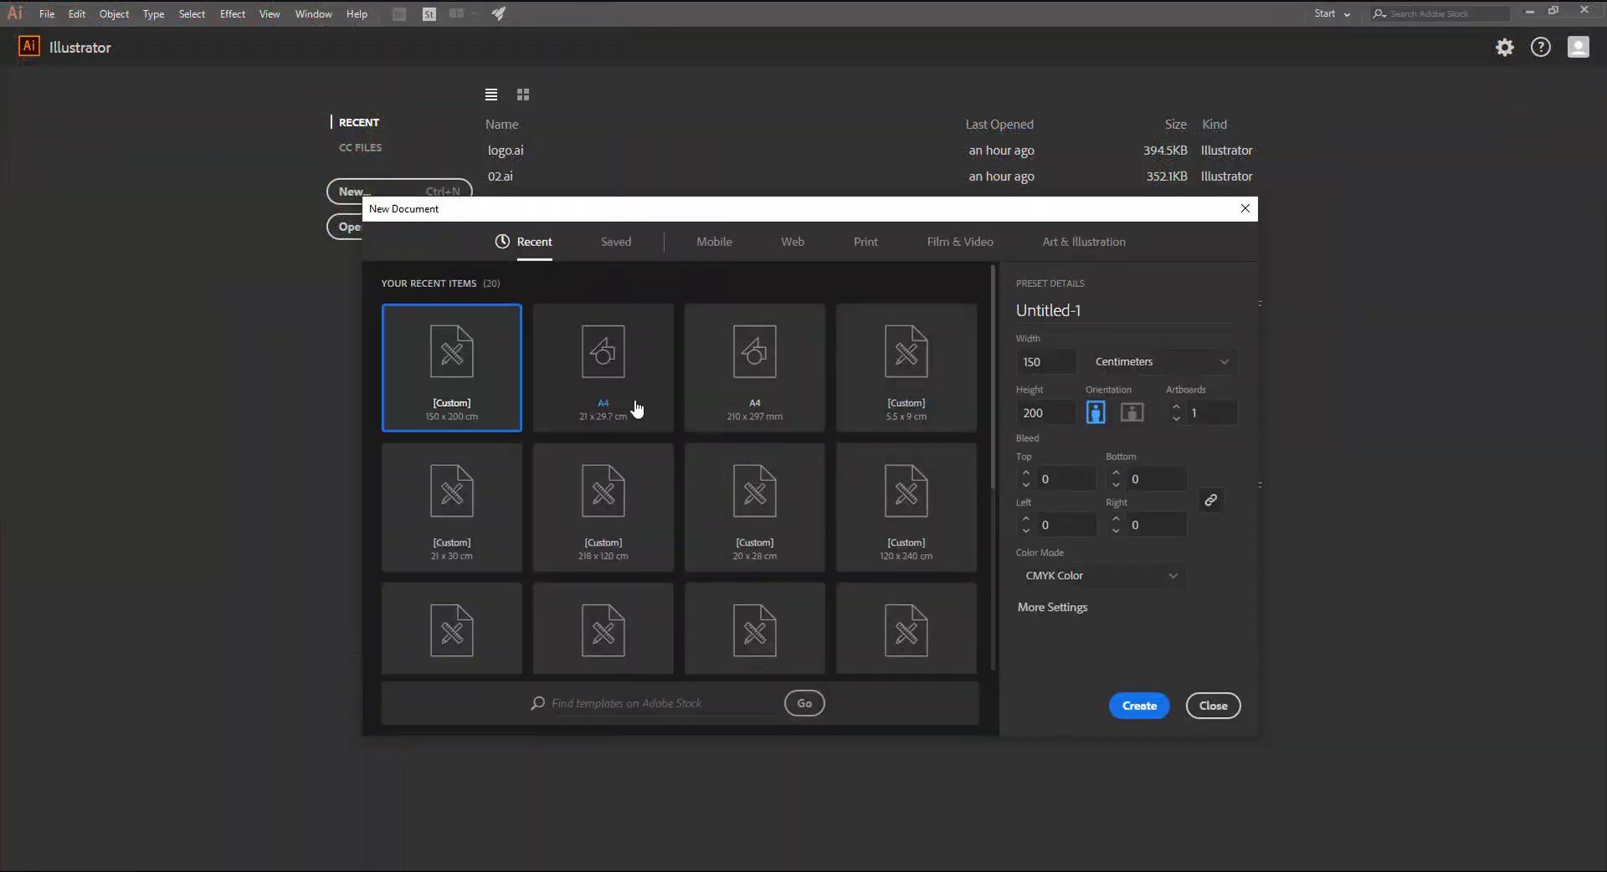
left_click(1121, 363)
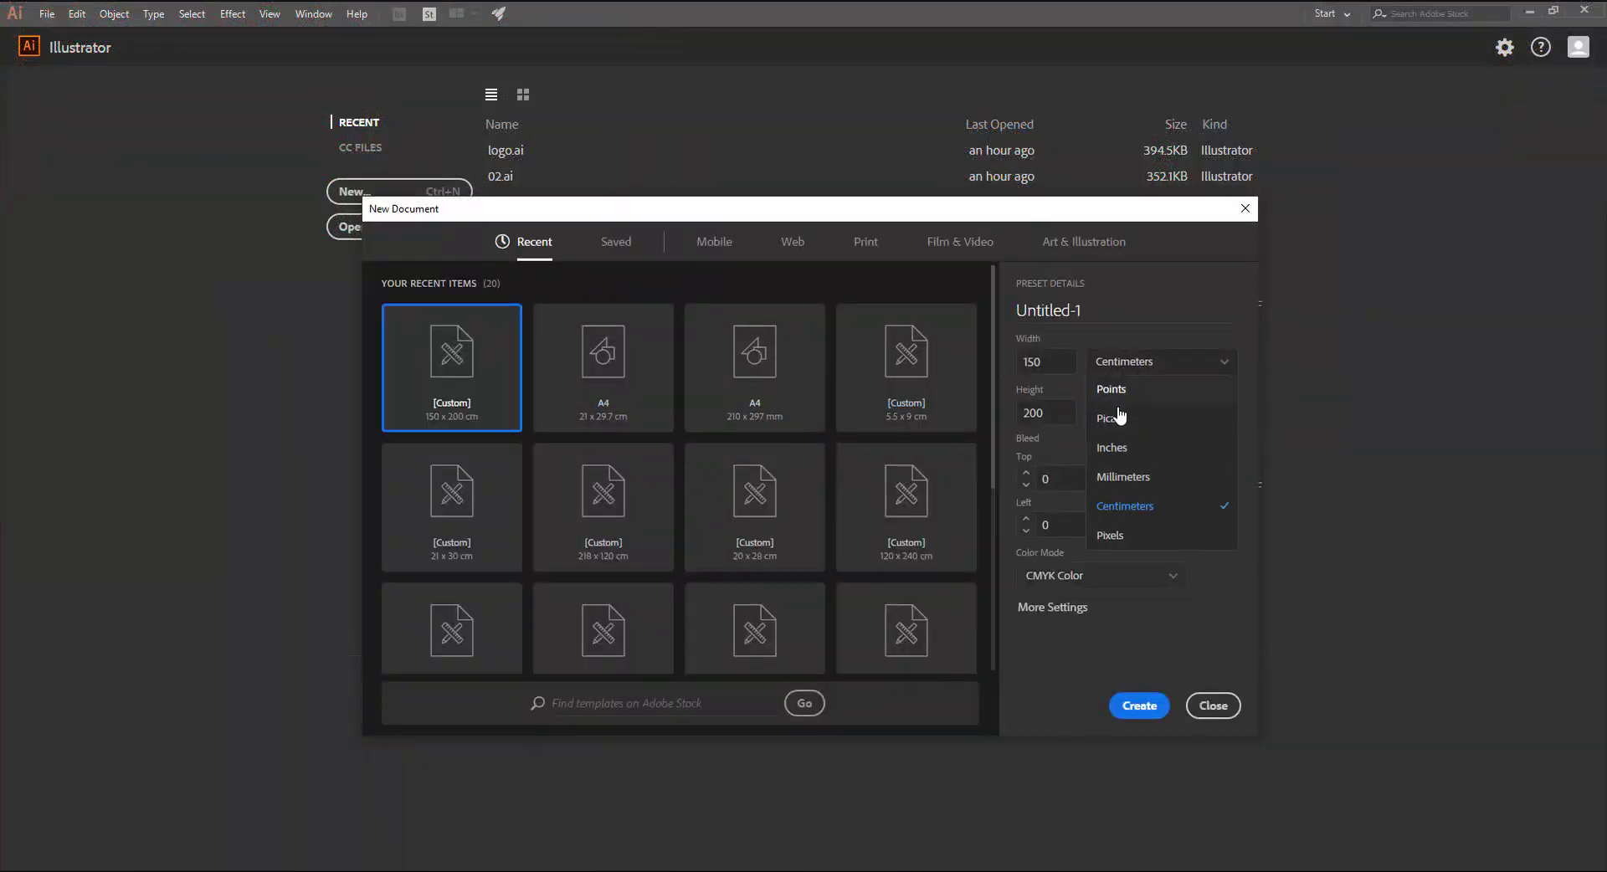
left_click(1102, 499)
type("21")
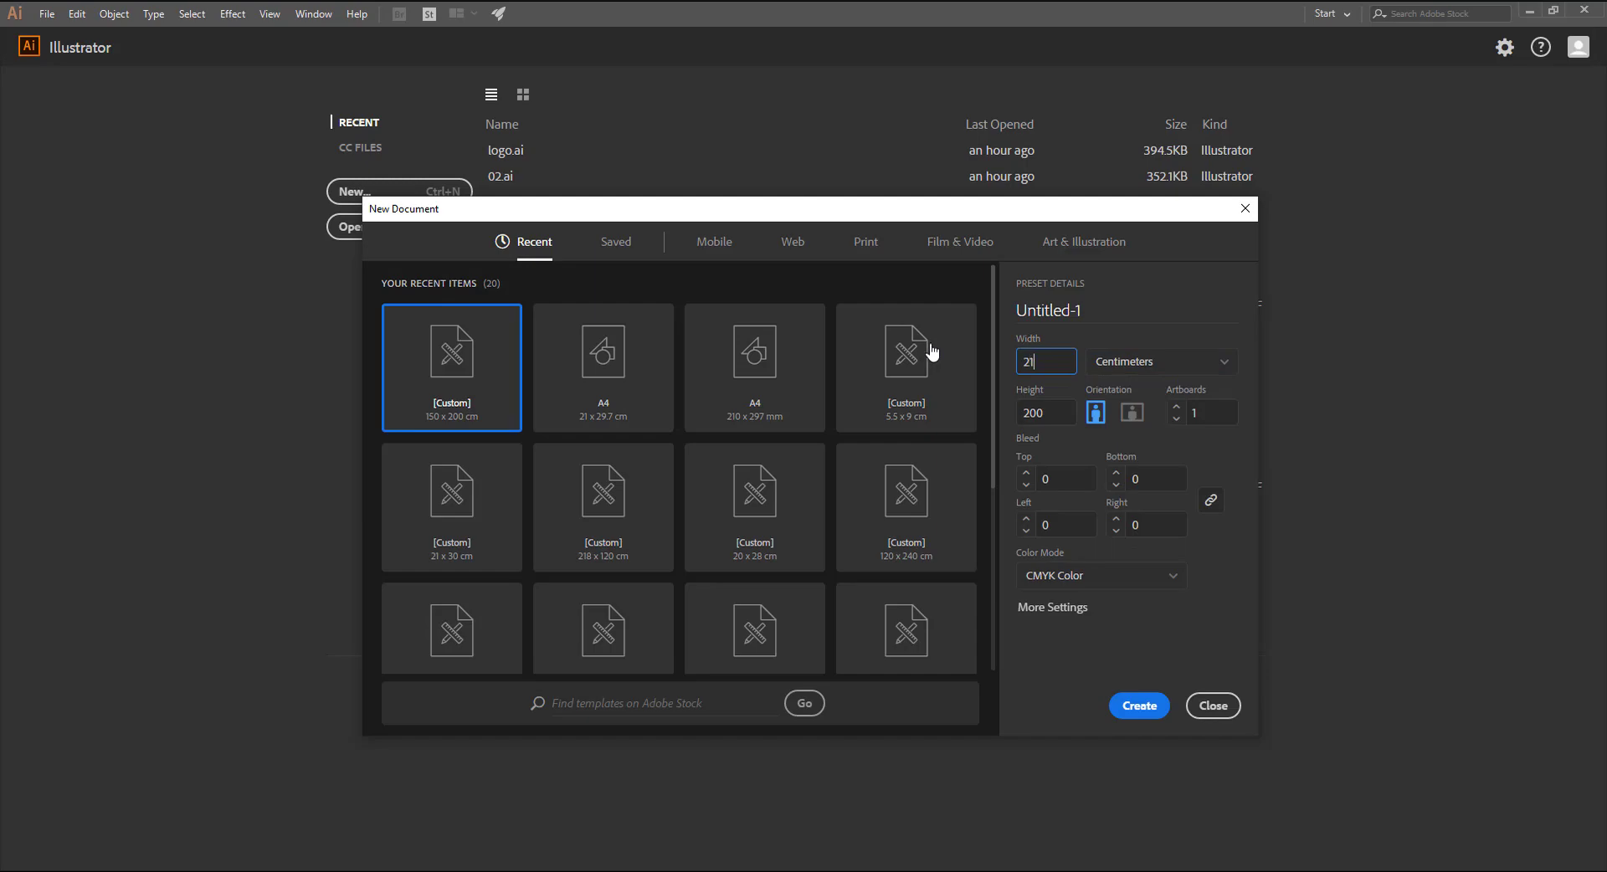
left_click(1132, 711)
Step: Draw a rectangle of exactly 21 × 10 cm
left_click(17, 177)
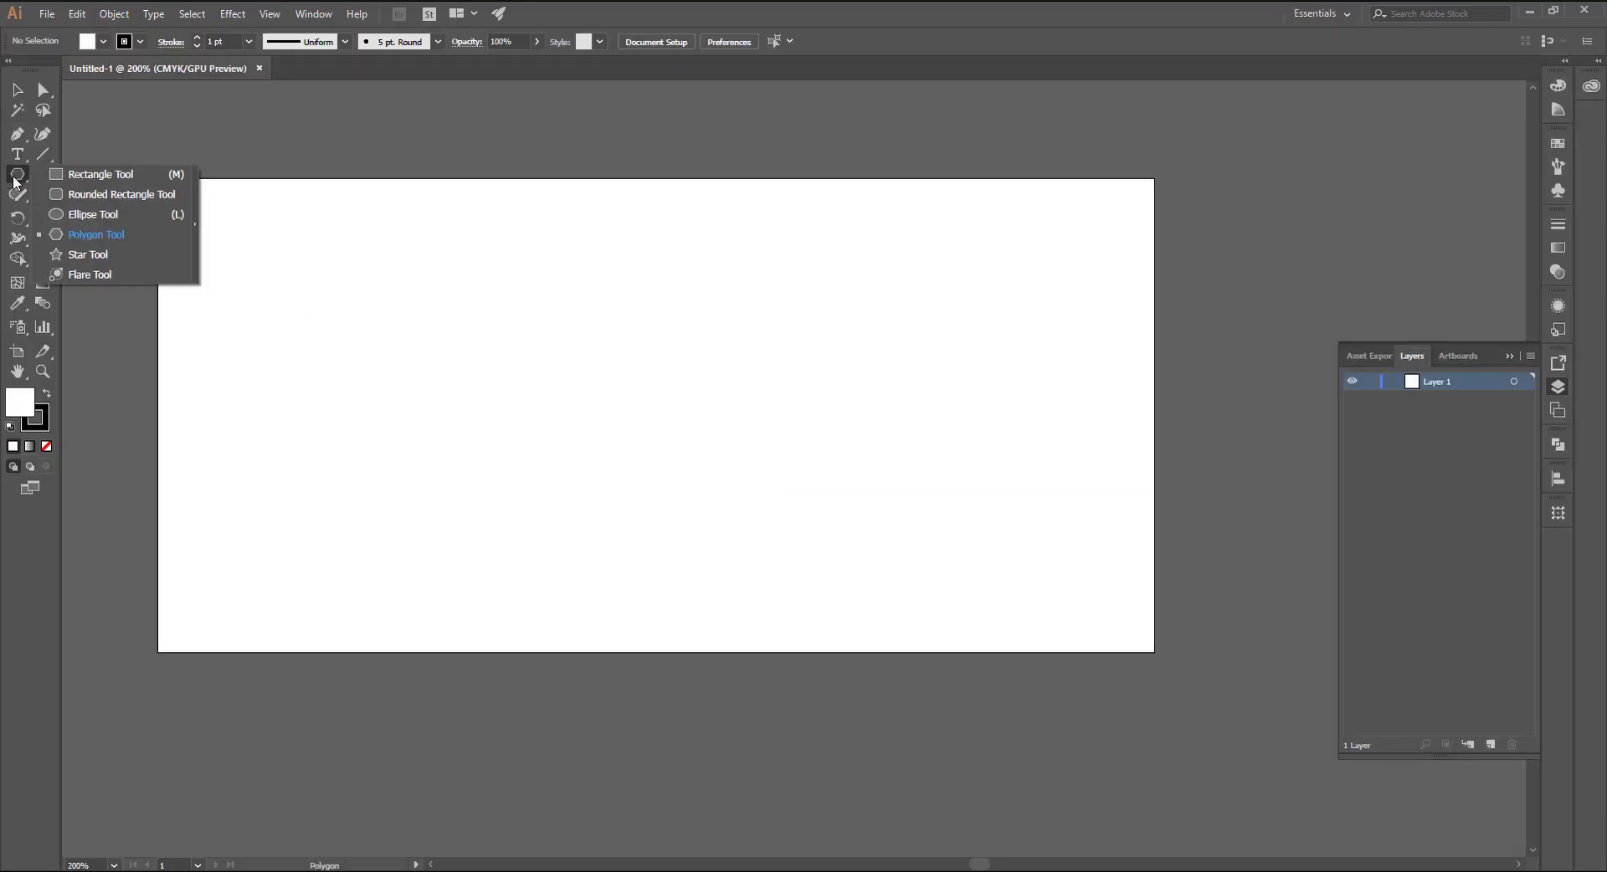
left_click(99, 175)
left_click(162, 182)
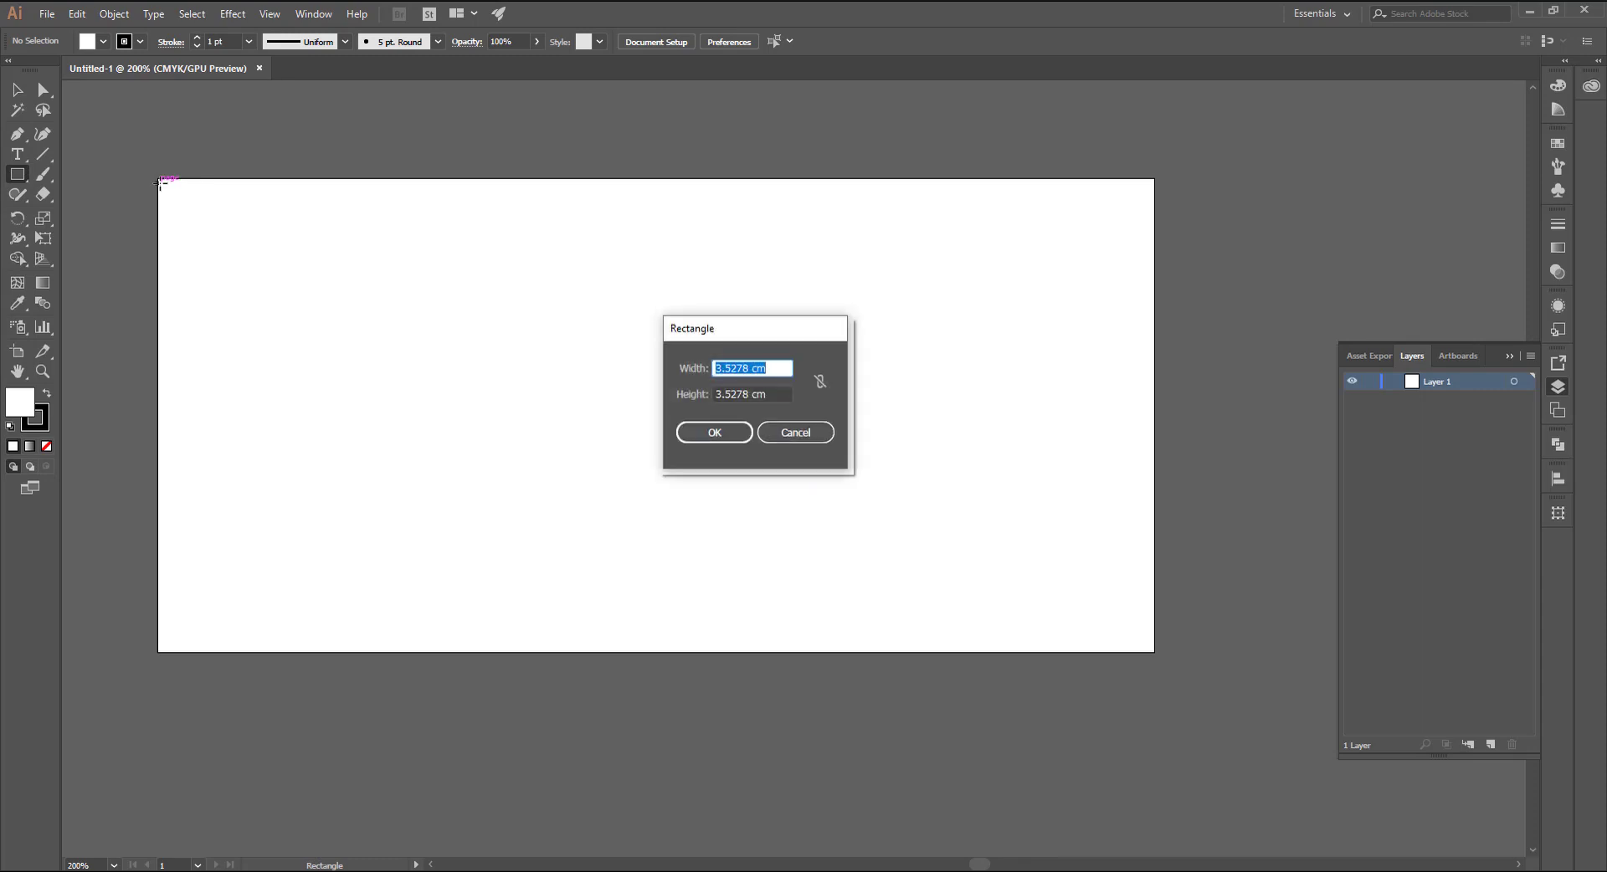
key("Tab")
type("10")
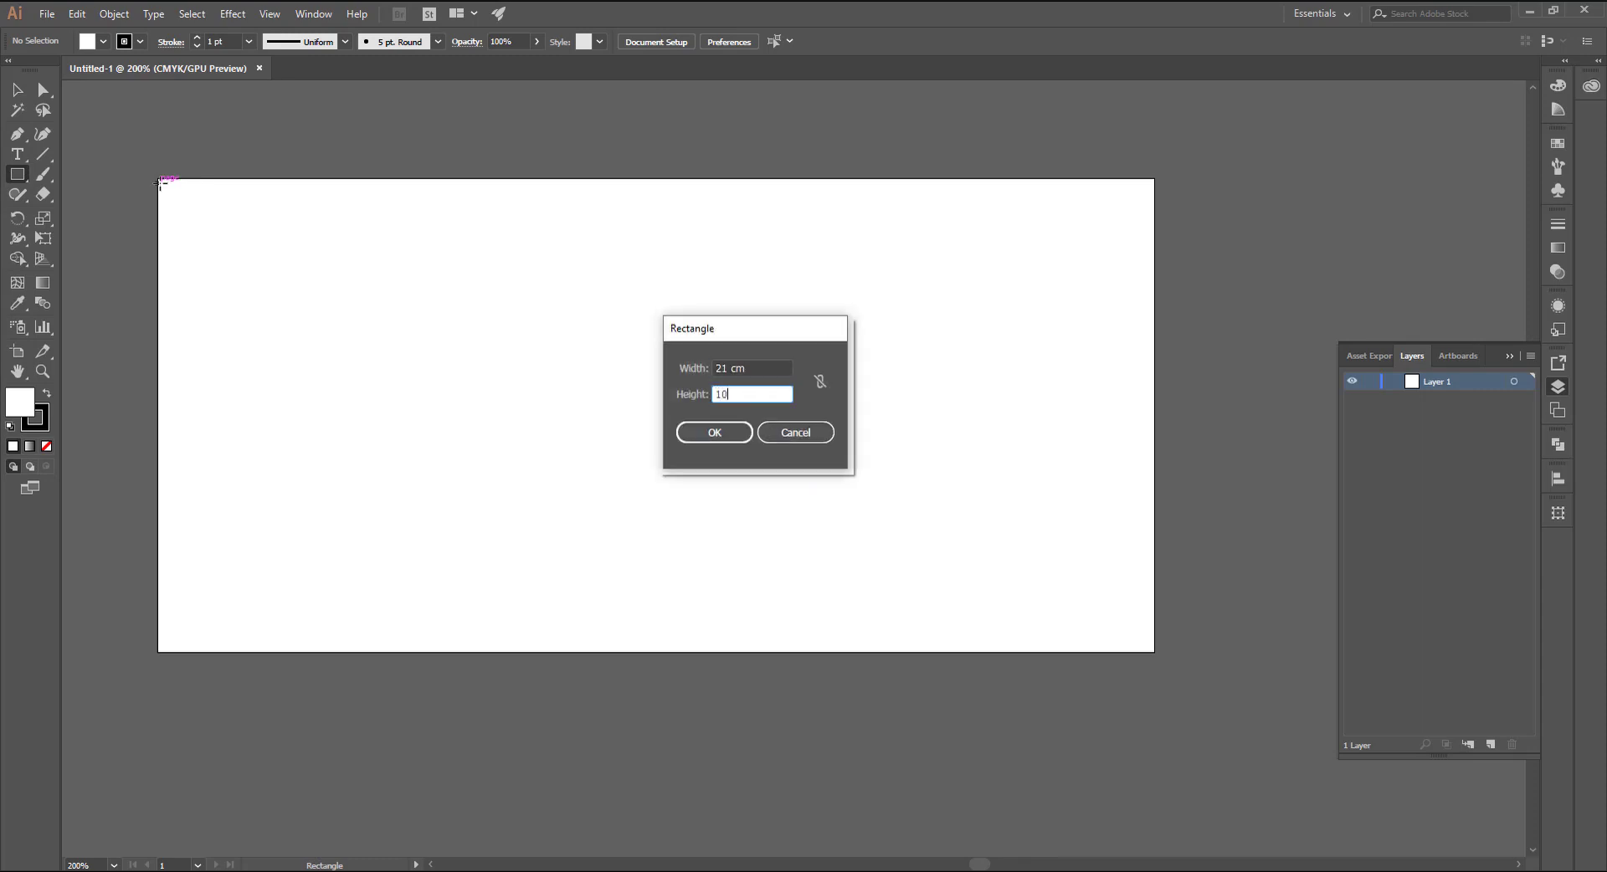
key("Return")
left_click(19, 90)
Step: Fill the rectangle dark green with no stroke and centre it on the artboard
left_click(123, 41)
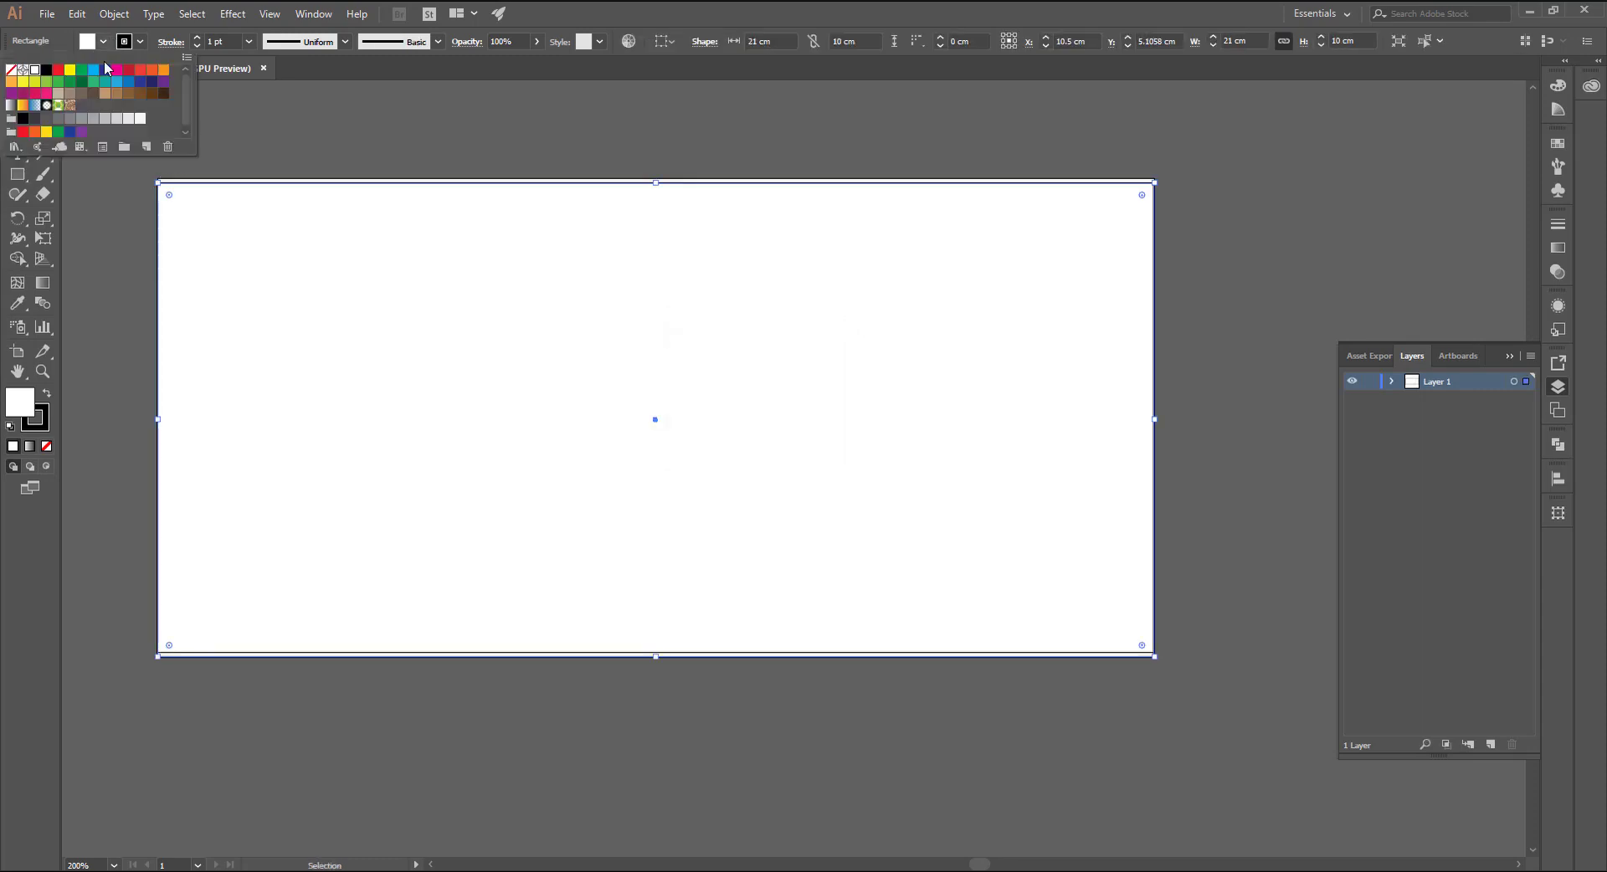
left_click(82, 86)
left_click(139, 41)
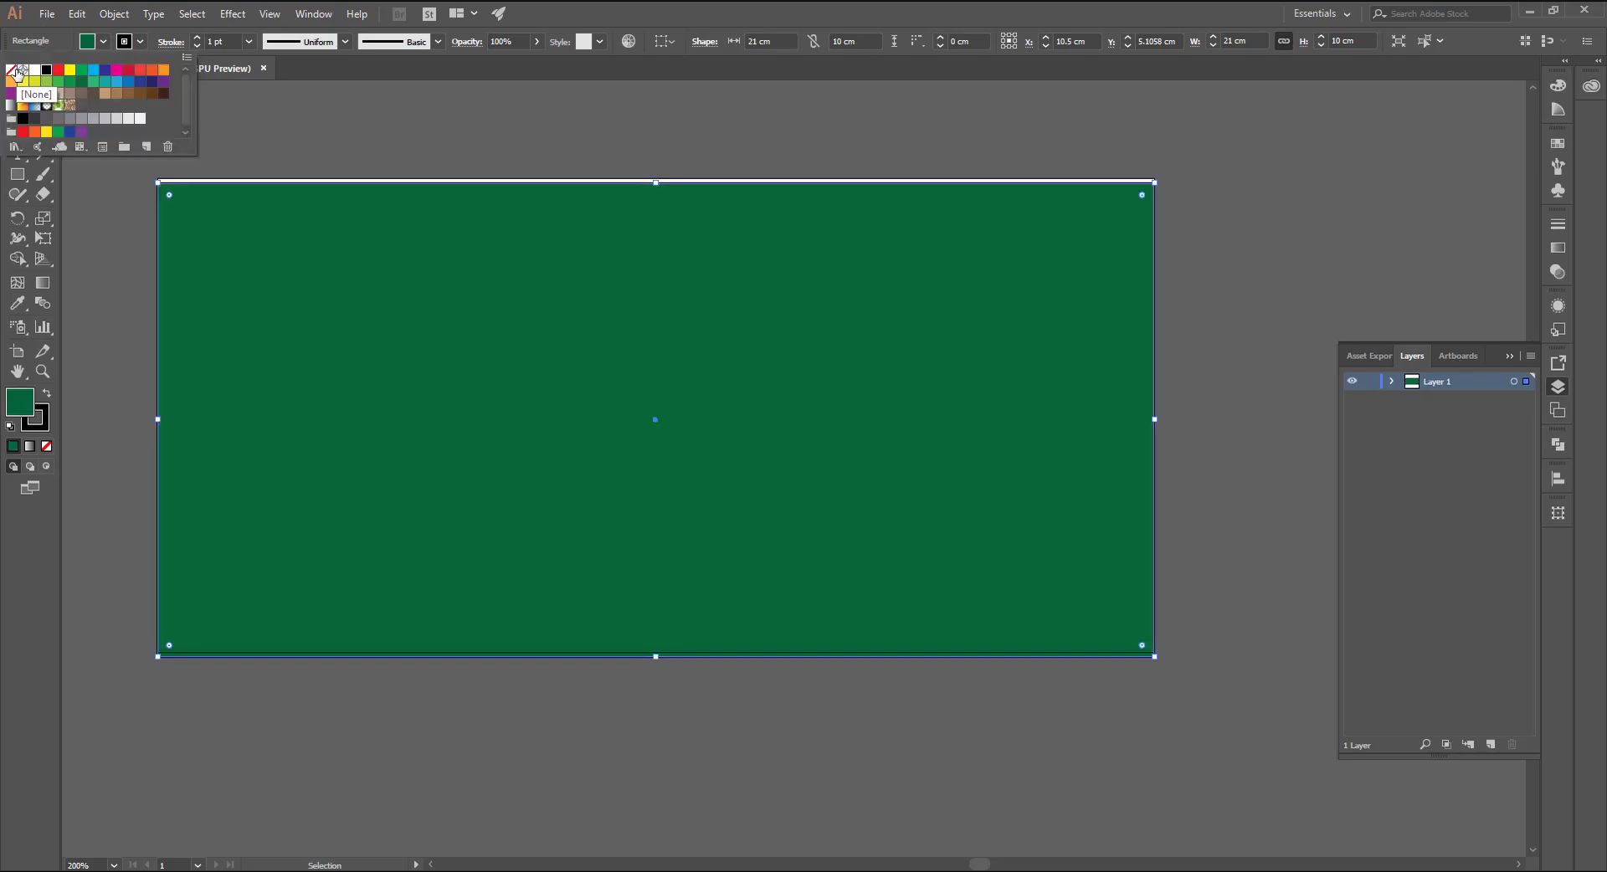
left_click(11, 69)
left_click(281, 137)
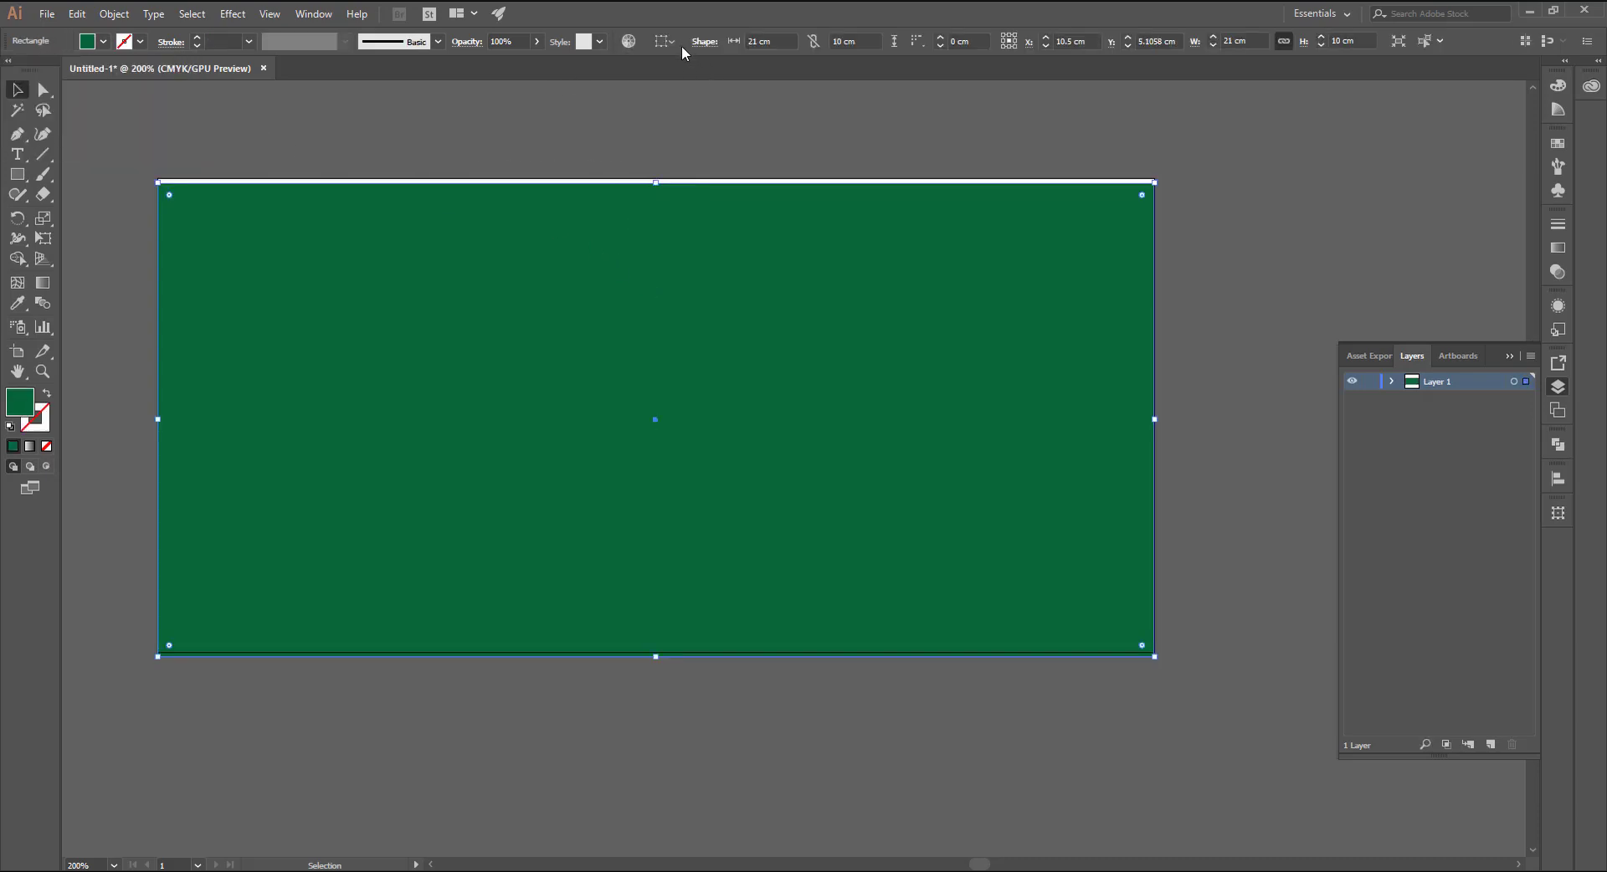
left_click(675, 41)
left_click(680, 106)
left_click(792, 42)
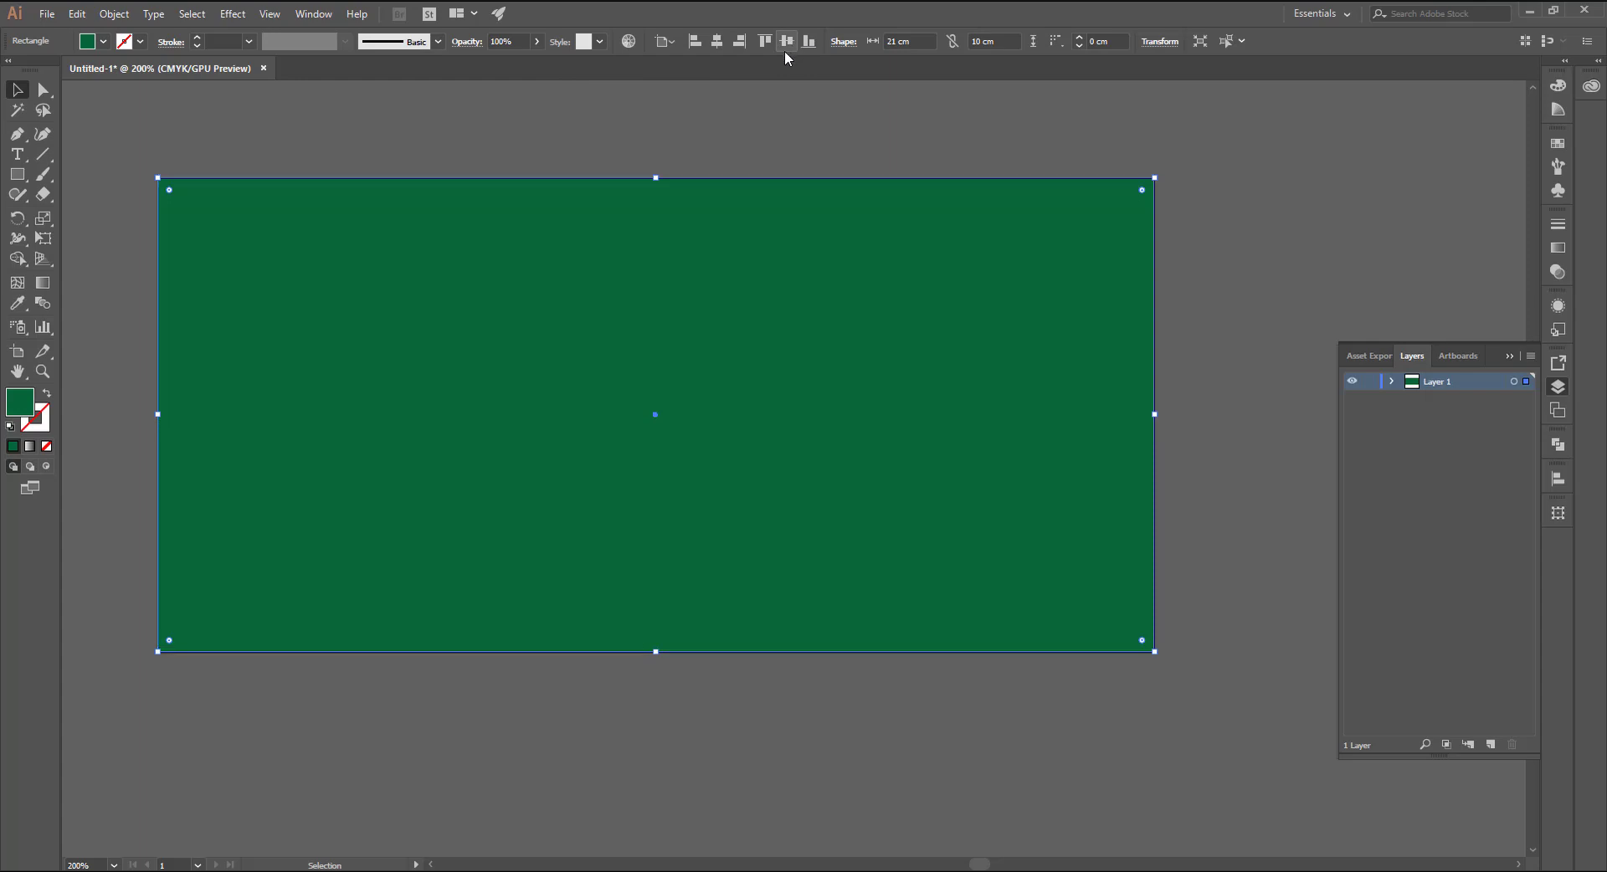
Step: Copy the green rectangle to the clipboard
left_click(76, 240)
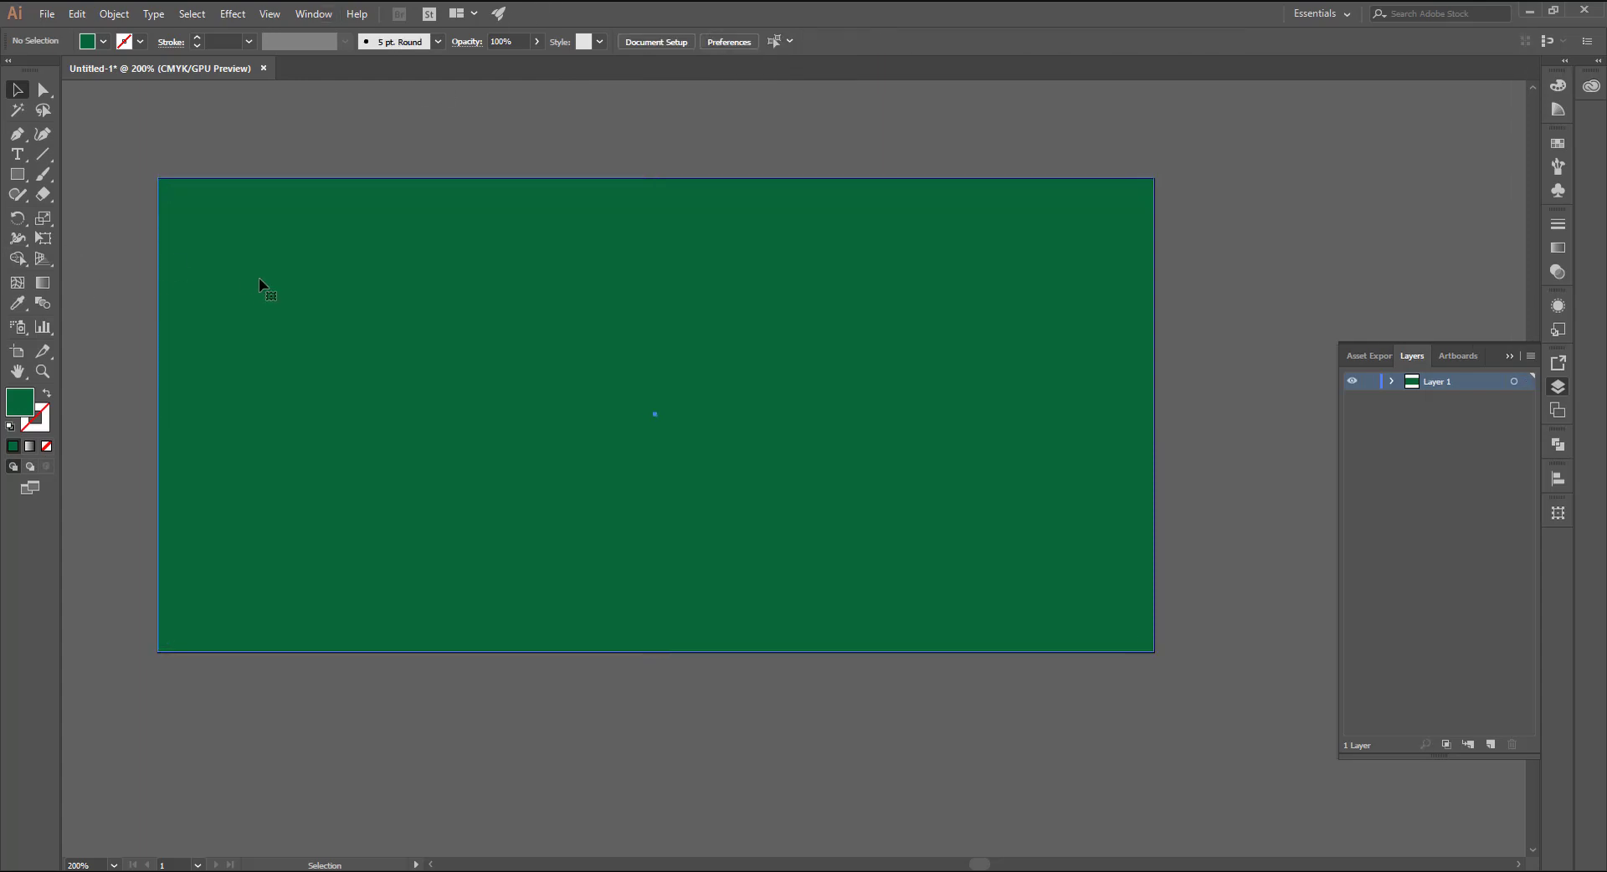
left_click(259, 278)
left_click(76, 14)
left_click(103, 112)
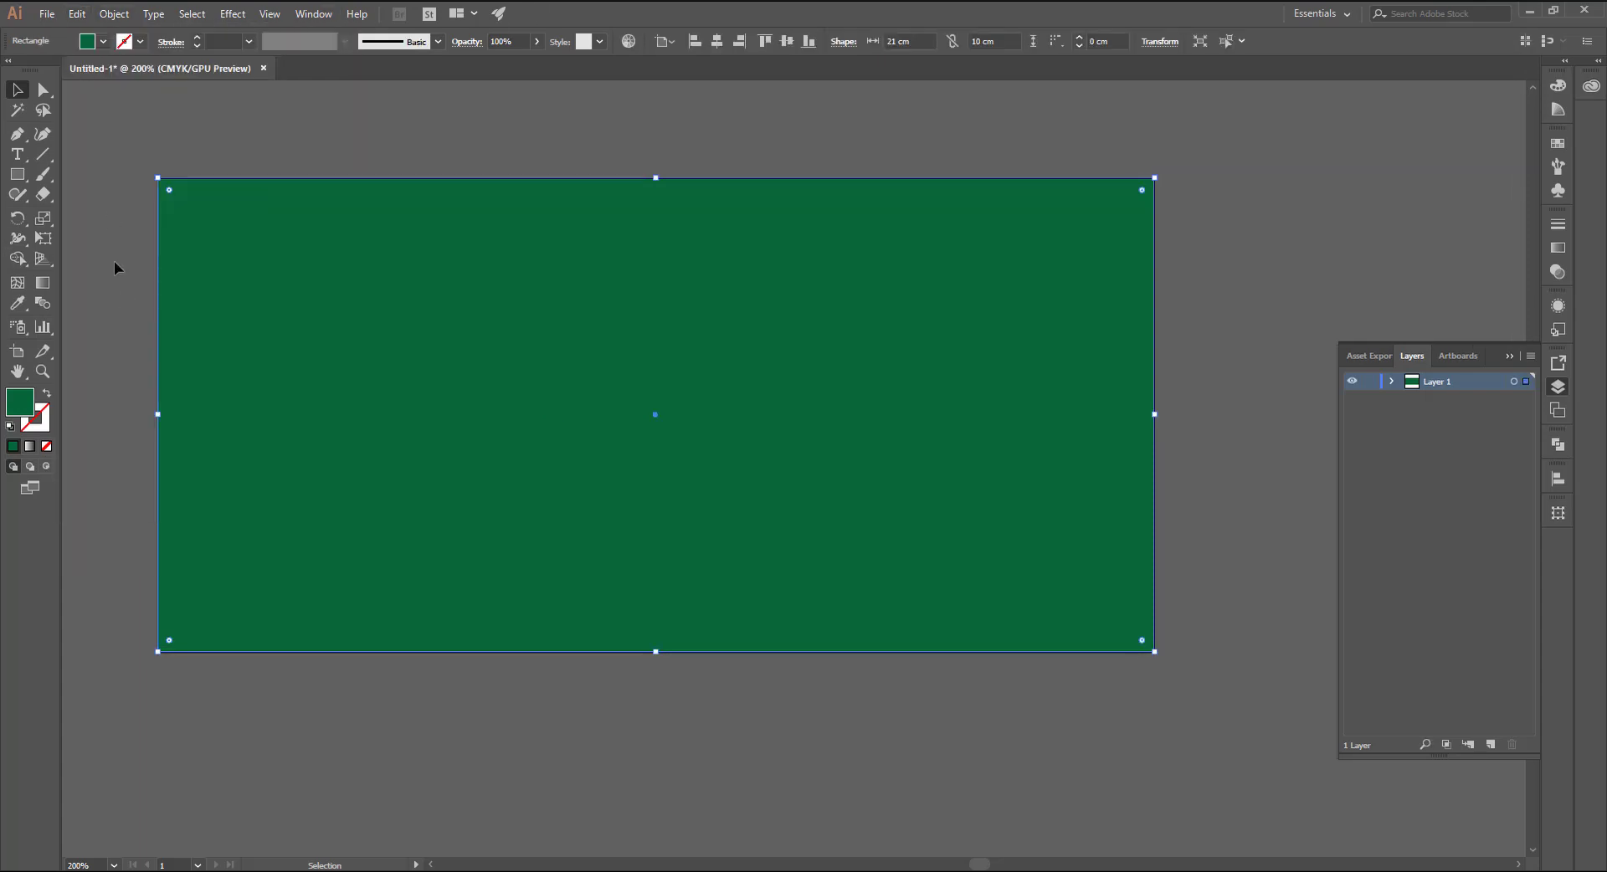
left_click(76, 13)
Step: Paste a copy in front, narrow it to a 6.82 cm central strip, and fill it red
left_click(122, 130)
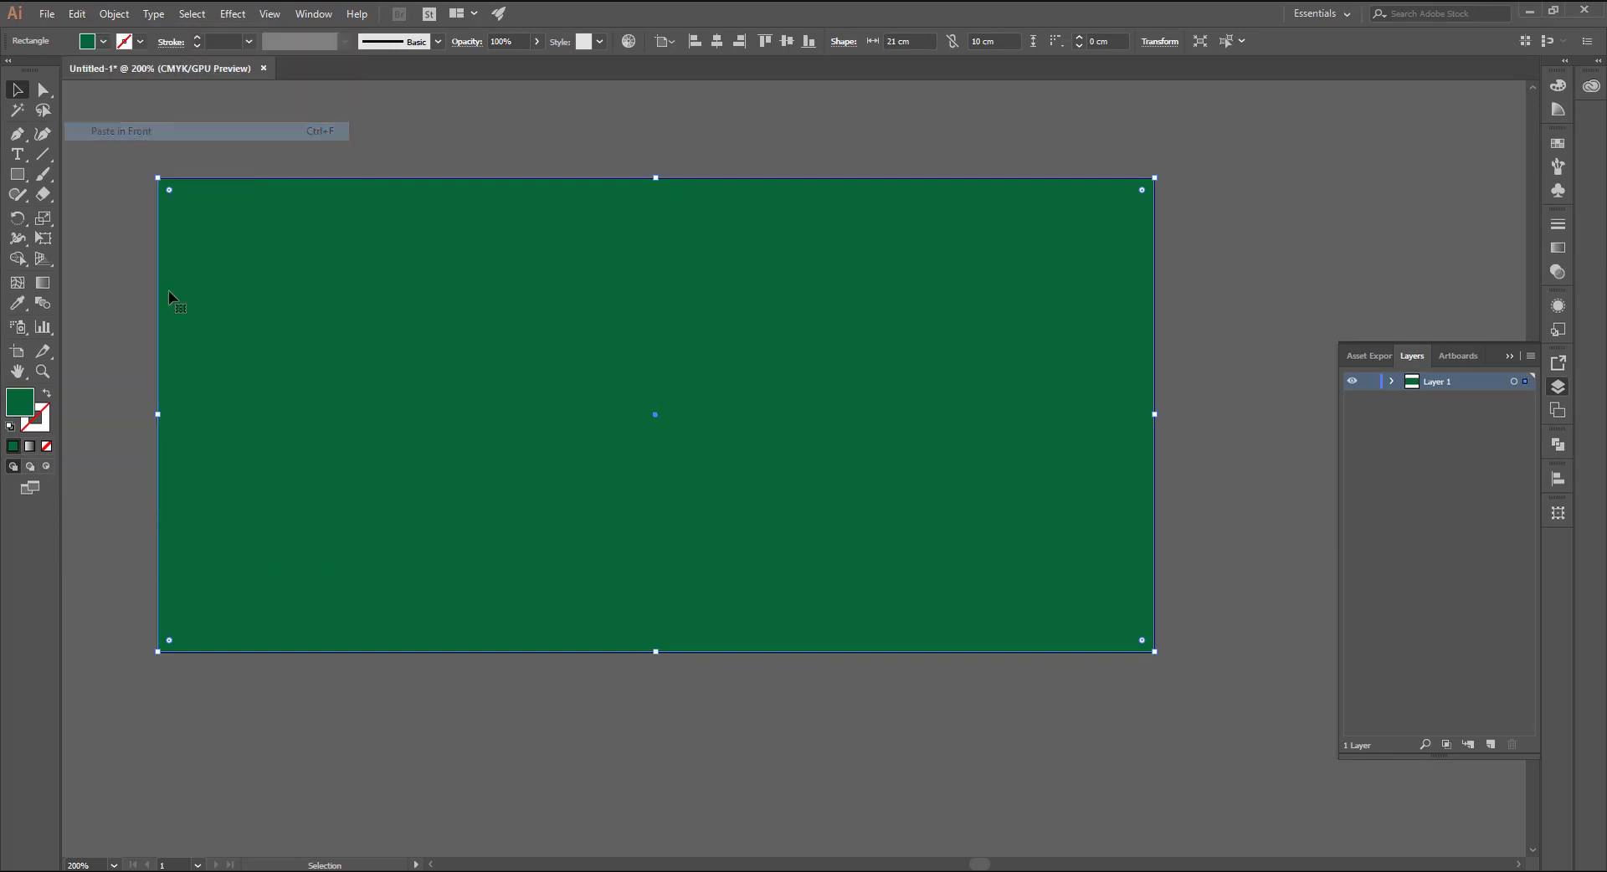
left_click_drag(158, 414, 499, 436)
left_click(103, 41)
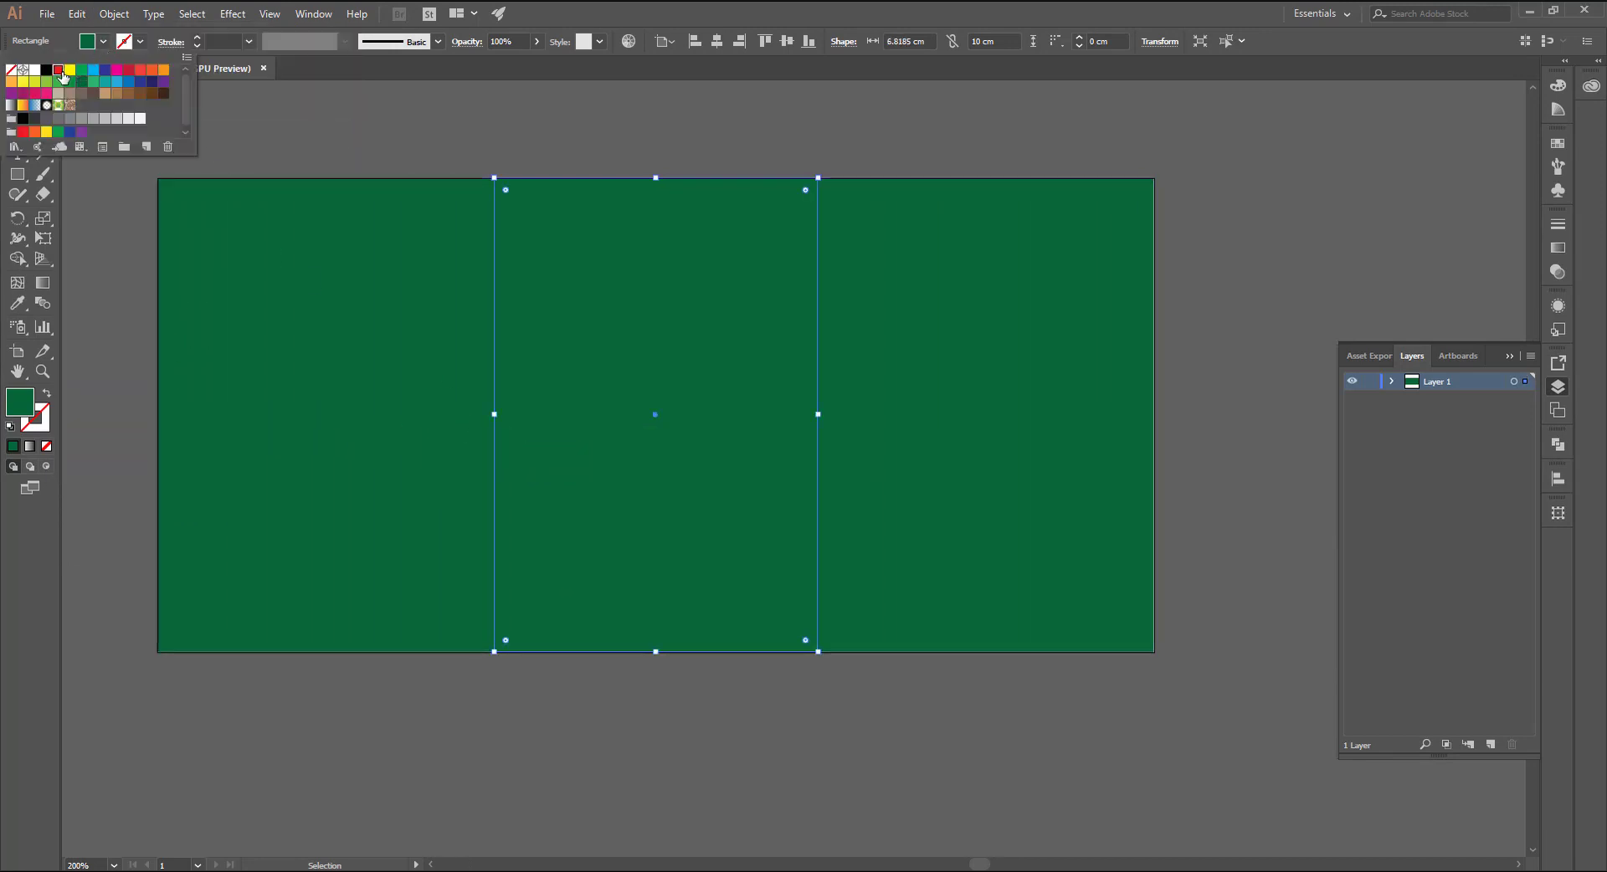
left_click(57, 71)
scroll(635, 466, "up", 1)
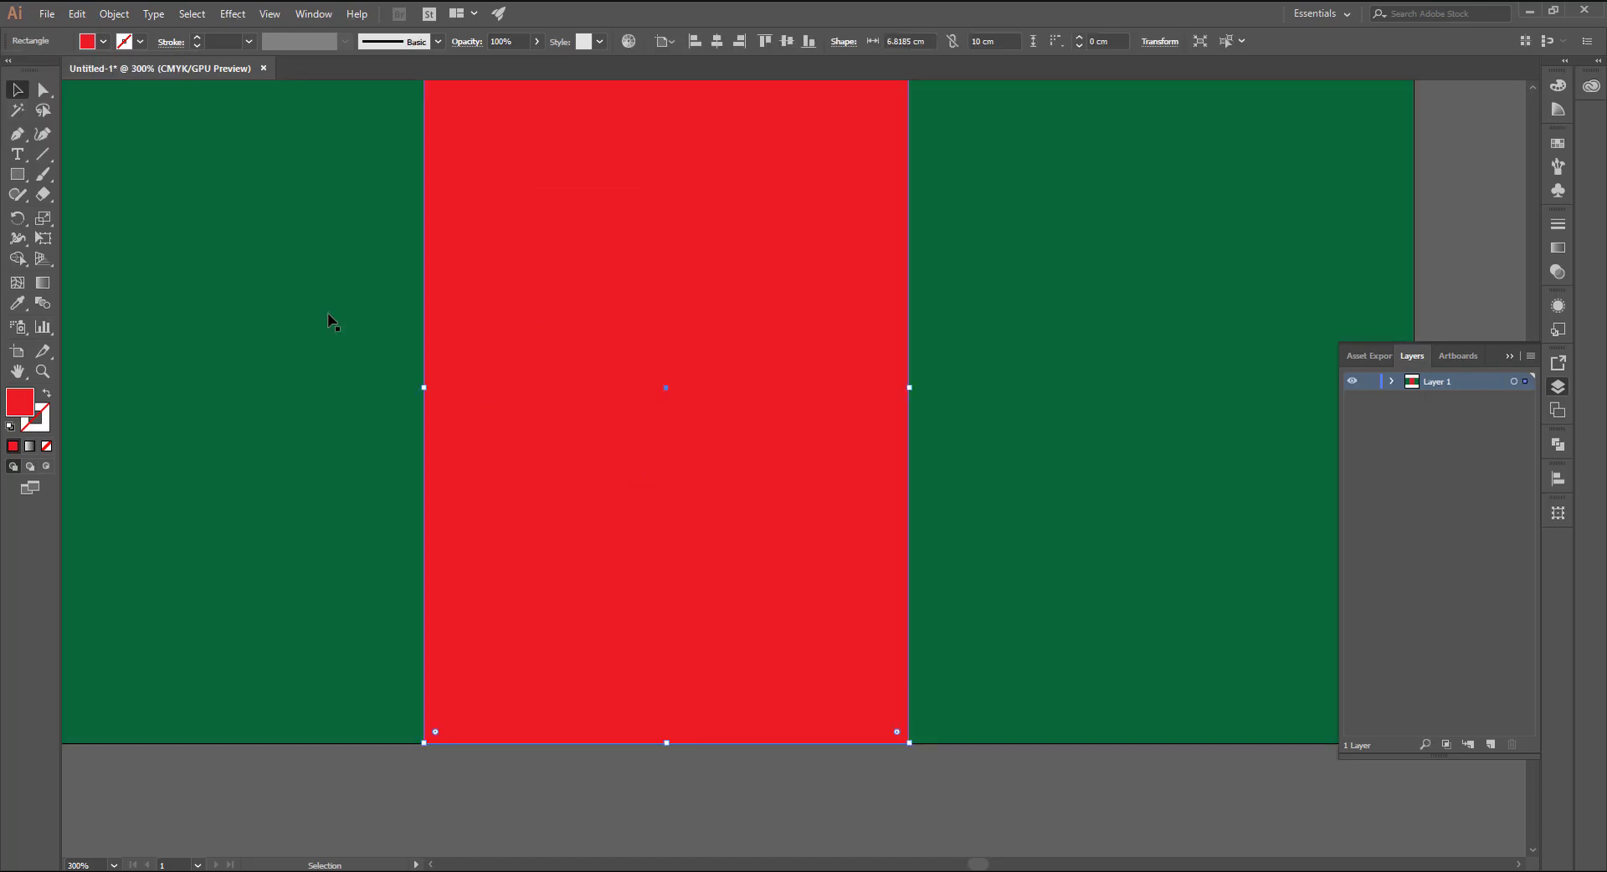
scroll(235, 273, "down", 1)
left_click(43, 154)
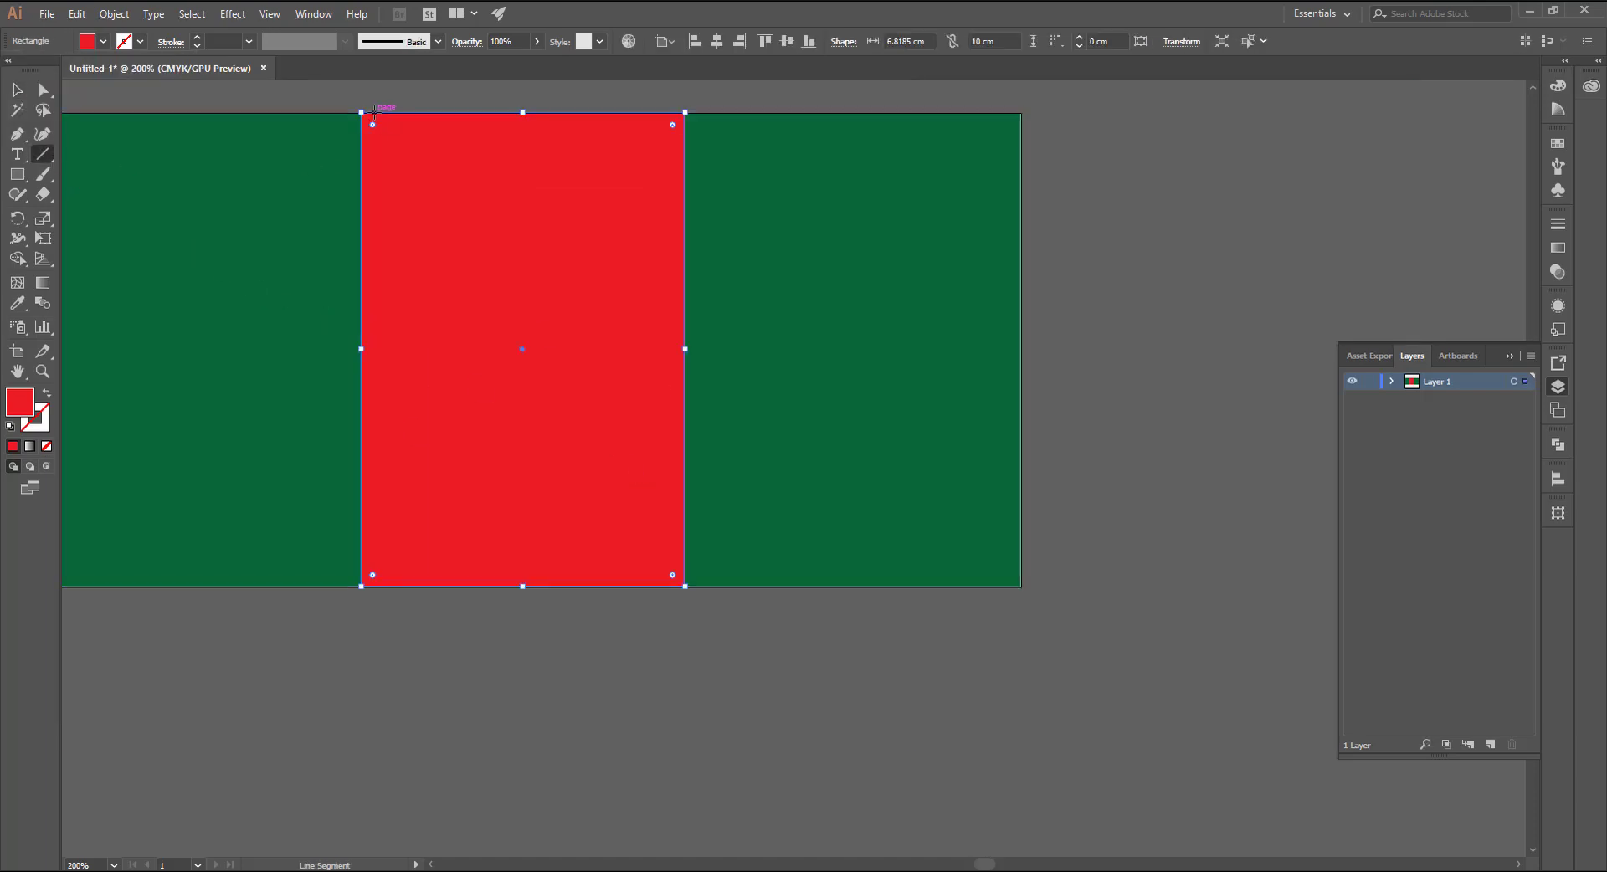
Step: Draw a vertical line at the strip's left edge with a white dashed stroke of 2 pt dashes
left_click_drag(374, 113, 374, 581)
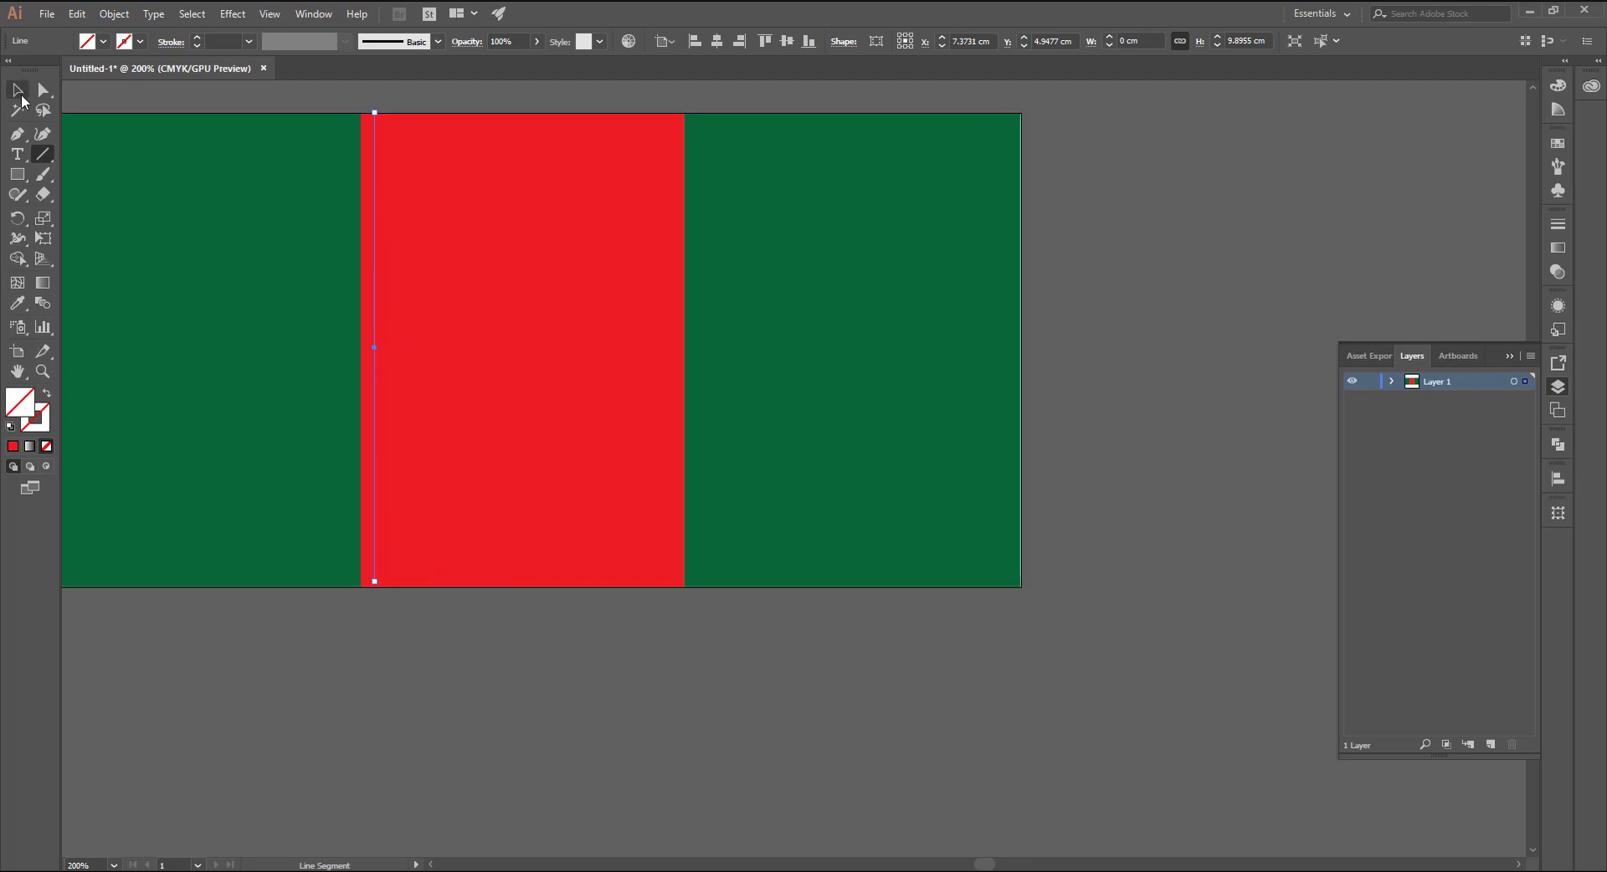
left_click(20, 94)
left_click(103, 41)
left_click(139, 41)
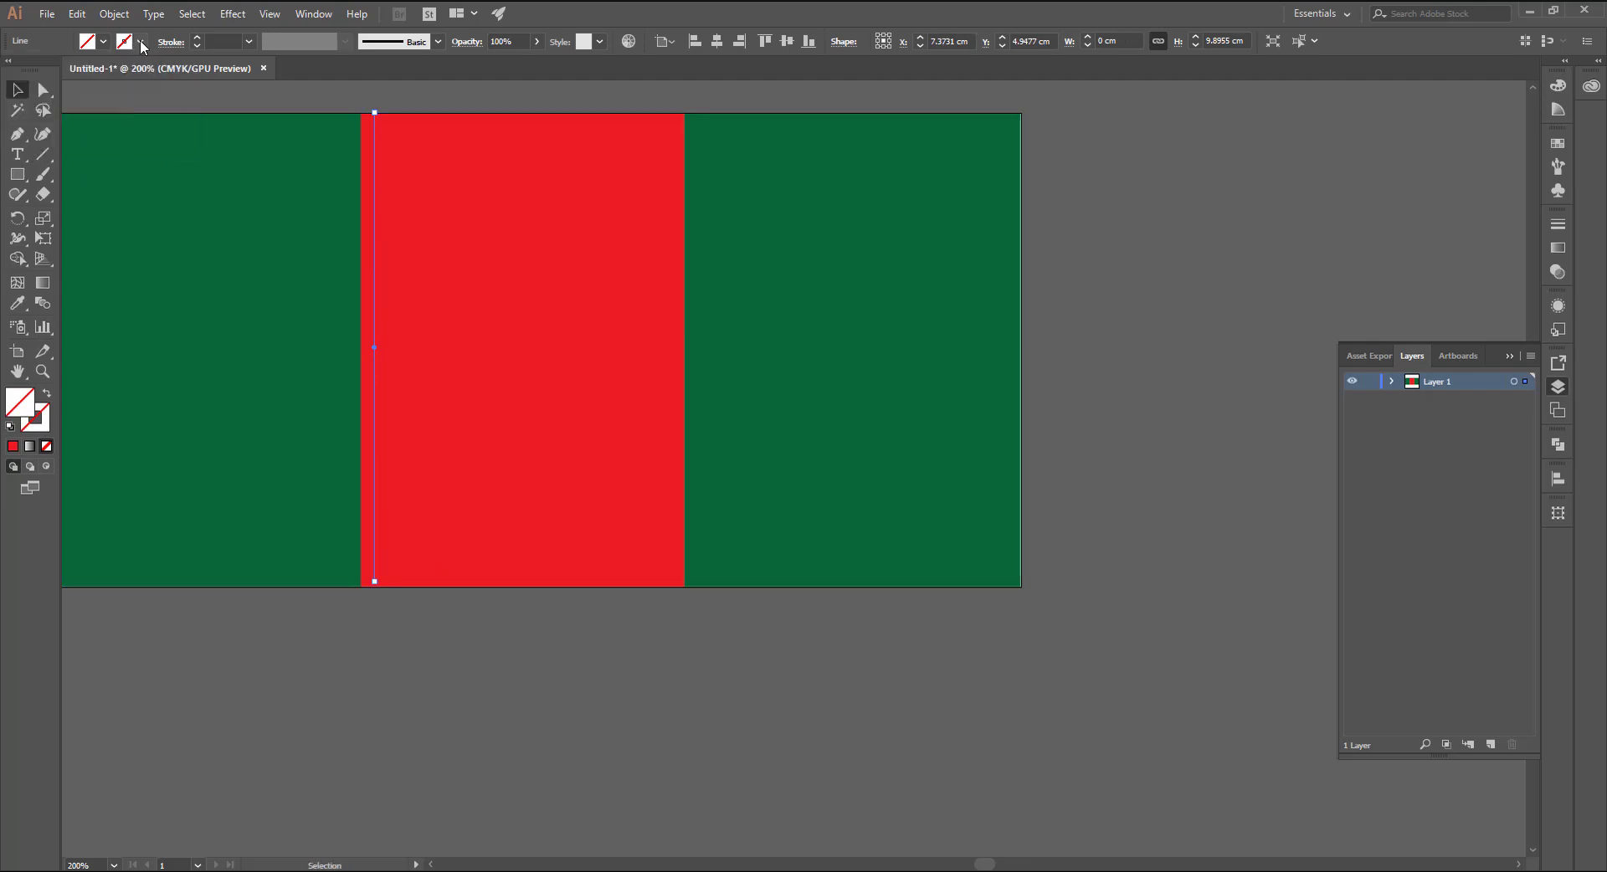
left_click(140, 41)
left_click(34, 69)
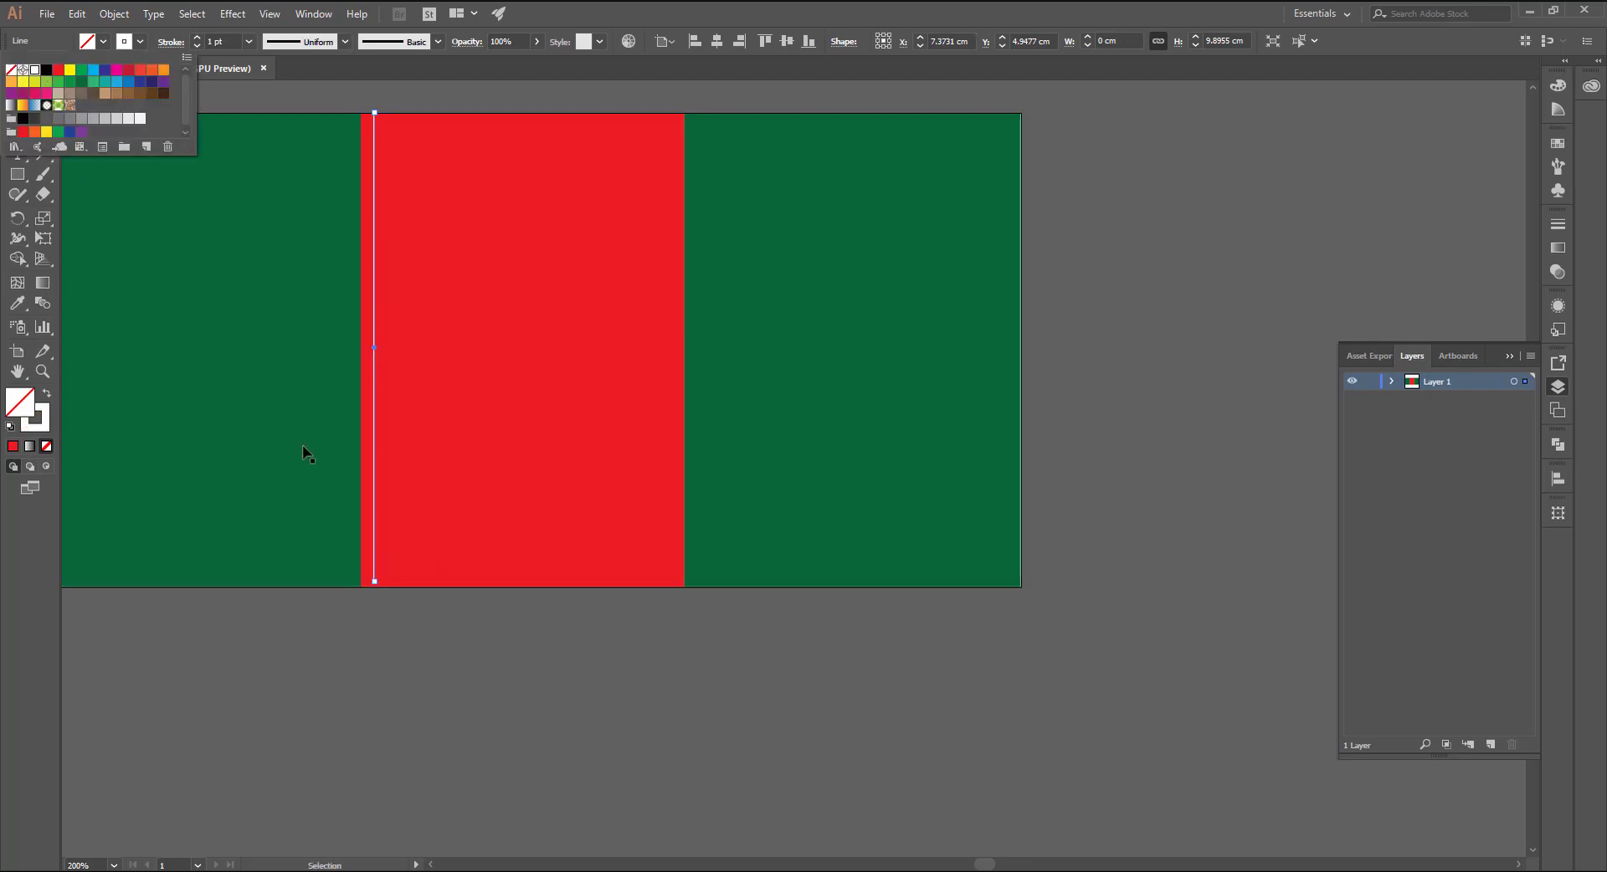
left_click(1557, 225)
left_click(1360, 337)
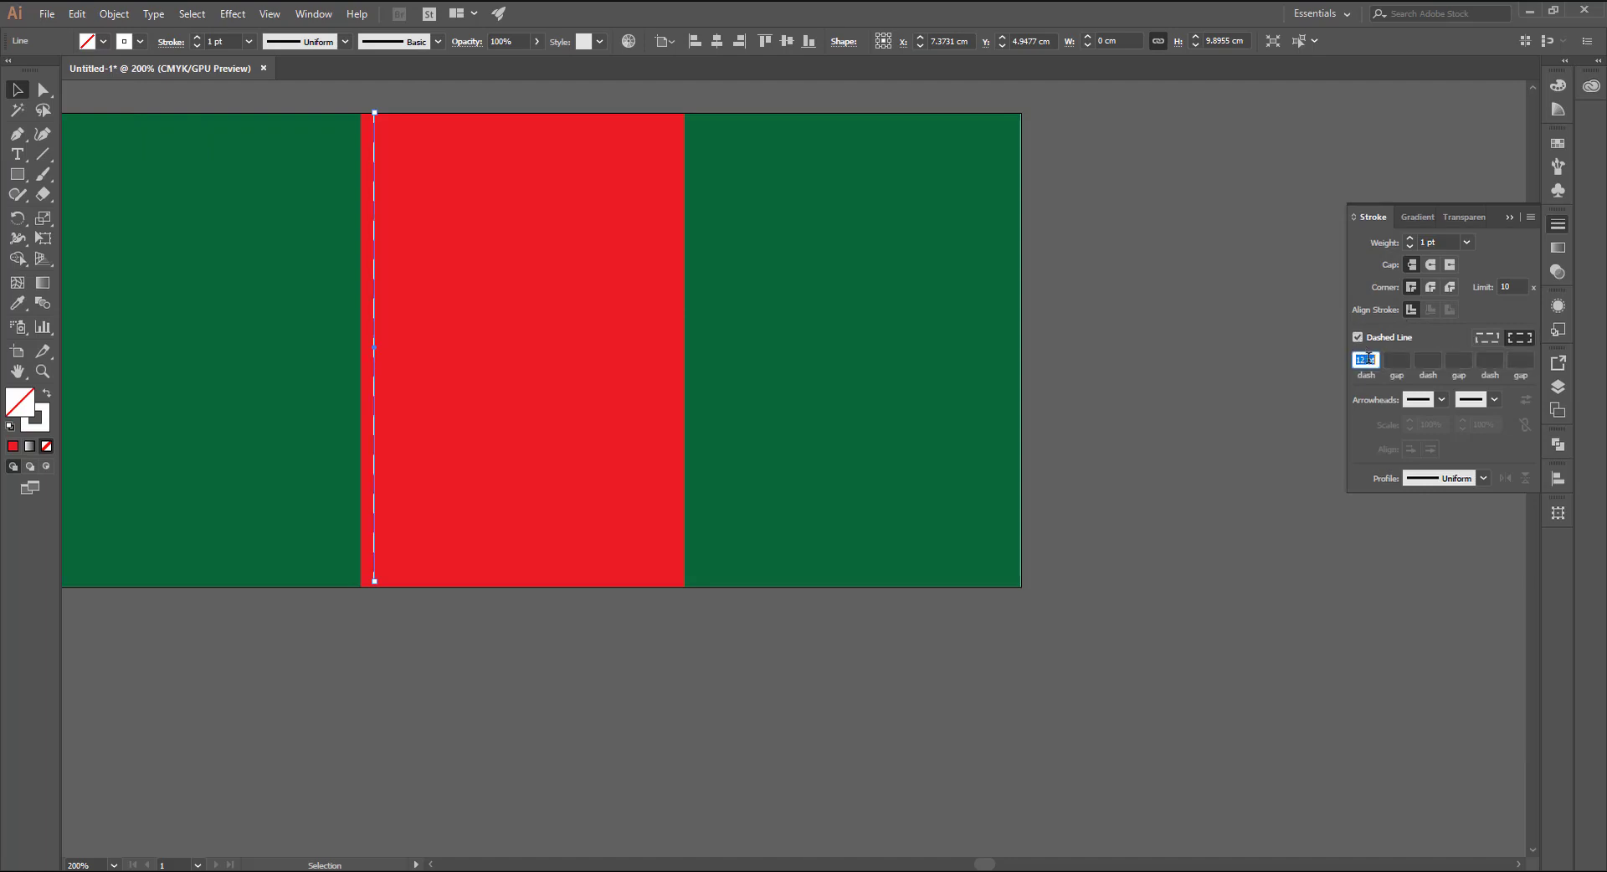
type("2")
left_click(690, 601)
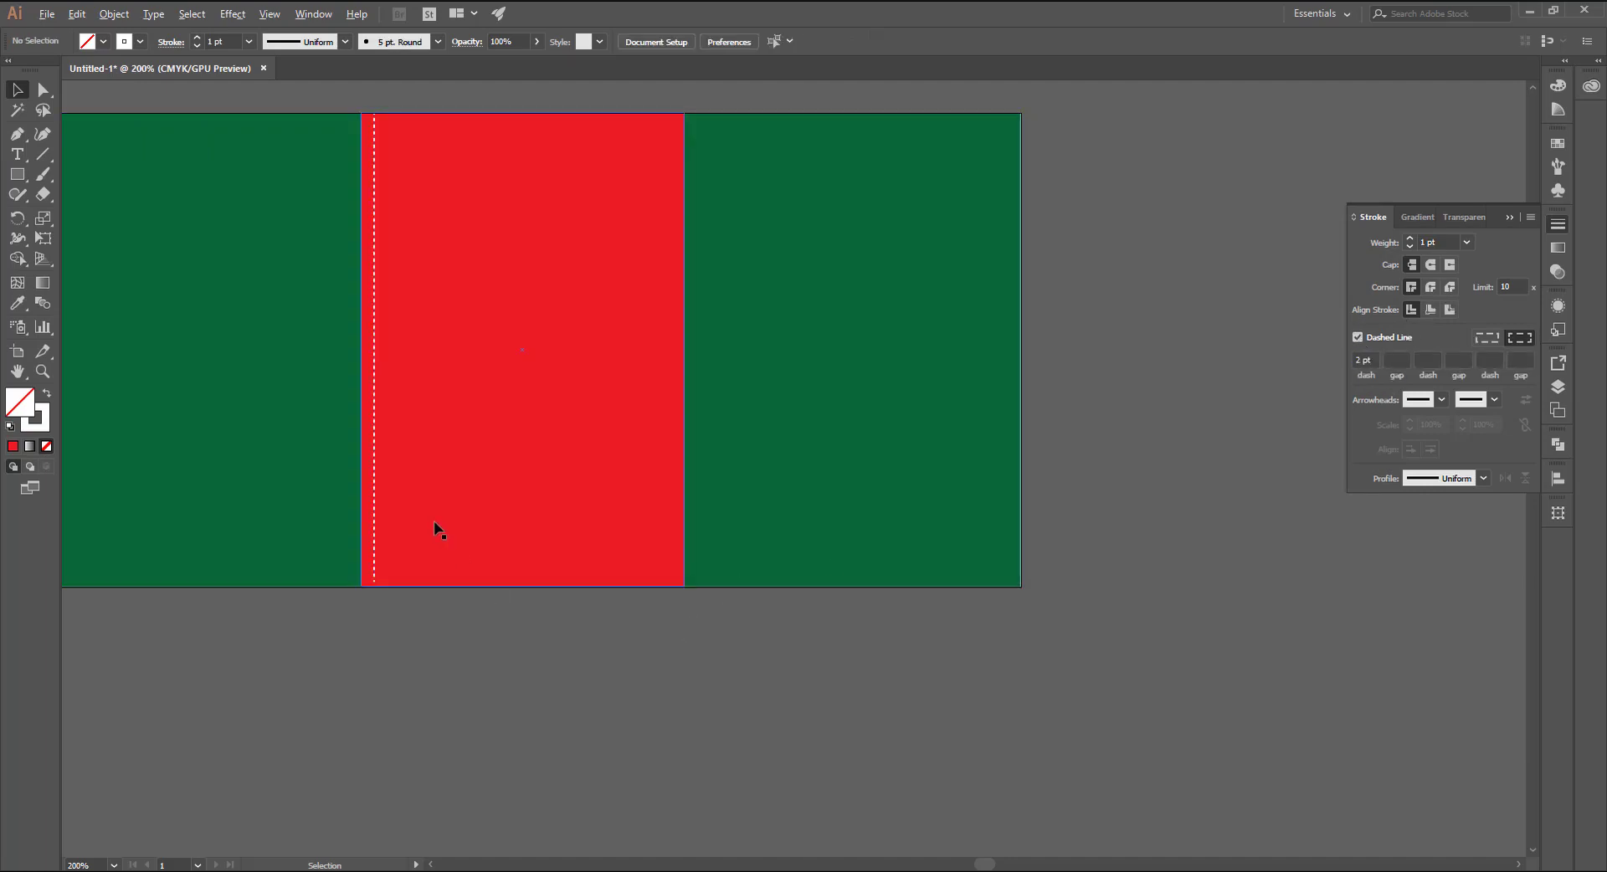
Step: Extend the dashed line to exactly 10 cm tall with rounded dash ends
scroll(433, 520, "up", 2)
left_click_drag(433, 521, 558, 536)
left_click(486, 477)
scroll(484, 636, "up", 2)
scroll(549, 494, "up", 3)
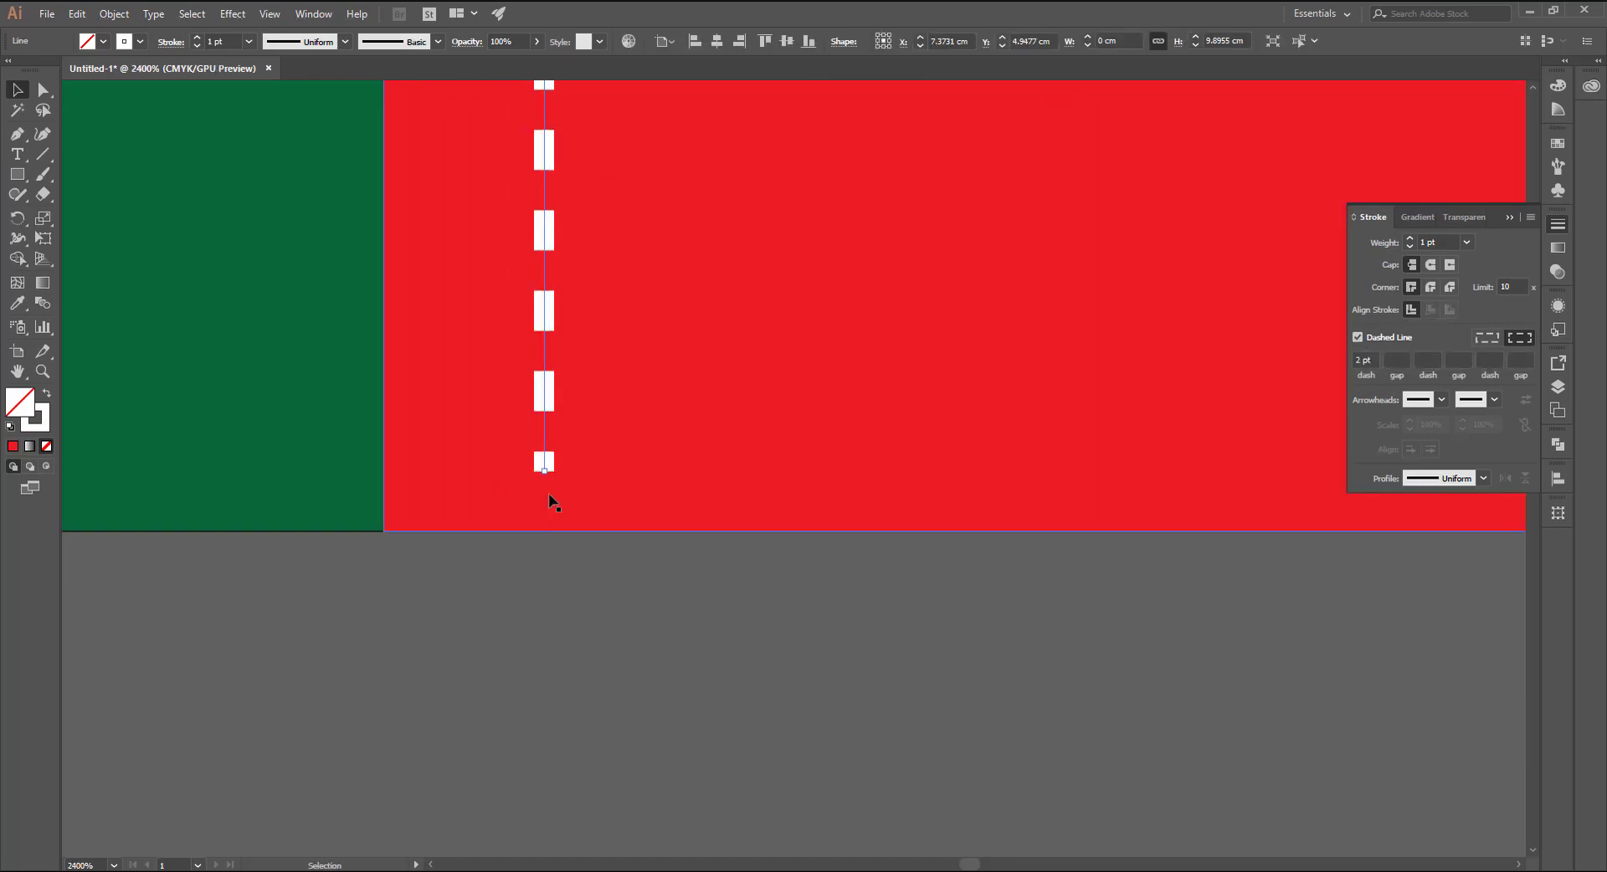
left_click_drag(544, 472, 545, 531)
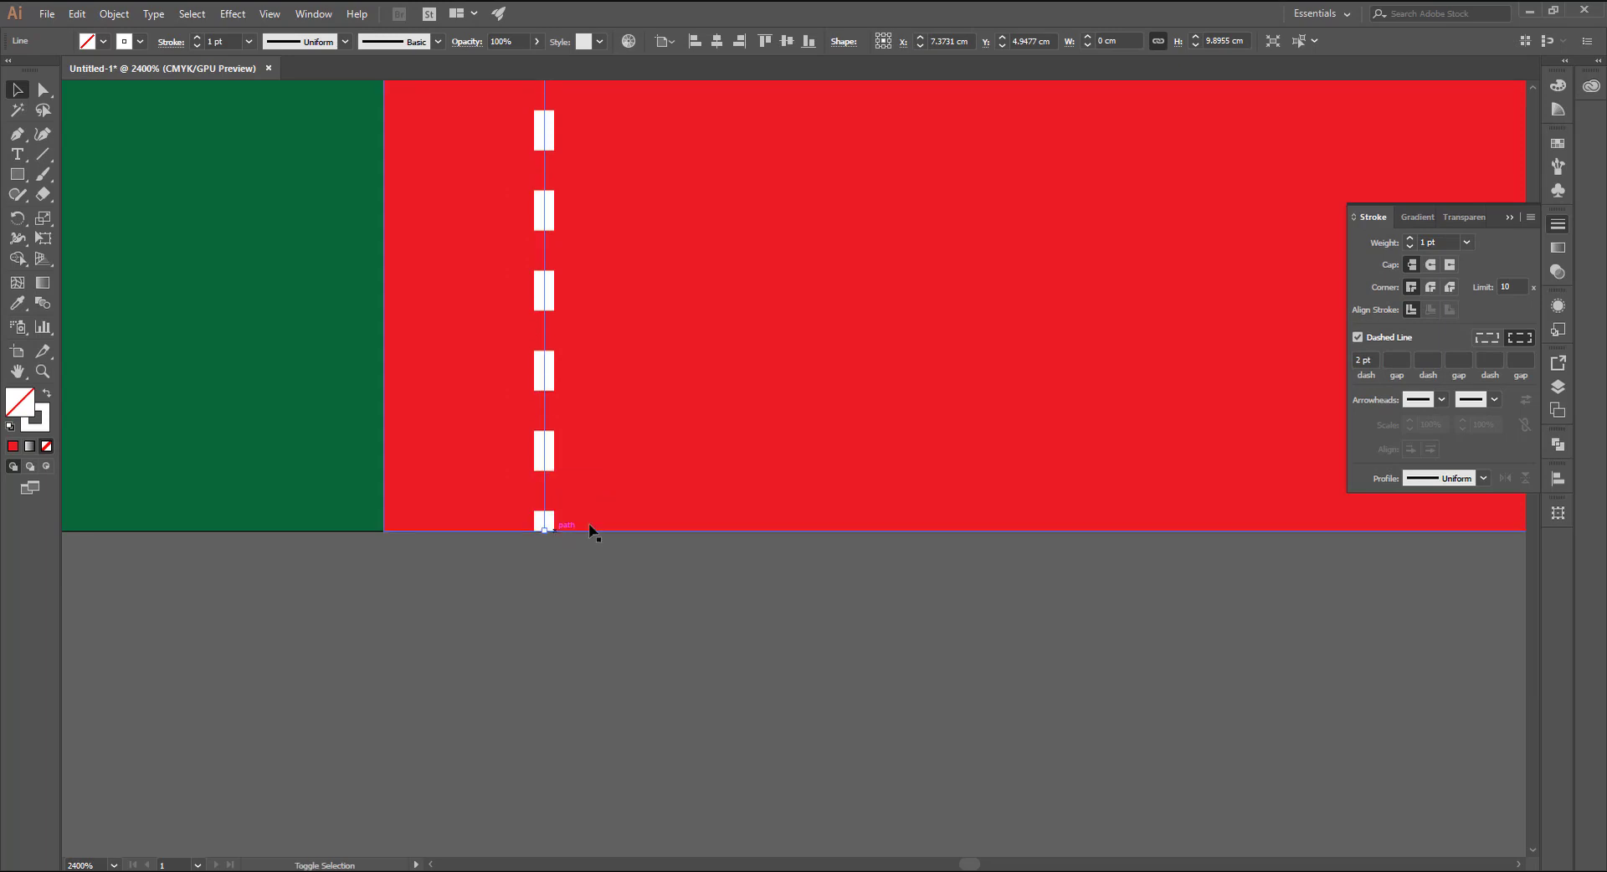
left_click(1430, 265)
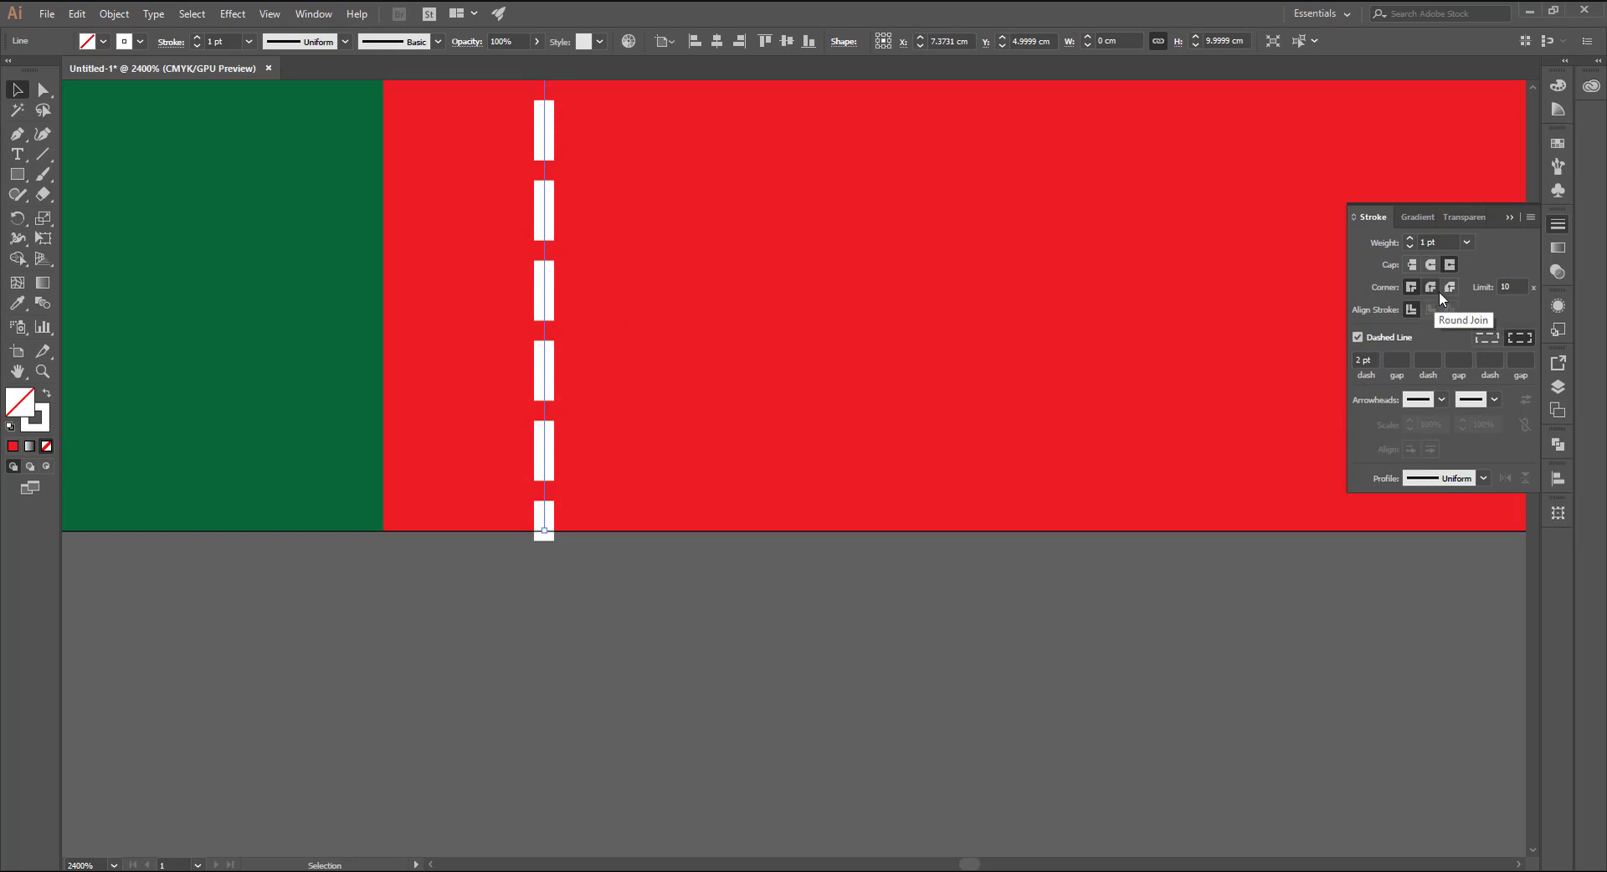
left_click(1431, 264)
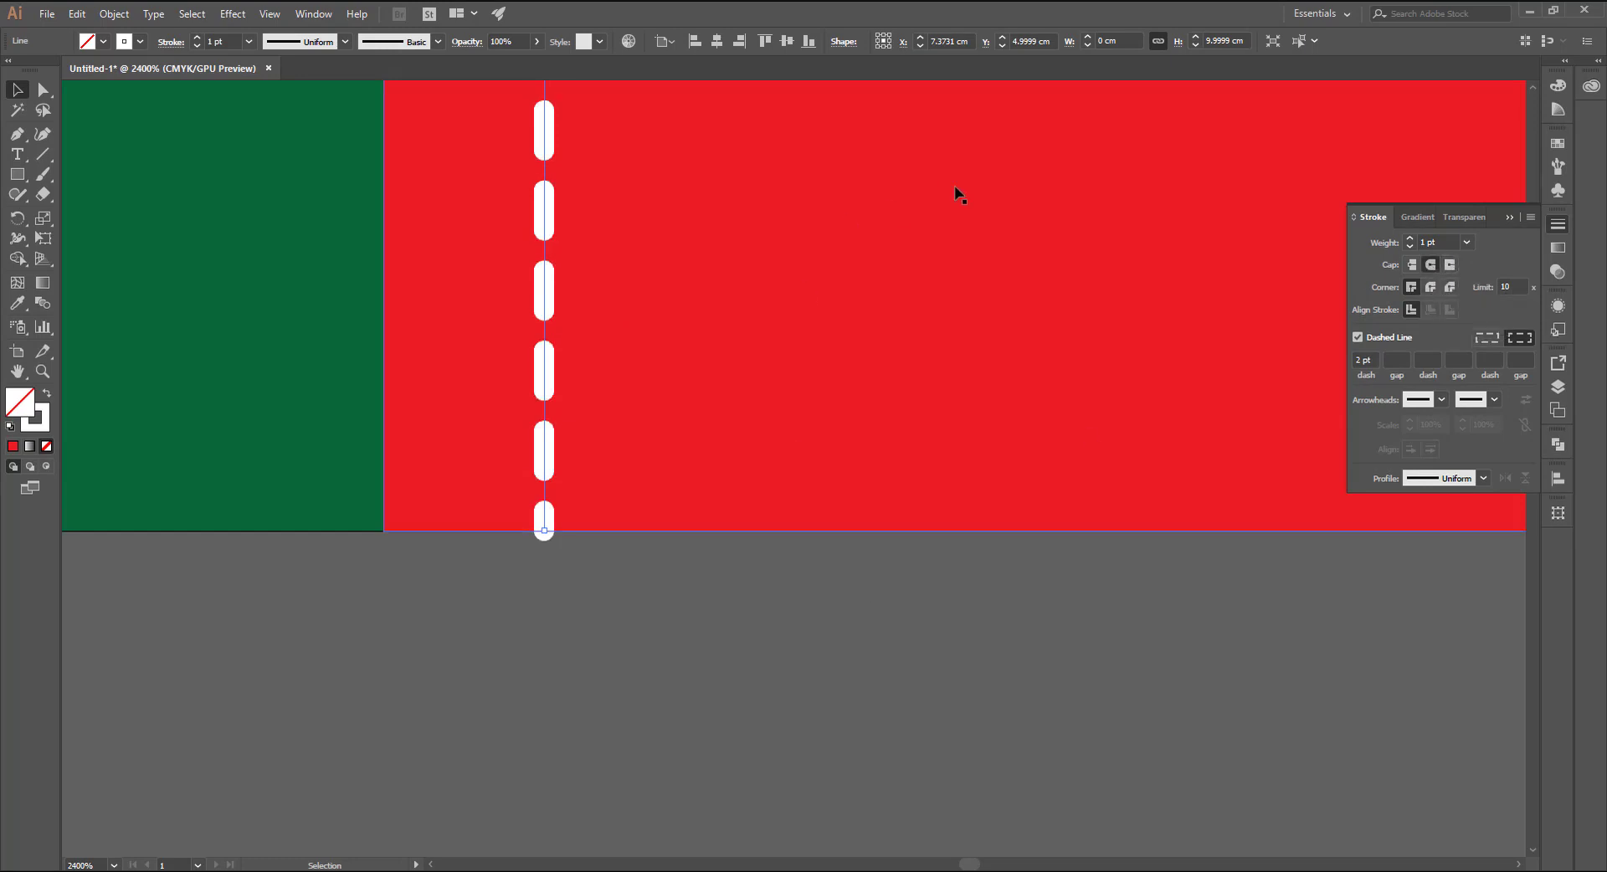
type("10")
key("Return")
left_click(683, 600)
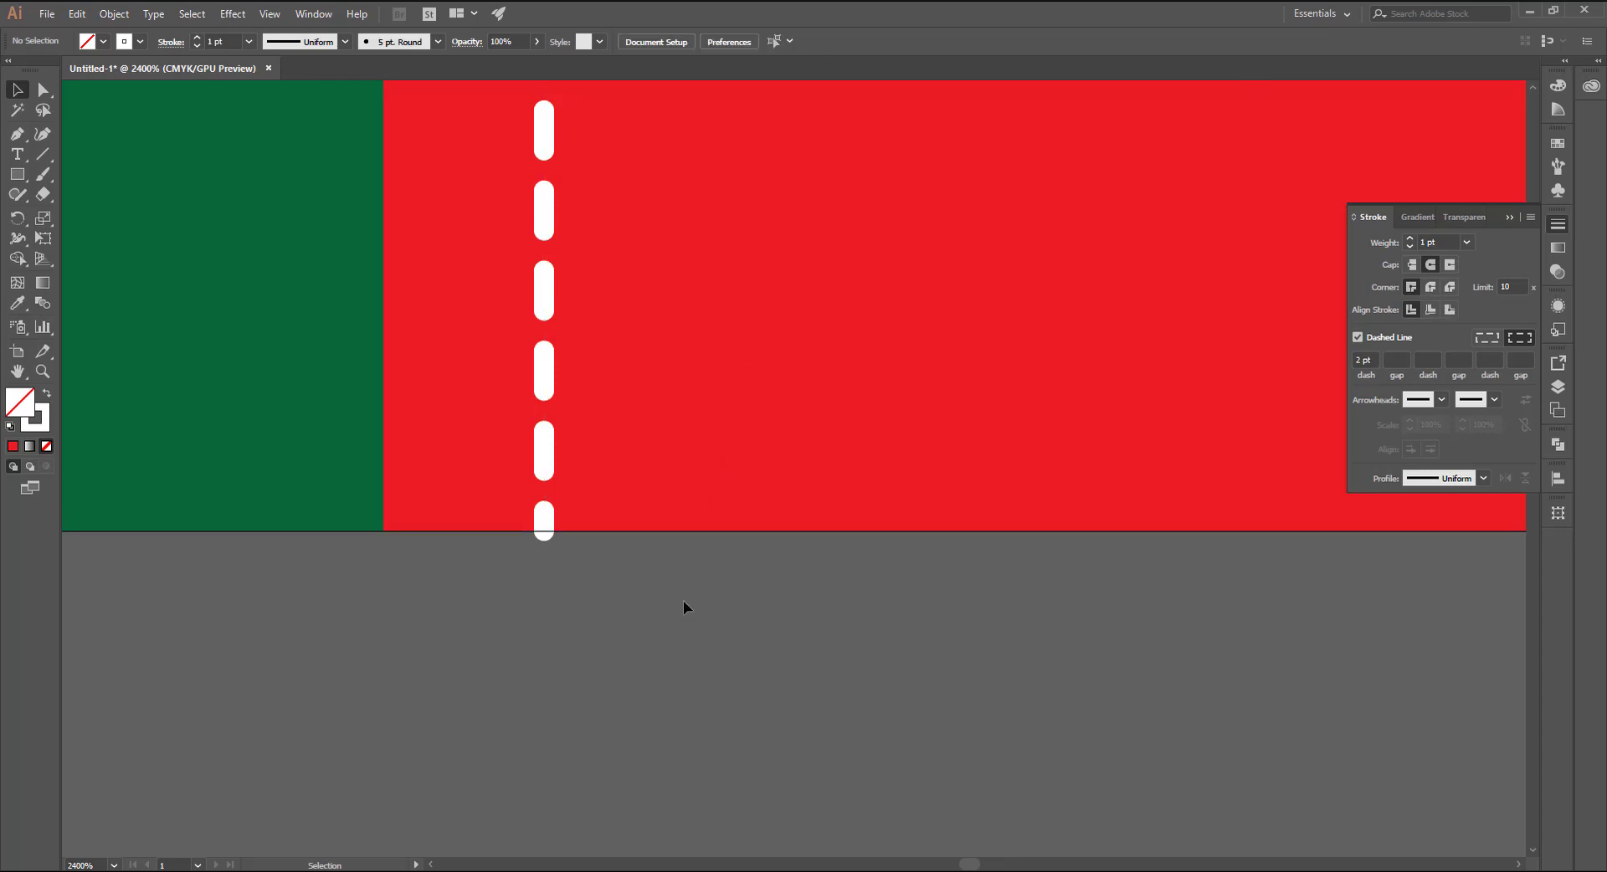
Step: Copy the dashed line to the strip's right edge and group both lines
scroll(676, 553, "down", 2)
scroll(763, 355, "down", 1)
scroll(284, 385, "down", 2)
left_click_drag(284, 385, 885, 423)
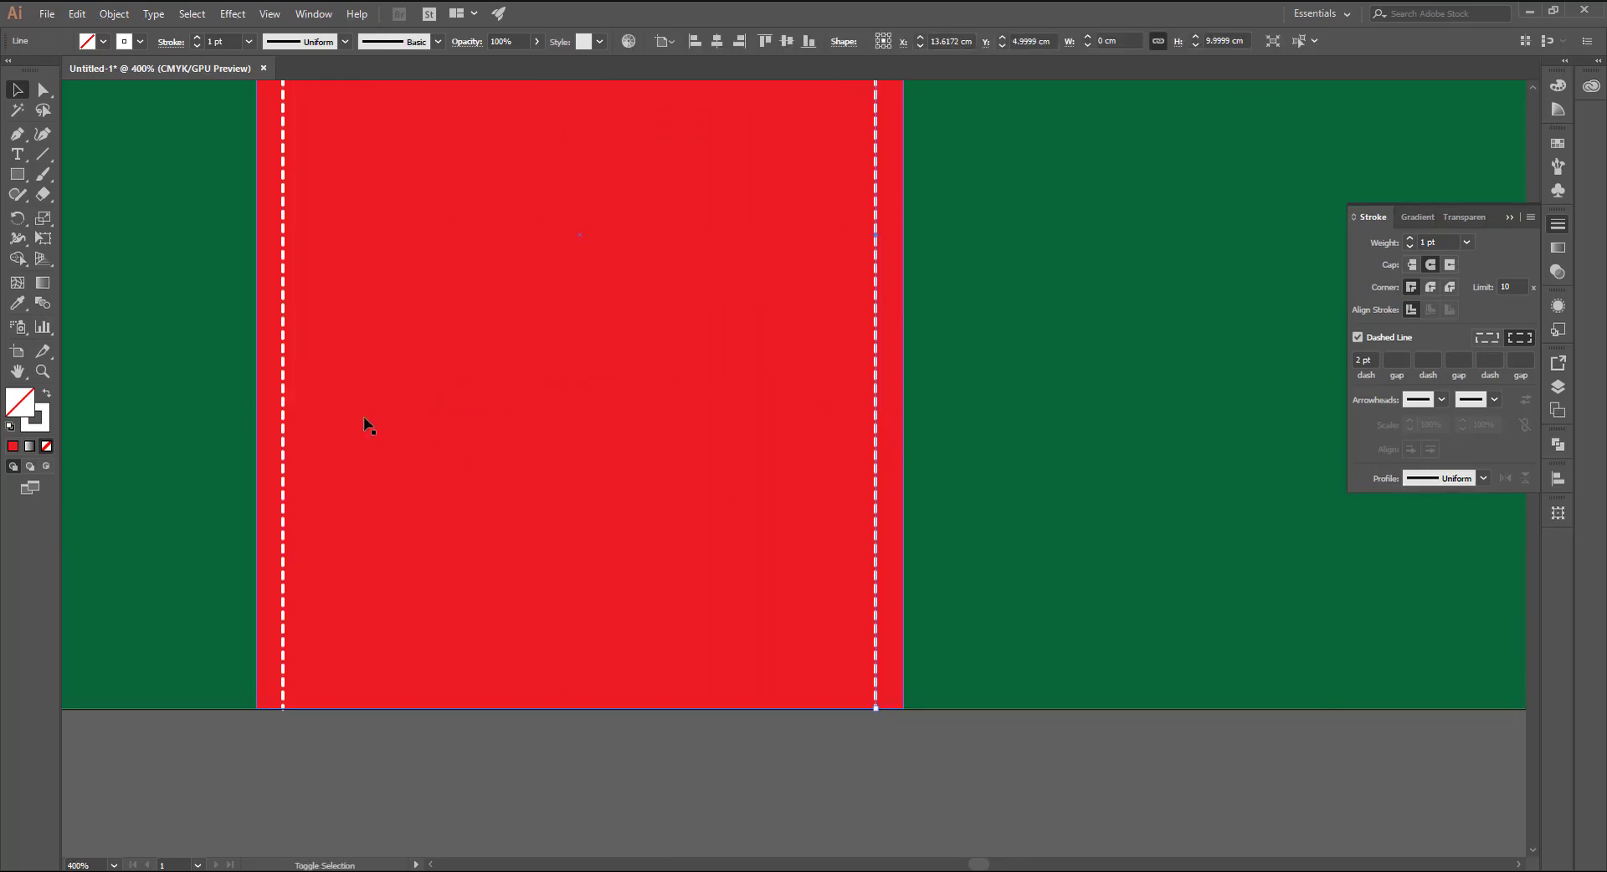
left_click(283, 392, "shift")
left_click(114, 14)
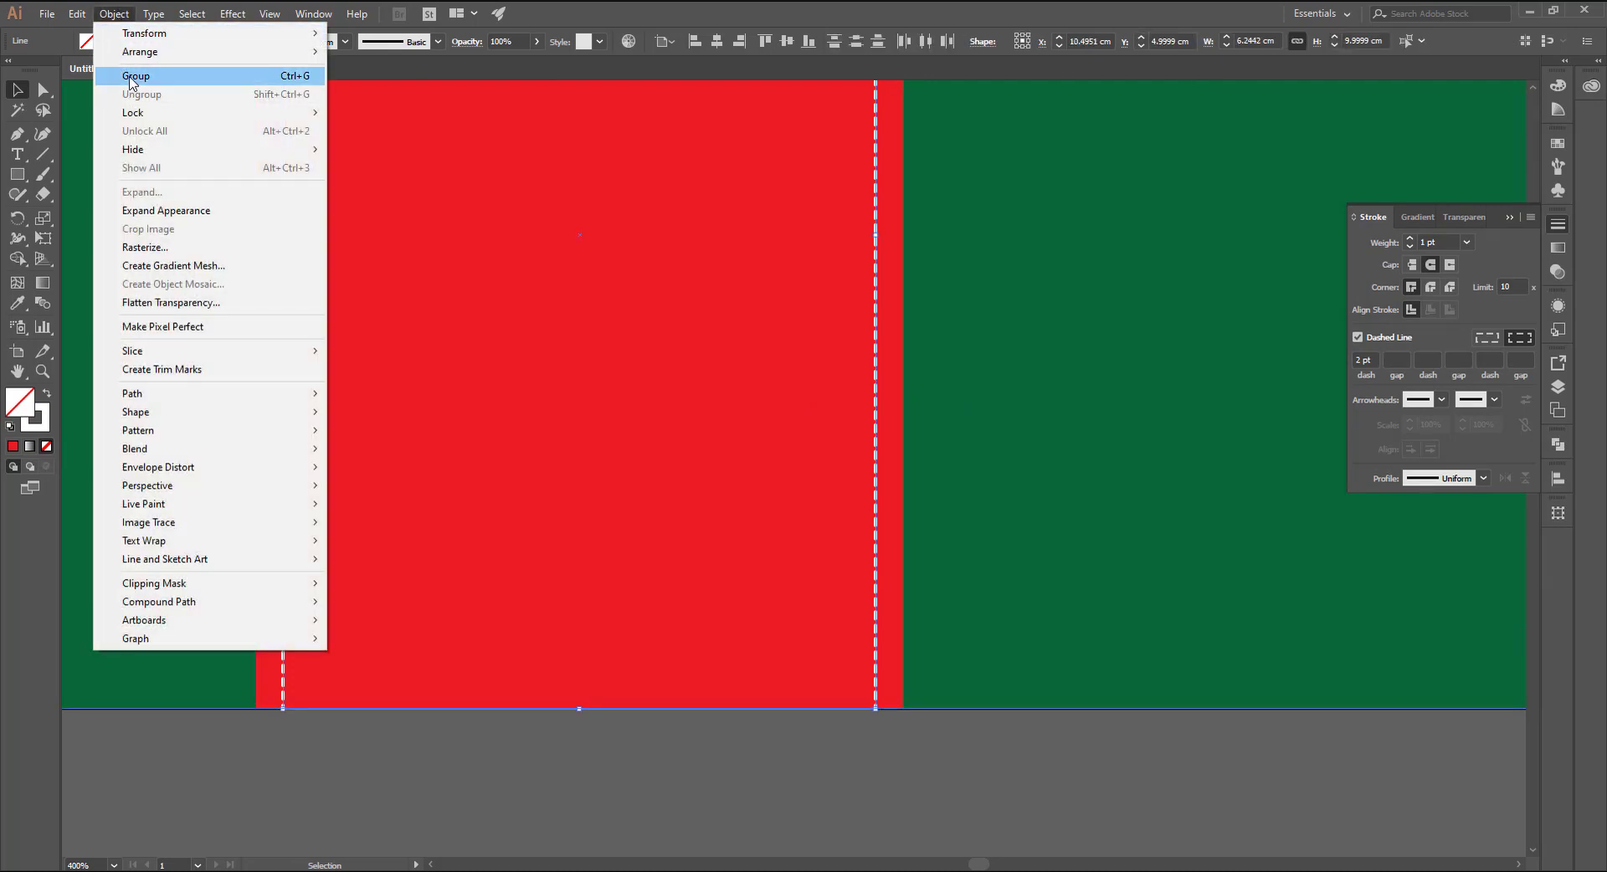
left_click(131, 76)
scroll(616, 416, "down", 3)
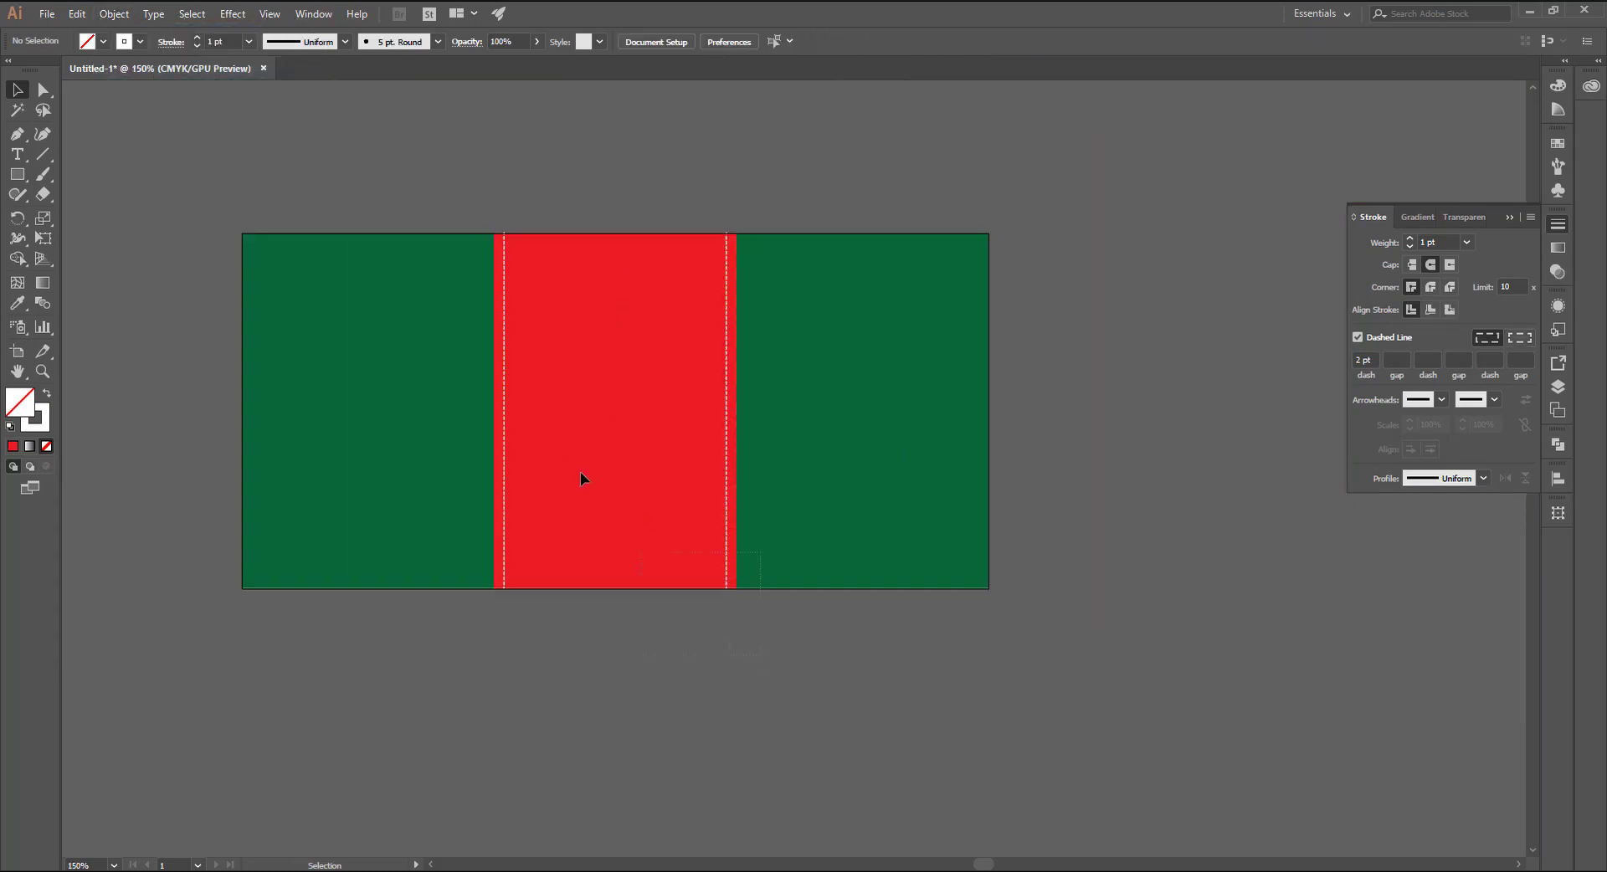
left_click(340, 132)
scroll(424, 312, "up", 1)
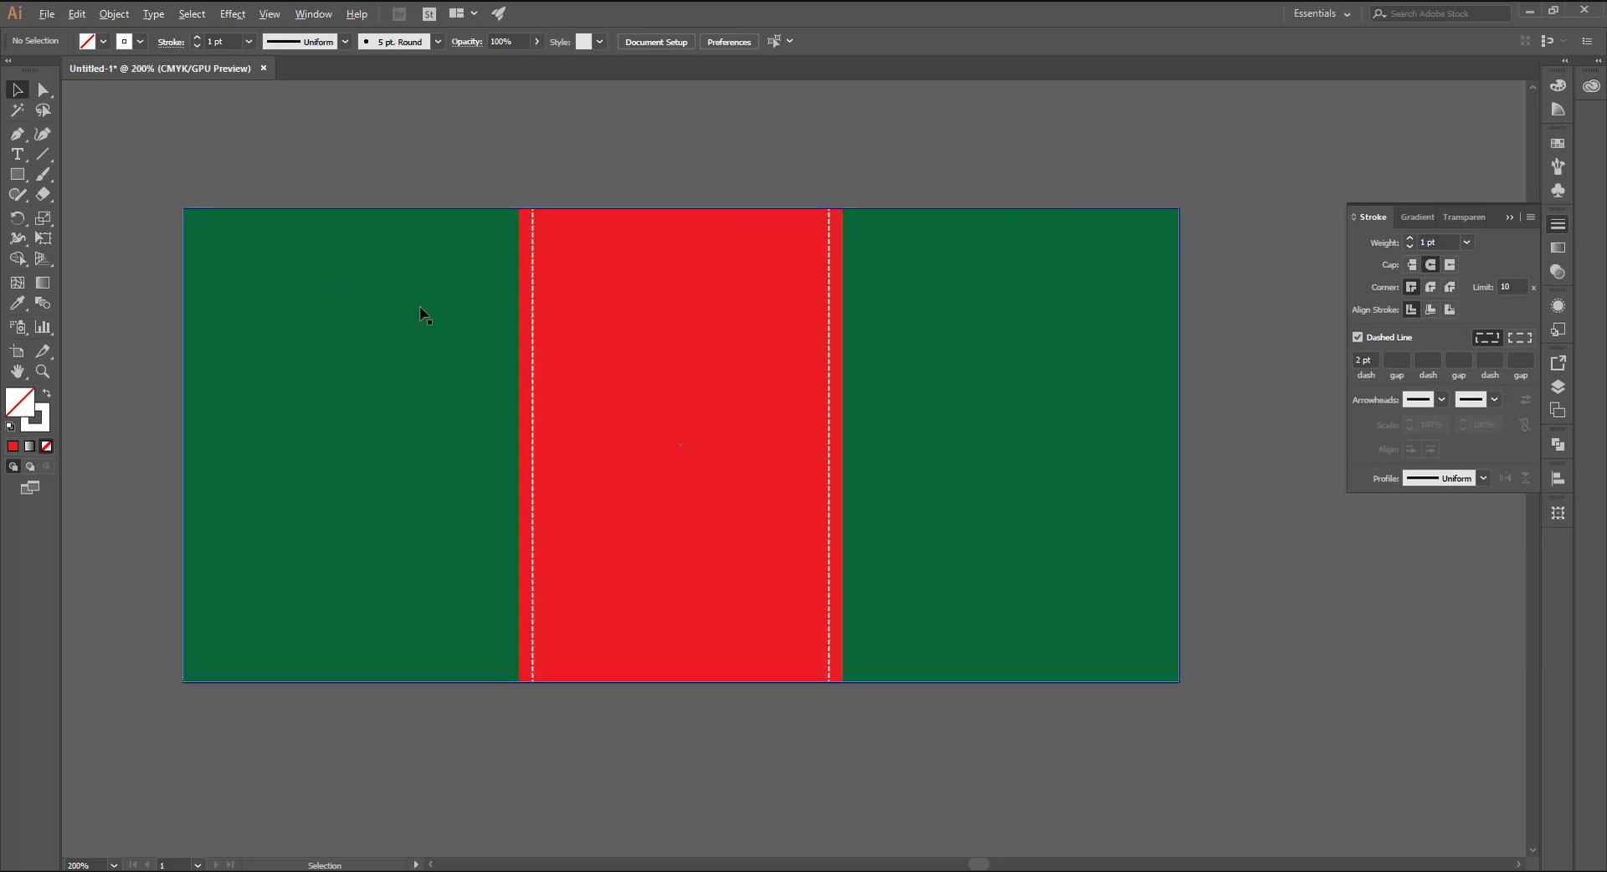
left_click_drag(17, 174, 77, 217)
Step: Draw a circle on the red strip, enlarge it to about 9.5 cm, and fill it red
left_click(77, 216)
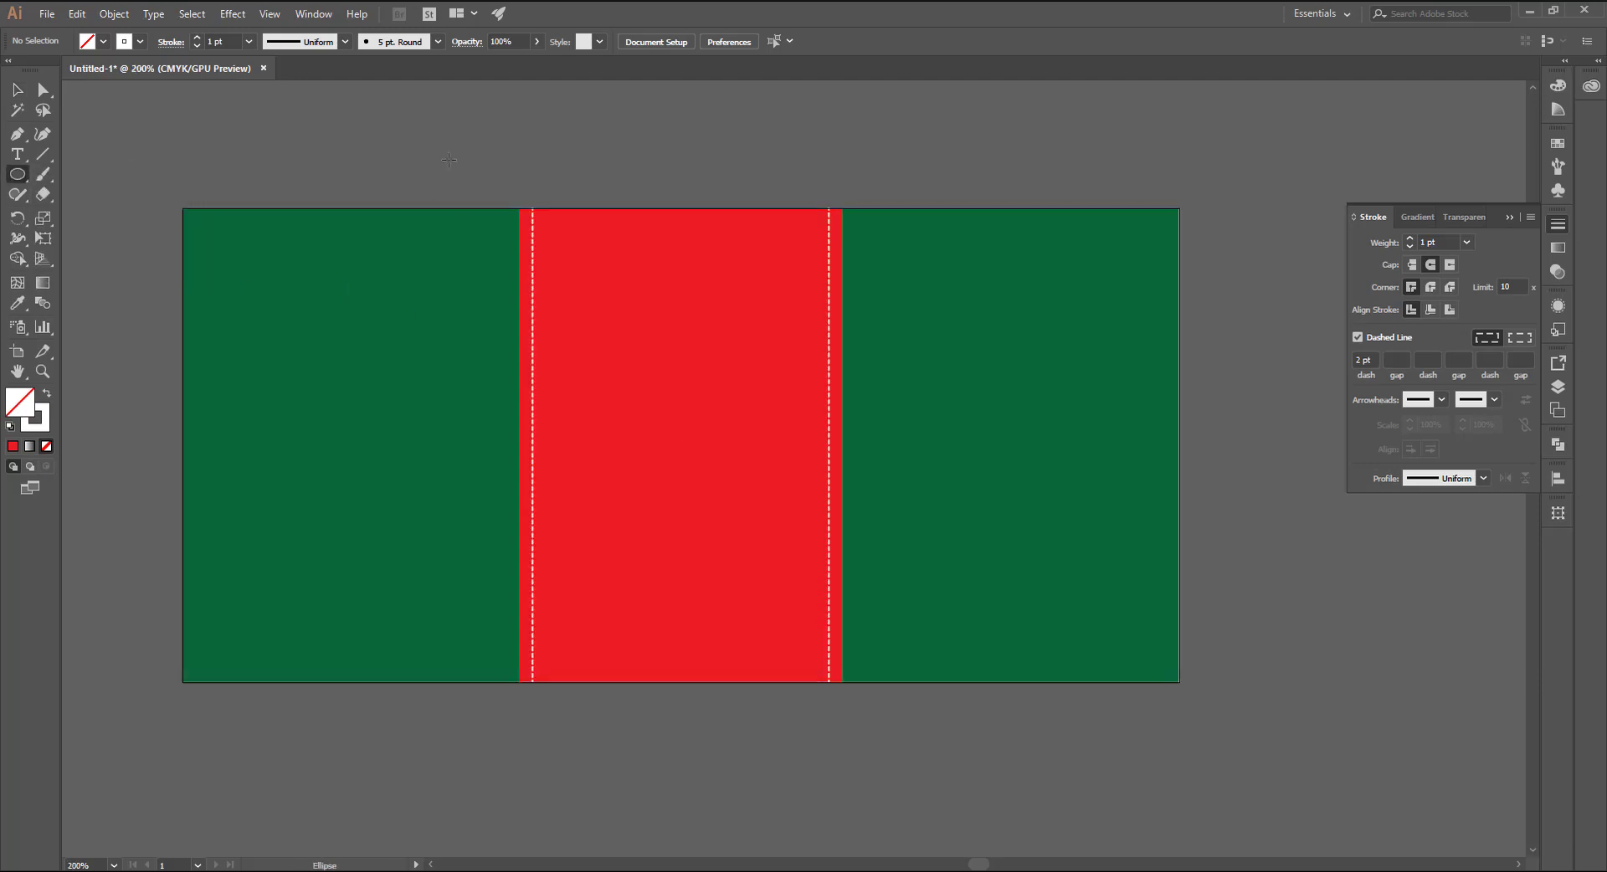
left_click_drag(657, 368, 865, 576)
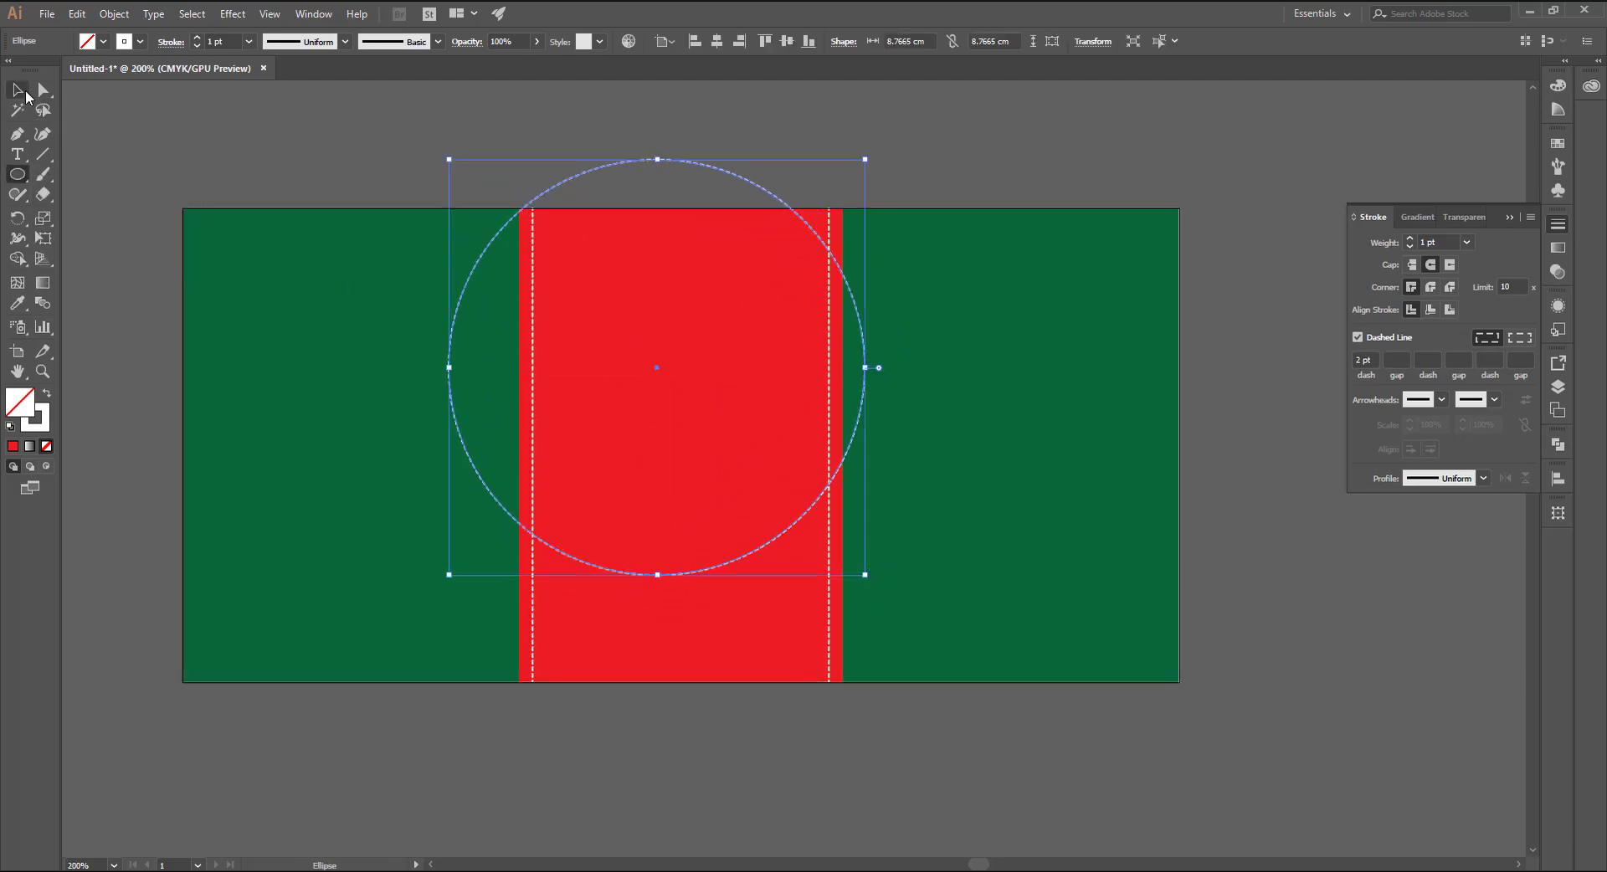
left_click(26, 94)
left_click_drag(865, 159, 880, 144)
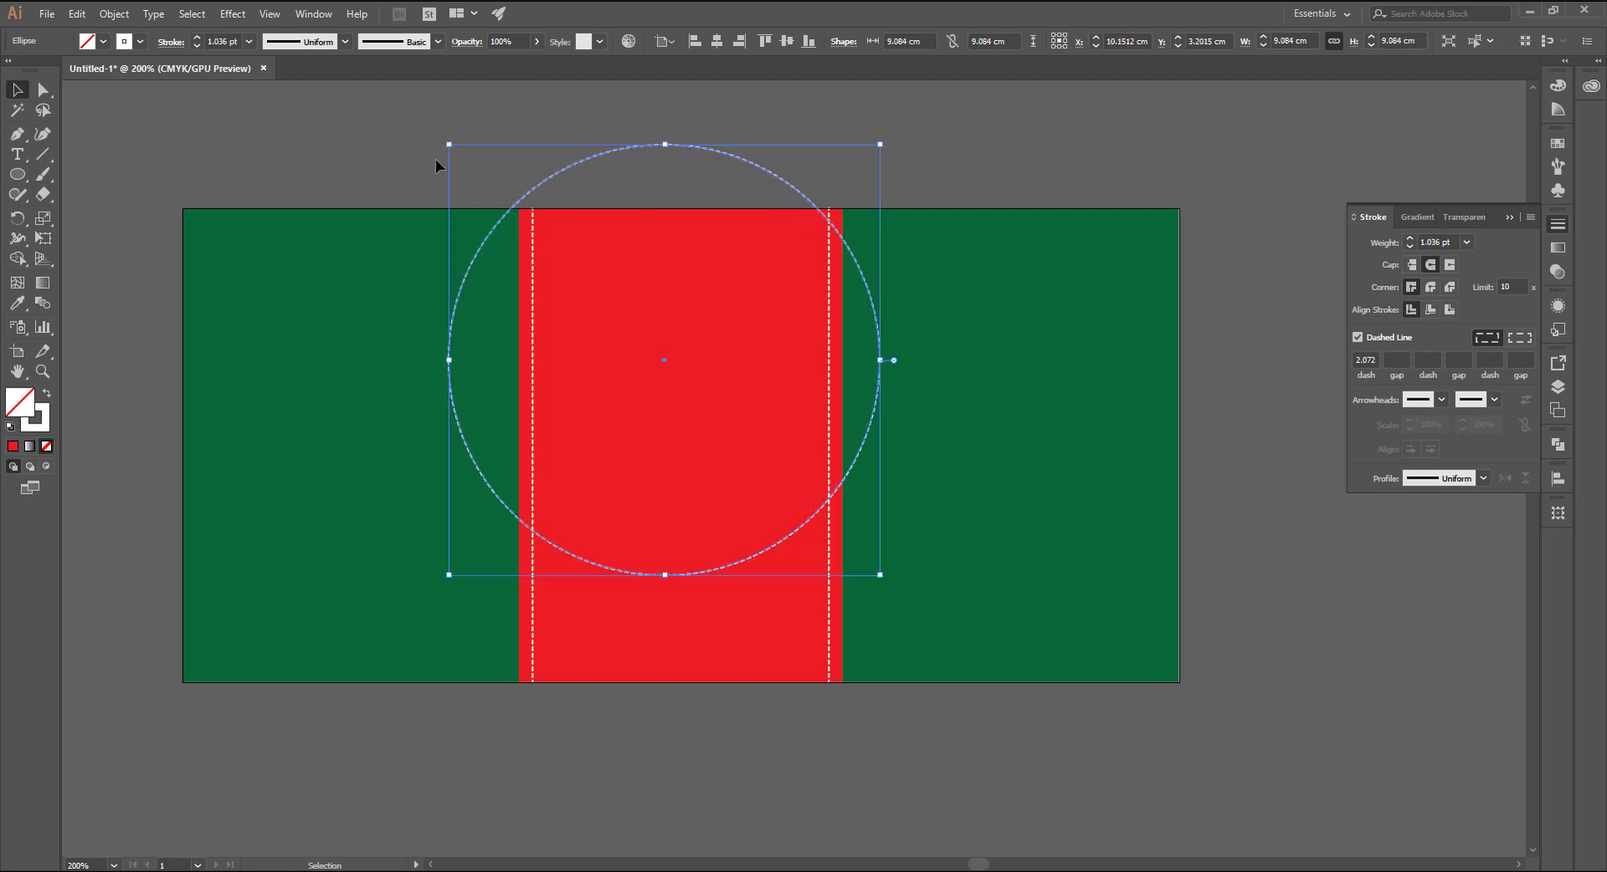
left_click_drag(449, 144, 429, 125)
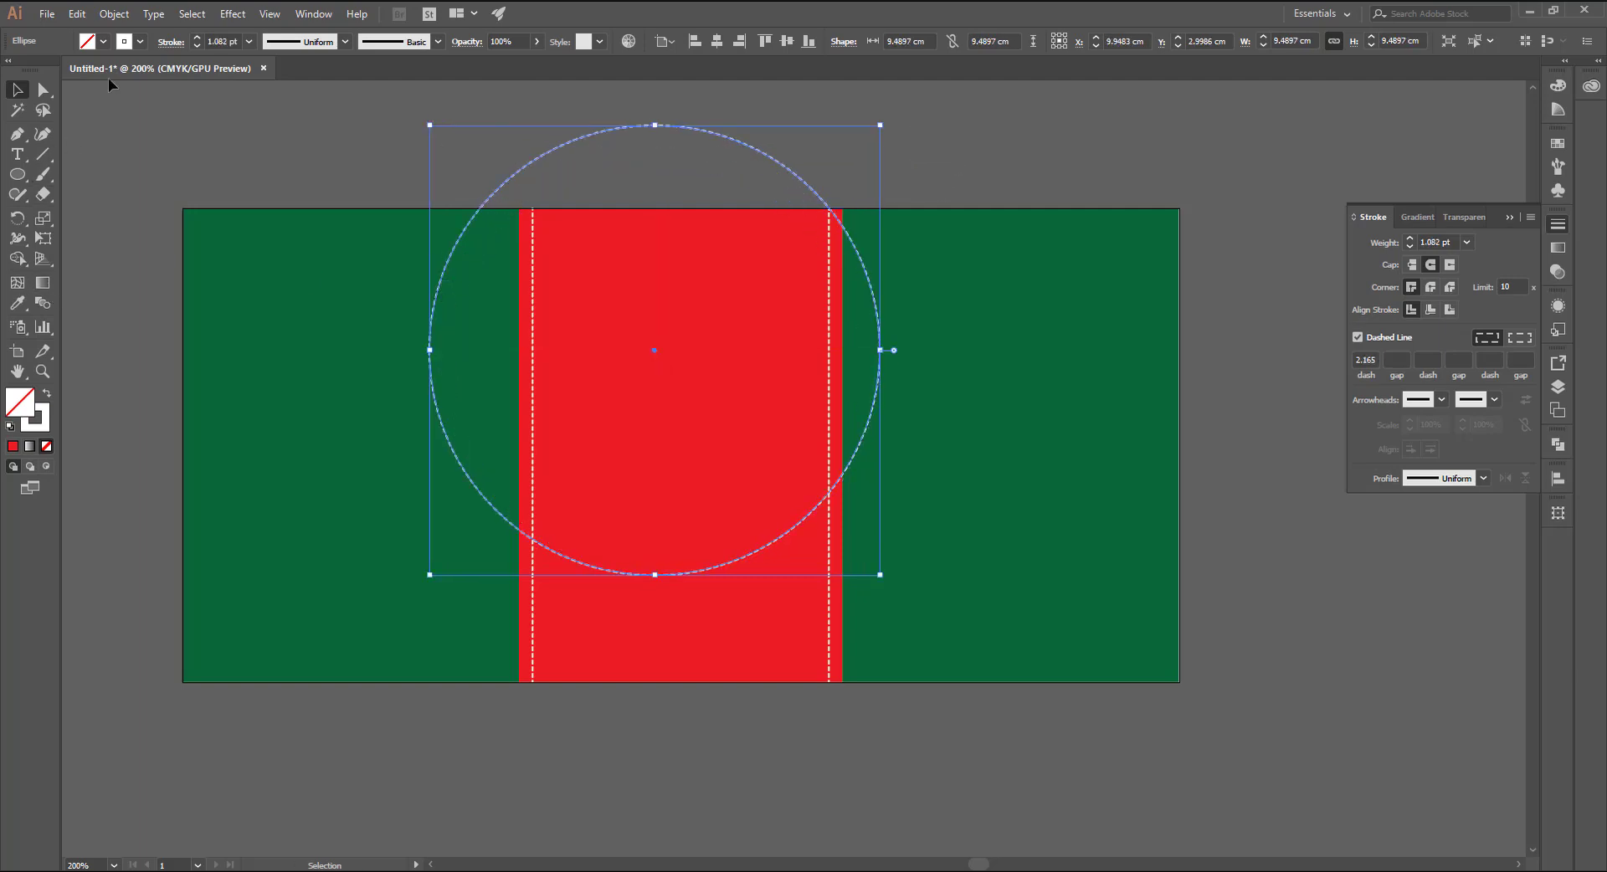
left_click(103, 42)
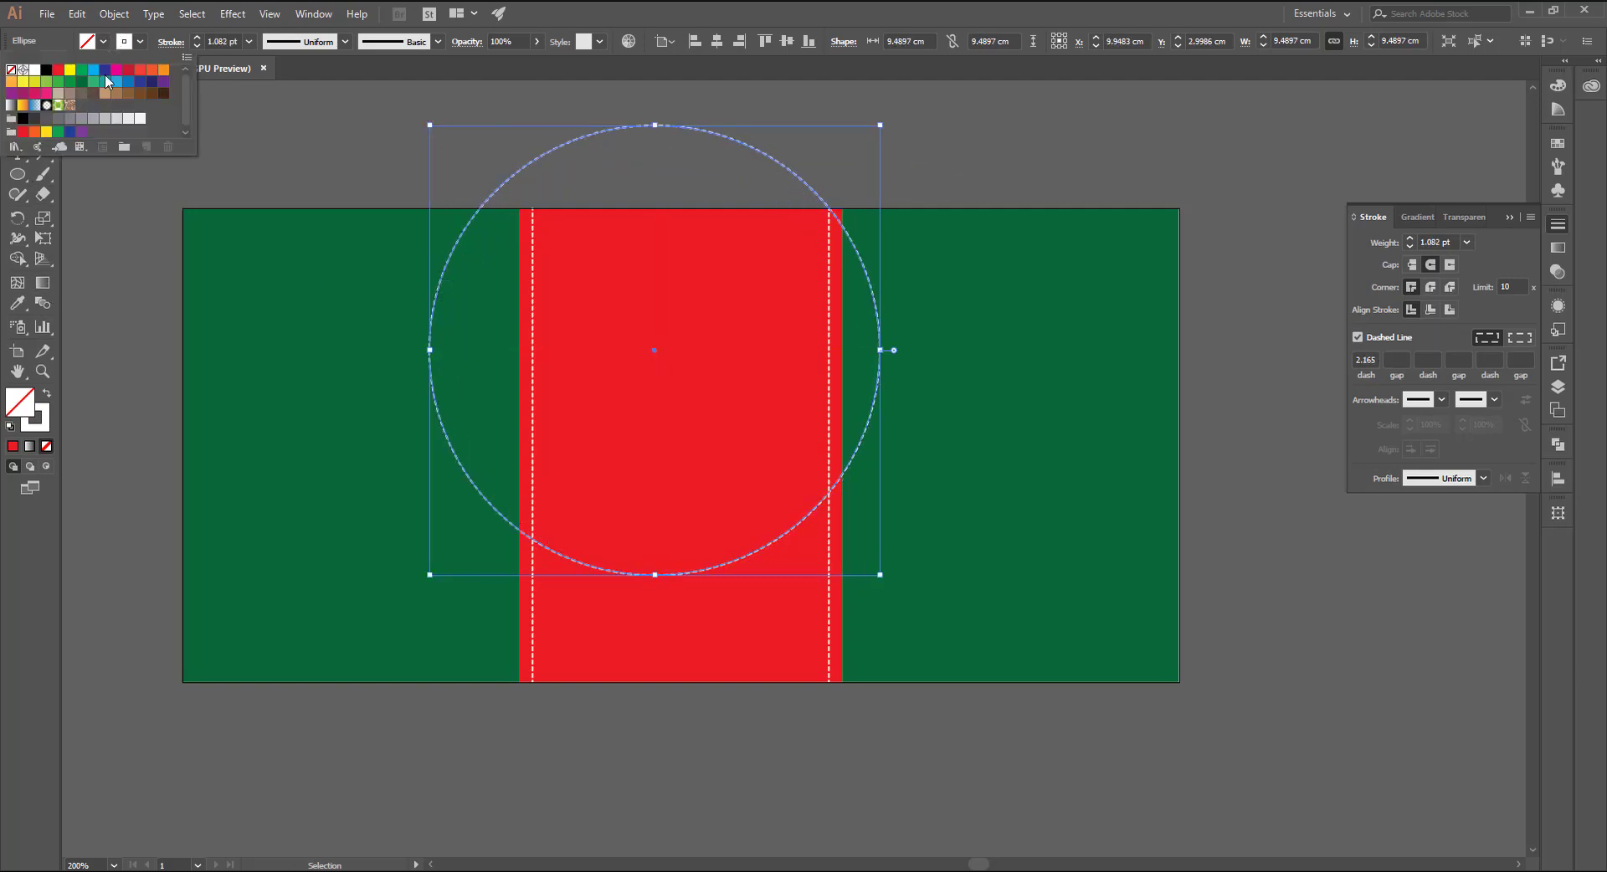
left_click(58, 70)
Step: Give the centre strip a darker crimson fill and remove the circle's dashed outline
left_click(716, 594)
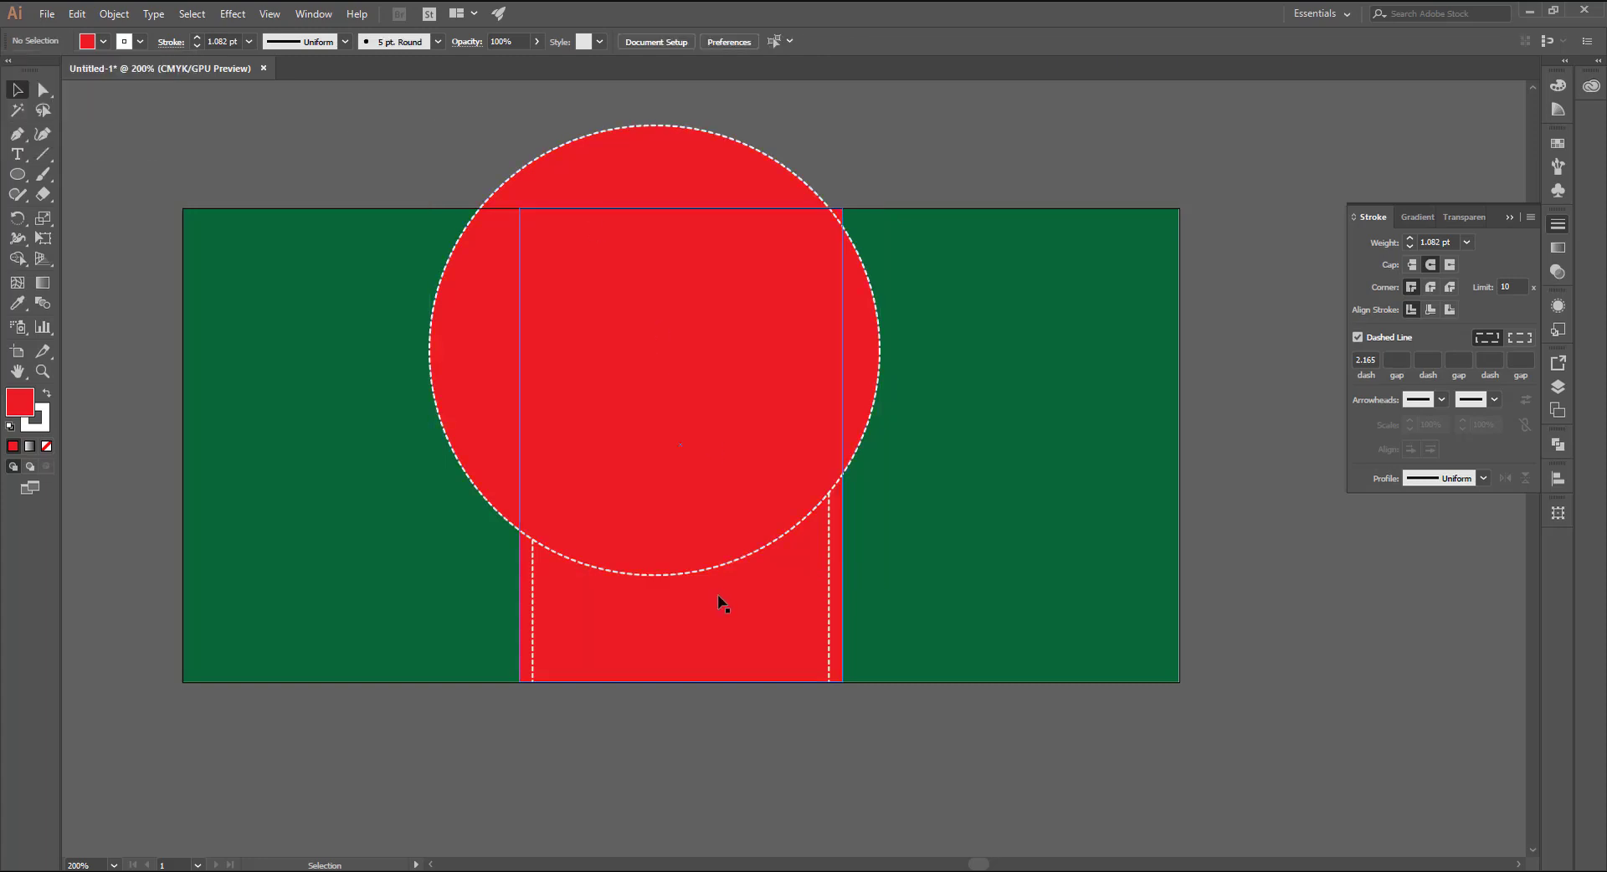
left_click(112, 42)
left_click(132, 75)
left_click(725, 545)
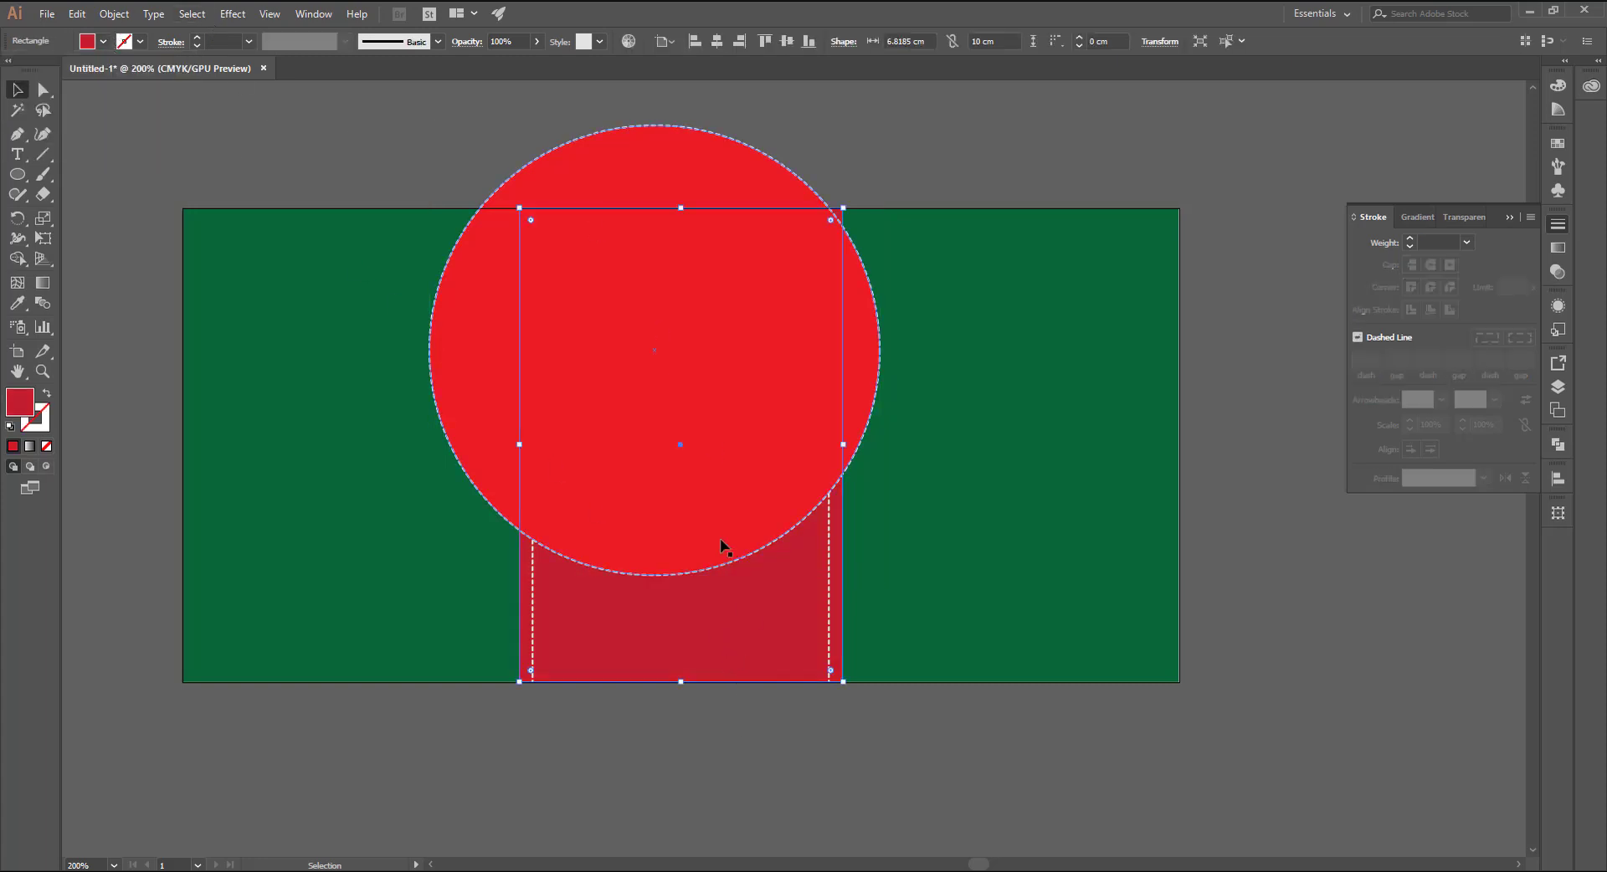
left_click(725, 545)
left_click(104, 42)
left_click(15, 72)
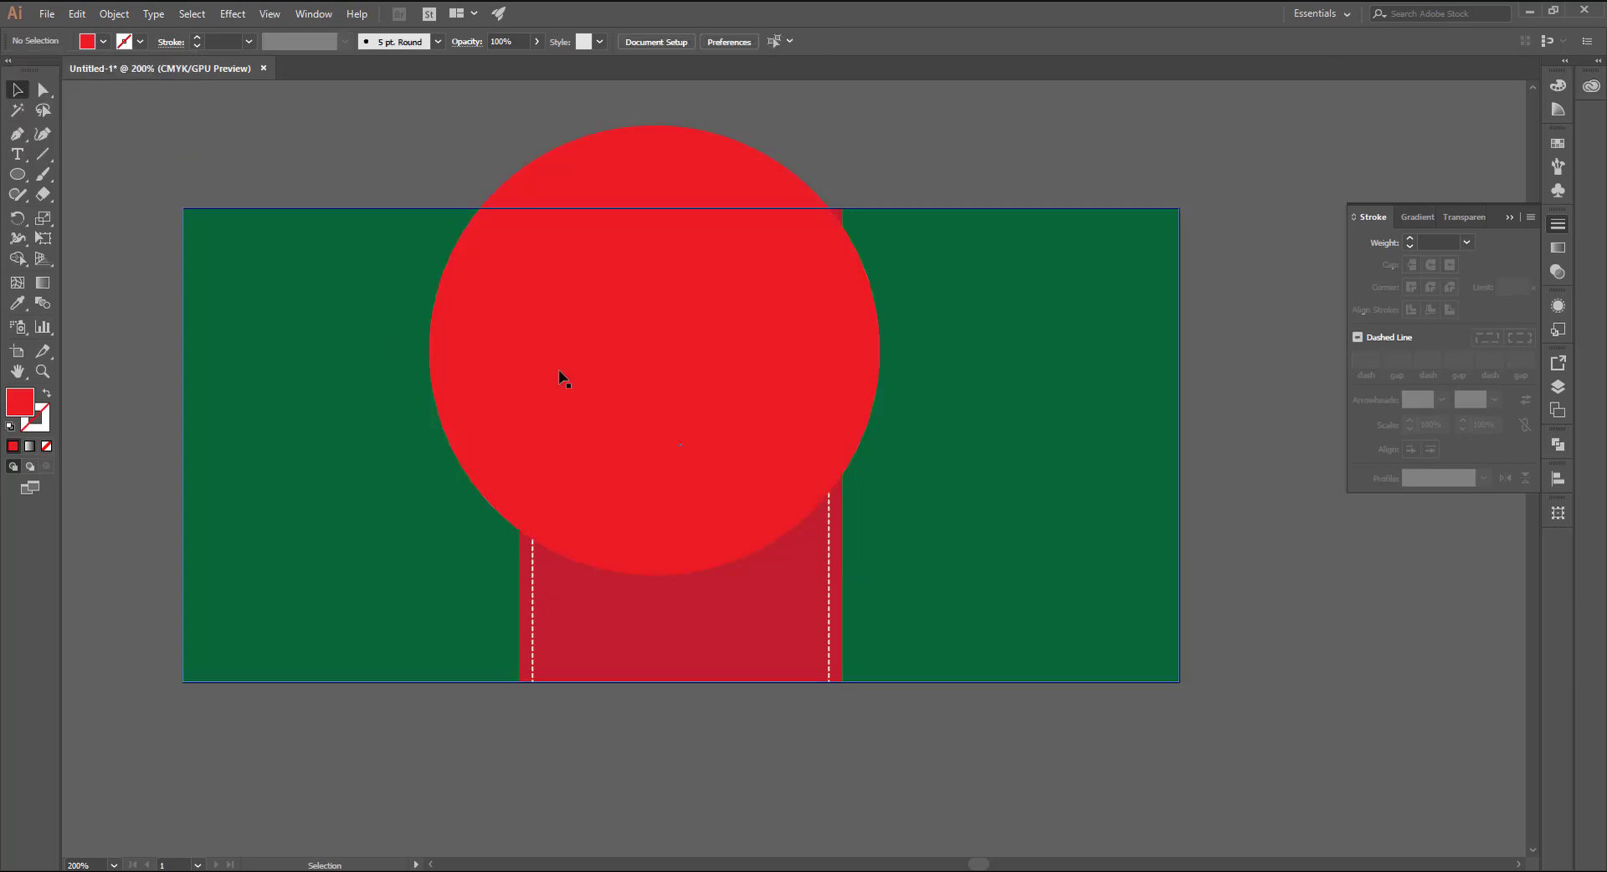
Step: Trim away the circle parts outside the strip using the Shape Builder
left_click(612, 380)
left_click(611, 621, "shift")
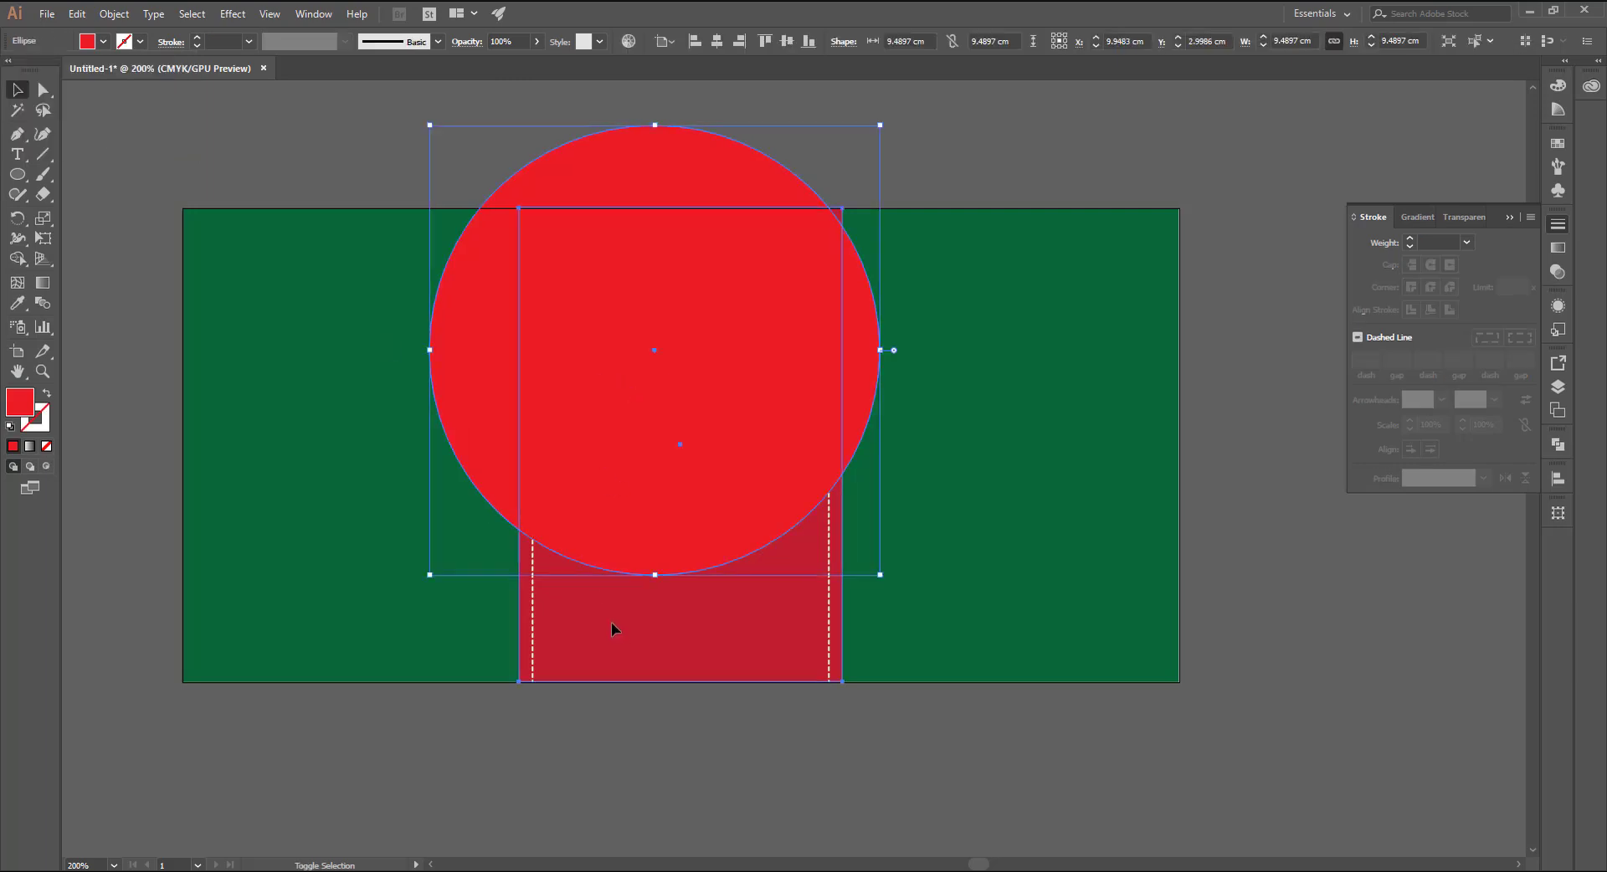
left_click(18, 260)
left_click_drag(578, 150, 816, 174)
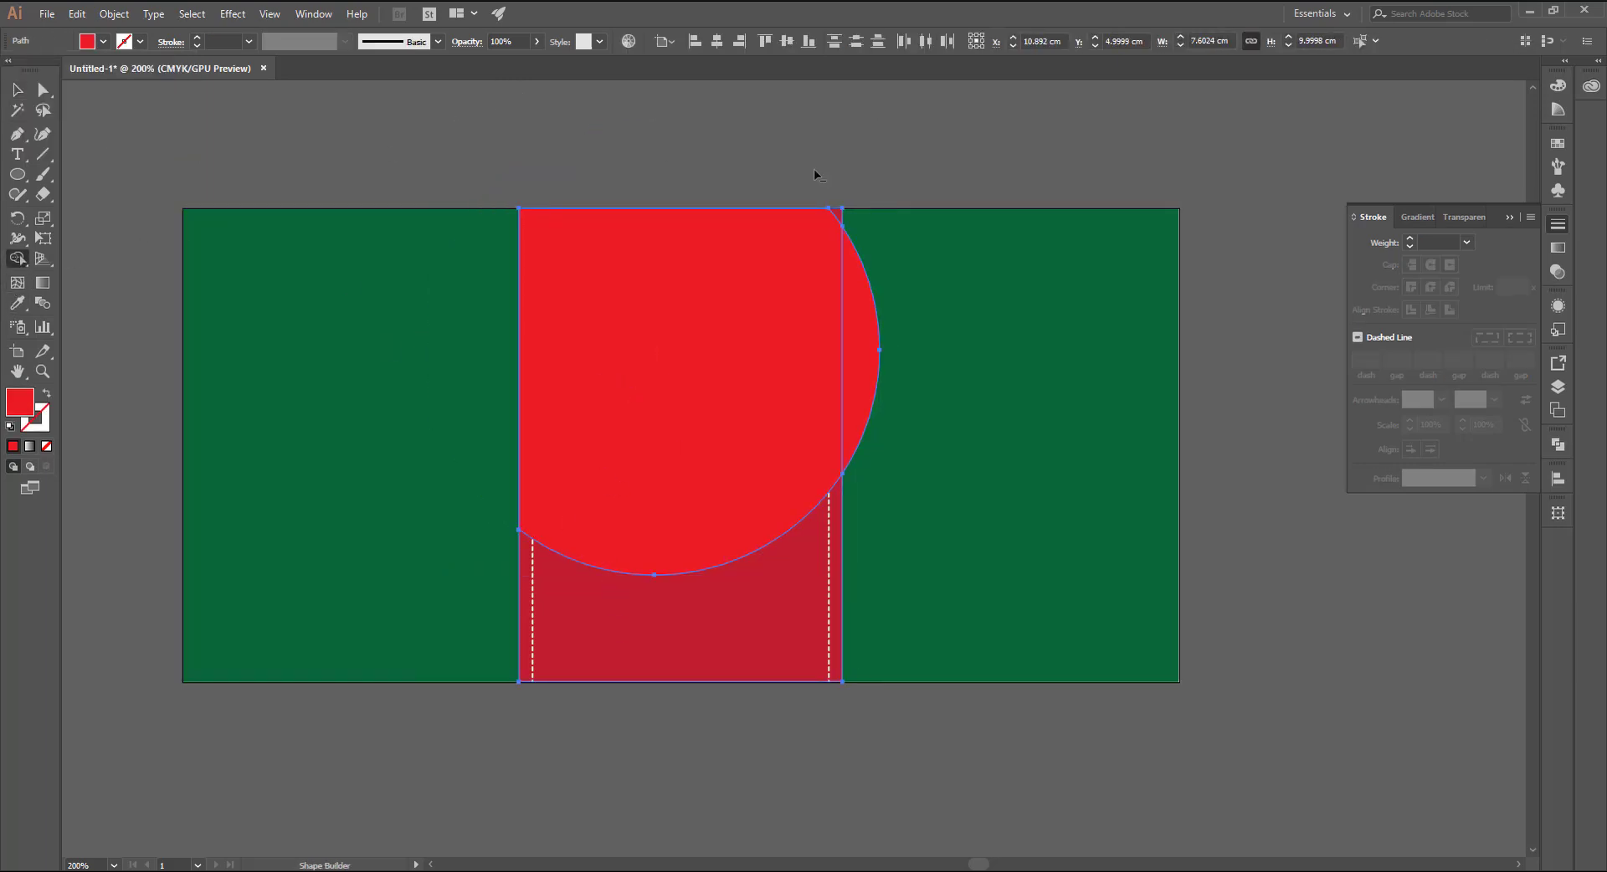
left_click(873, 298, "alt")
Step: Lower the arched red shape's opacity to about 72%
key("v")
key("ctrl+shift+a")
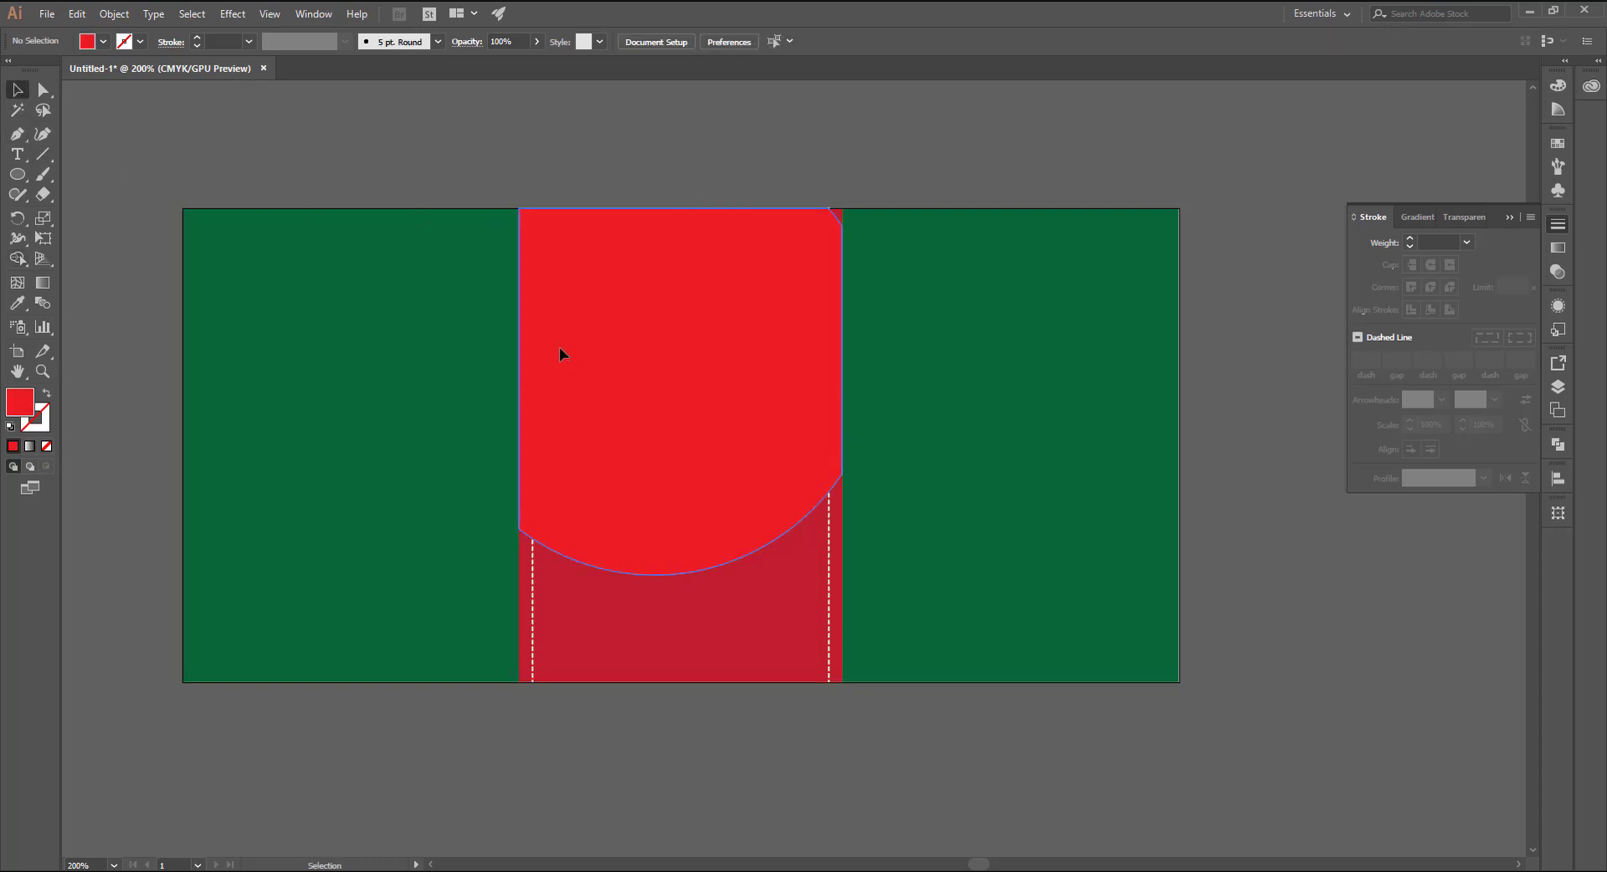
left_click(560, 346)
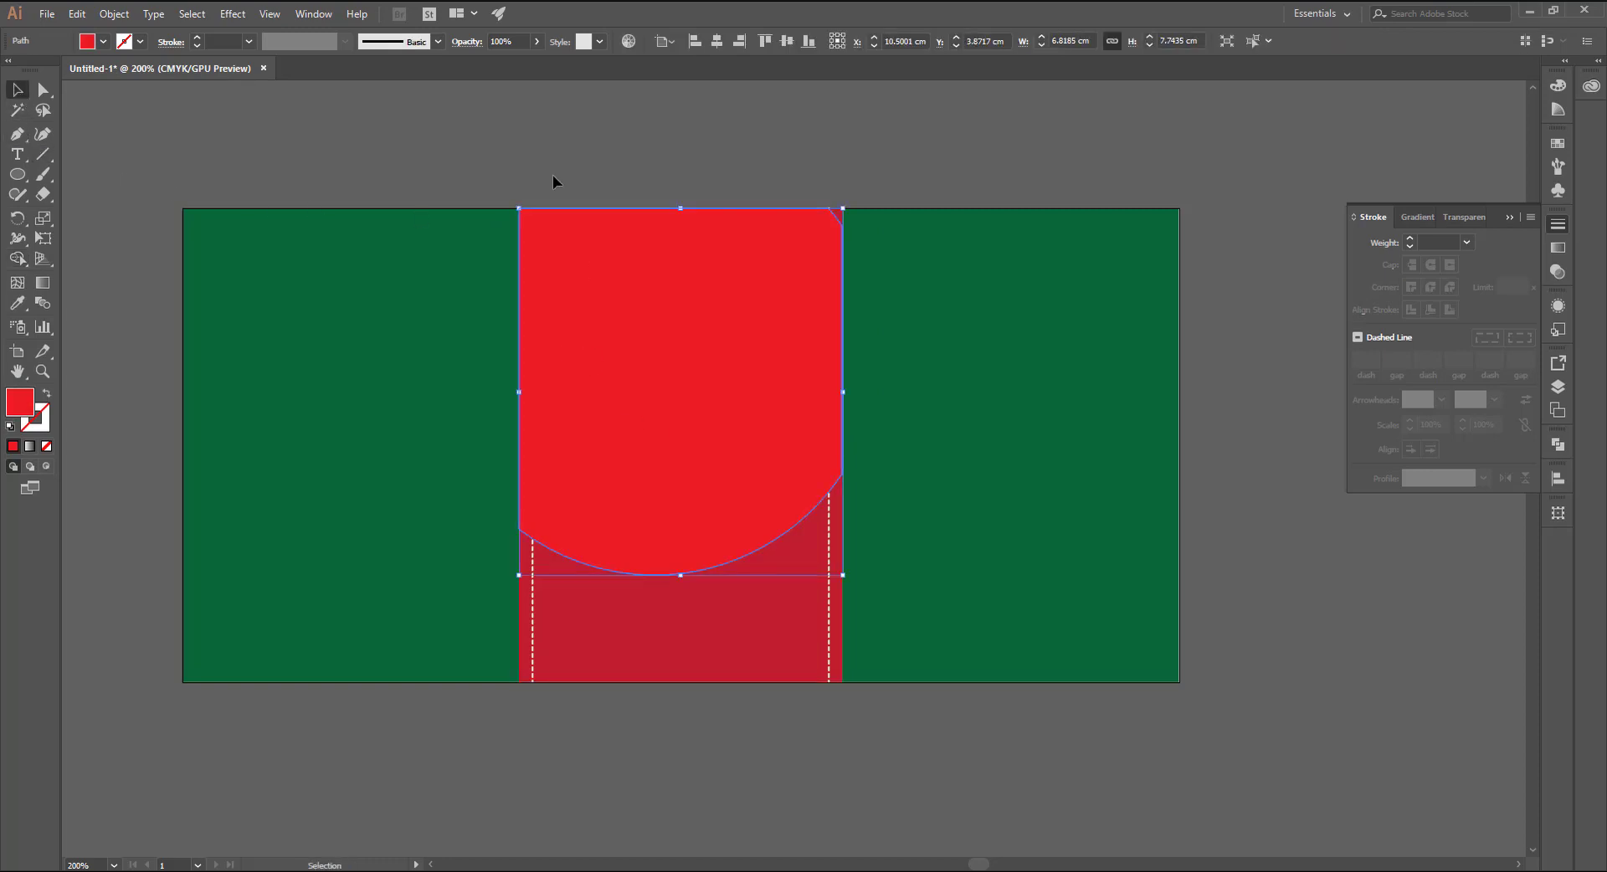
left_click(536, 42)
left_click_drag(536, 62, 521, 61)
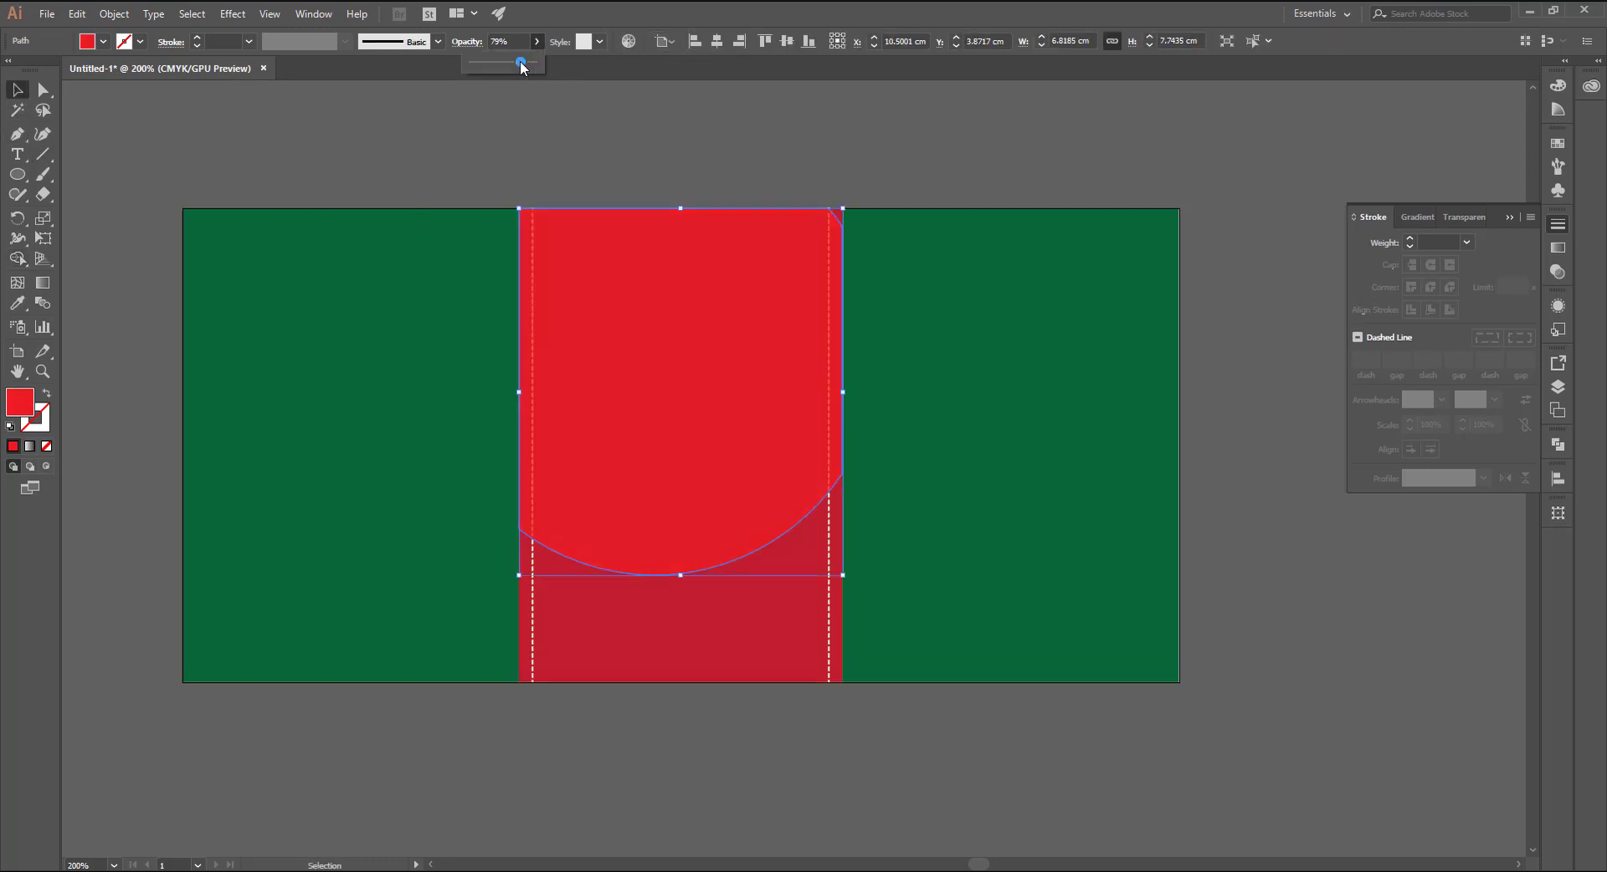
left_click(746, 676)
Step: Reselect the arch, try sampling attributes with the Eyedropper, and undo the change
left_click(838, 610, "shift")
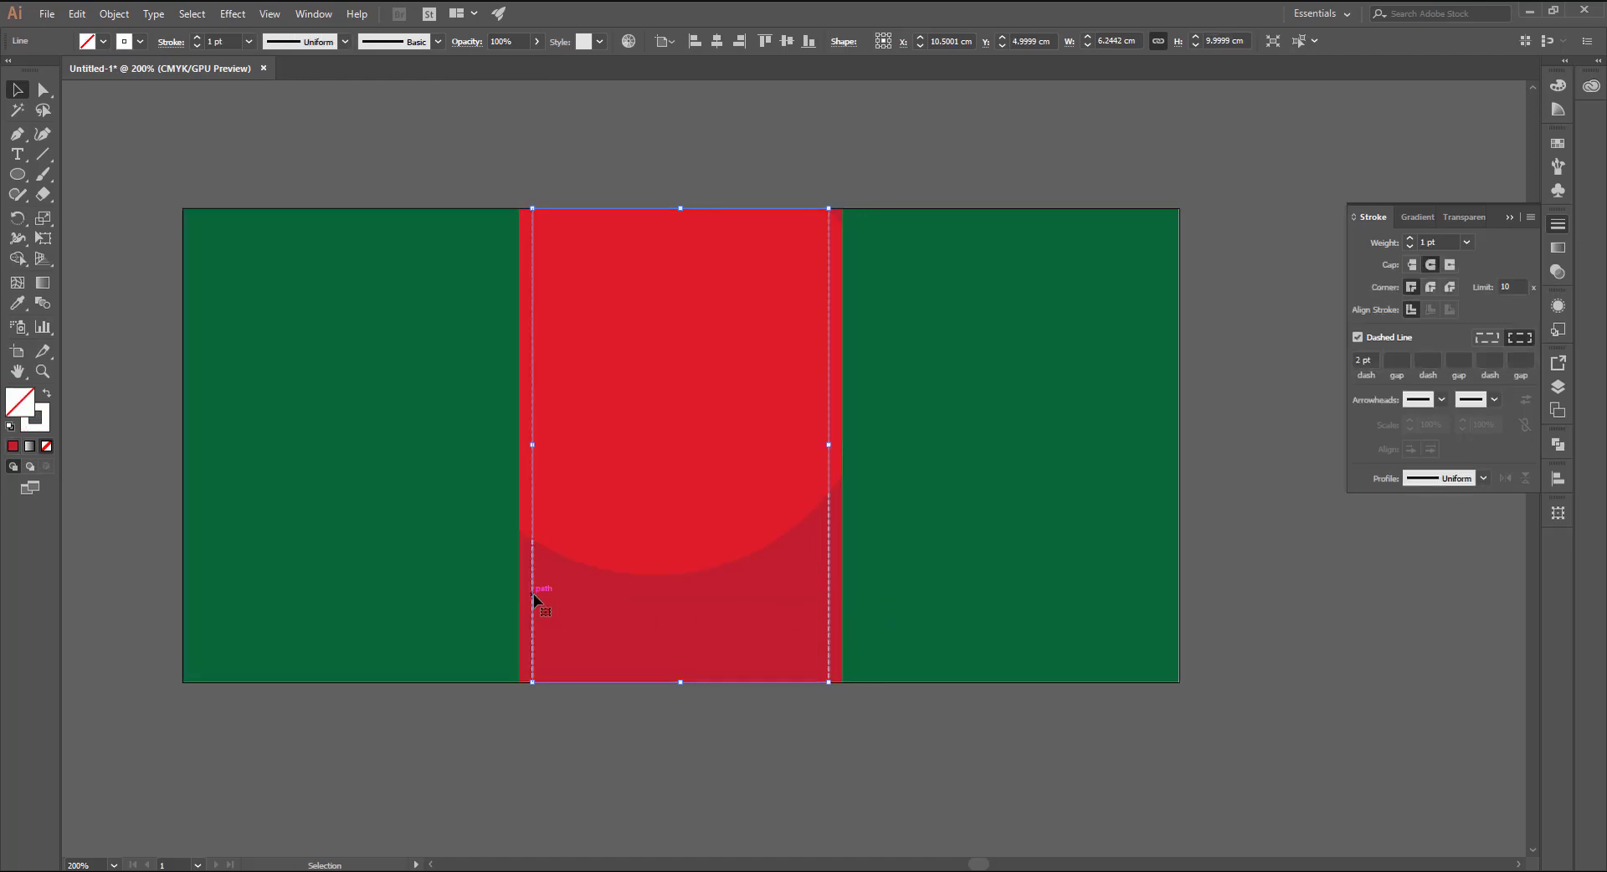
left_click_drag(534, 595, 594, 569)
key("ctrl+z")
scroll(828, 183, "up", 1)
left_click(844, 249)
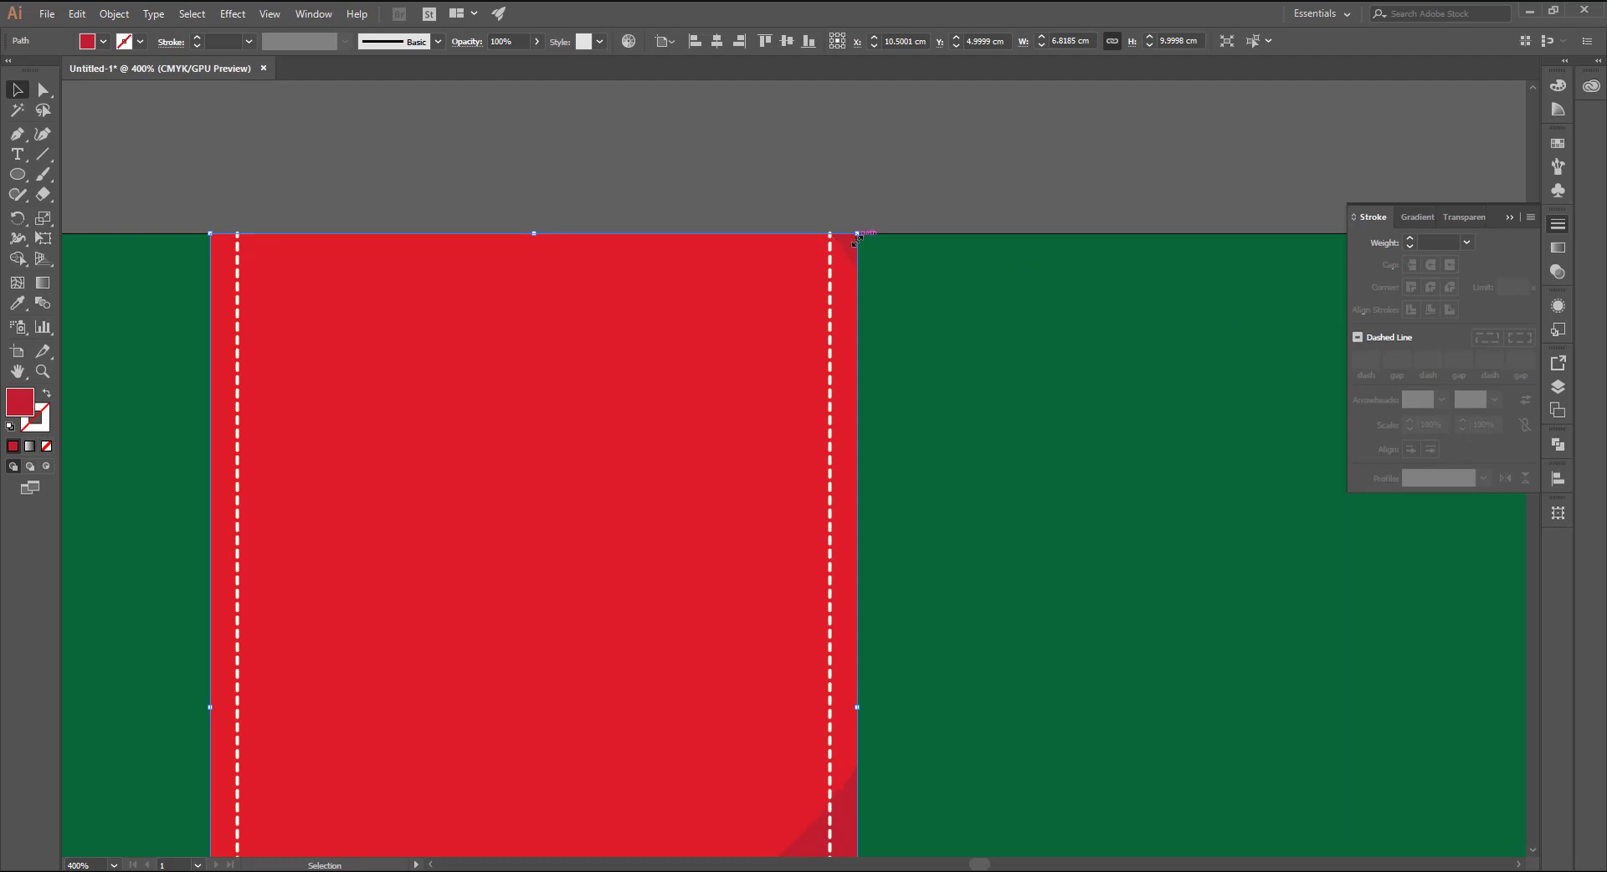
key("i")
left_click(843, 247)
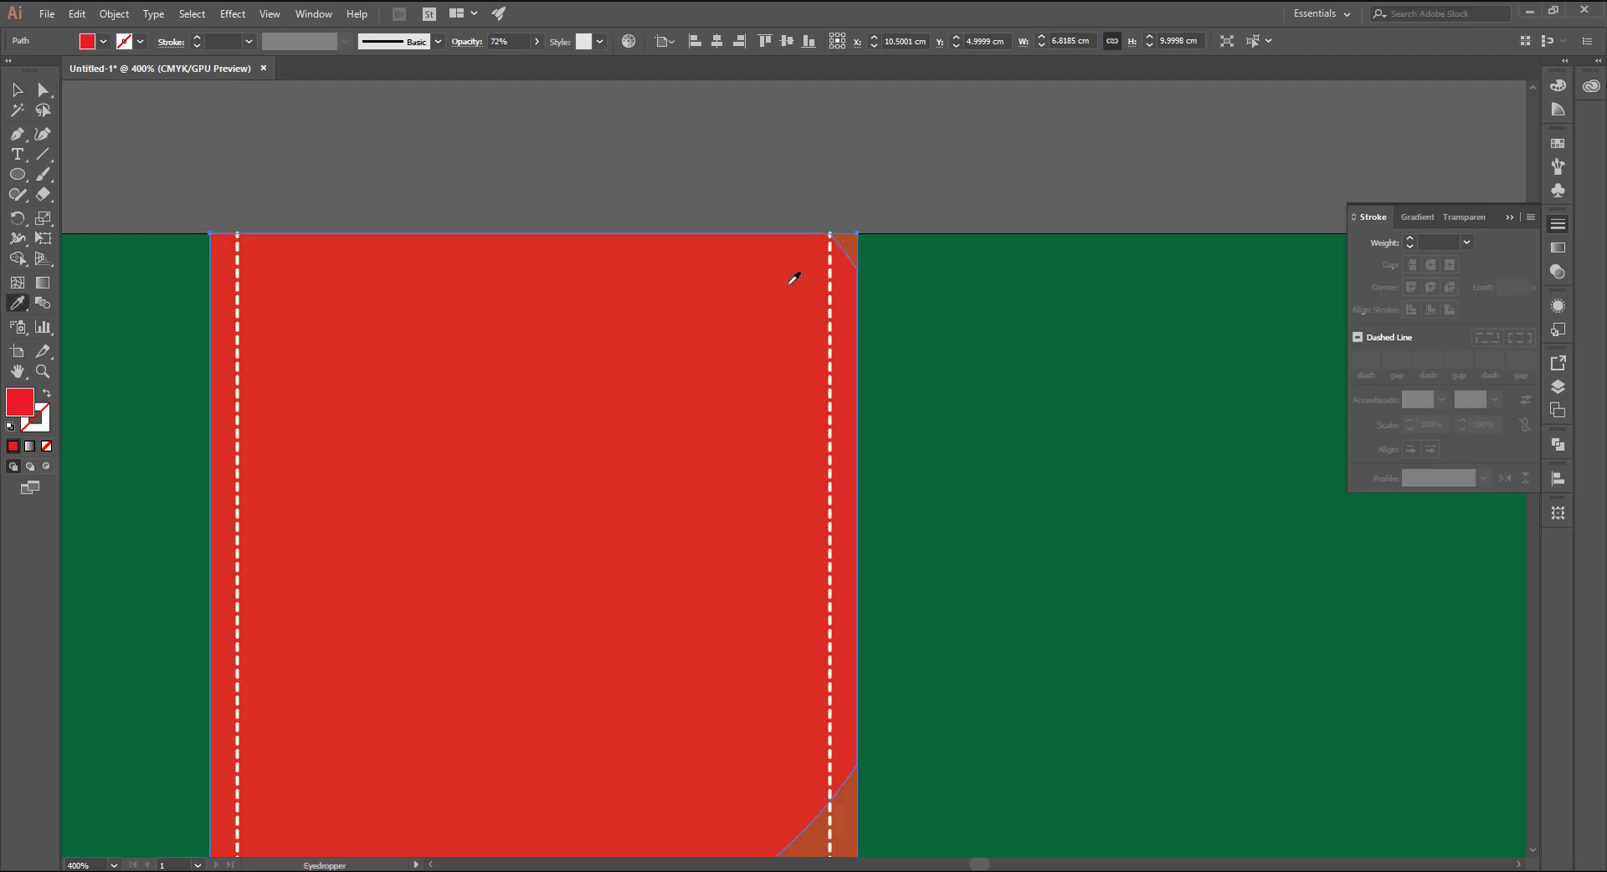
key("ctrl+z")
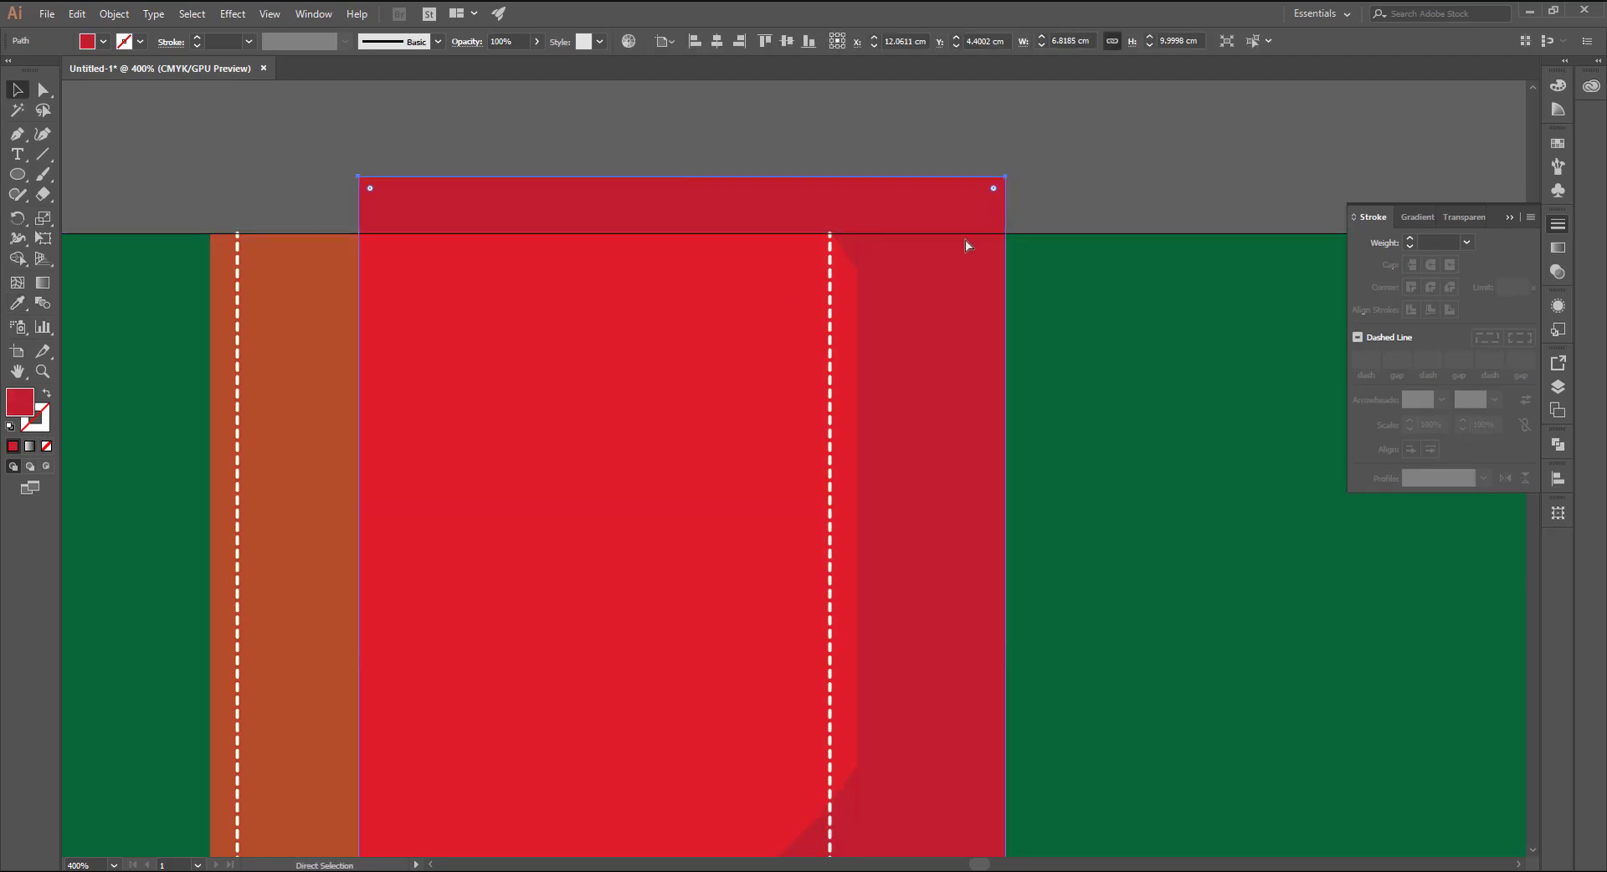
Step: Zoom out to check the red centre shapes across the whole card, then deselect
left_click_drag(799, 413, 921, 247)
left_click(921, 247)
key("ctrl+minus")
key("ctrl+minus")
key("ctrl+minus")
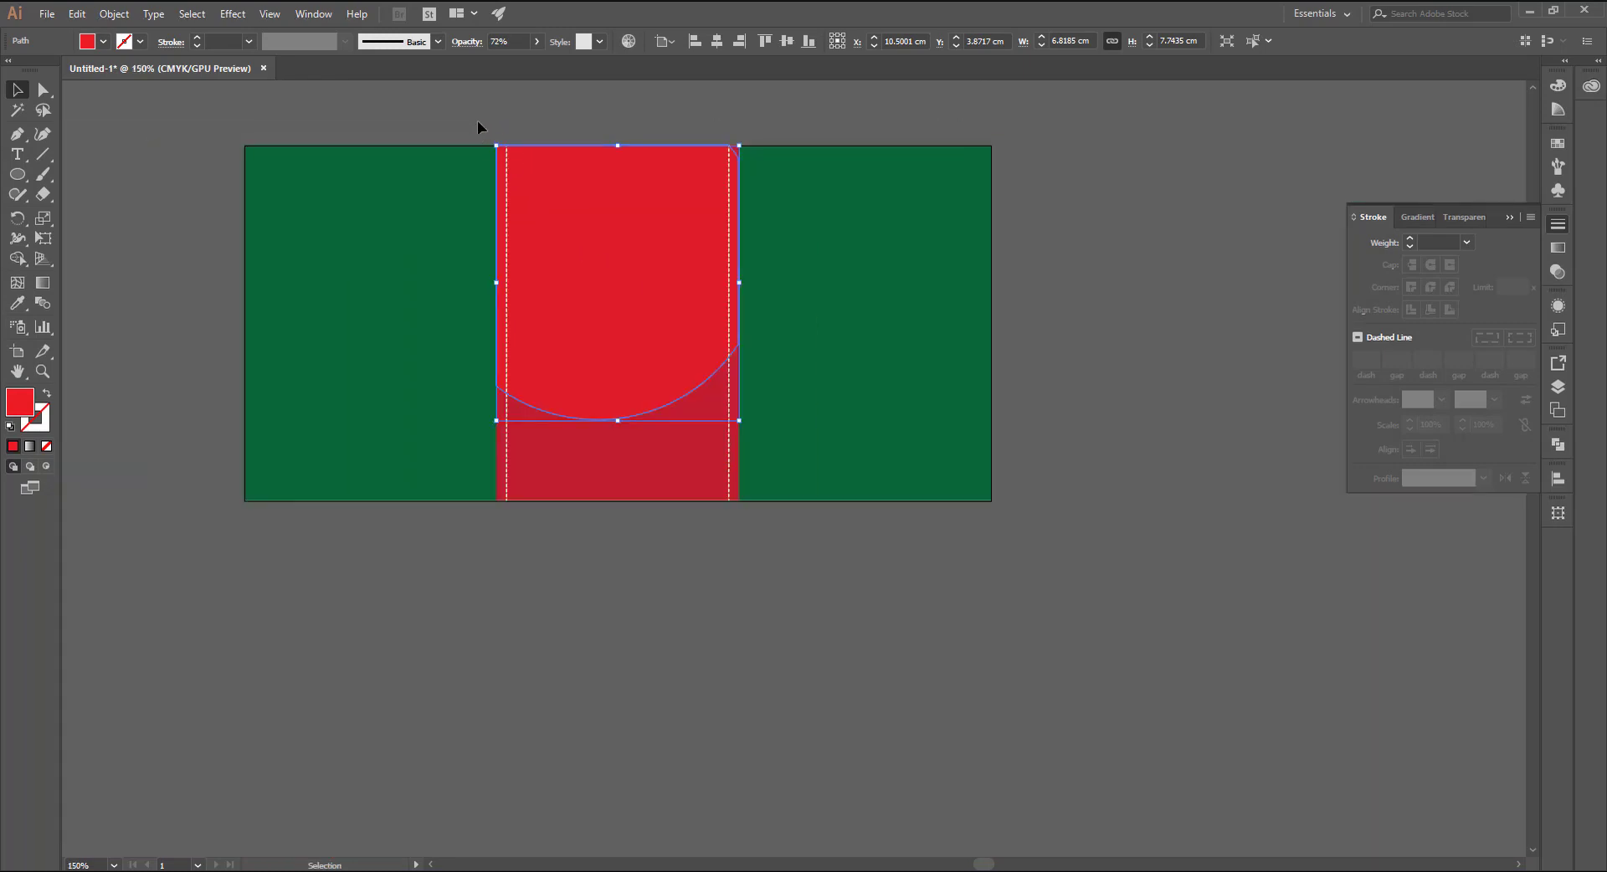
left_click(477, 121)
left_click_drag(785, 628, 778, 438)
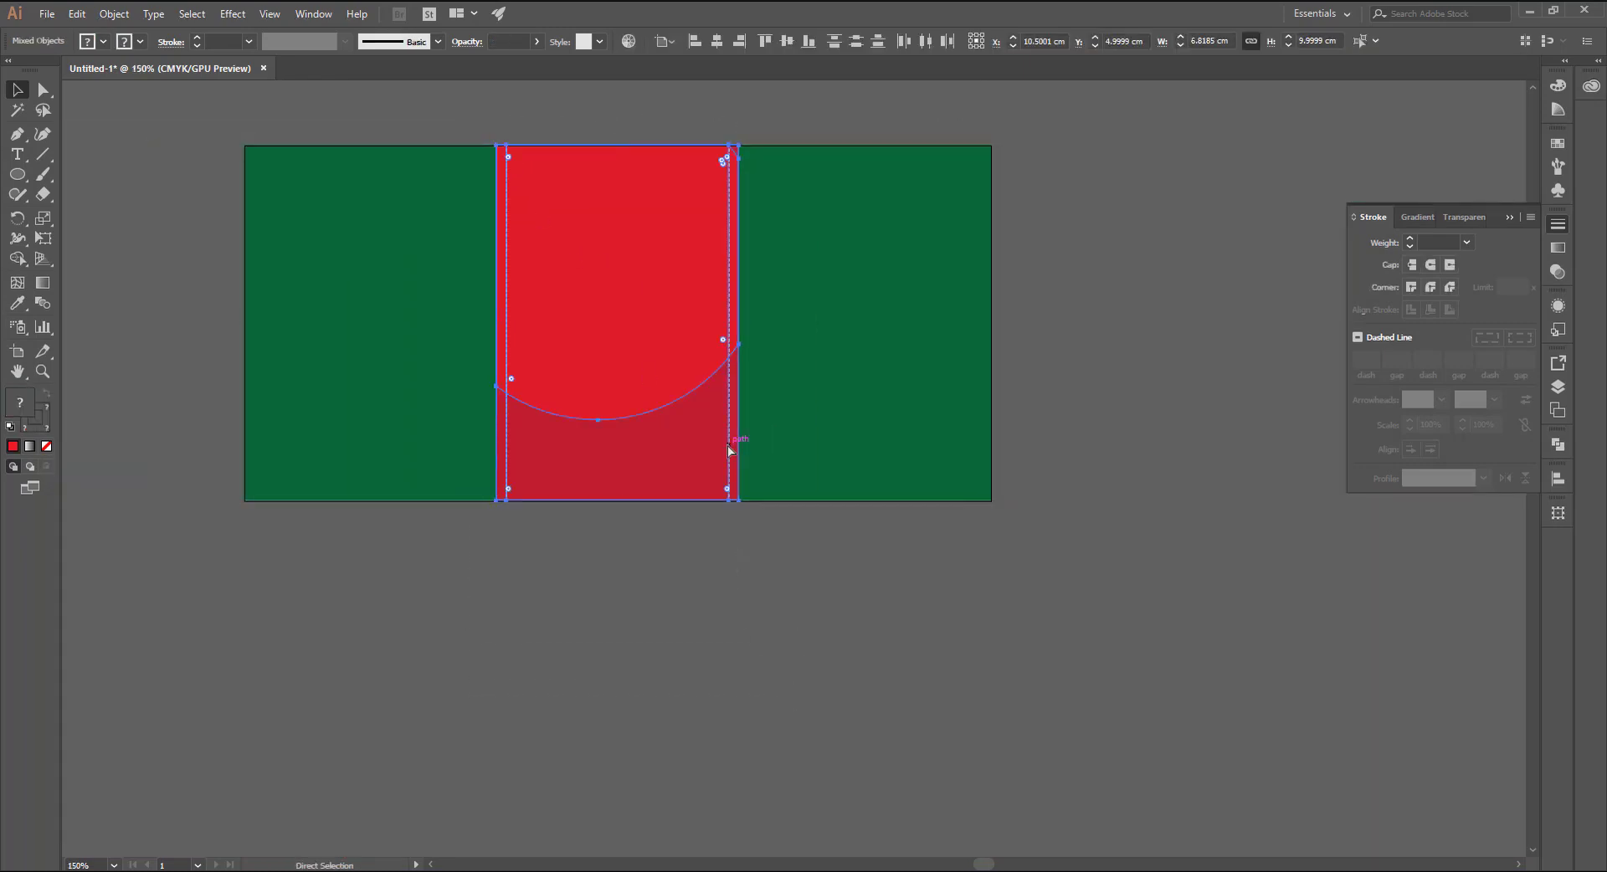
left_click(789, 595)
scroll(261, 168, "up", 2)
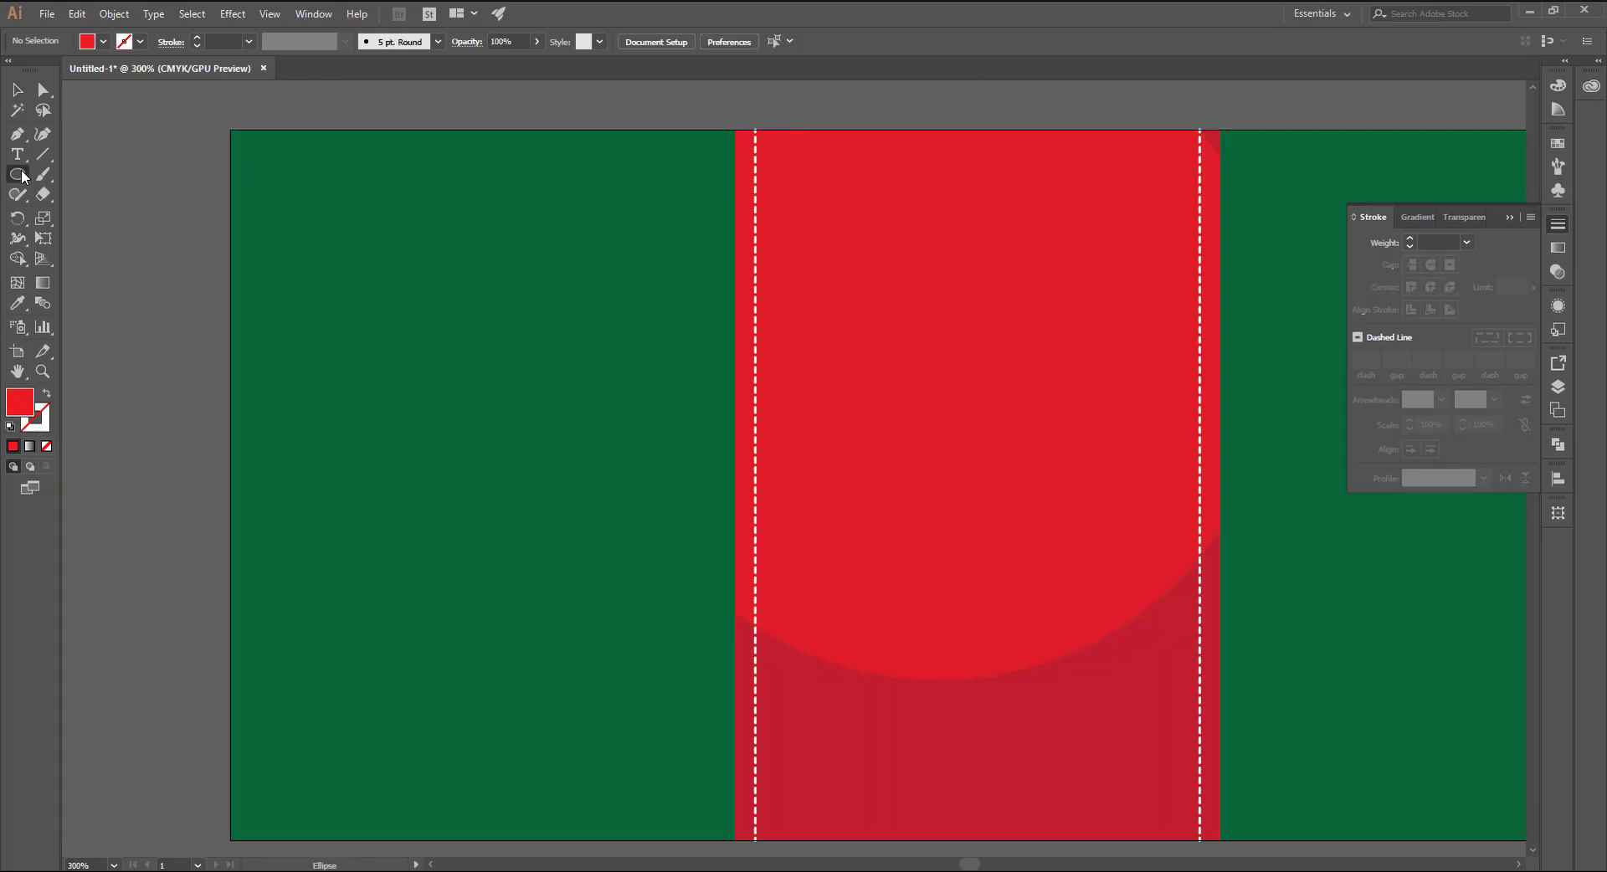
Step: Draw a small square near the top-left and rotate it 45° into a diamond
left_click_drag(23, 176, 75, 174)
left_click_drag(286, 171, 358, 242)
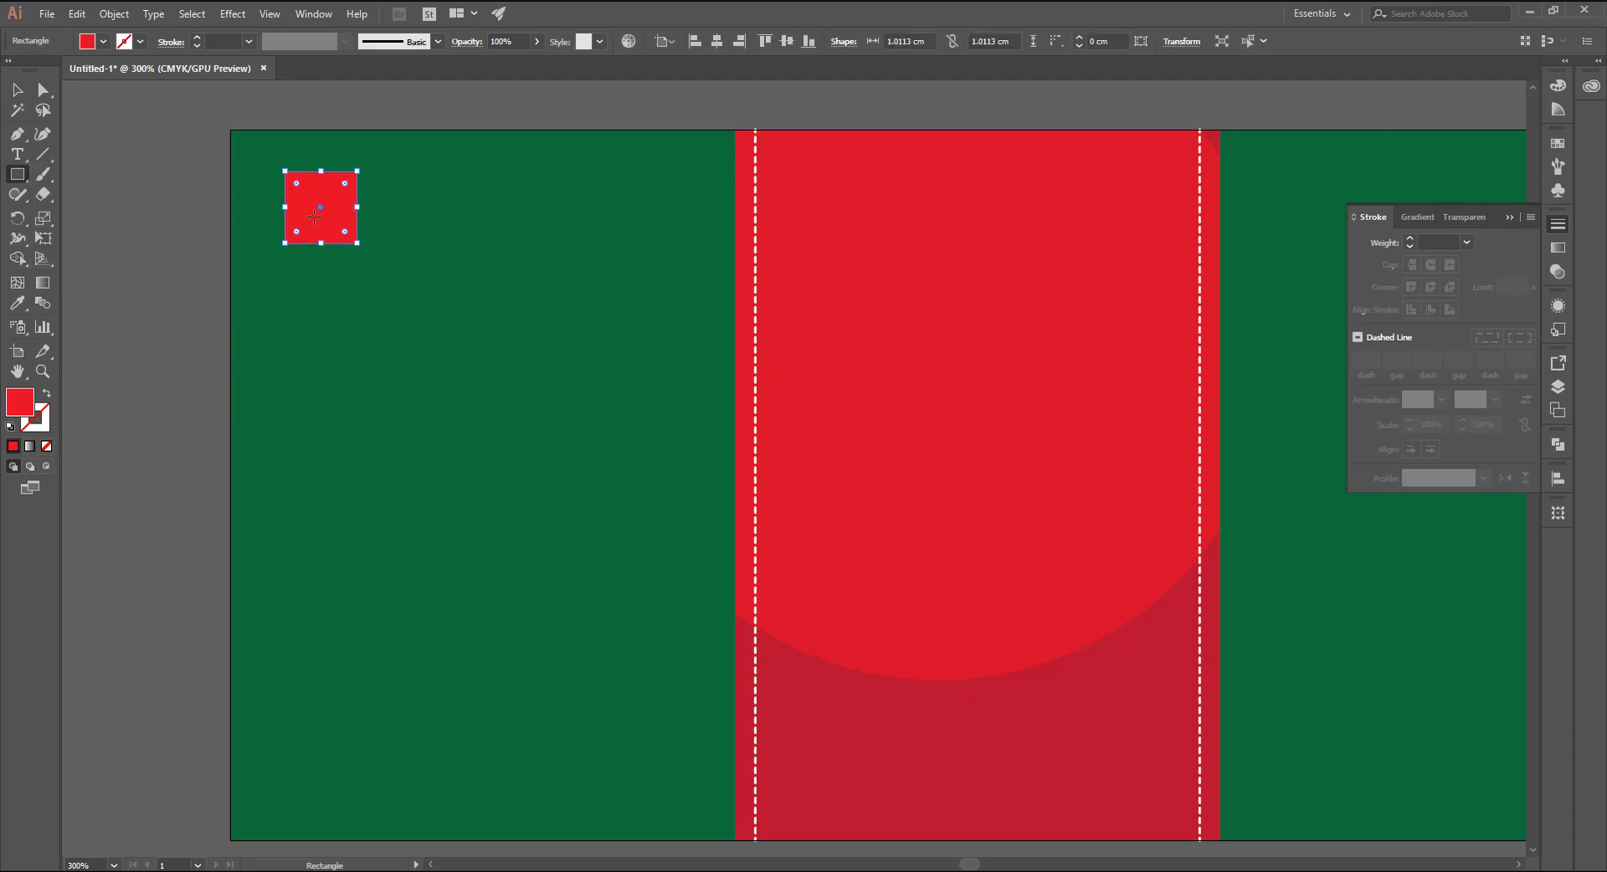
left_click(17, 90)
right_click(320, 194)
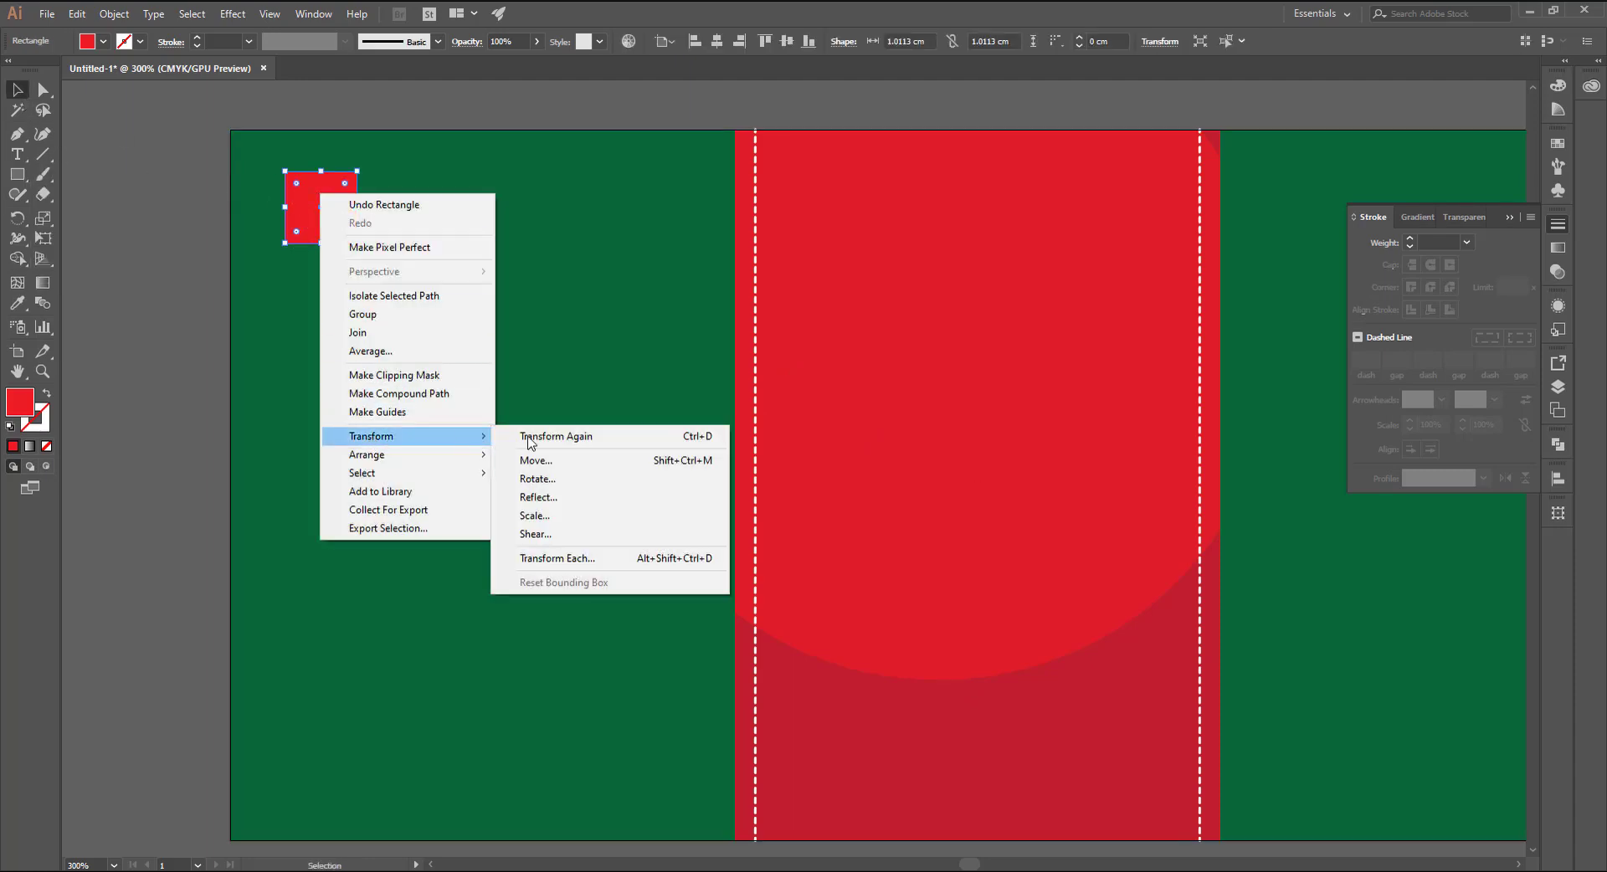
left_click(549, 478)
key("Return")
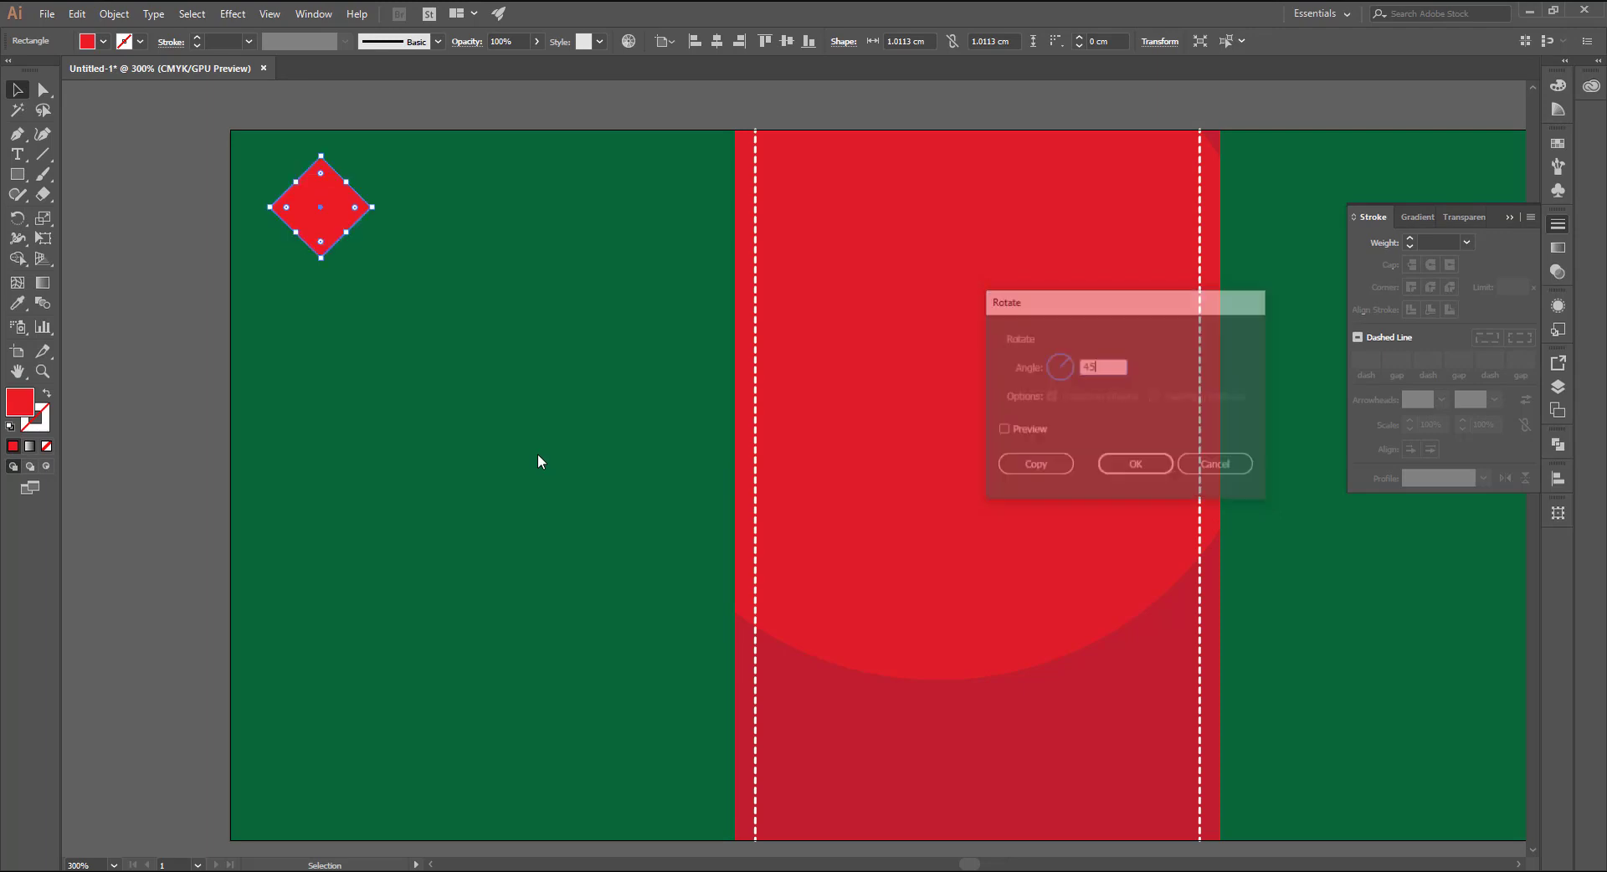
Step: Shrink the diamond to about 0.38 cm, fill it white, and copy it straight down
scroll(309, 214, "up", 2)
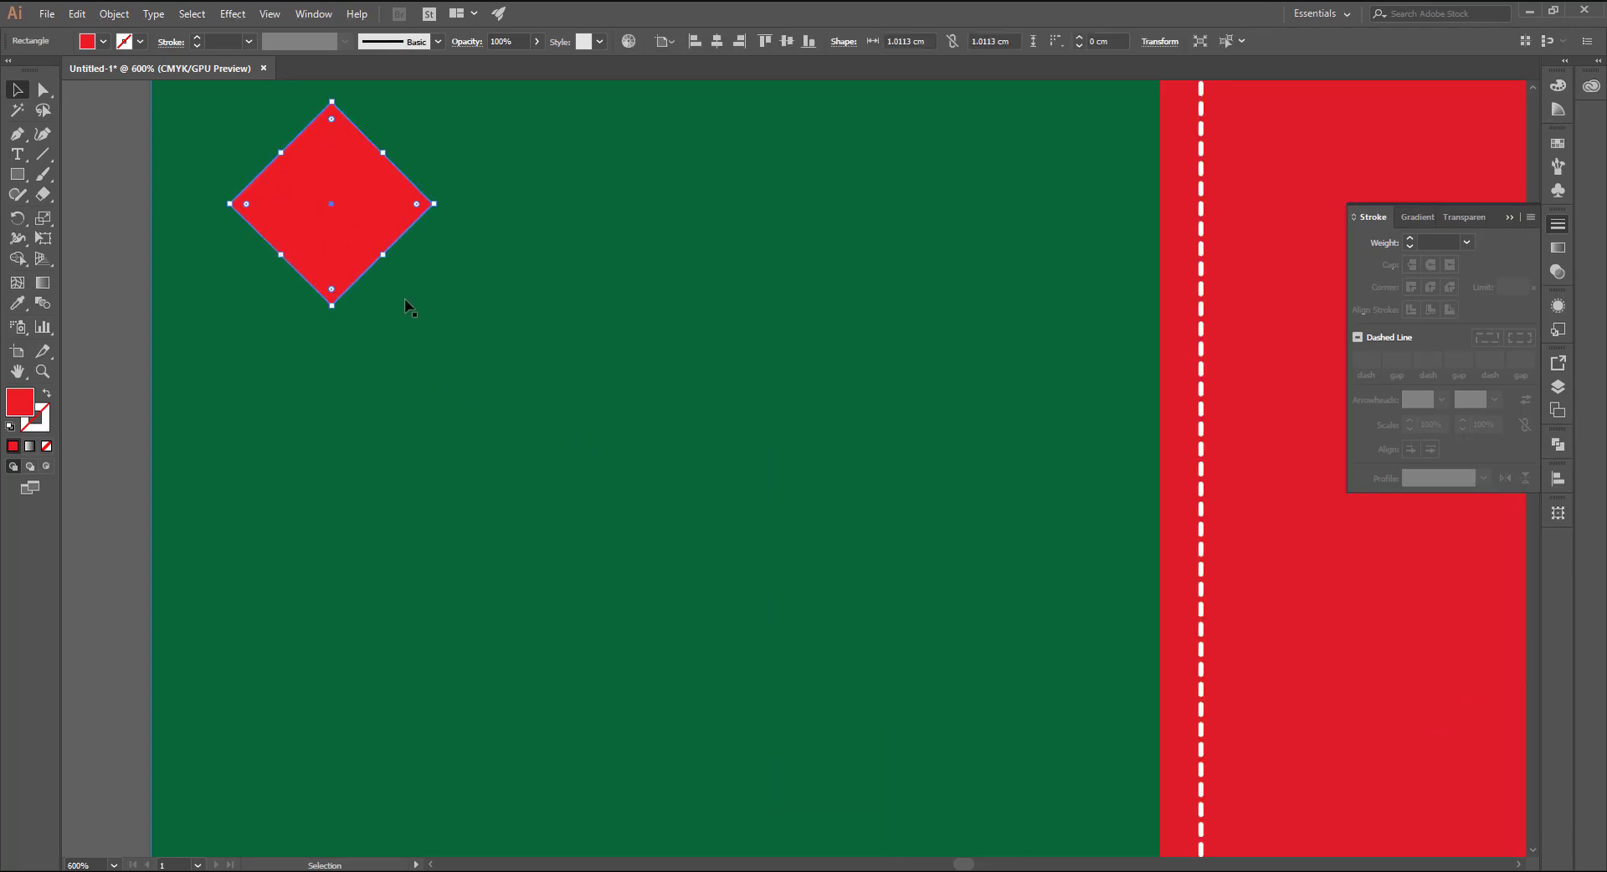
left_click_drag(328, 307, 331, 173)
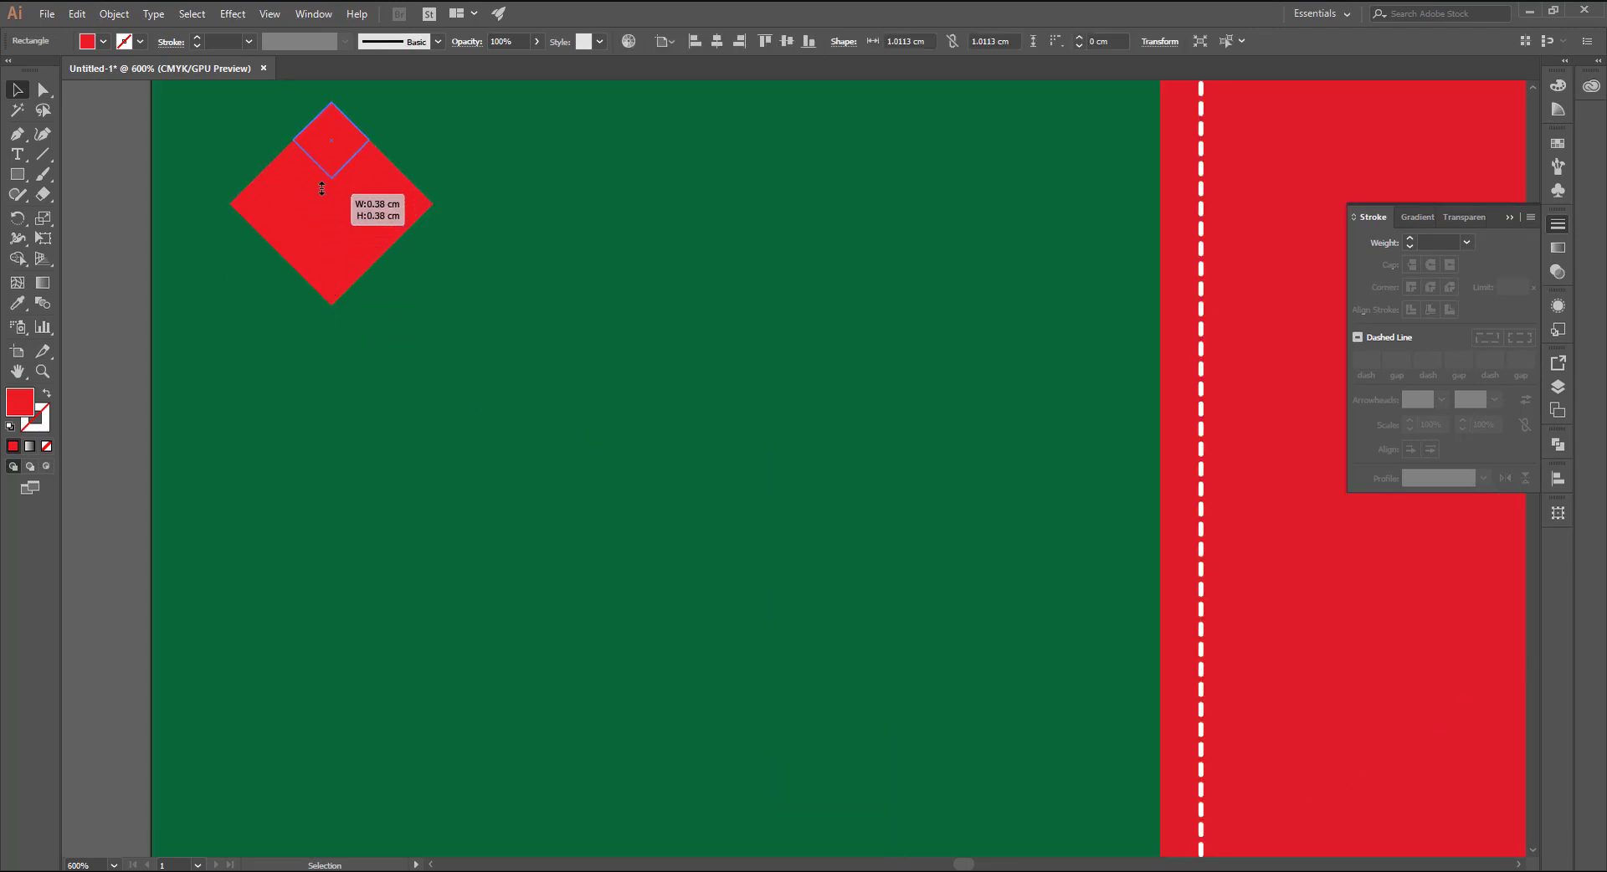
scroll(313, 199, "down", 2)
left_click(103, 41)
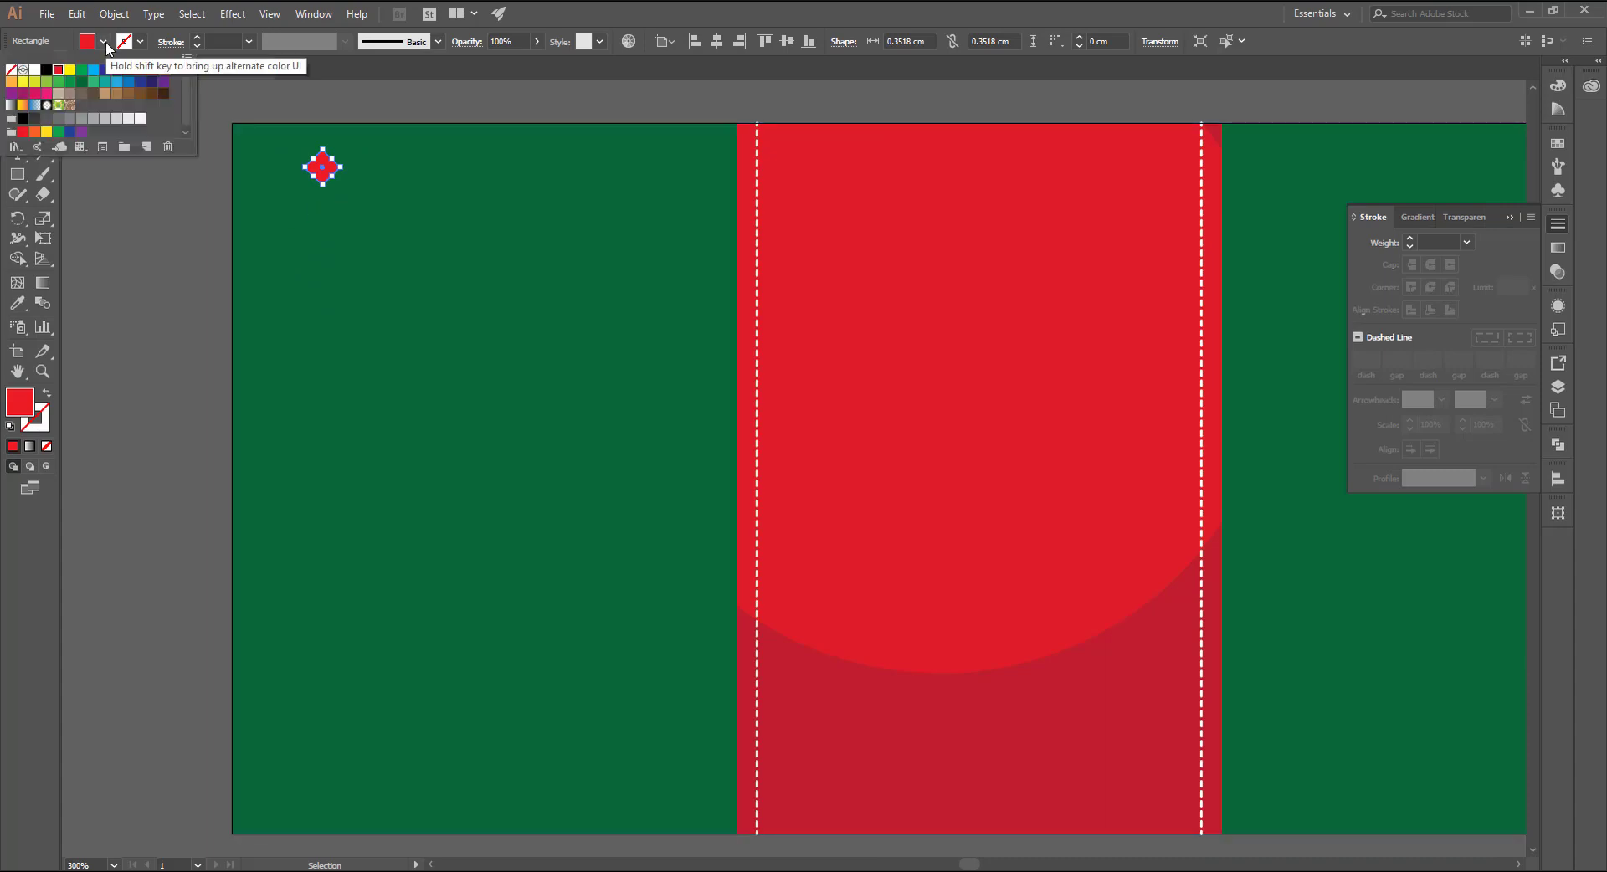
left_click(34, 69)
left_click(106, 198)
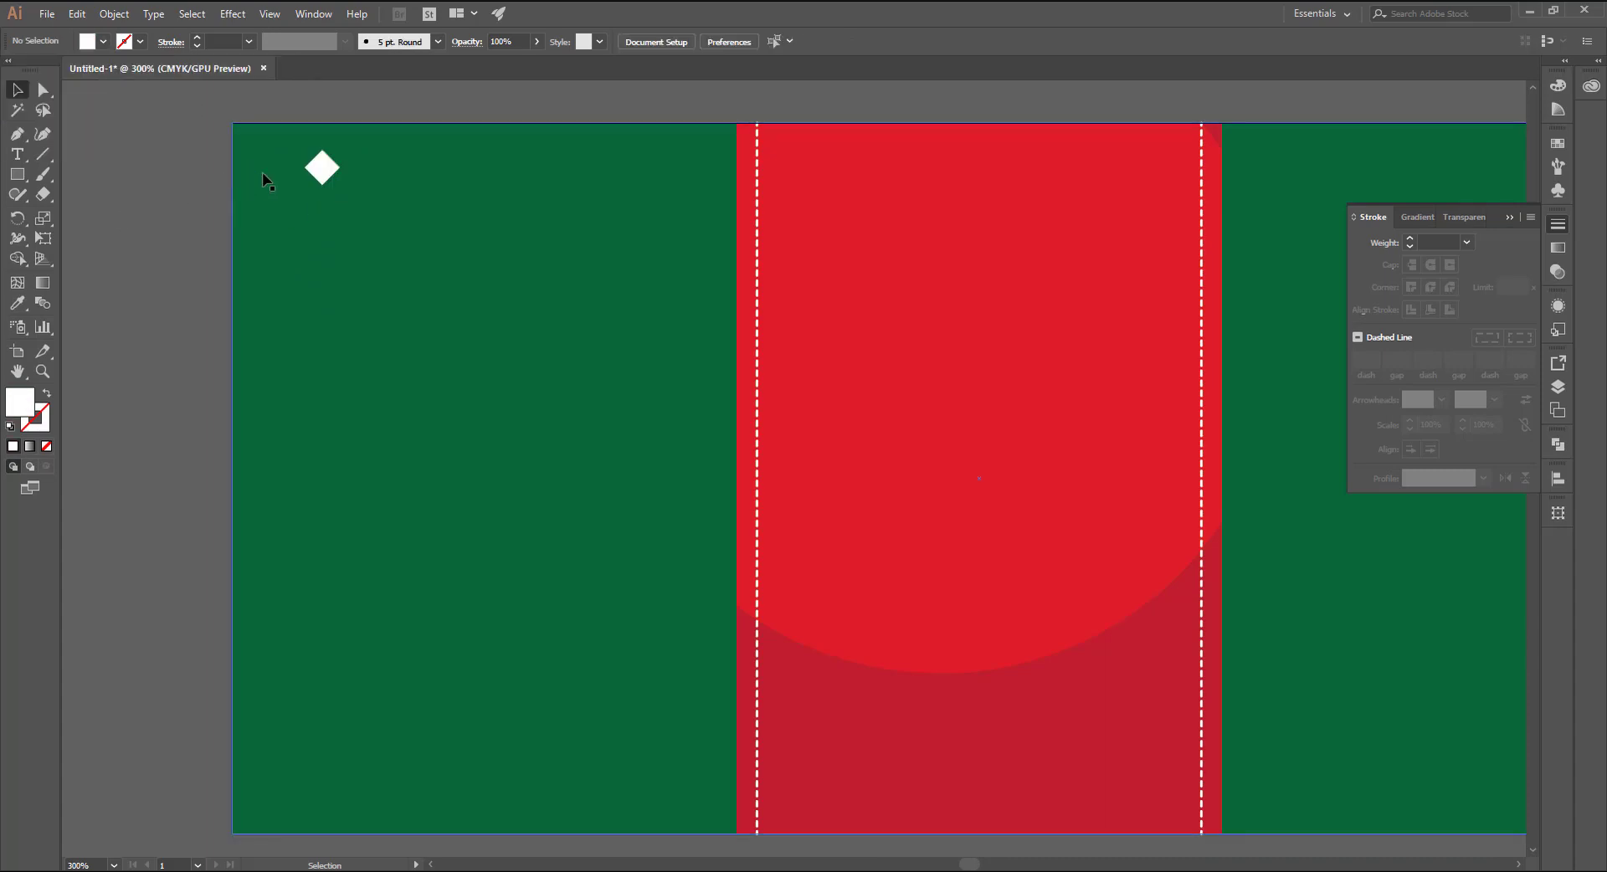
left_click_drag(323, 167, 331, 816)
Step: Blend the top and bottom diamonds into a column using 15 specified steps
left_click(323, 167, "shift")
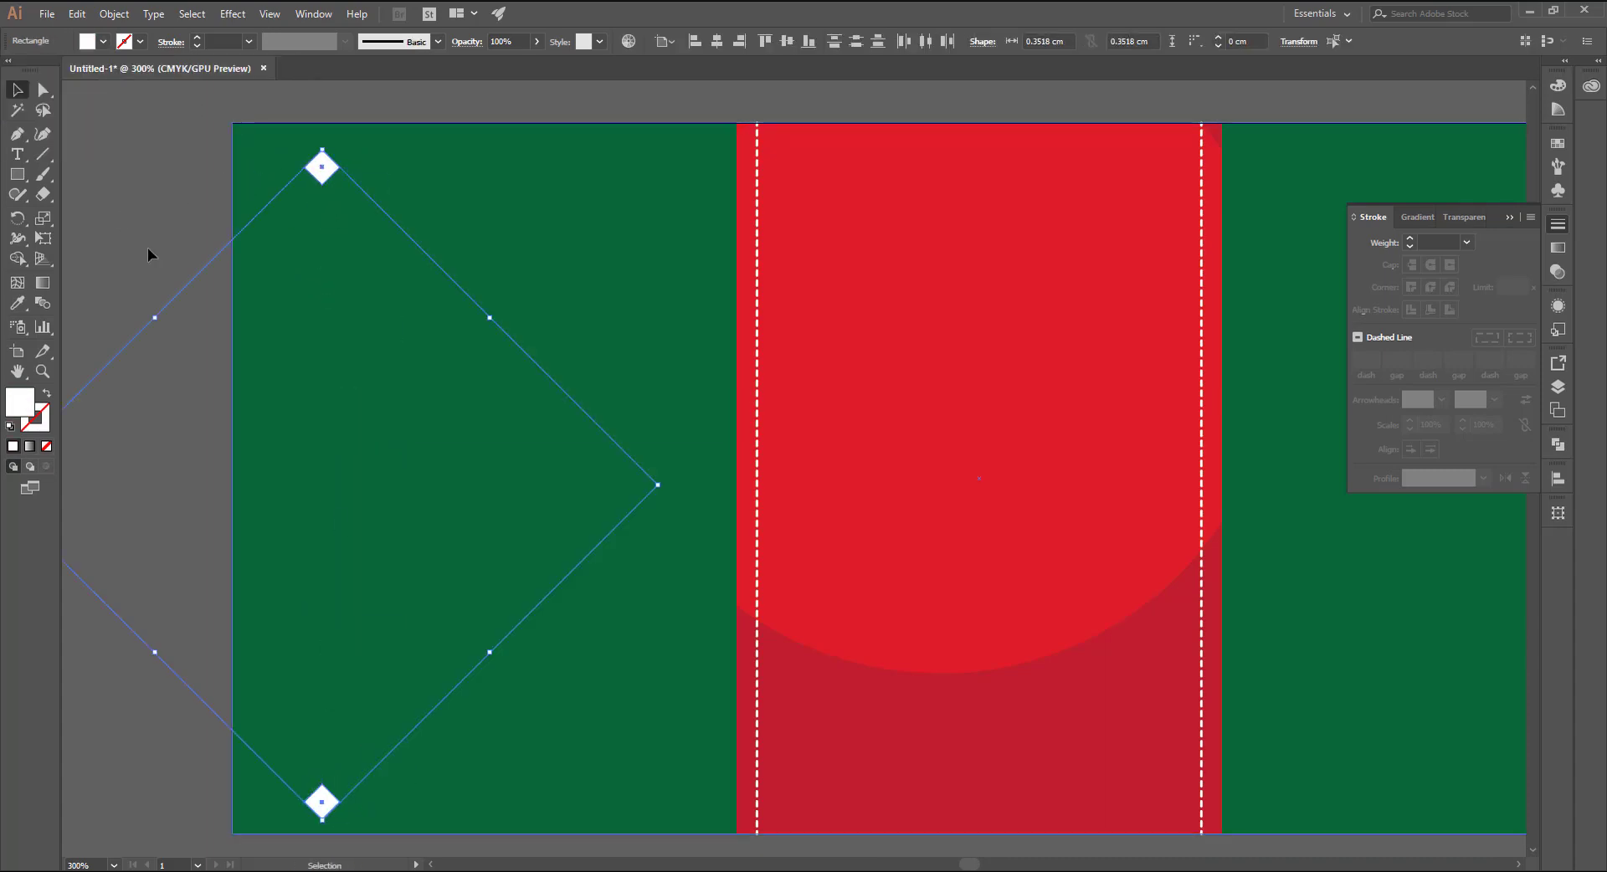
left_click(42, 303)
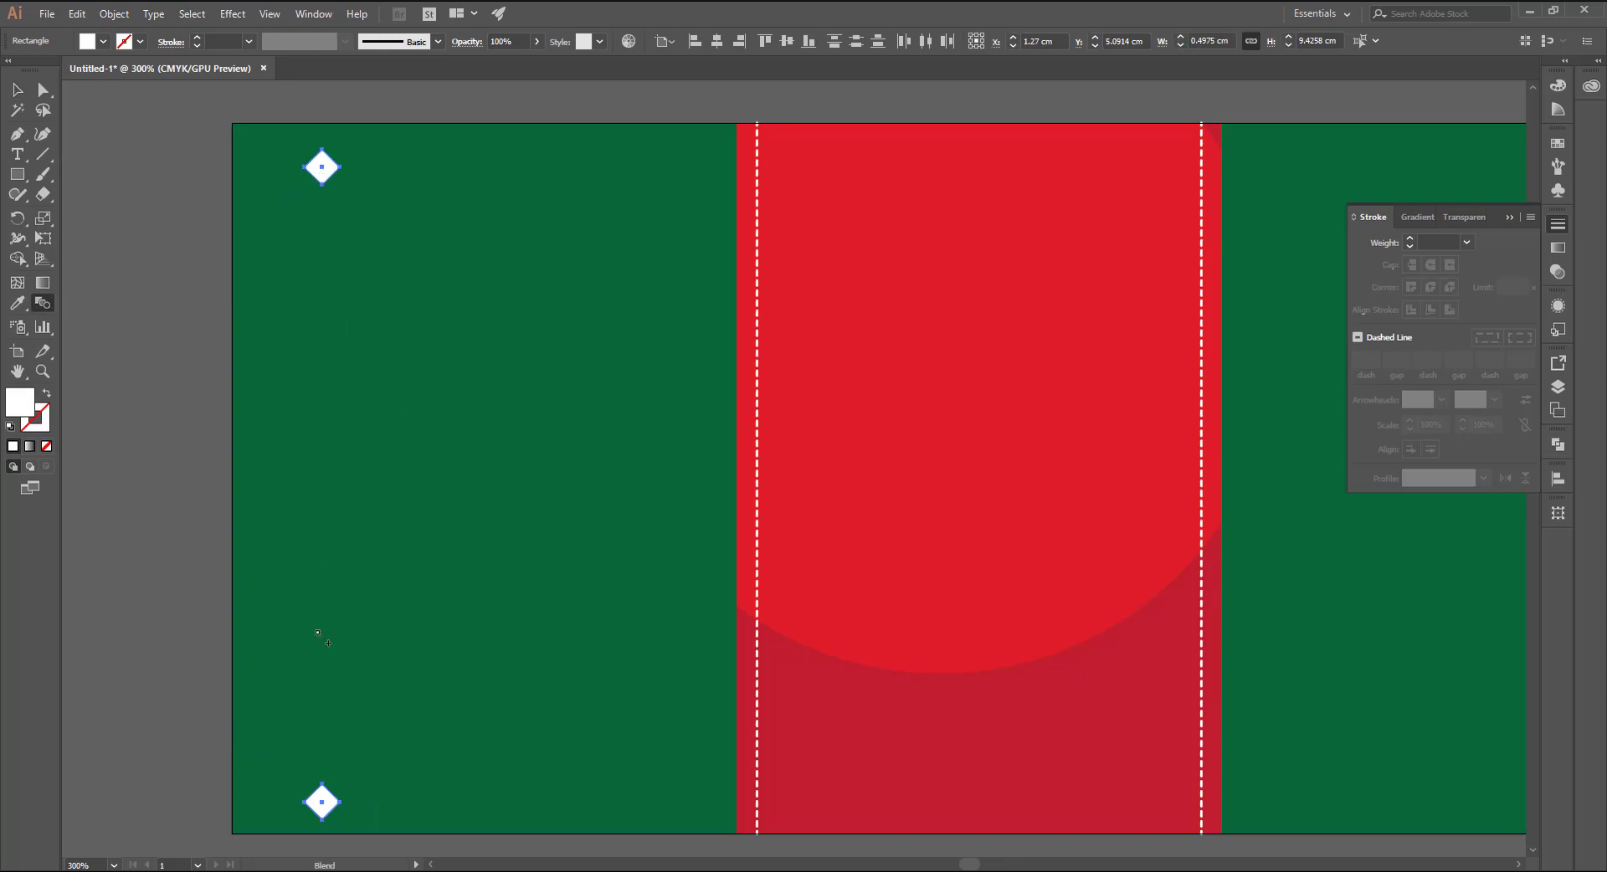
left_click(320, 799)
left_click(323, 168)
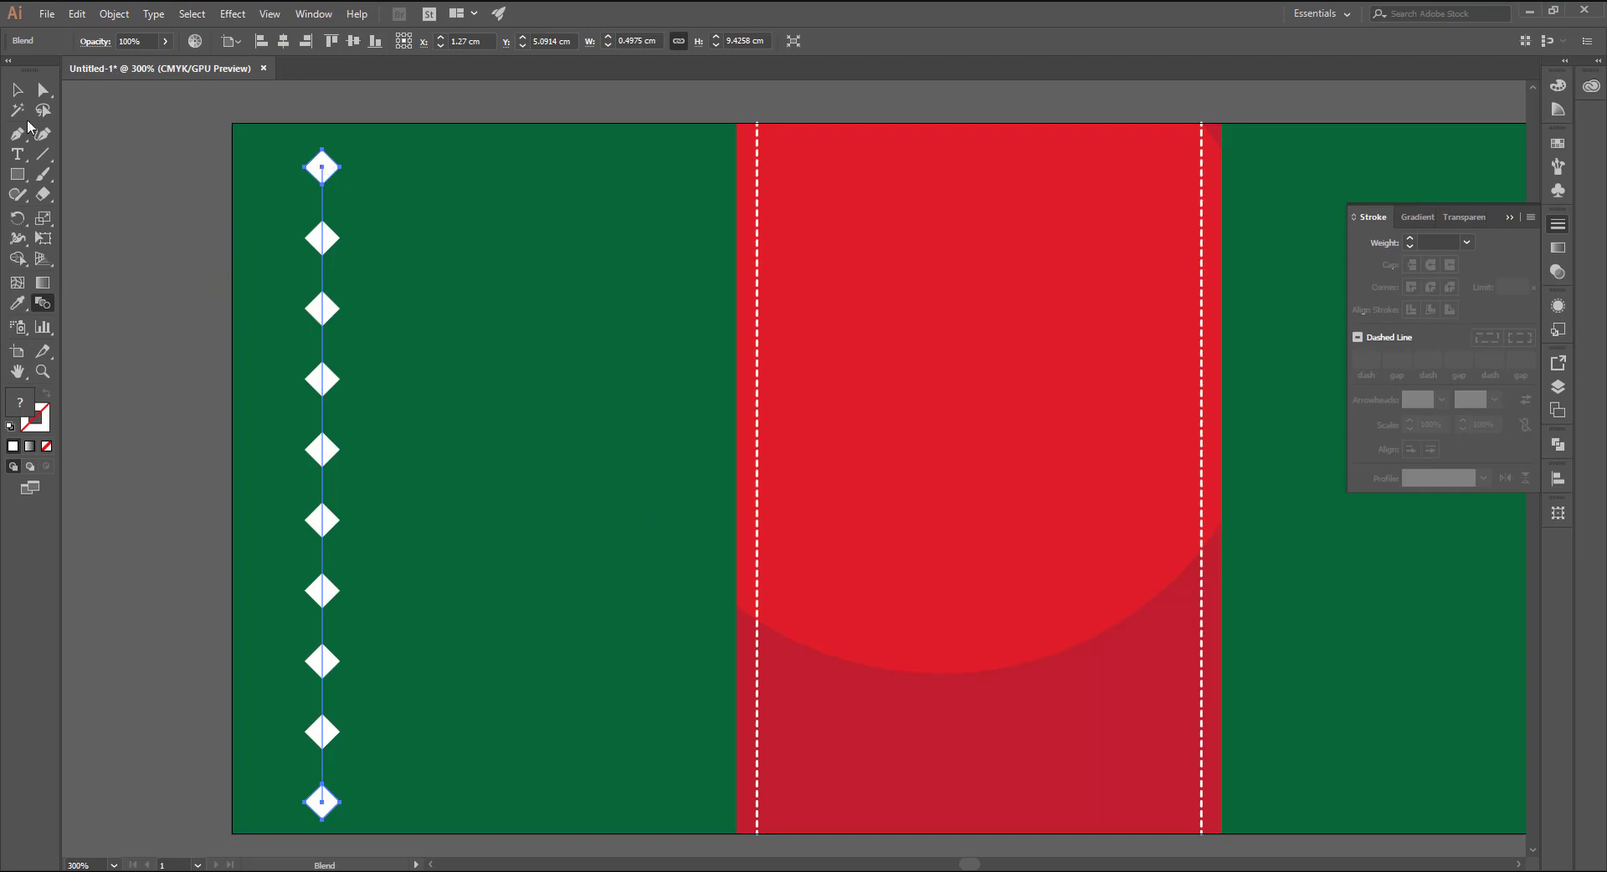
double_click(42, 303)
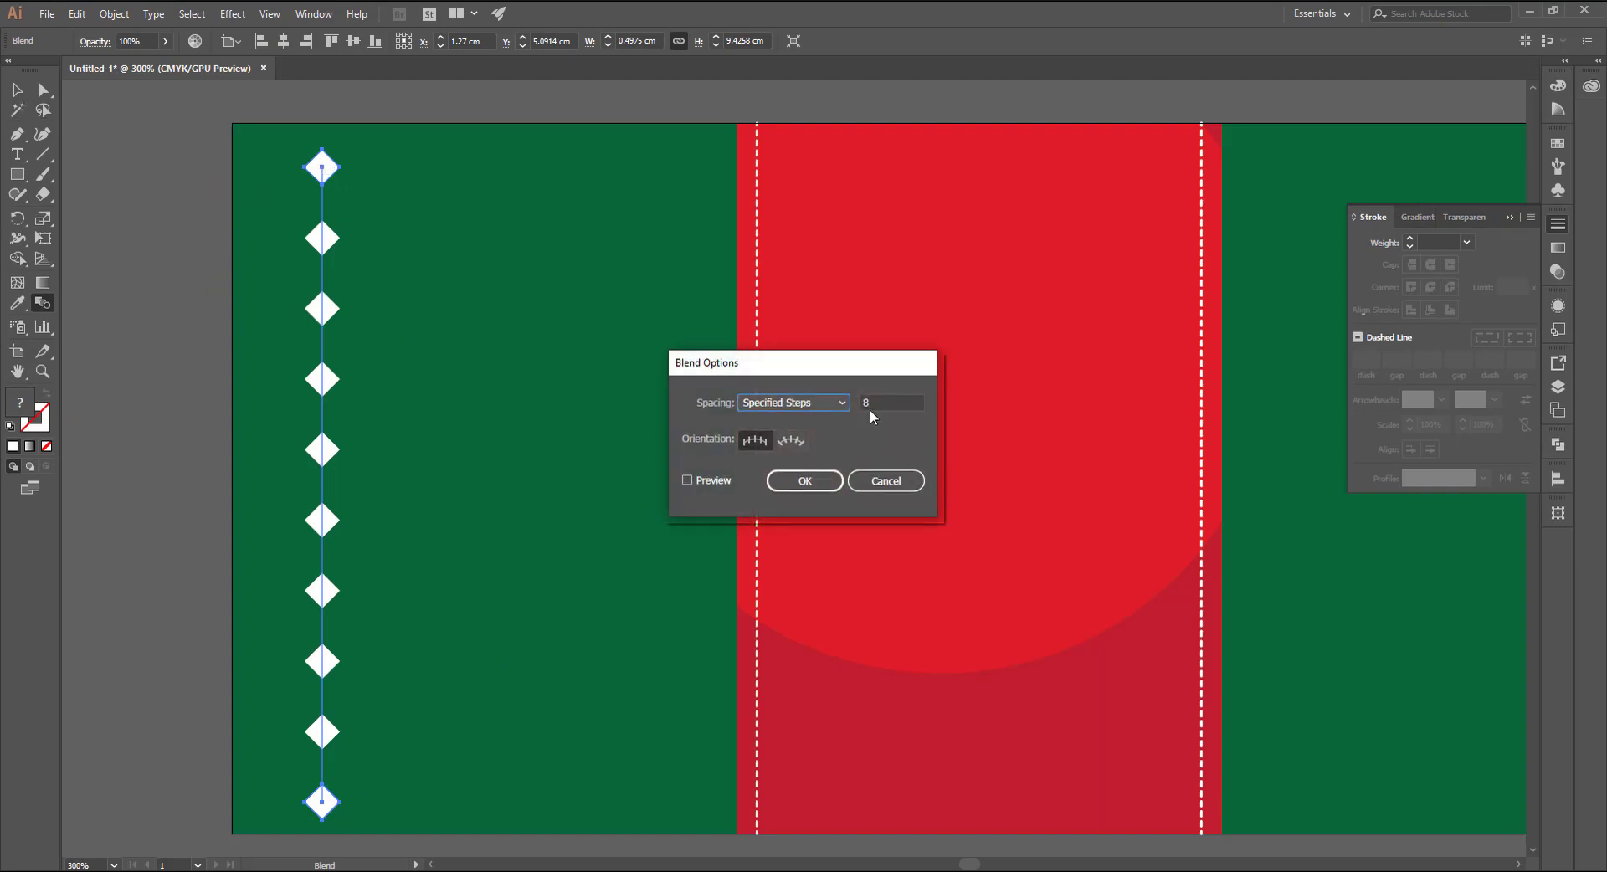
key("Return")
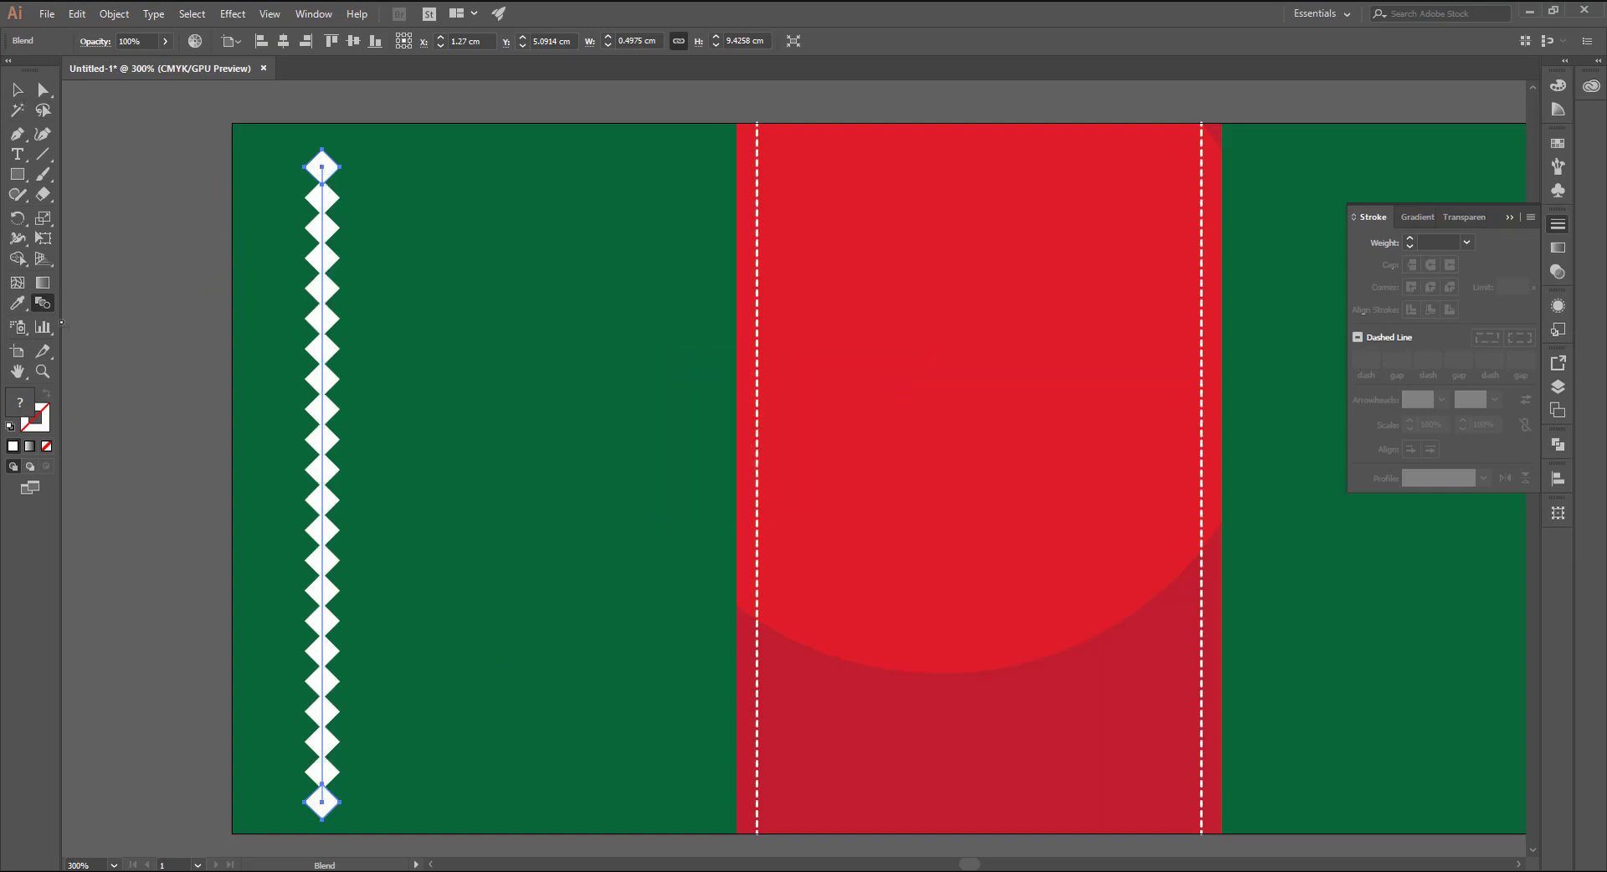
double_click(42, 303)
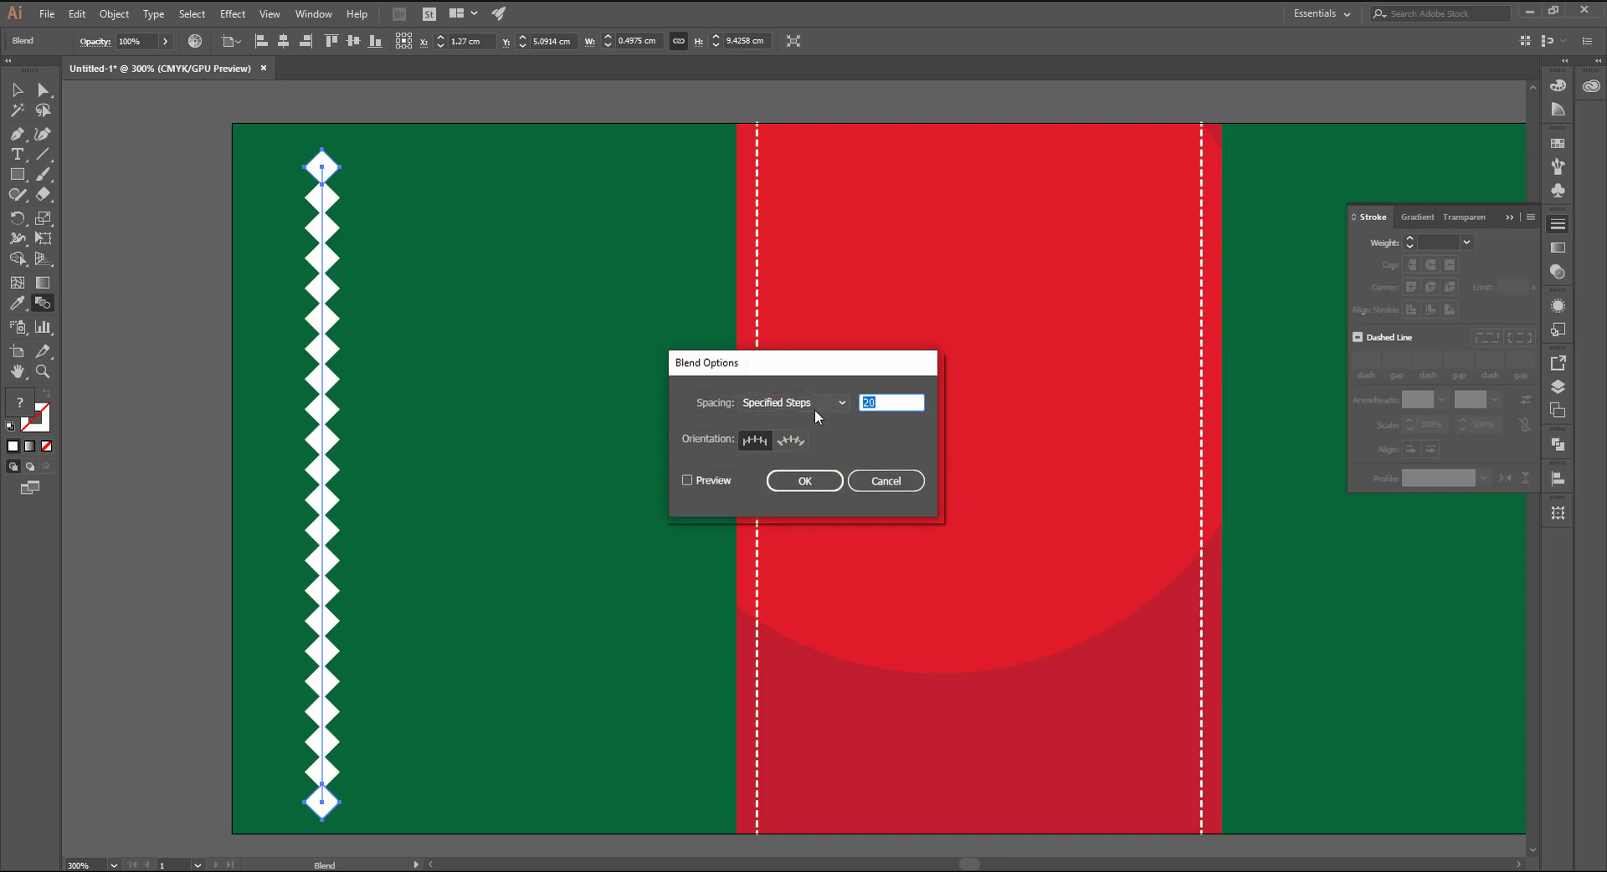
type("15")
left_click(688, 481)
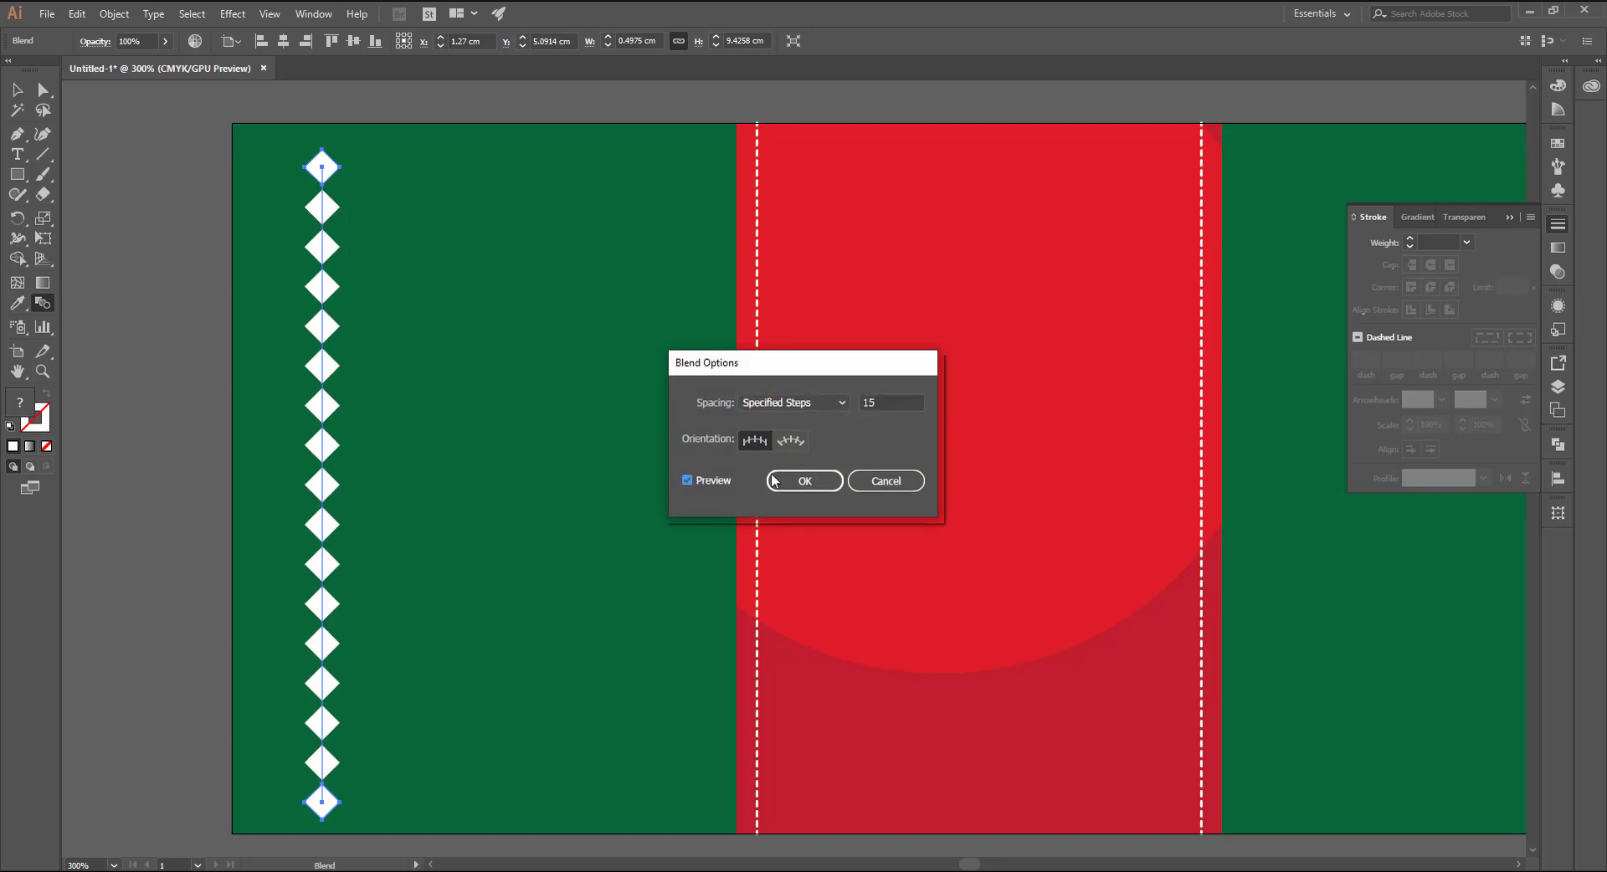
left_click(804, 481)
Step: Expand the diamond blend into separate shapes and shift the column to the card's left edge
key("v")
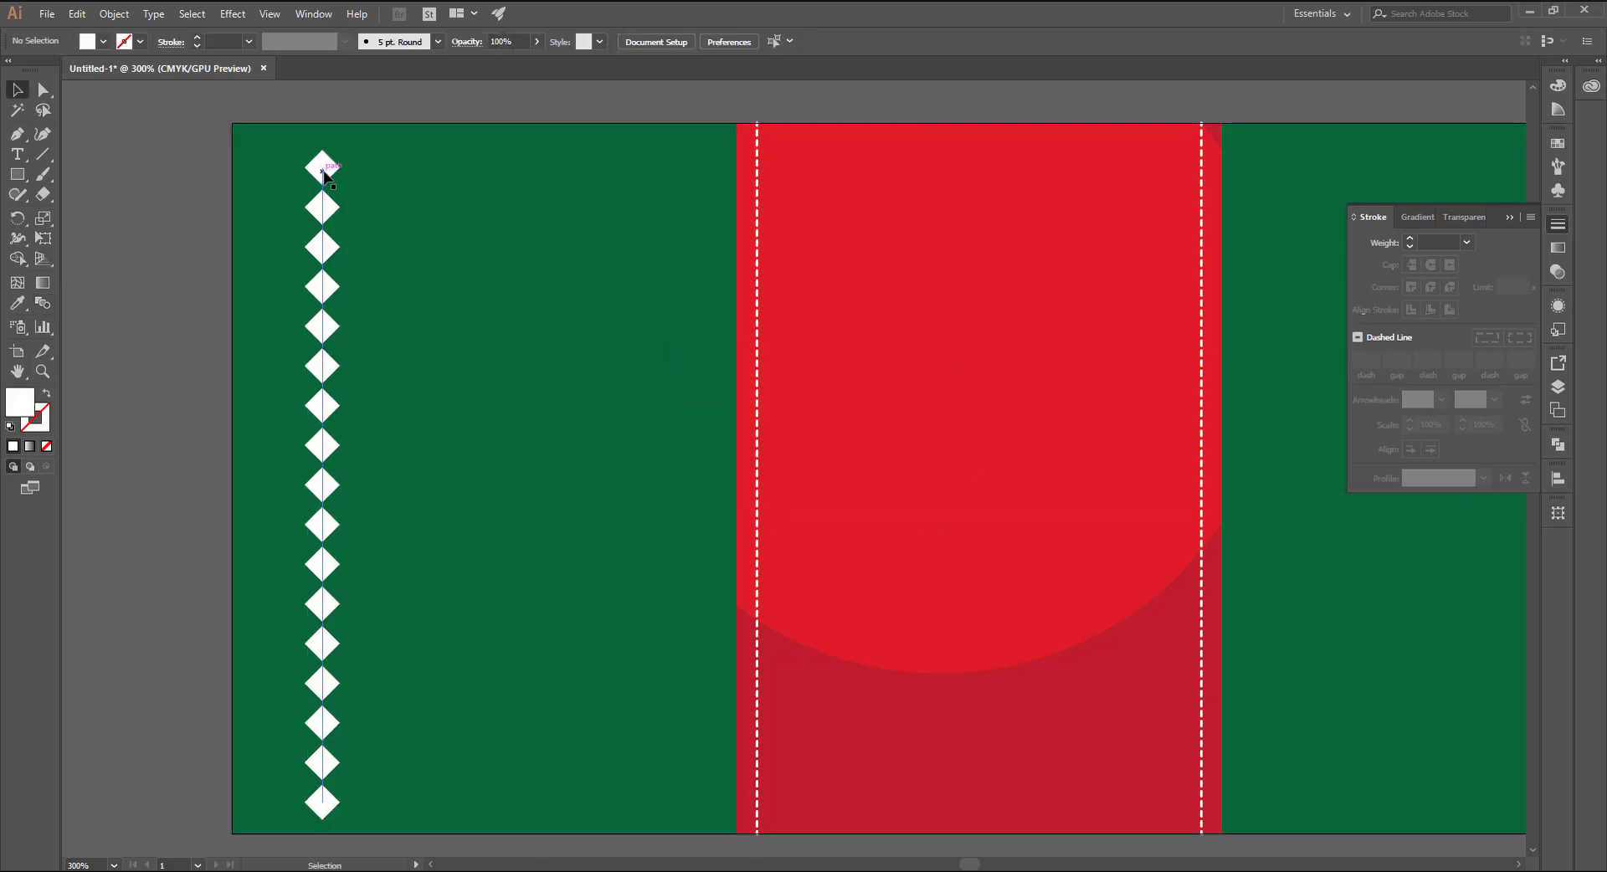
left_click(115, 15)
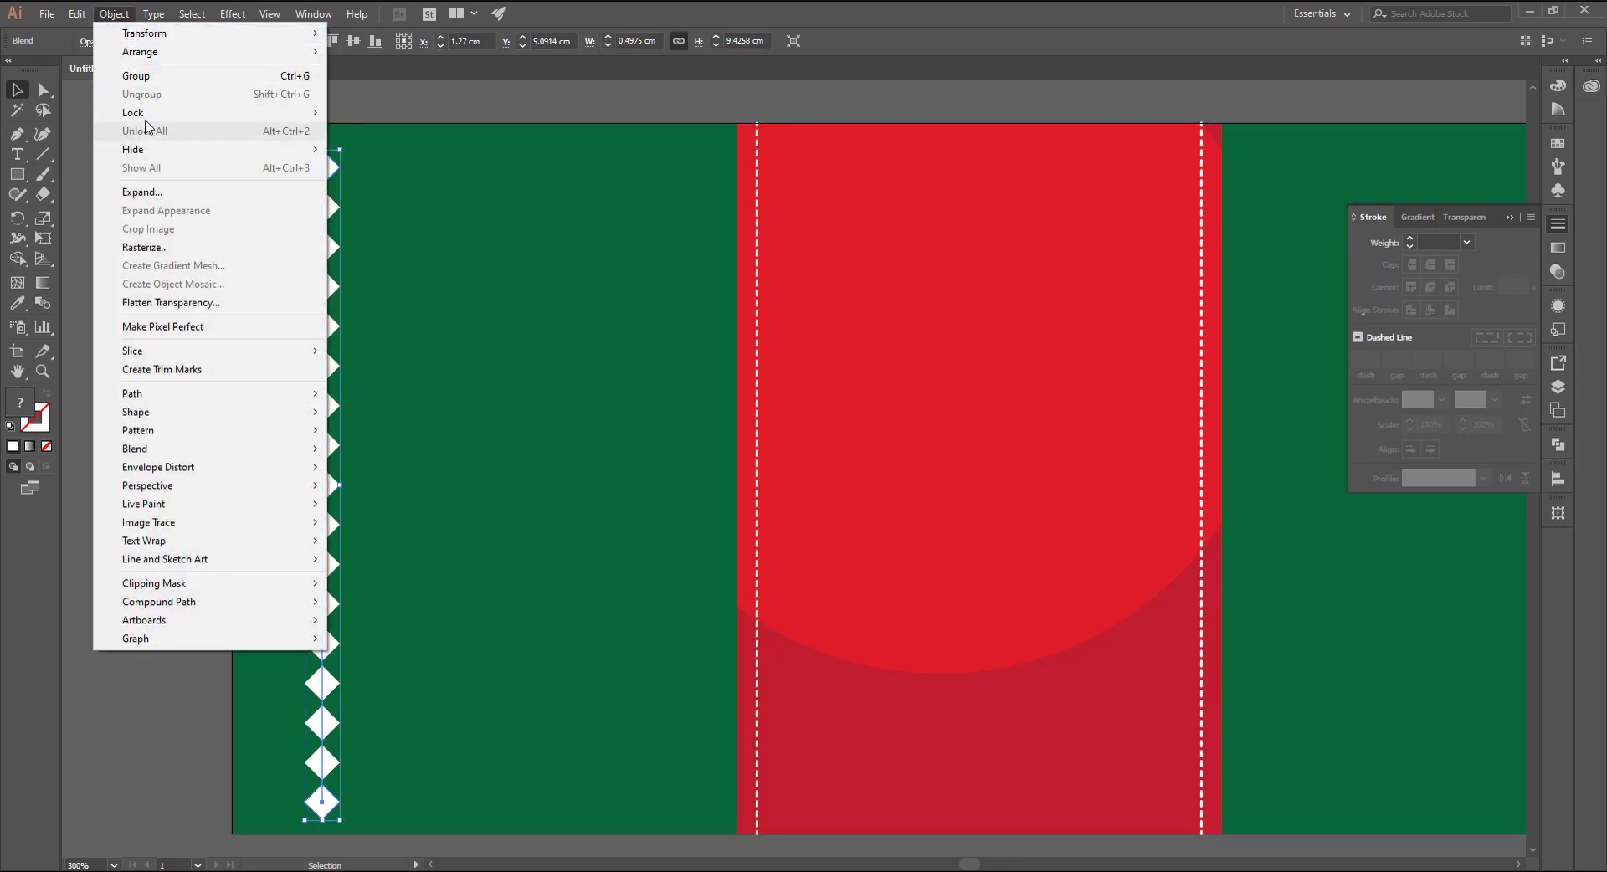
left_click(138, 192)
left_click(763, 537)
left_click_drag(326, 180, 284, 180)
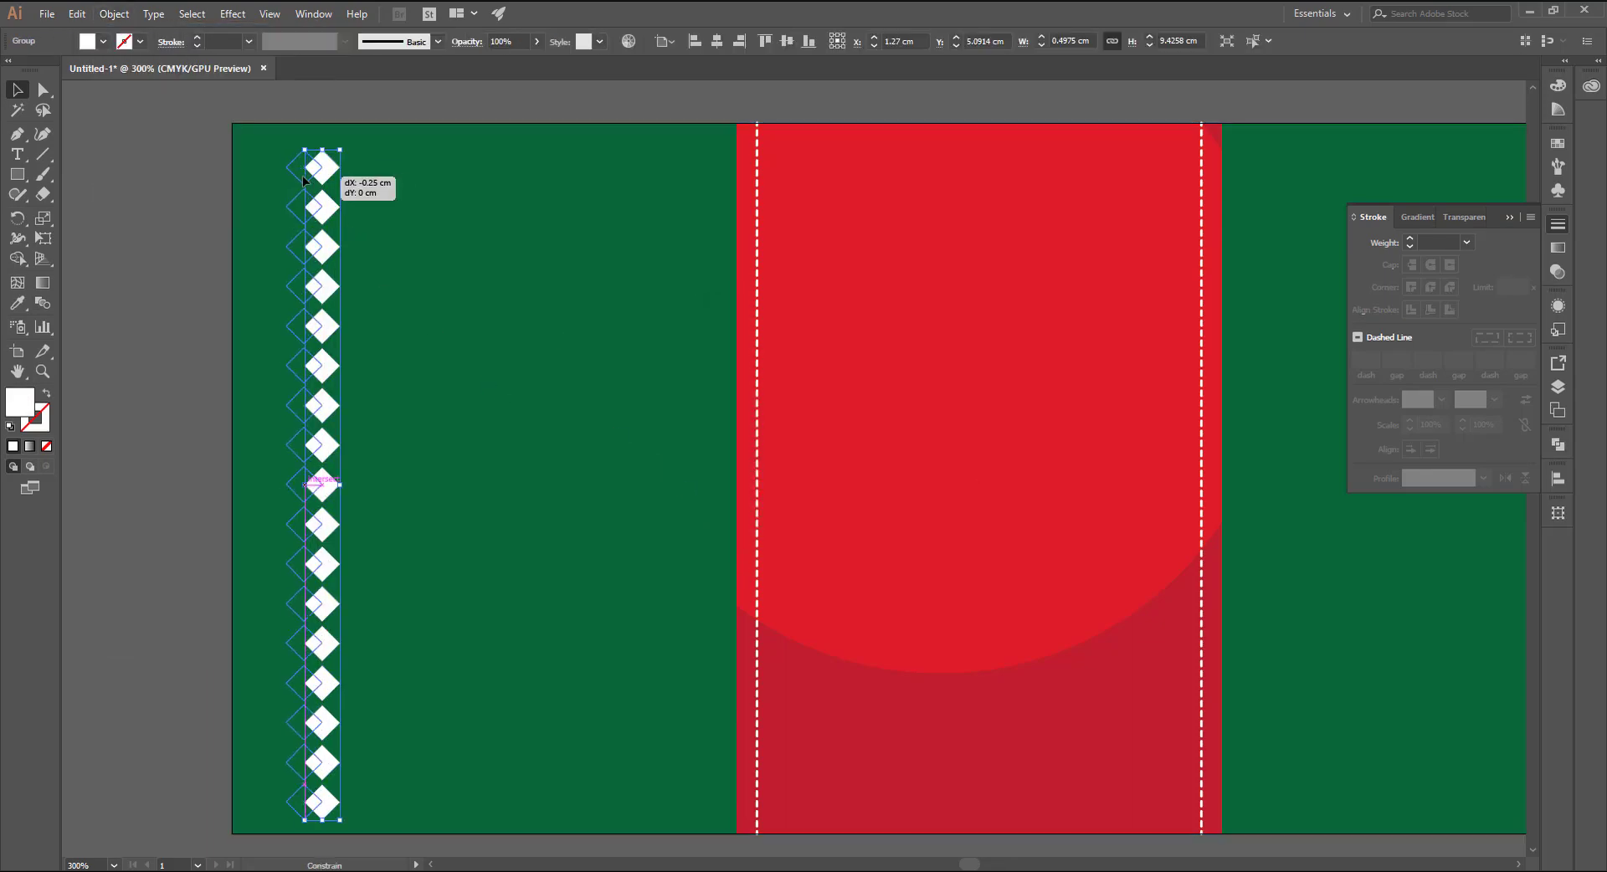
Step: Duplicate the diamond column rightward with repeated copies to fill the left green panel
left_click(109, 14)
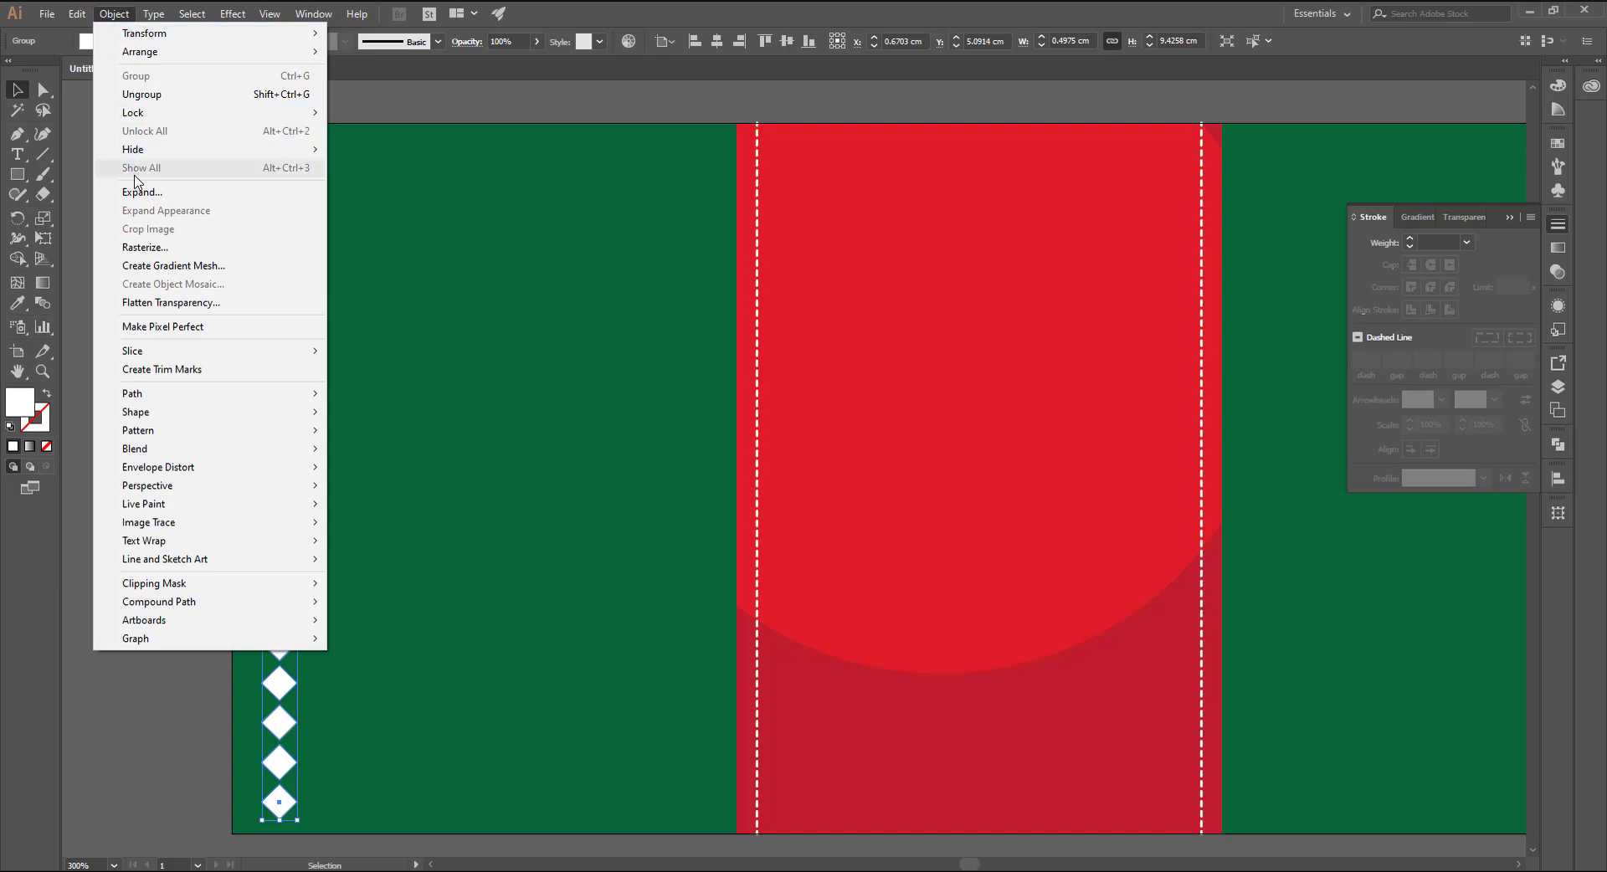
left_click(85, 207)
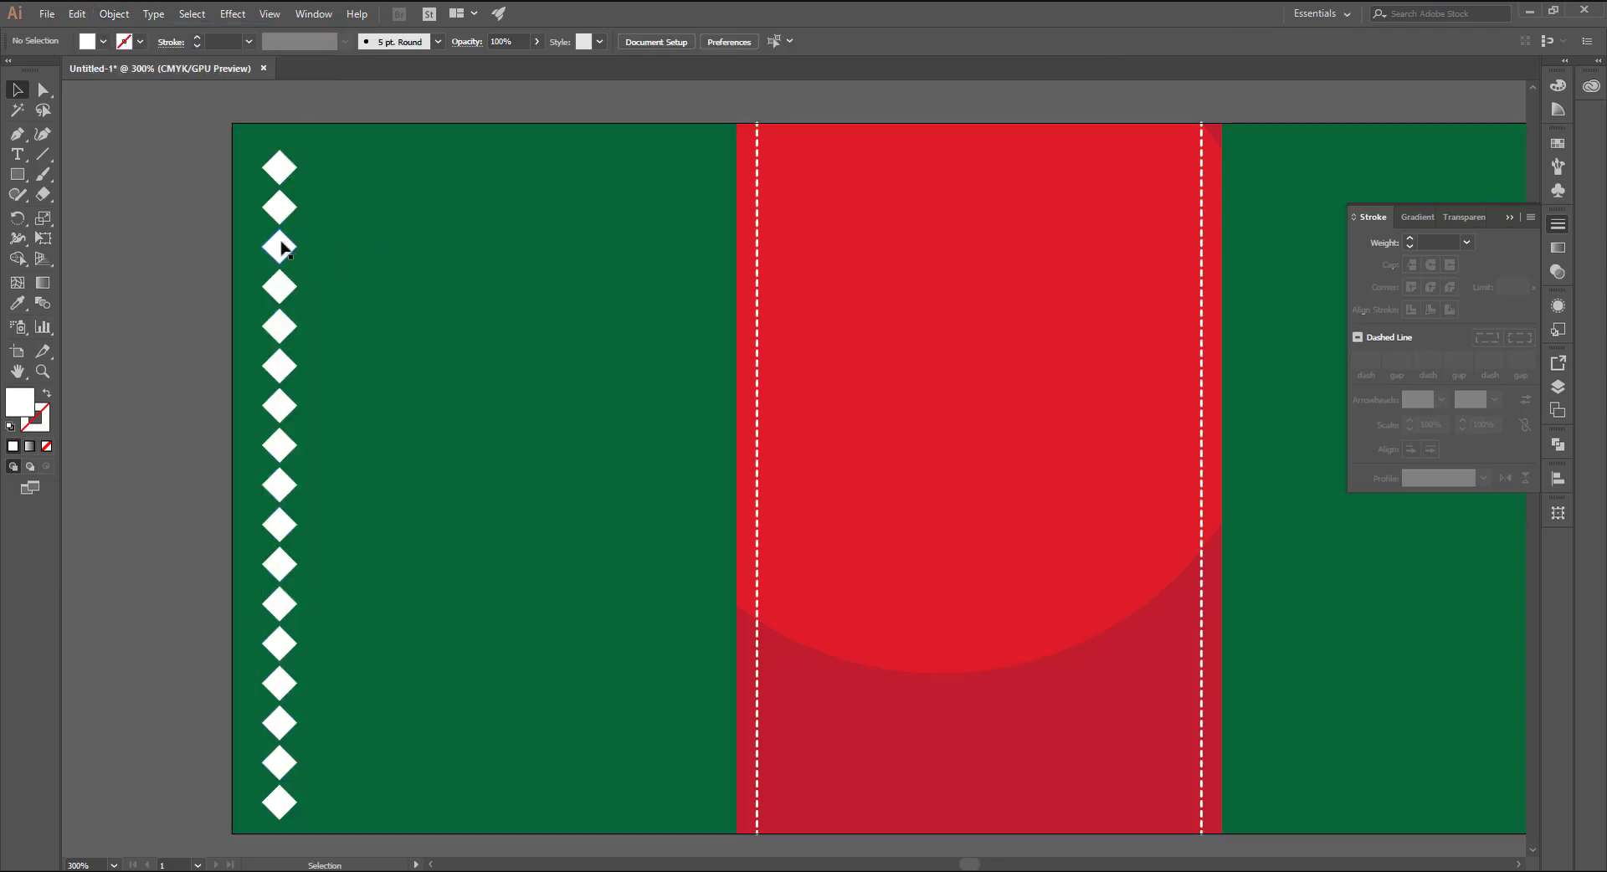
left_click_drag(282, 247, 325, 248)
key("ctrl+d")
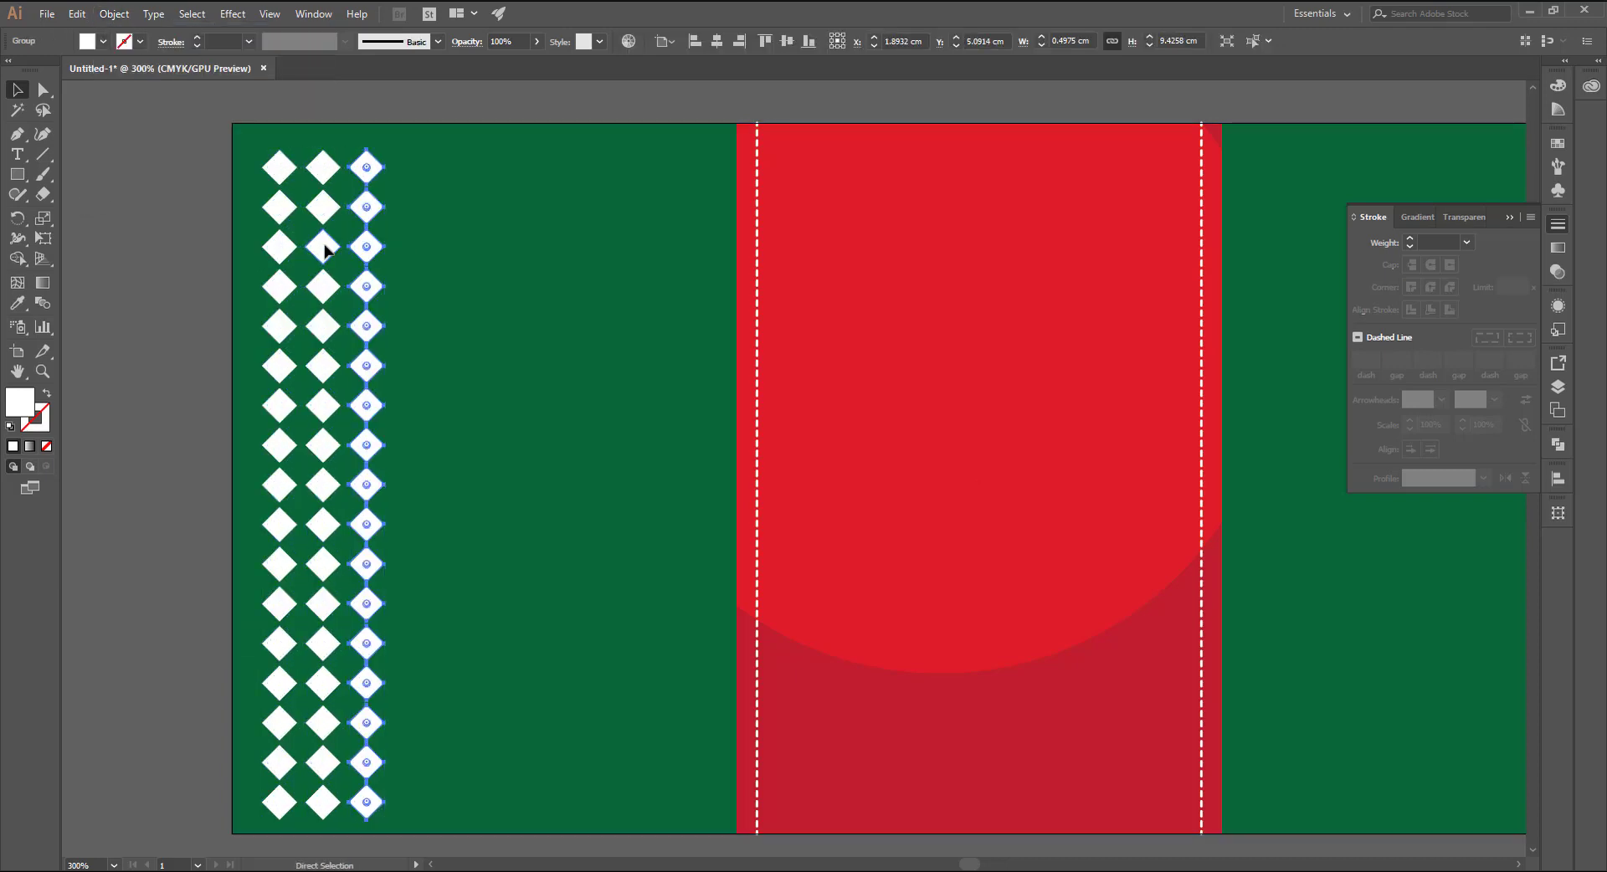
key("ctrl+d")
key("ctrl+d")
key("ctrl+d")
key("ctrl+d")
key("ctrl+d")
key("ctrl+d")
key("ctrl+d")
key("ctrl+d")
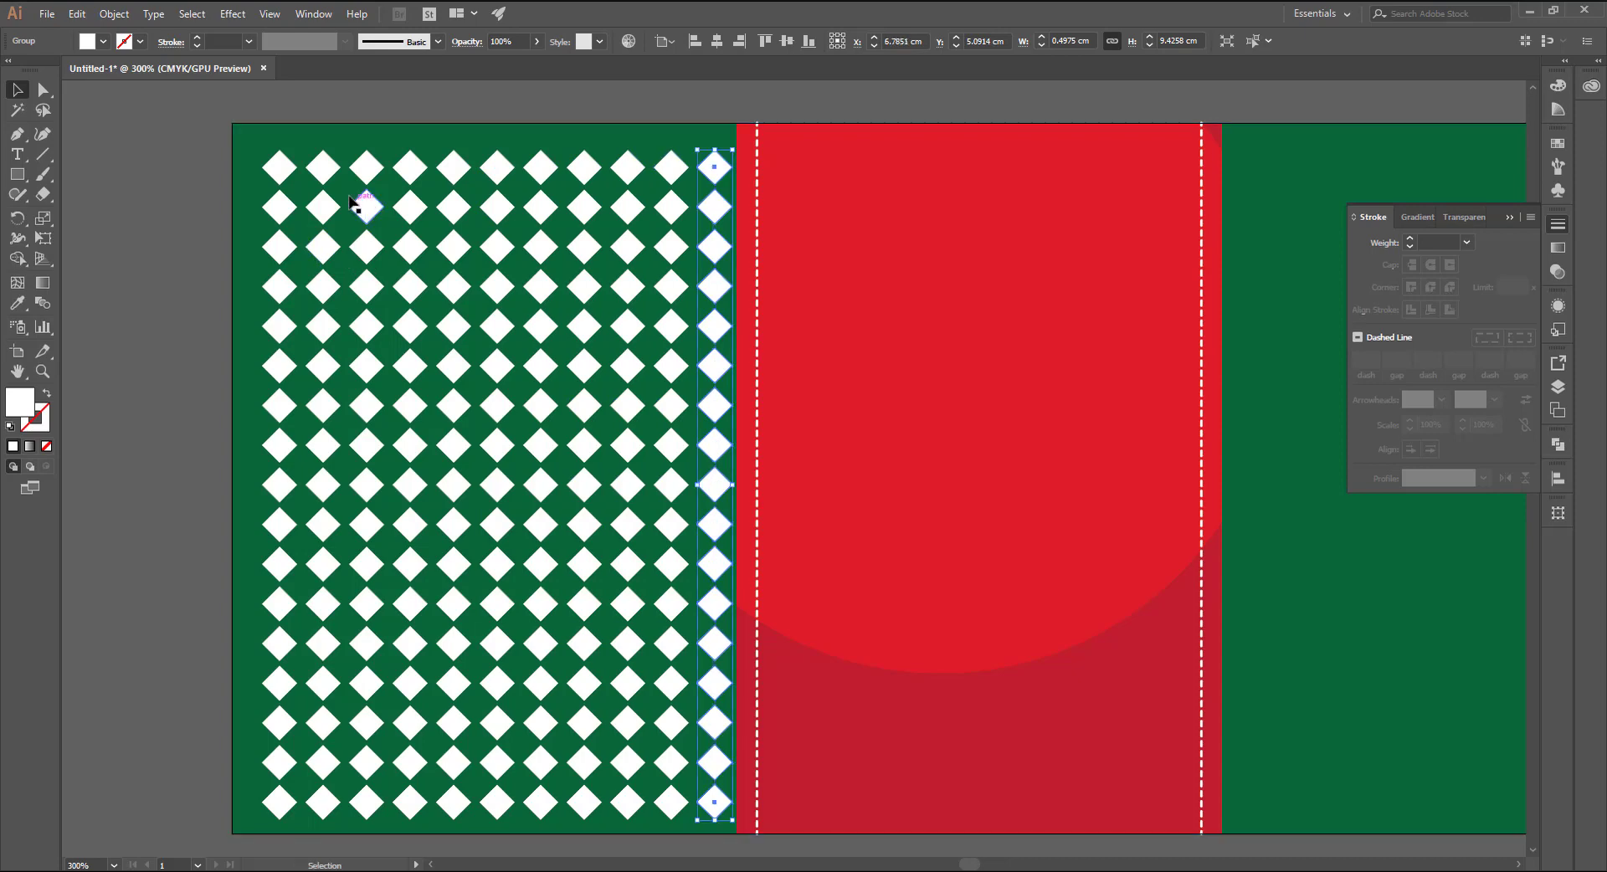
Step: Group the diamond columns and copy the pattern onto the right green panel
key("ctrl+a")
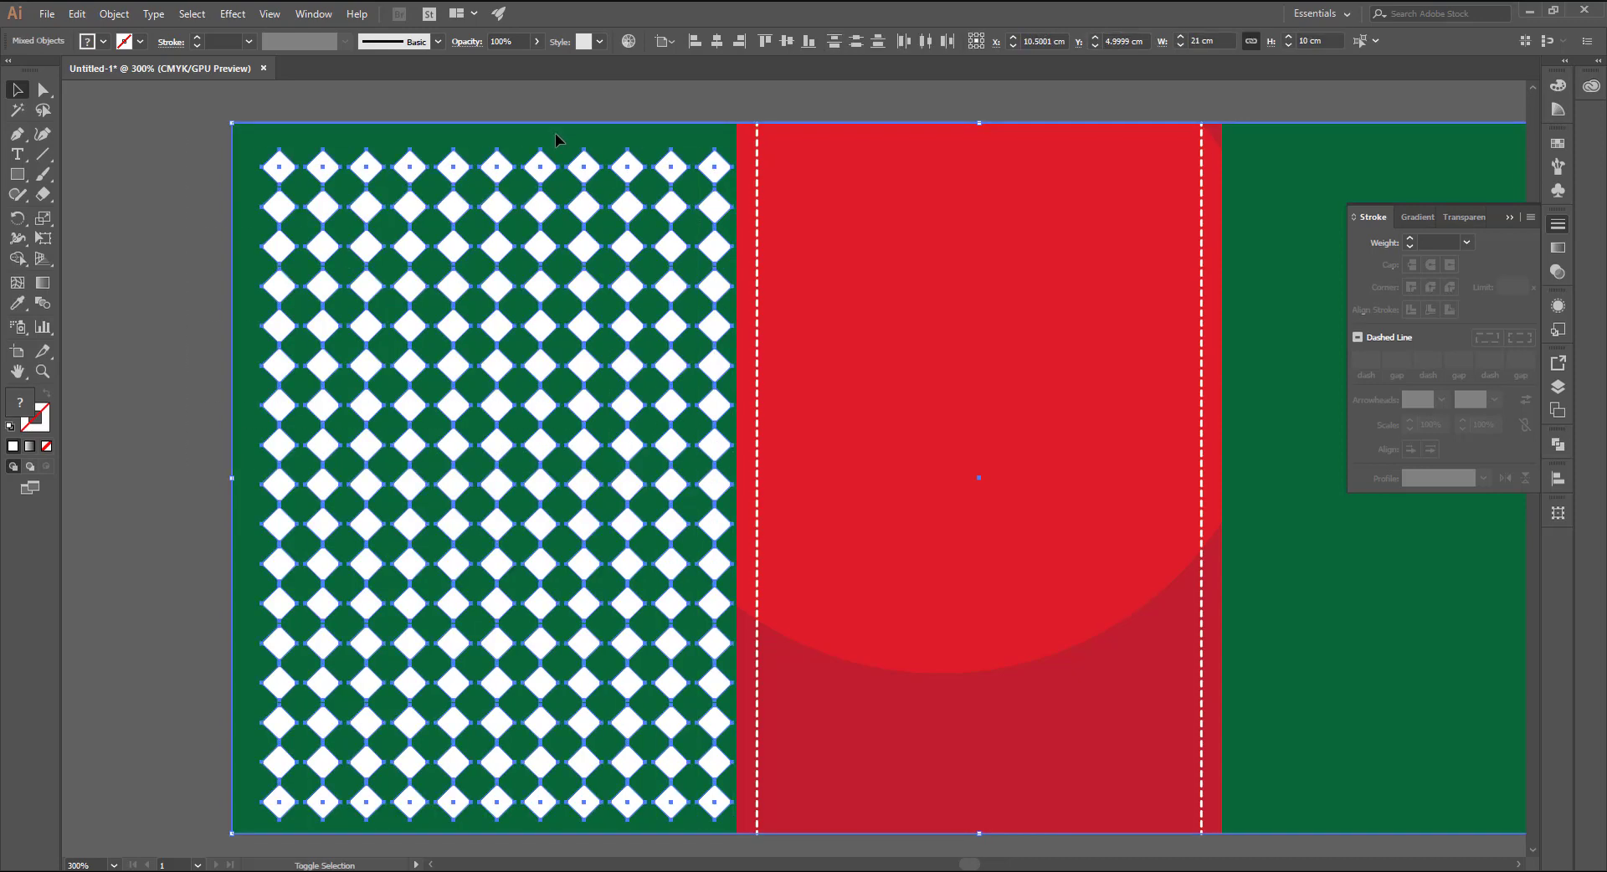
left_click(114, 15)
left_click(146, 79)
key("ctrl+shift+a")
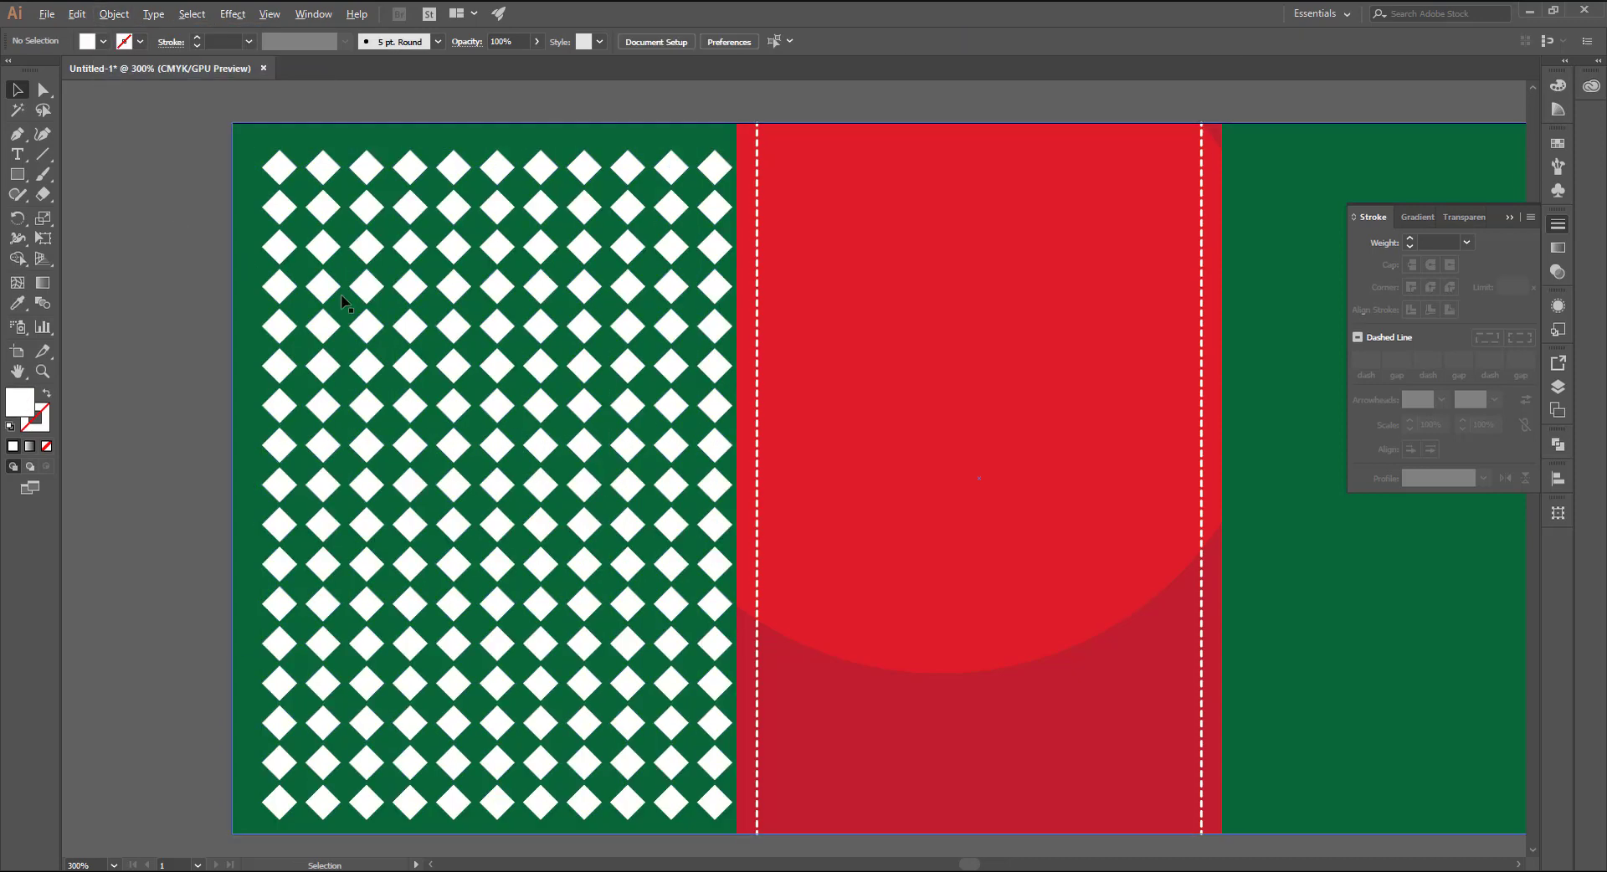
key("ctrl+minus")
left_click_drag(315, 340, 979, 362)
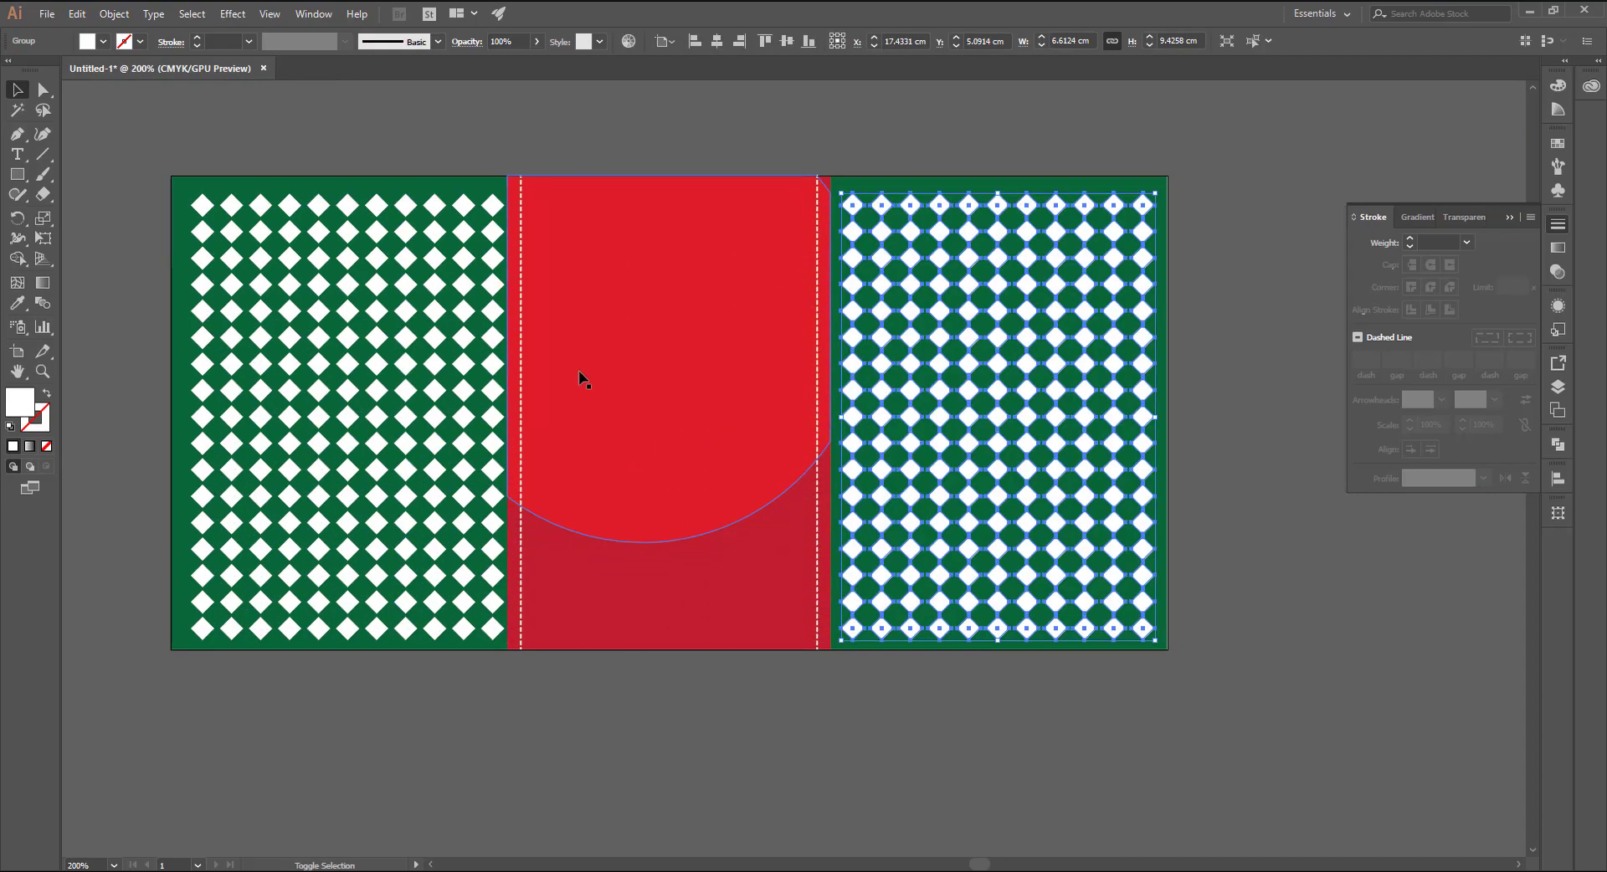
Step: Group both diamond patterns and lower their opacity
left_click(493, 345, "shift")
left_click(114, 14)
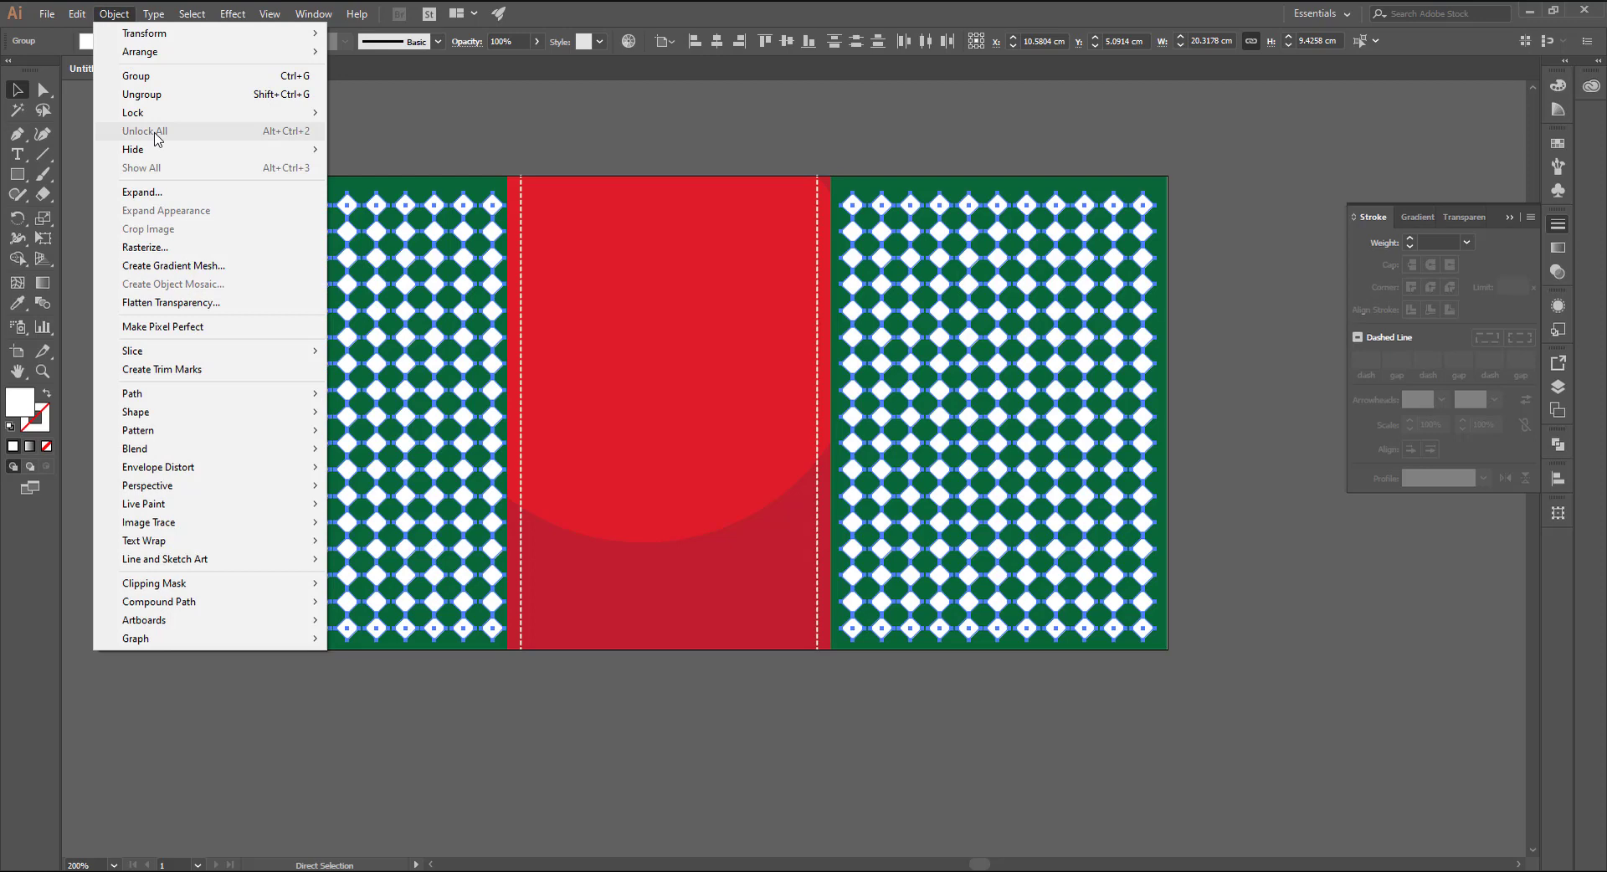
left_click(160, 76)
left_click(714, 41)
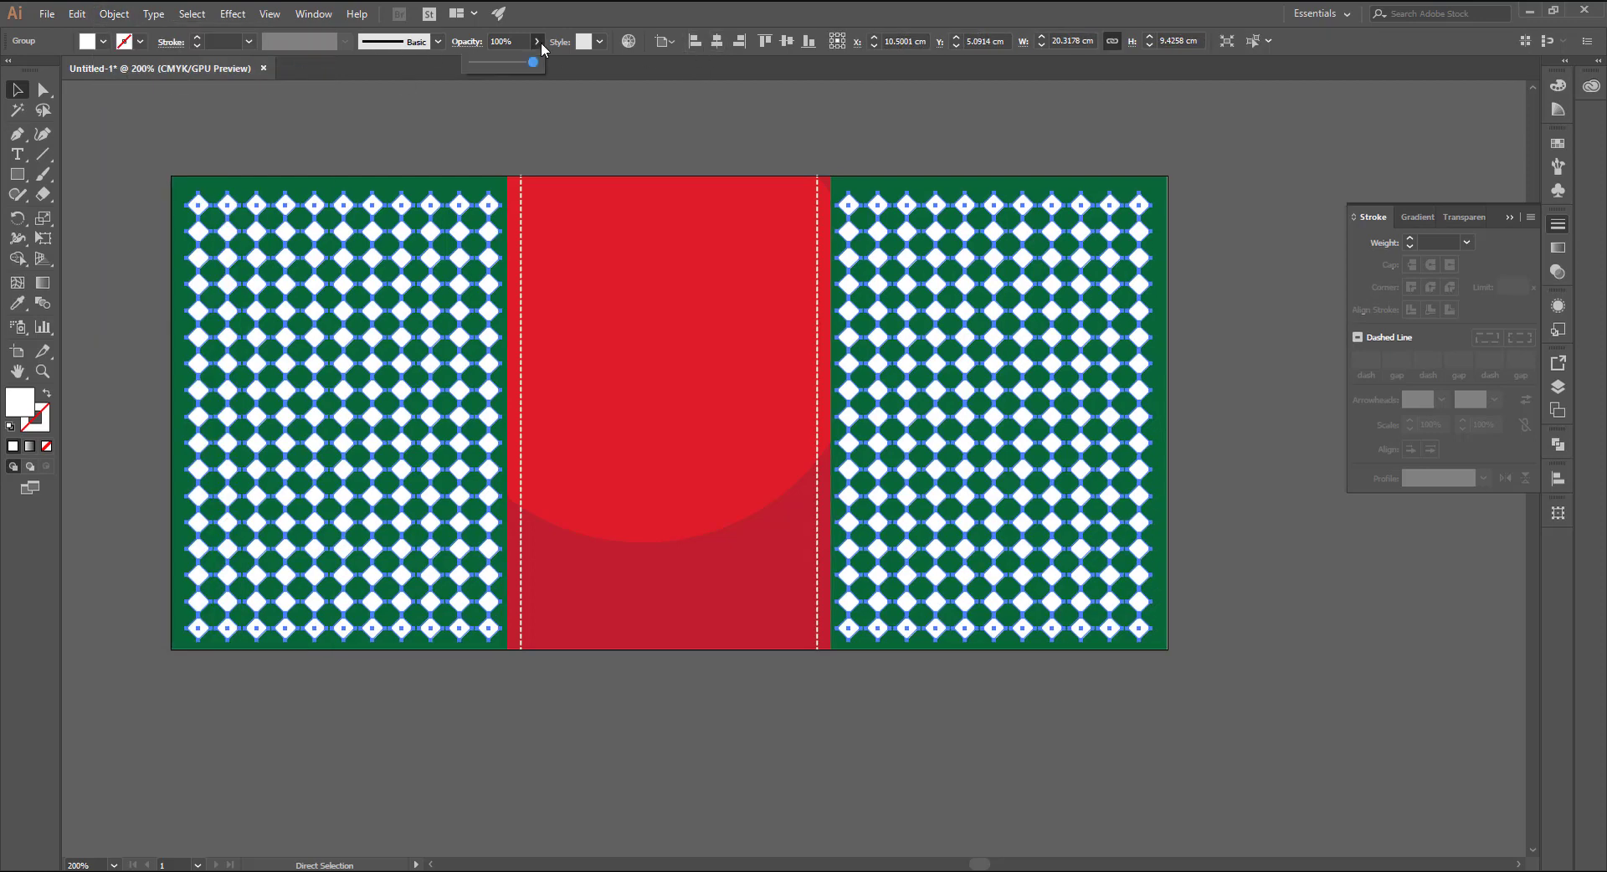
left_click_drag(510, 67, 506, 67)
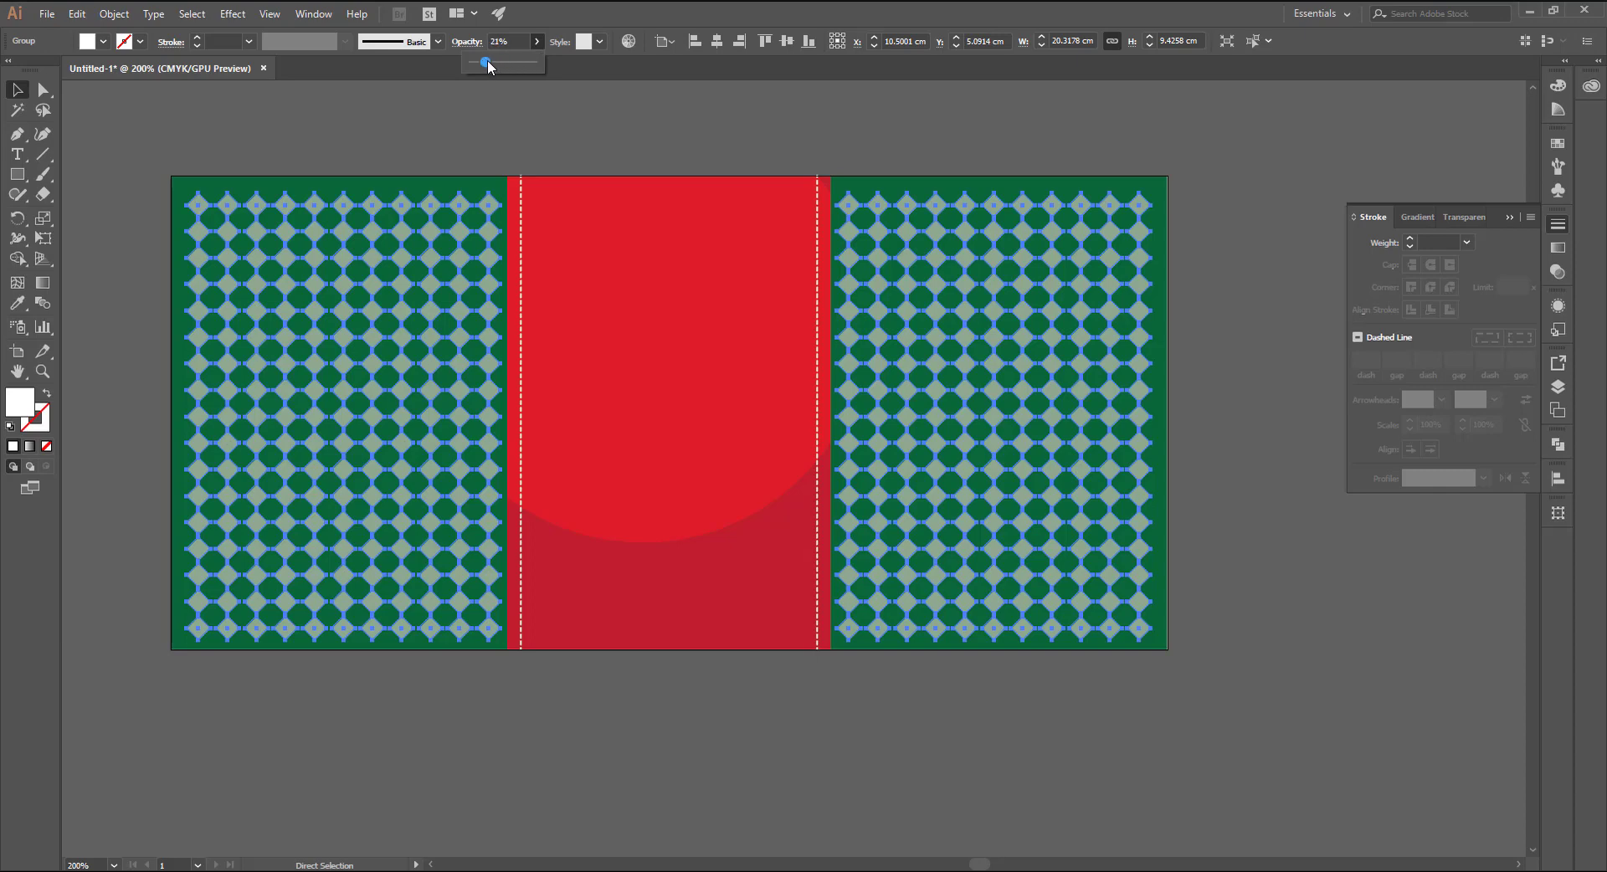
left_click(268, 163)
Step: Group the artwork and move the pattern group below the red strip group in Layers
key("ctrl+a")
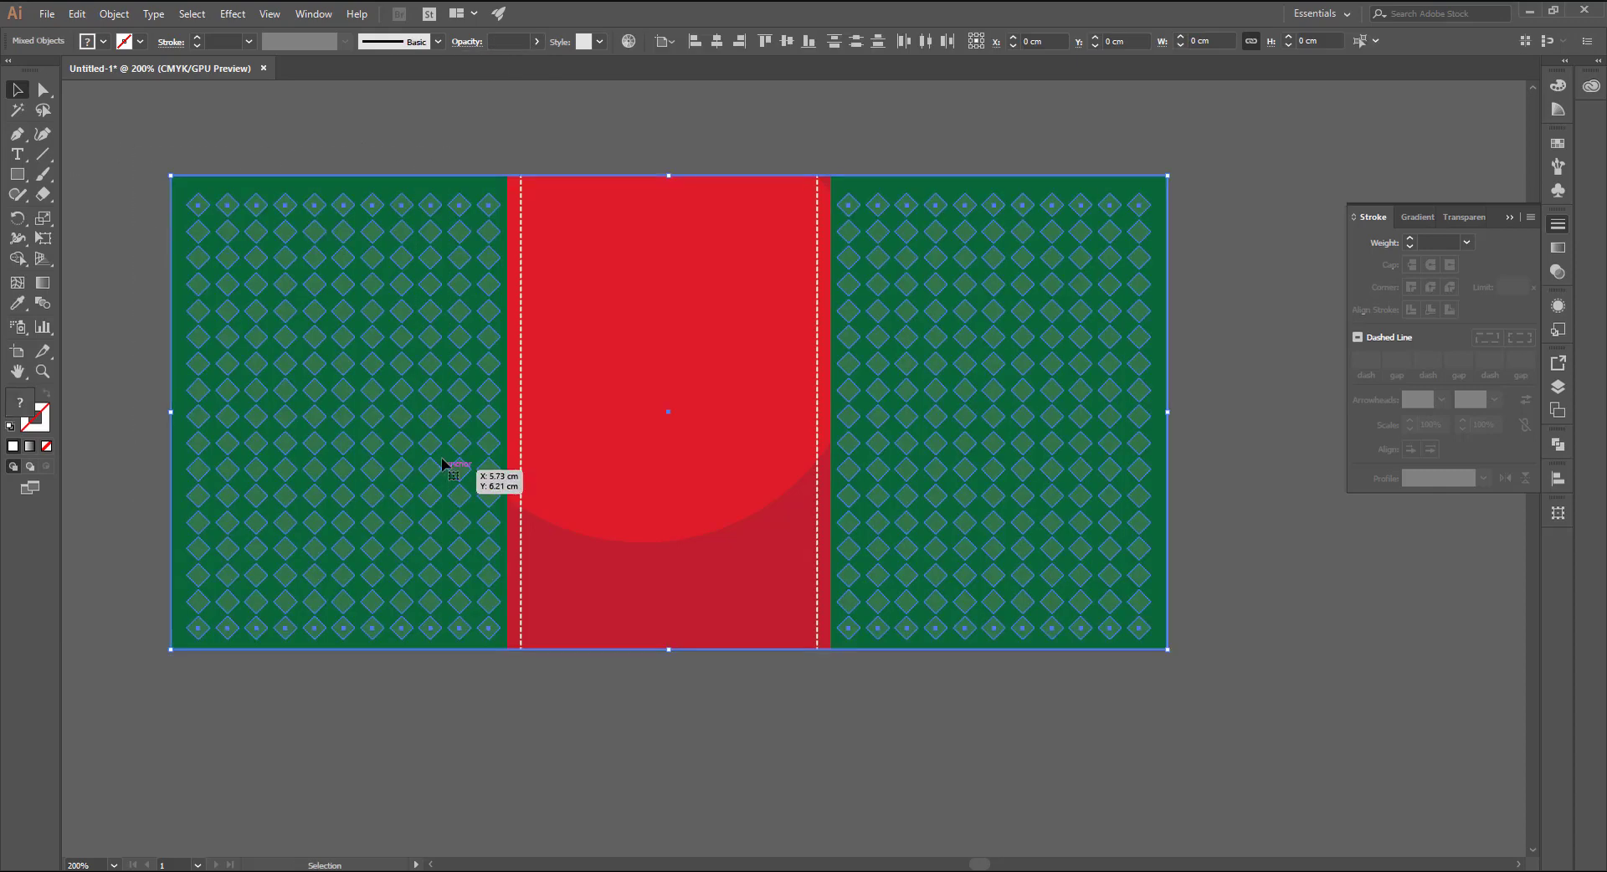
left_click(113, 13)
left_click(135, 76)
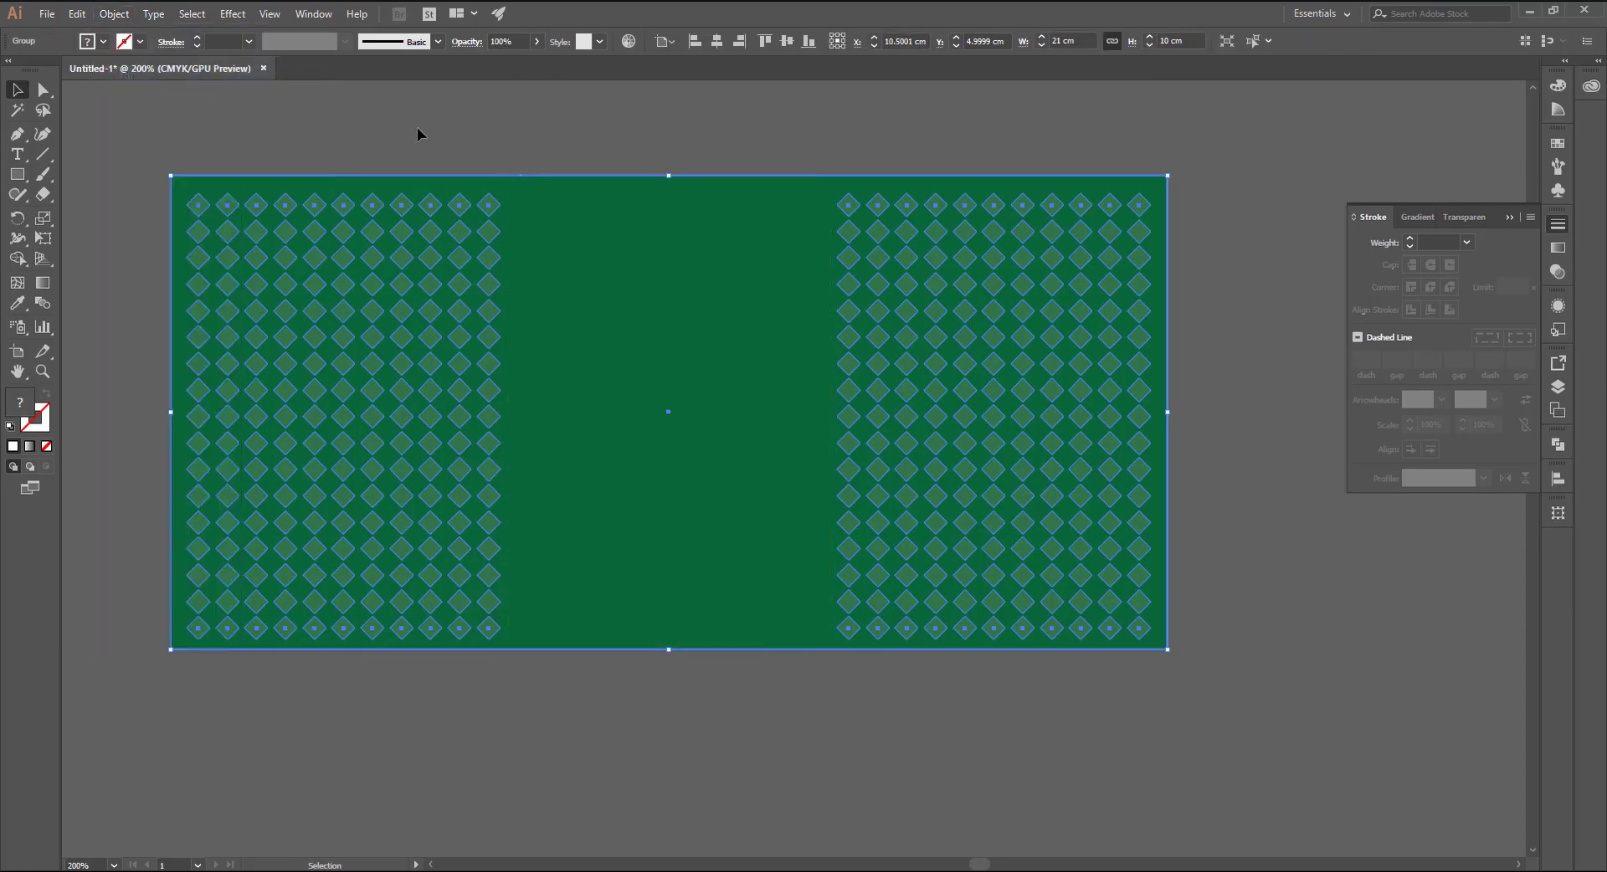
left_click(1558, 387)
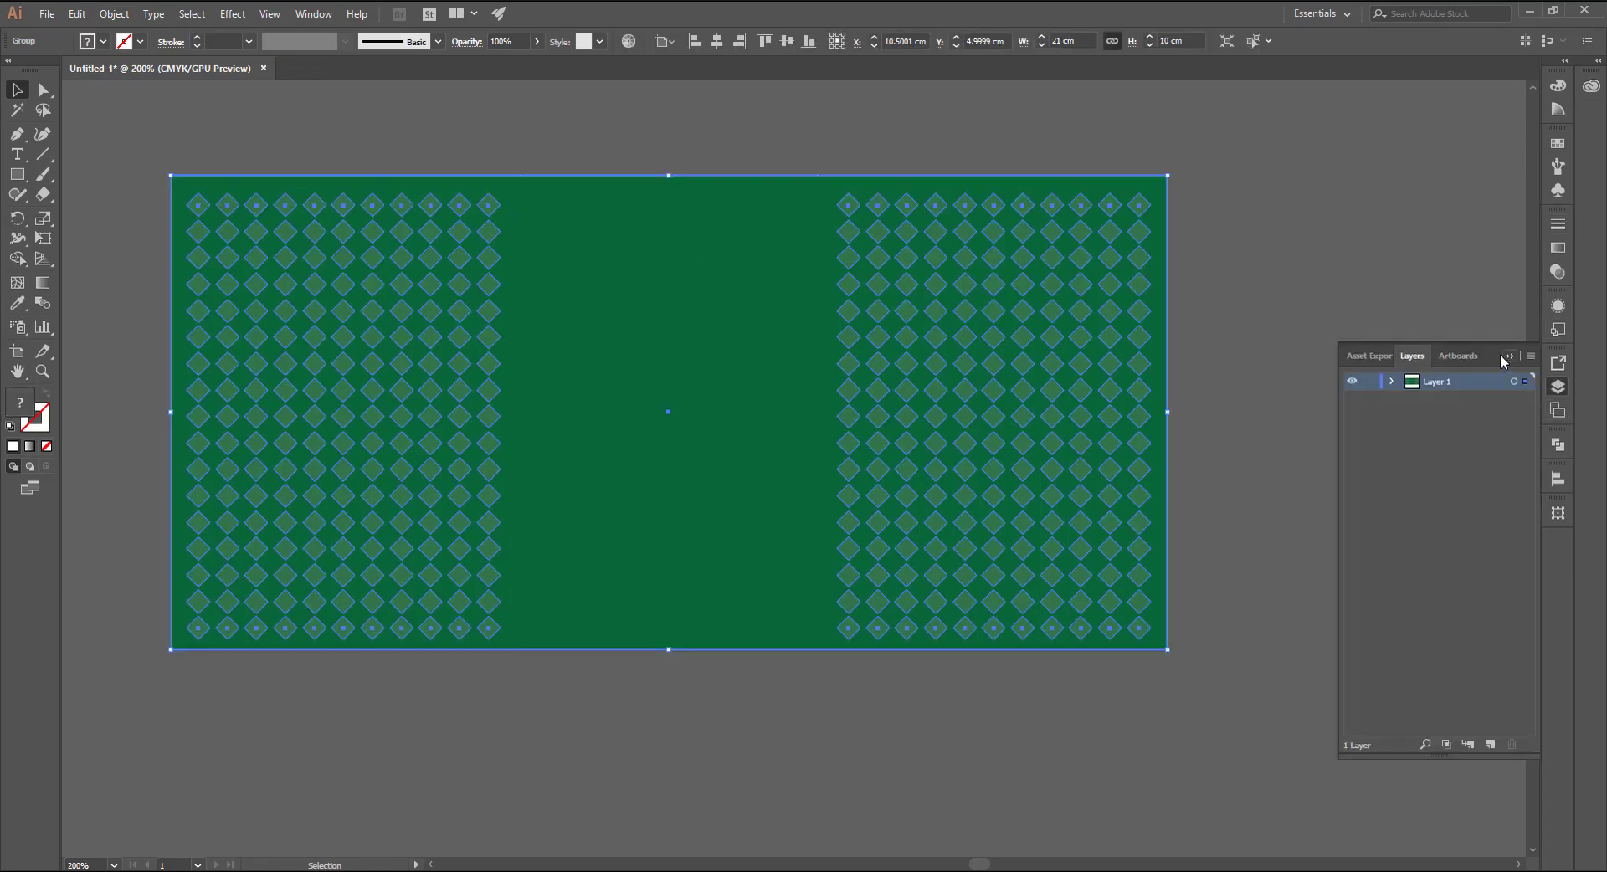
left_click(1385, 382)
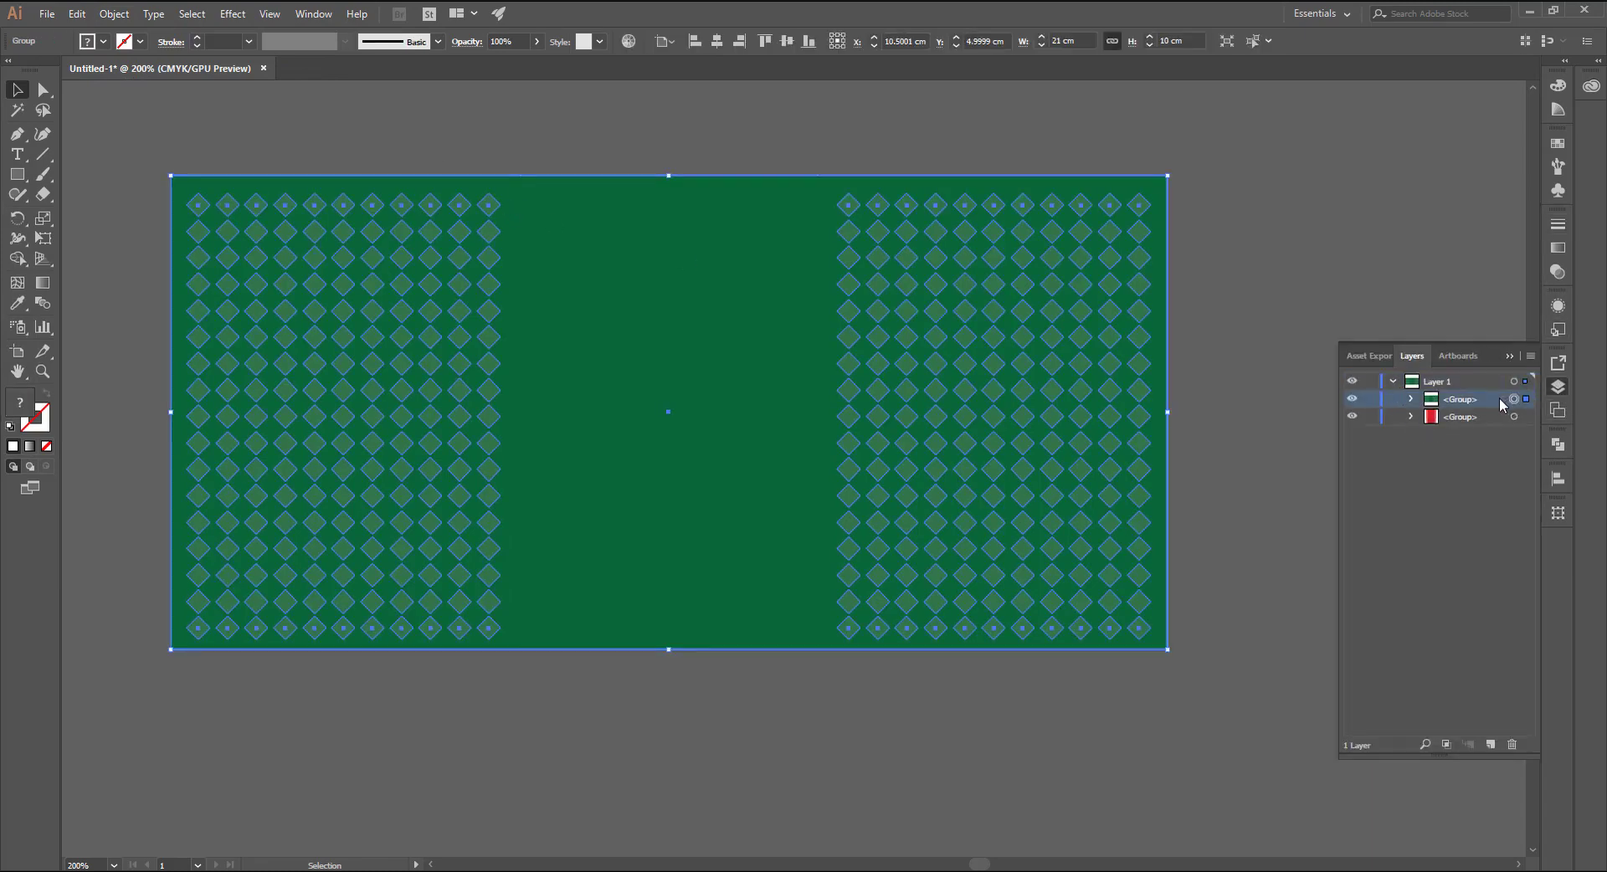
left_click_drag(1507, 399, 1488, 429)
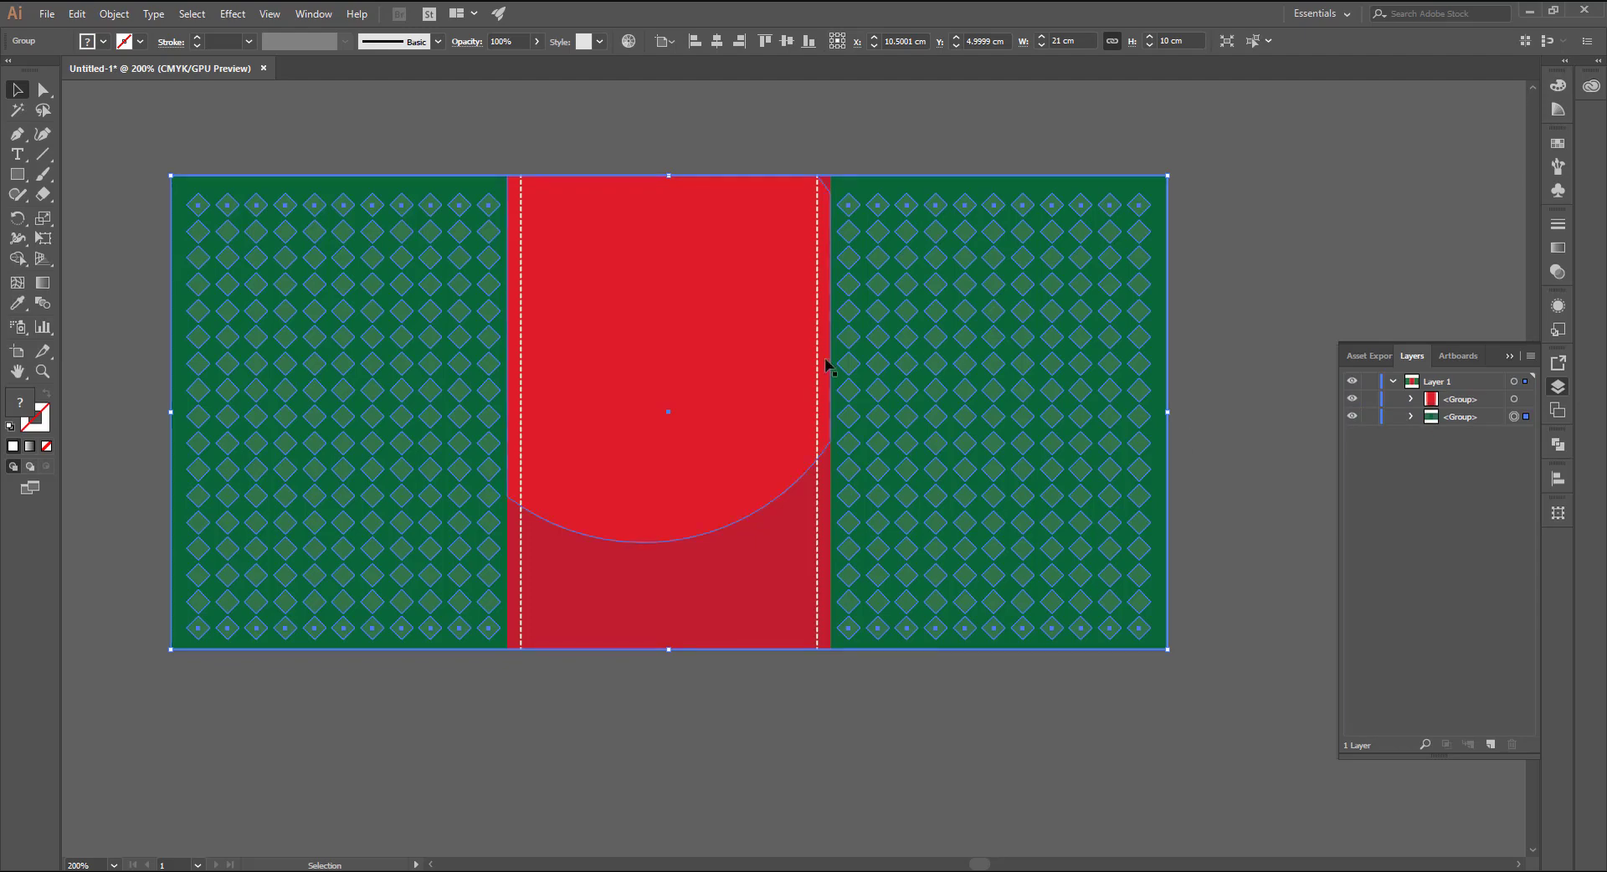
Step: Combine all the voucher artwork into a single group
left_click(1124, 689)
key("ctrl+a")
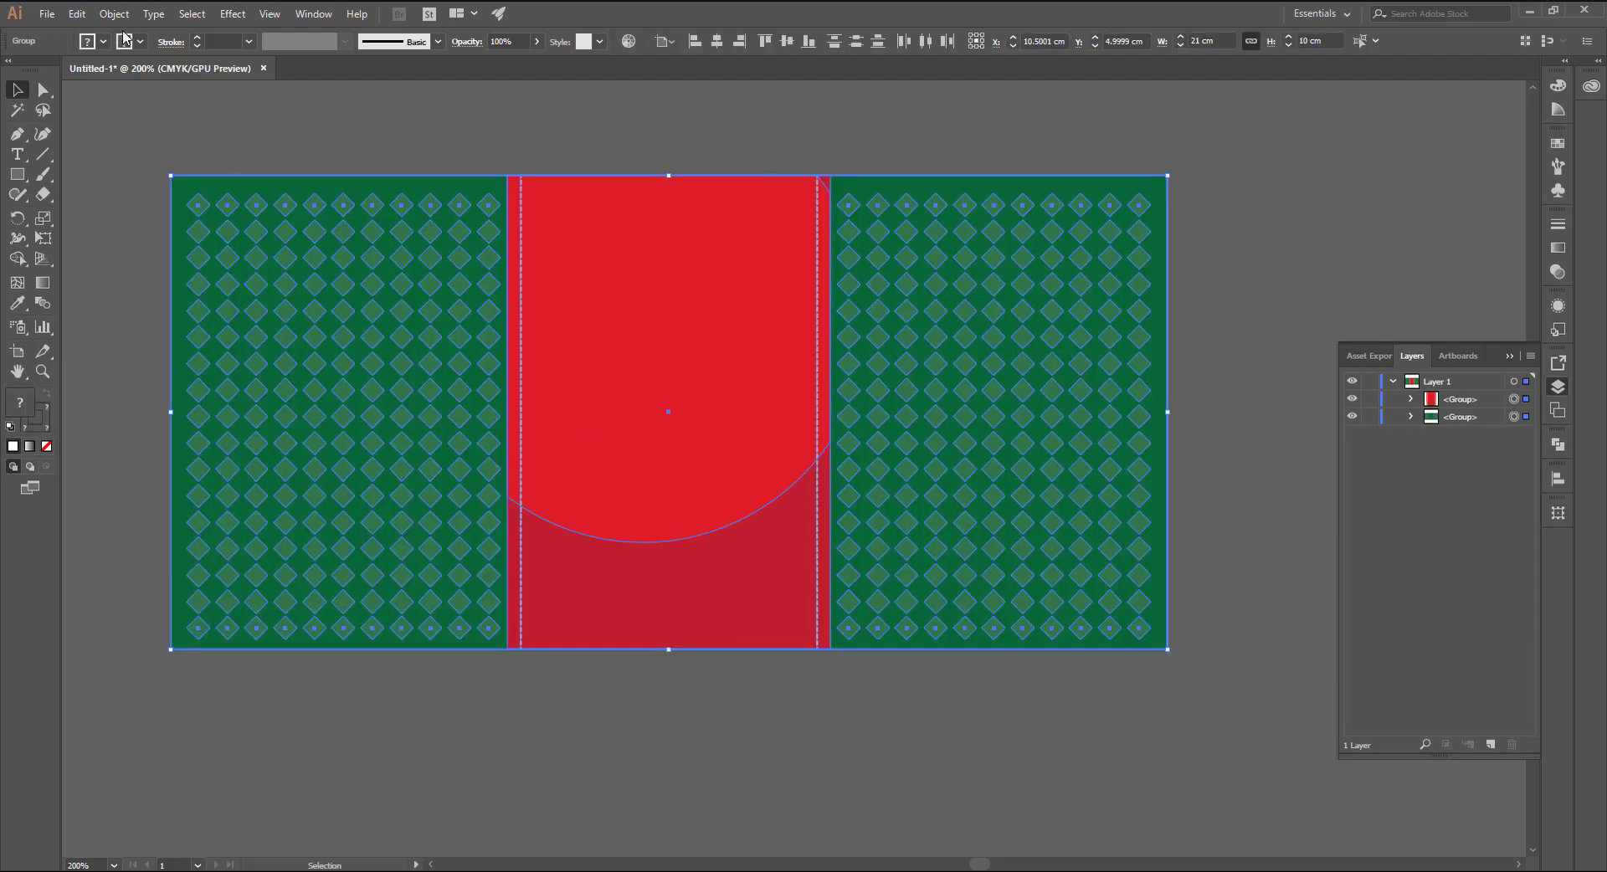
left_click(114, 13)
left_click(134, 72)
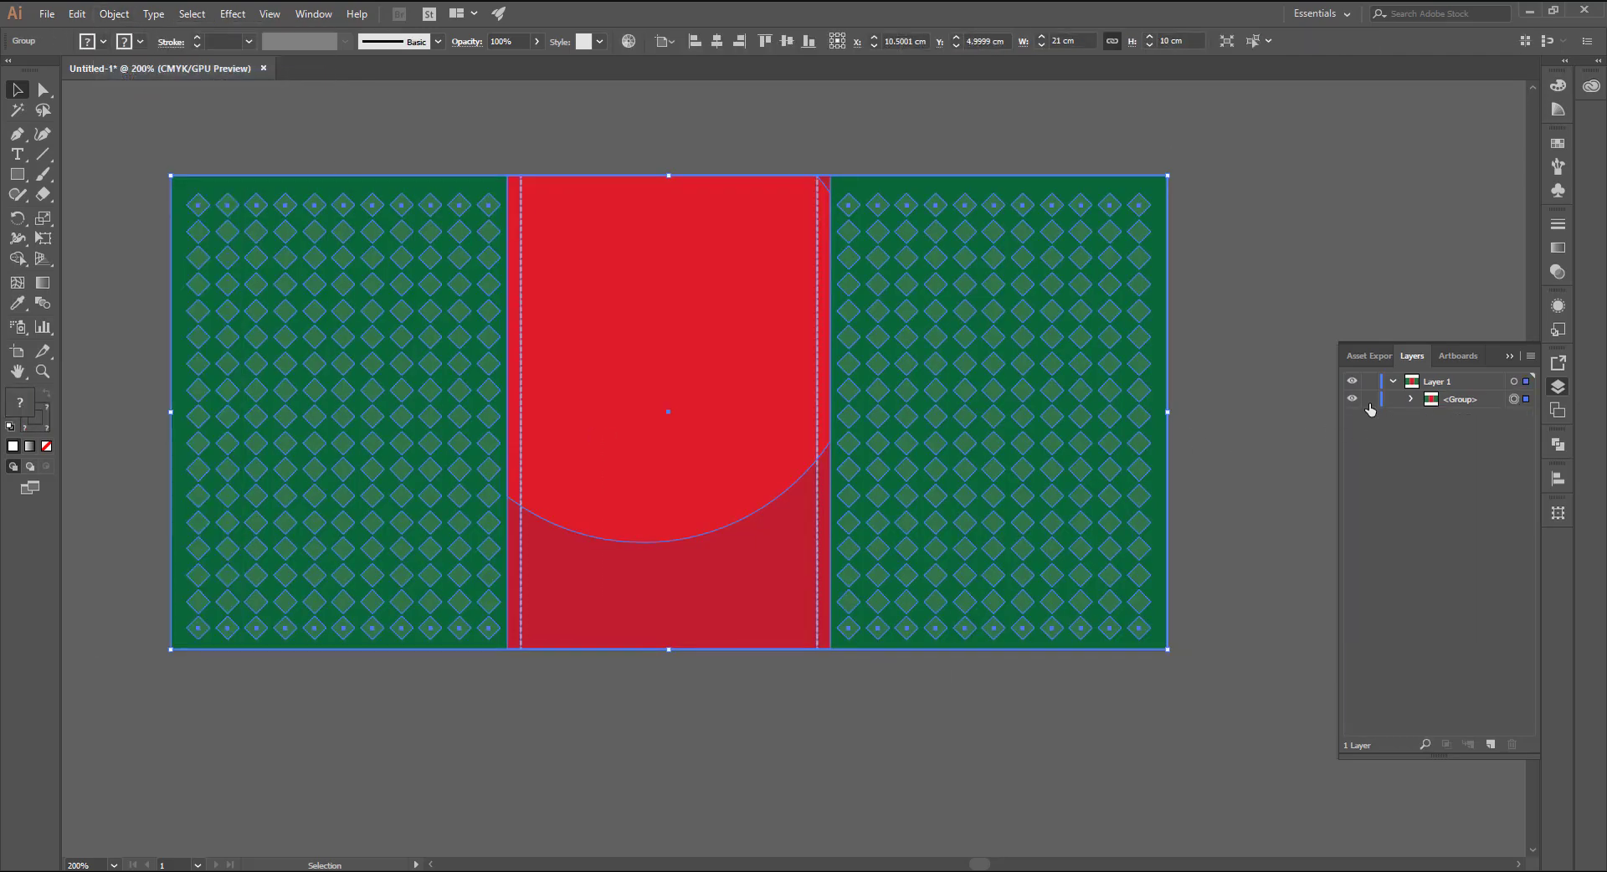
left_click(675, 154)
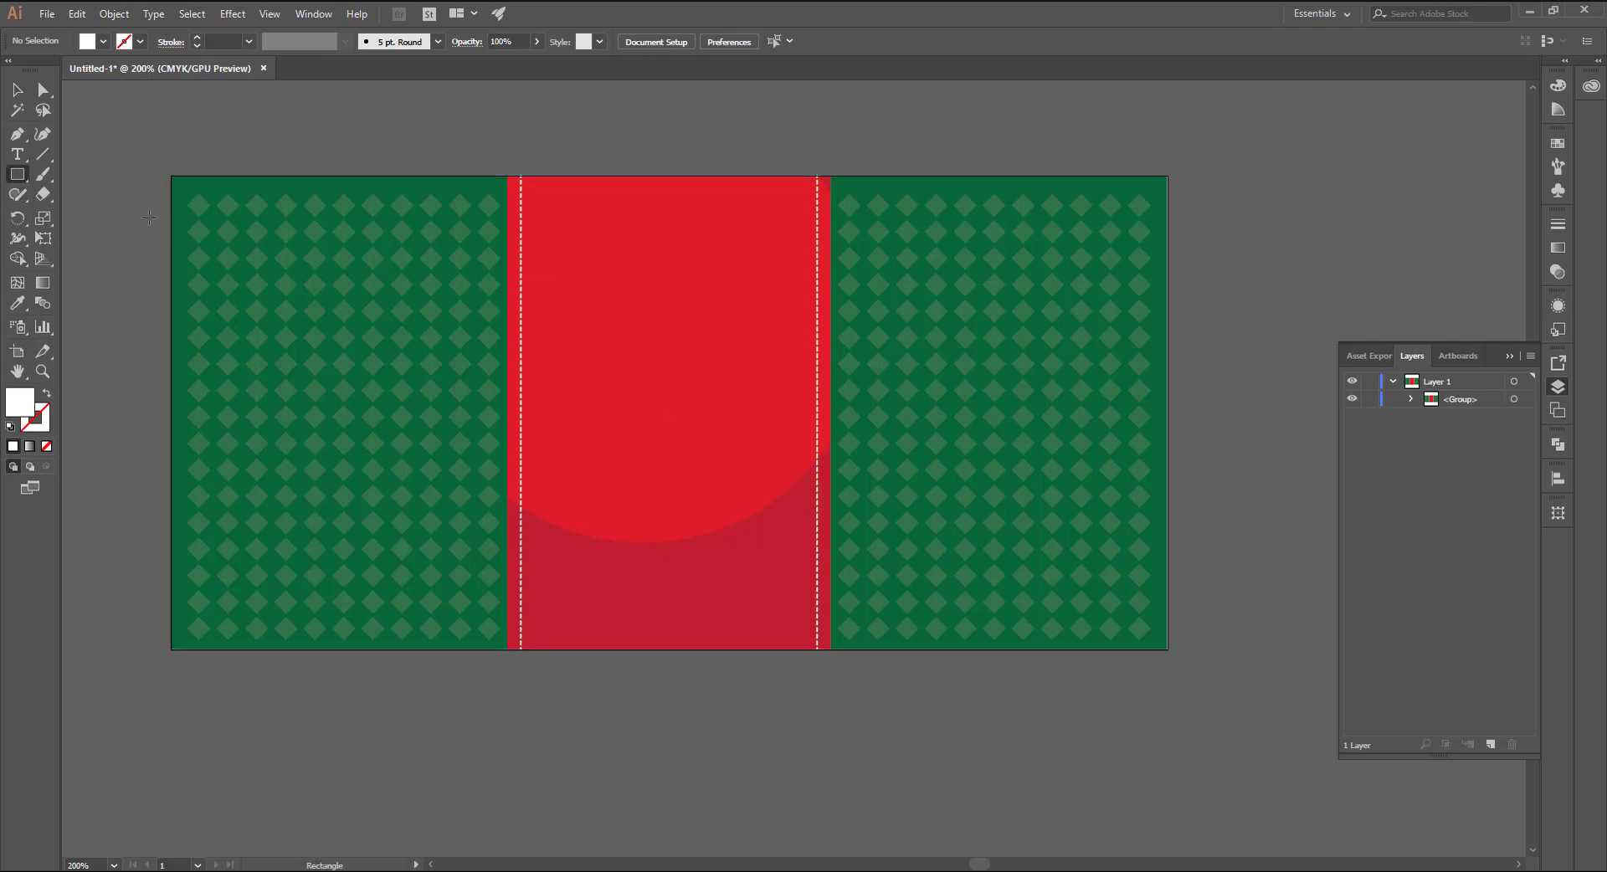
Step: Draw a white rectangle at the card's top-left and tilt it slightly clockwise
left_click_drag(431, 369, 459, 378)
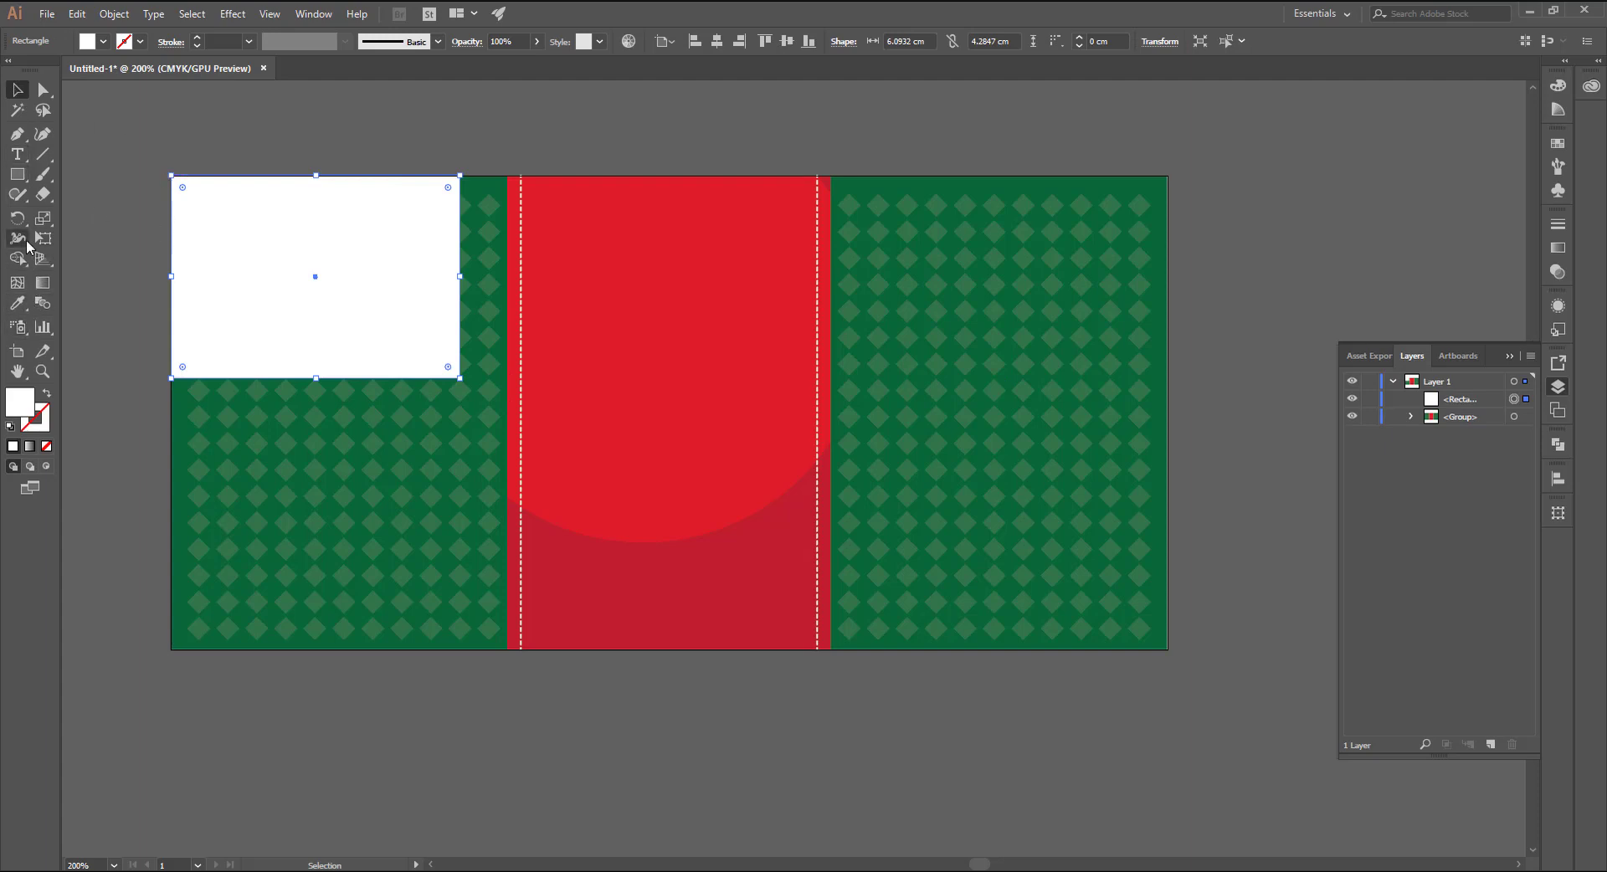
left_click(17, 217)
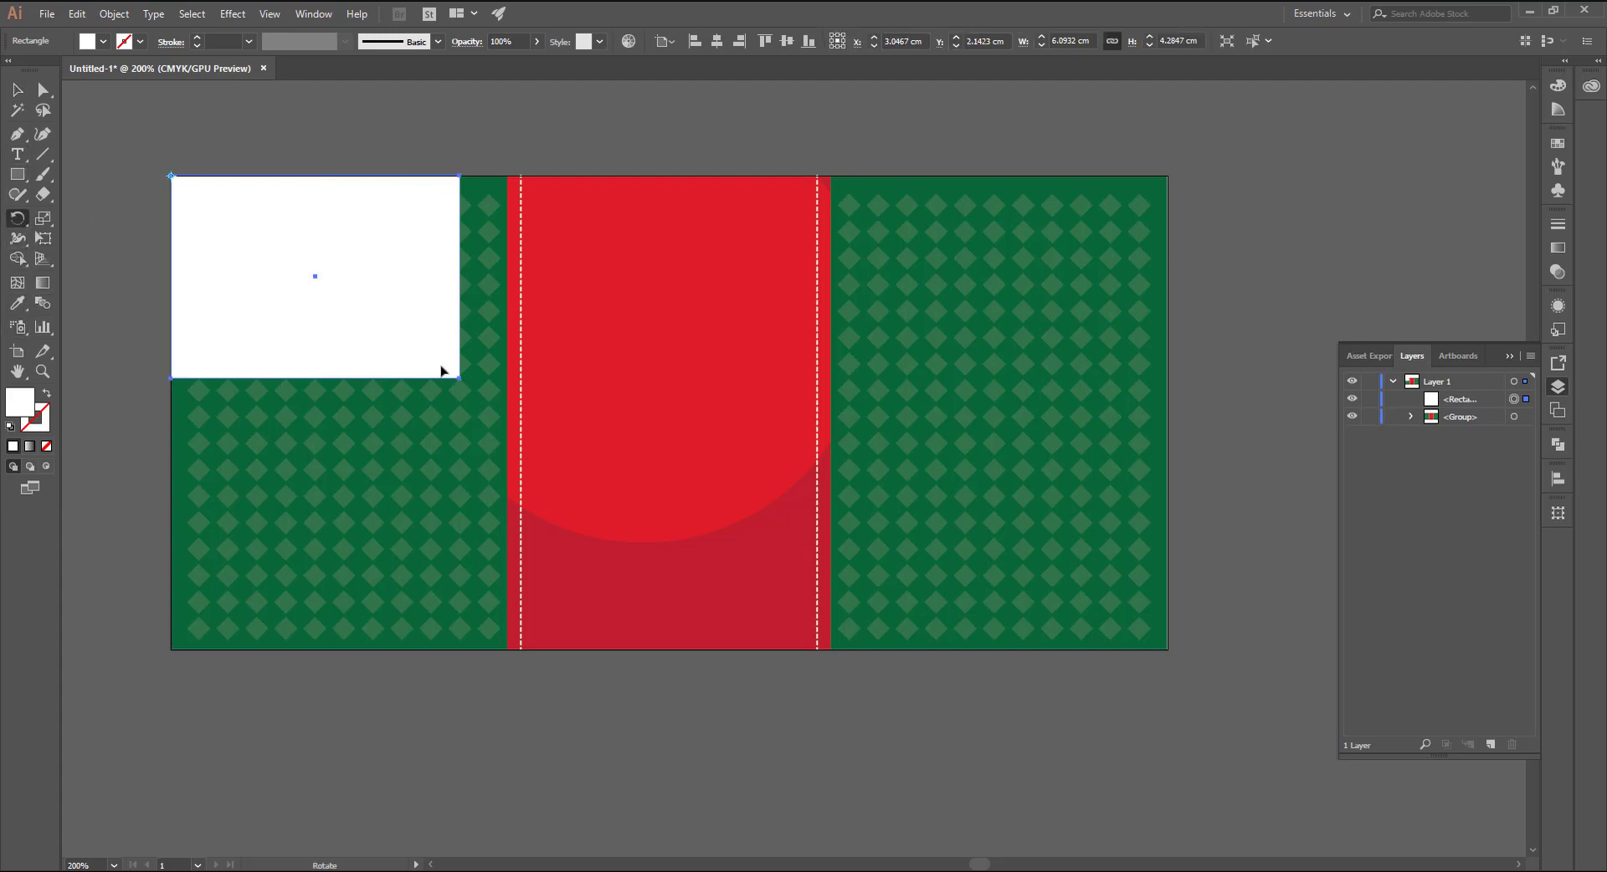
left_click_drag(457, 379, 449, 437)
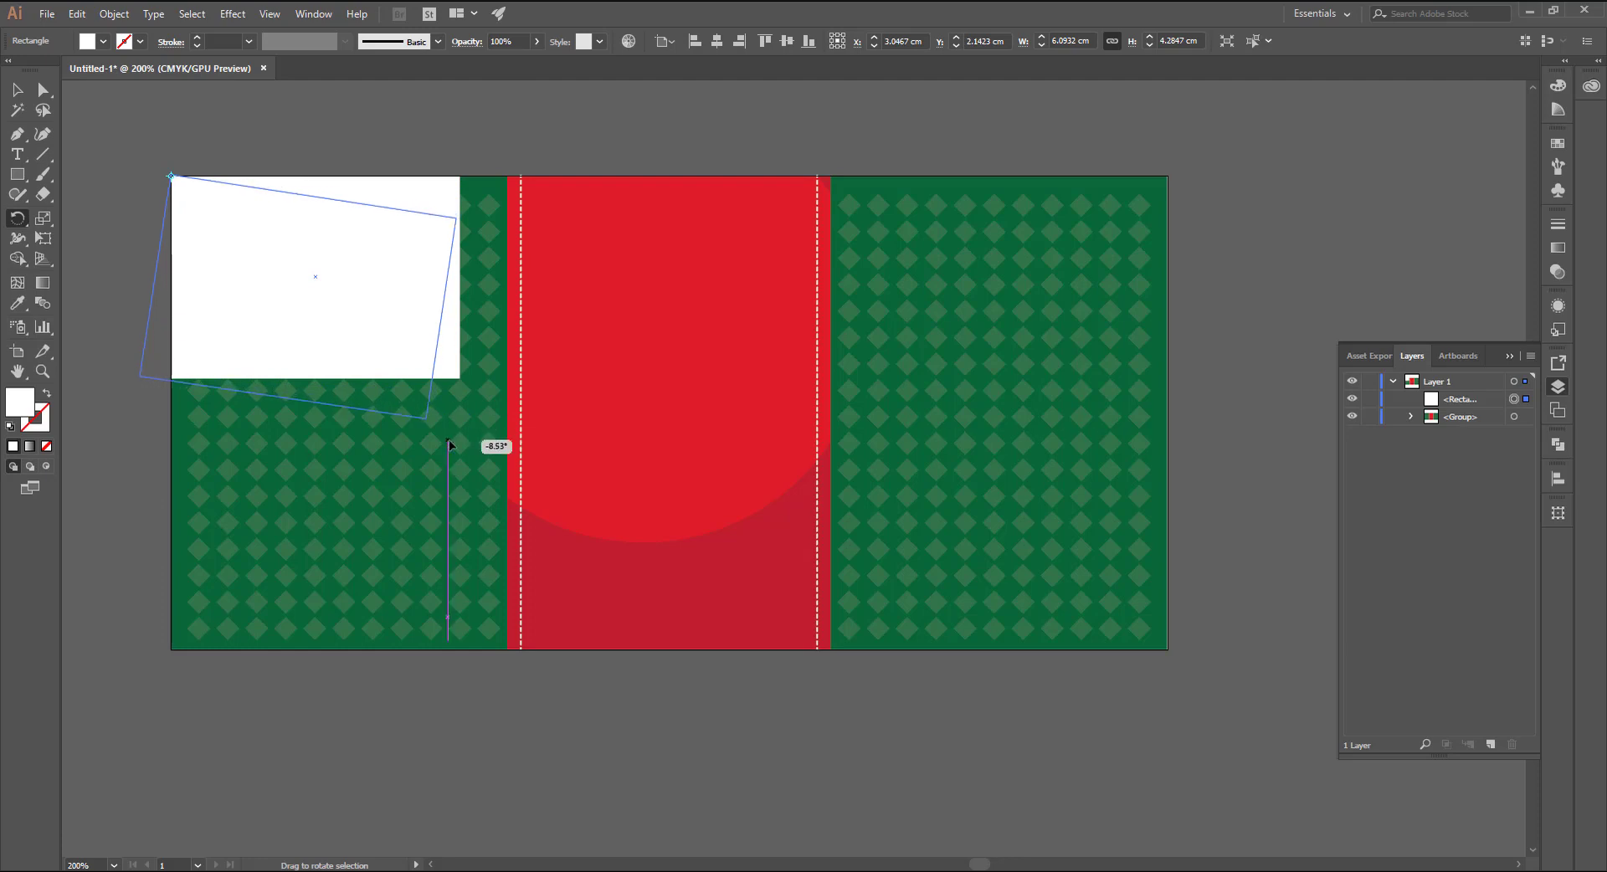
left_click(17, 89)
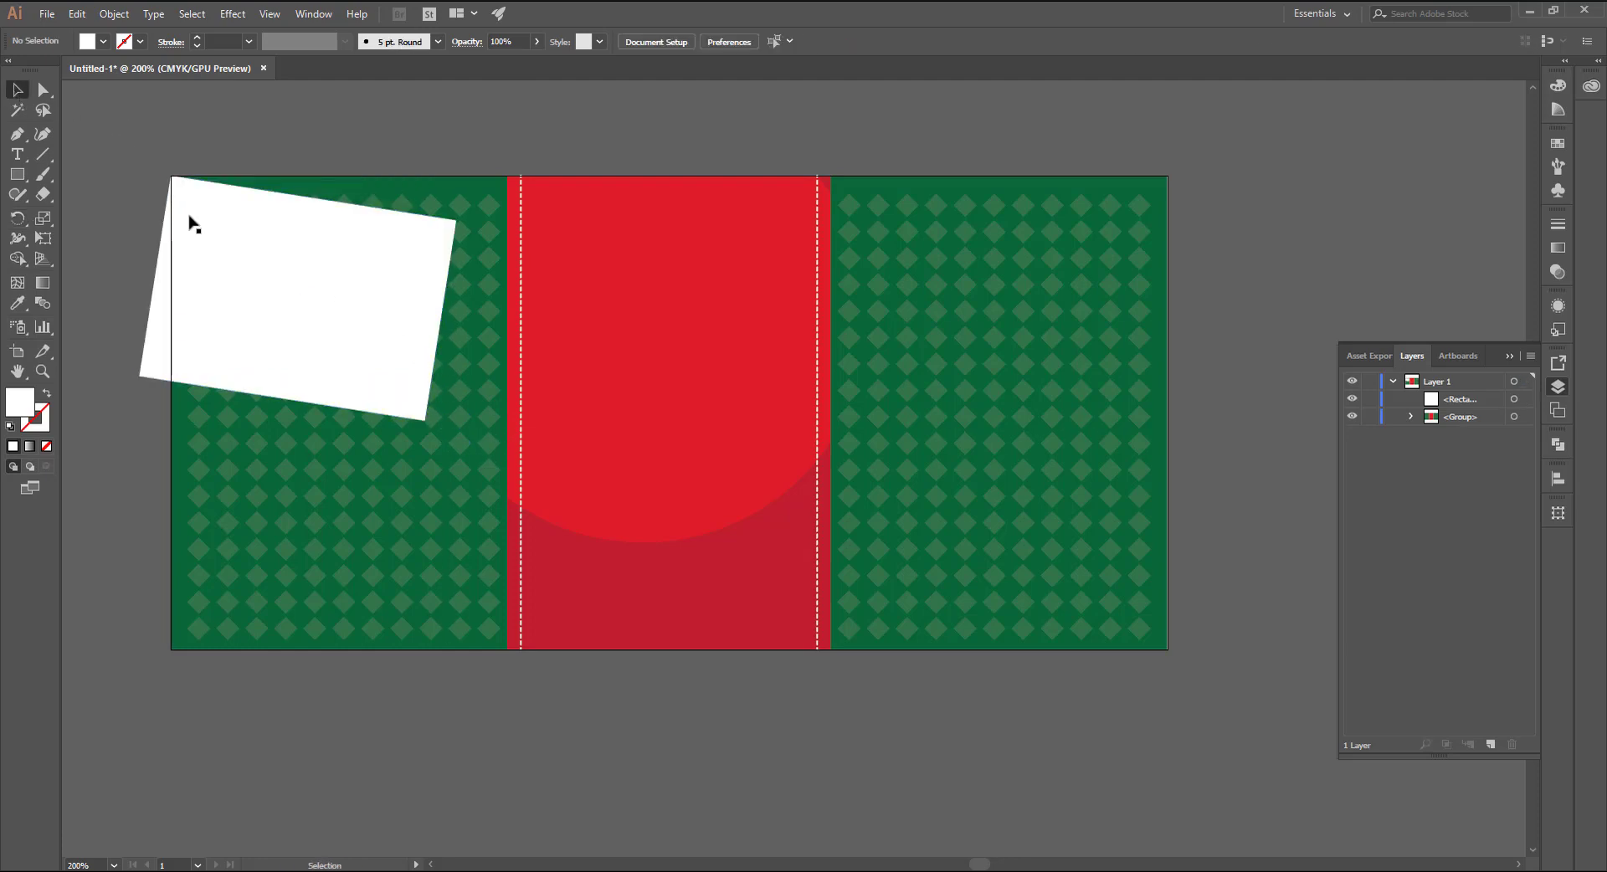
Step: Copy the rectangle lower on the left panel, tilt it the other way, and resize it
left_click_drag(190, 223, 414, 128)
left_click_drag(518, 161, 523, 426, "alt")
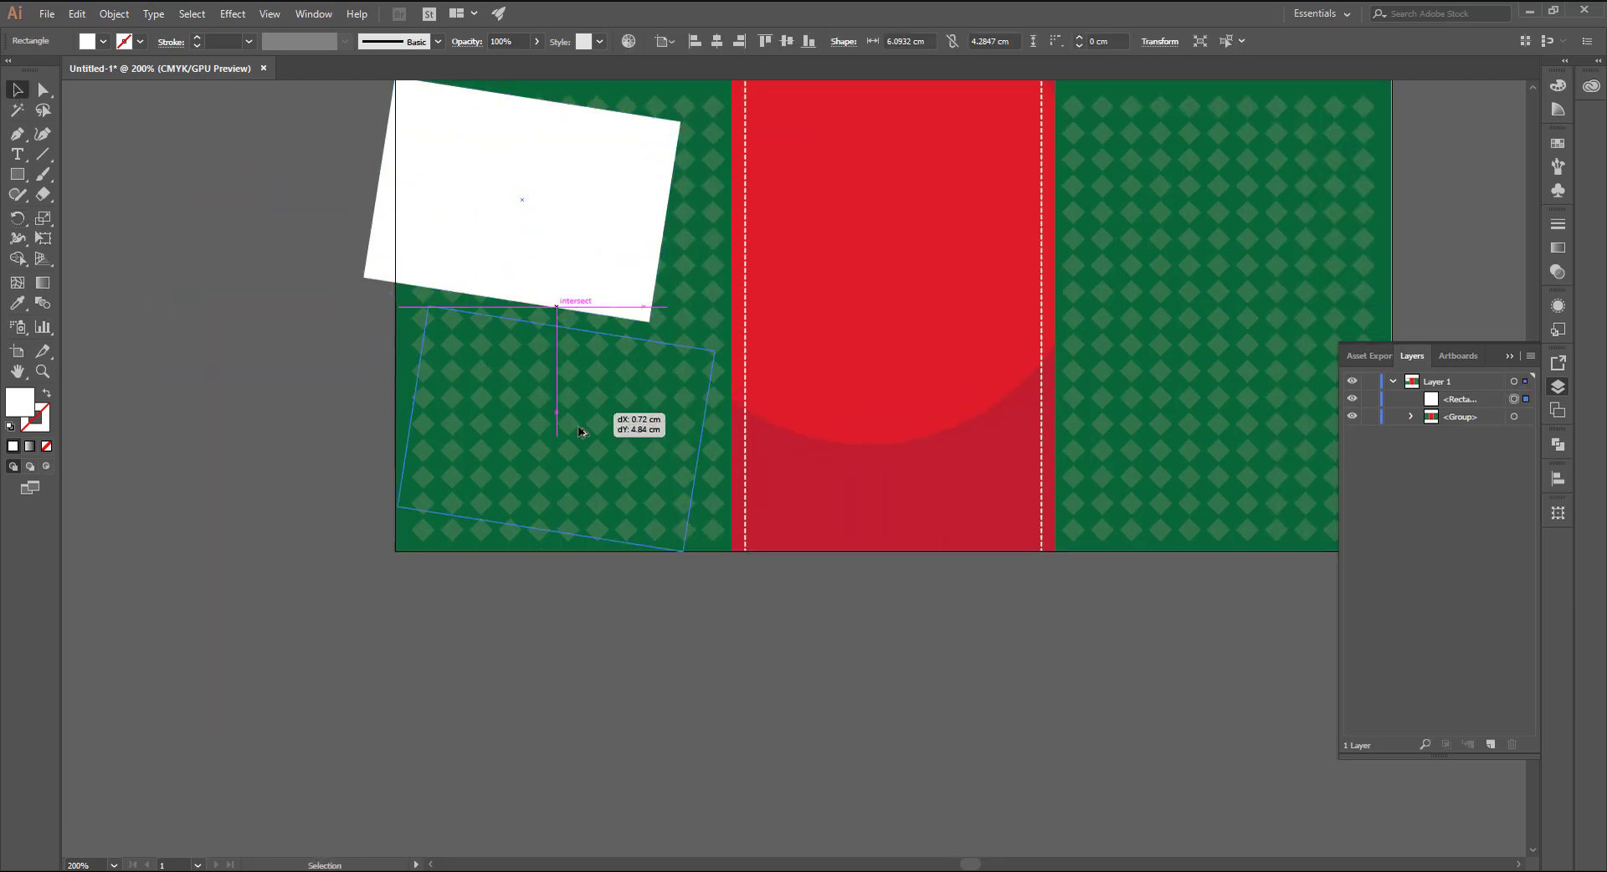
left_click(15, 220)
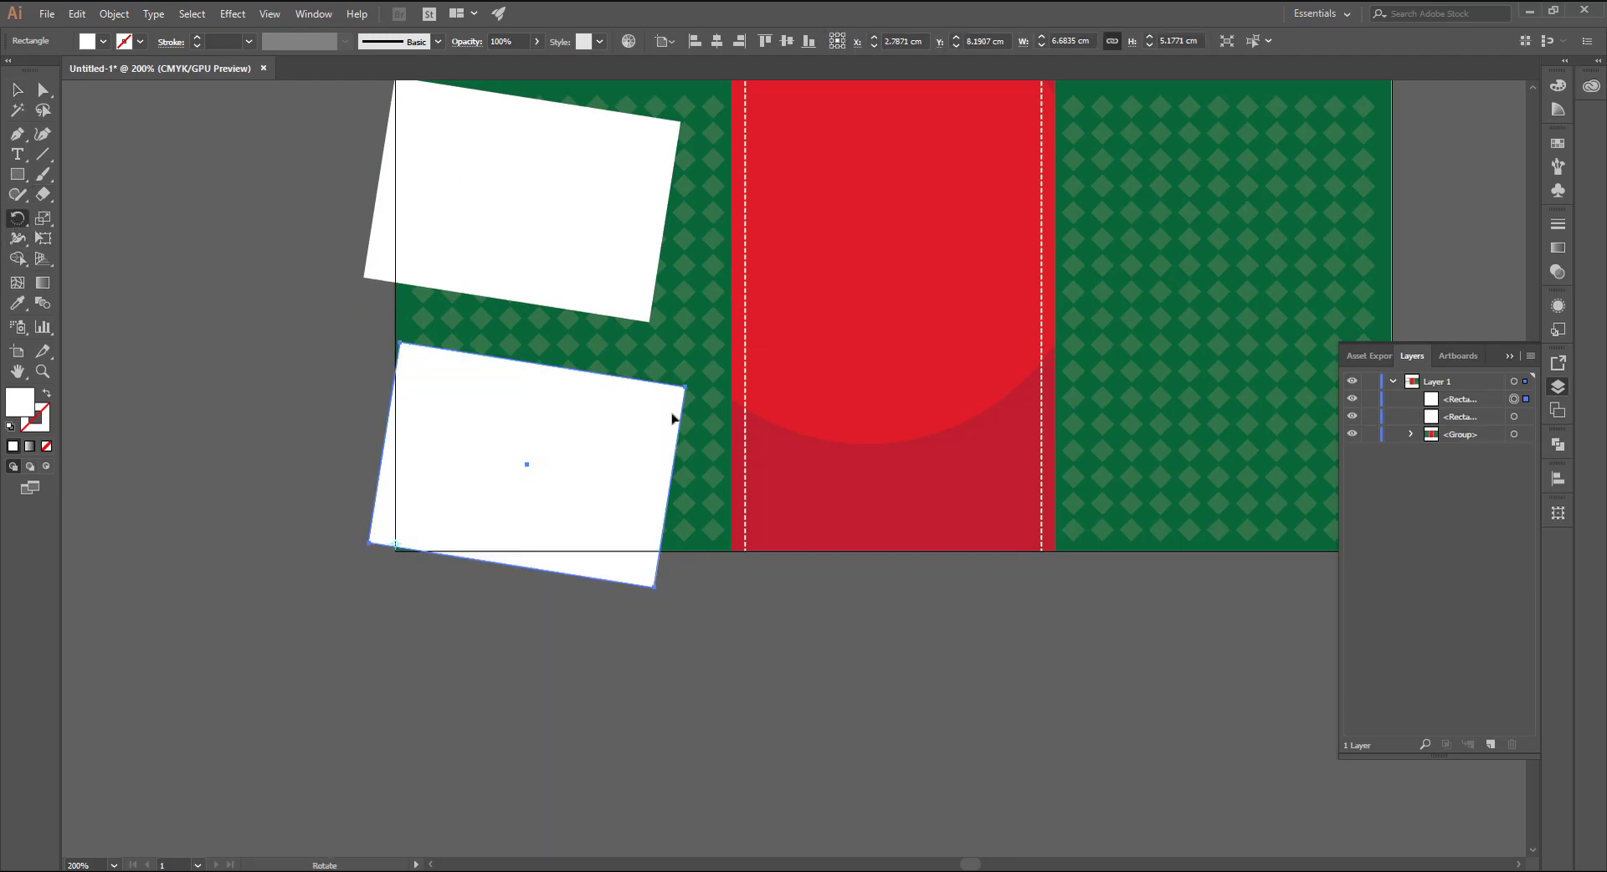
left_click_drag(688, 388, 653, 275)
left_click(18, 95)
left_click_drag(505, 409, 567, 409)
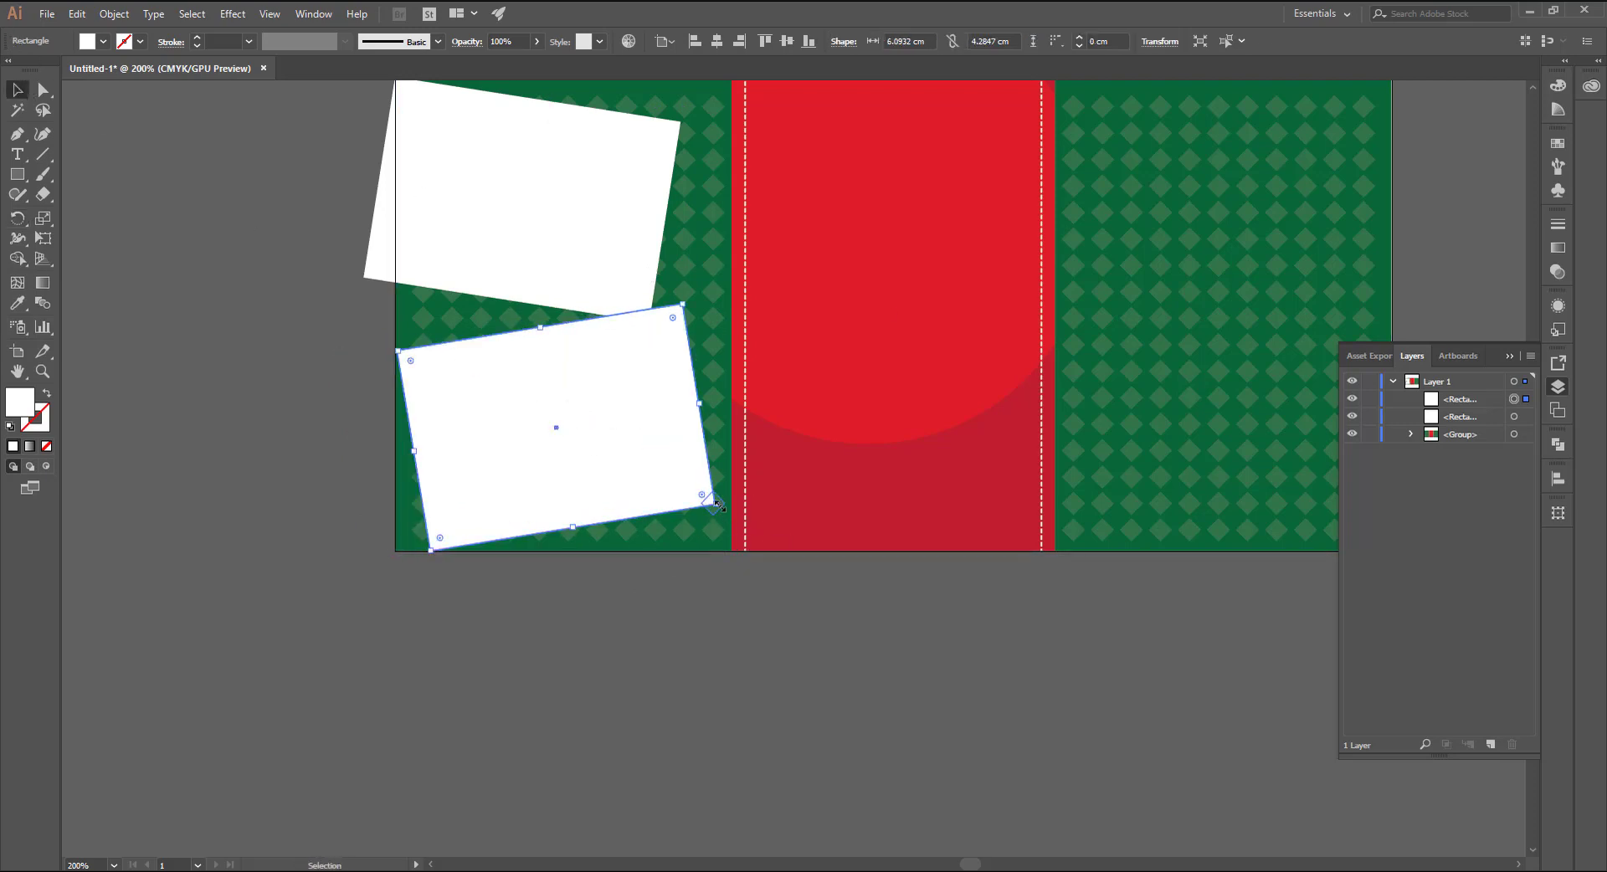
left_click_drag(683, 308, 695, 292)
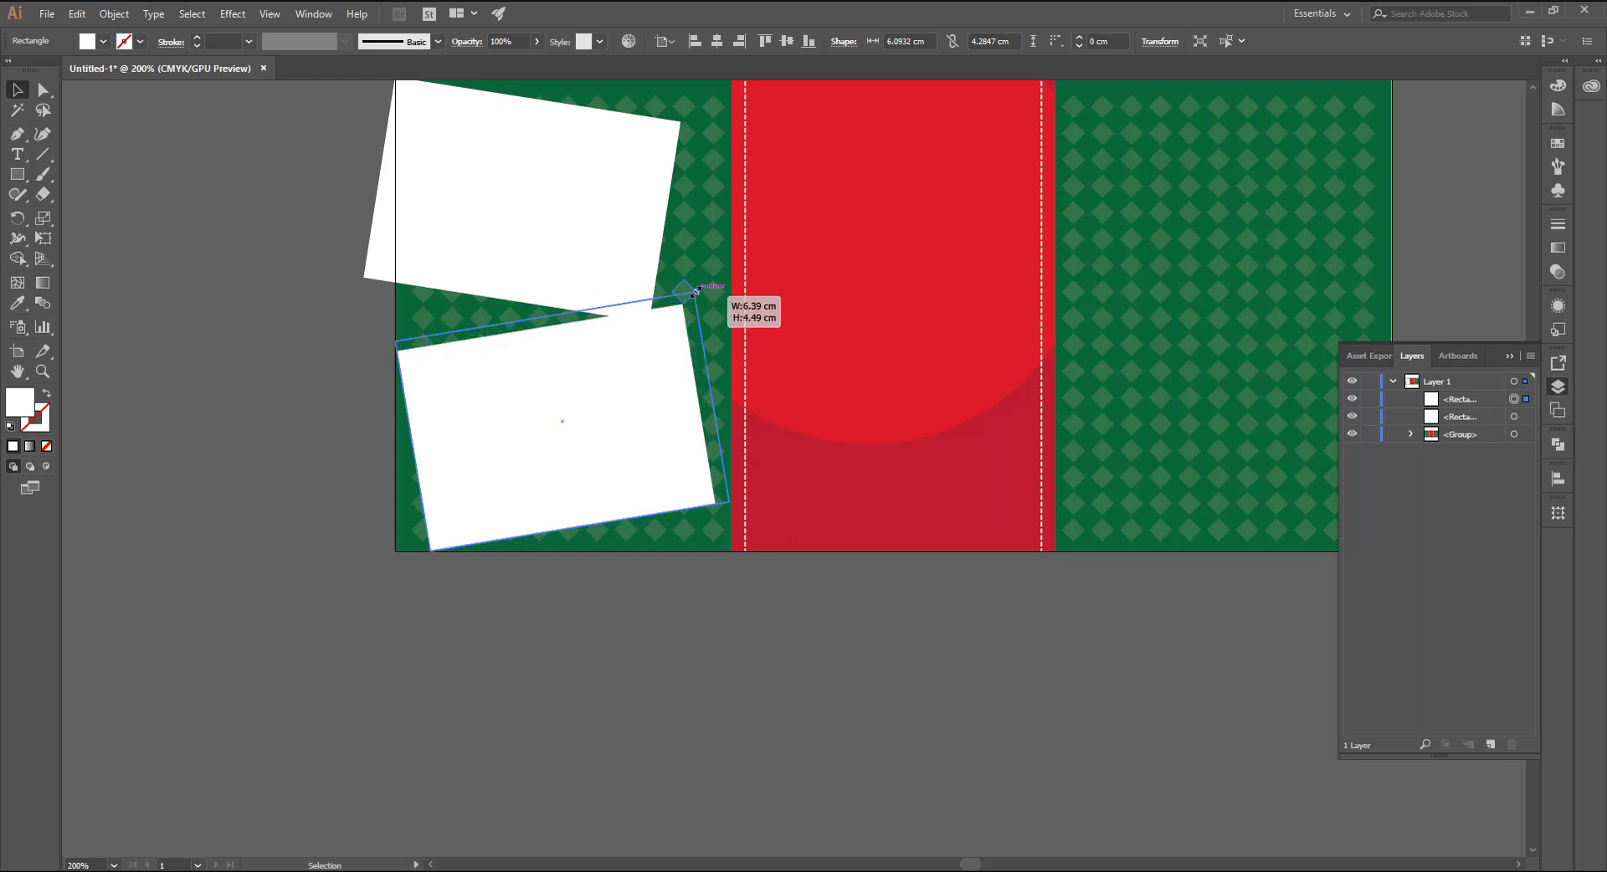
left_click_drag(645, 492, 639, 477)
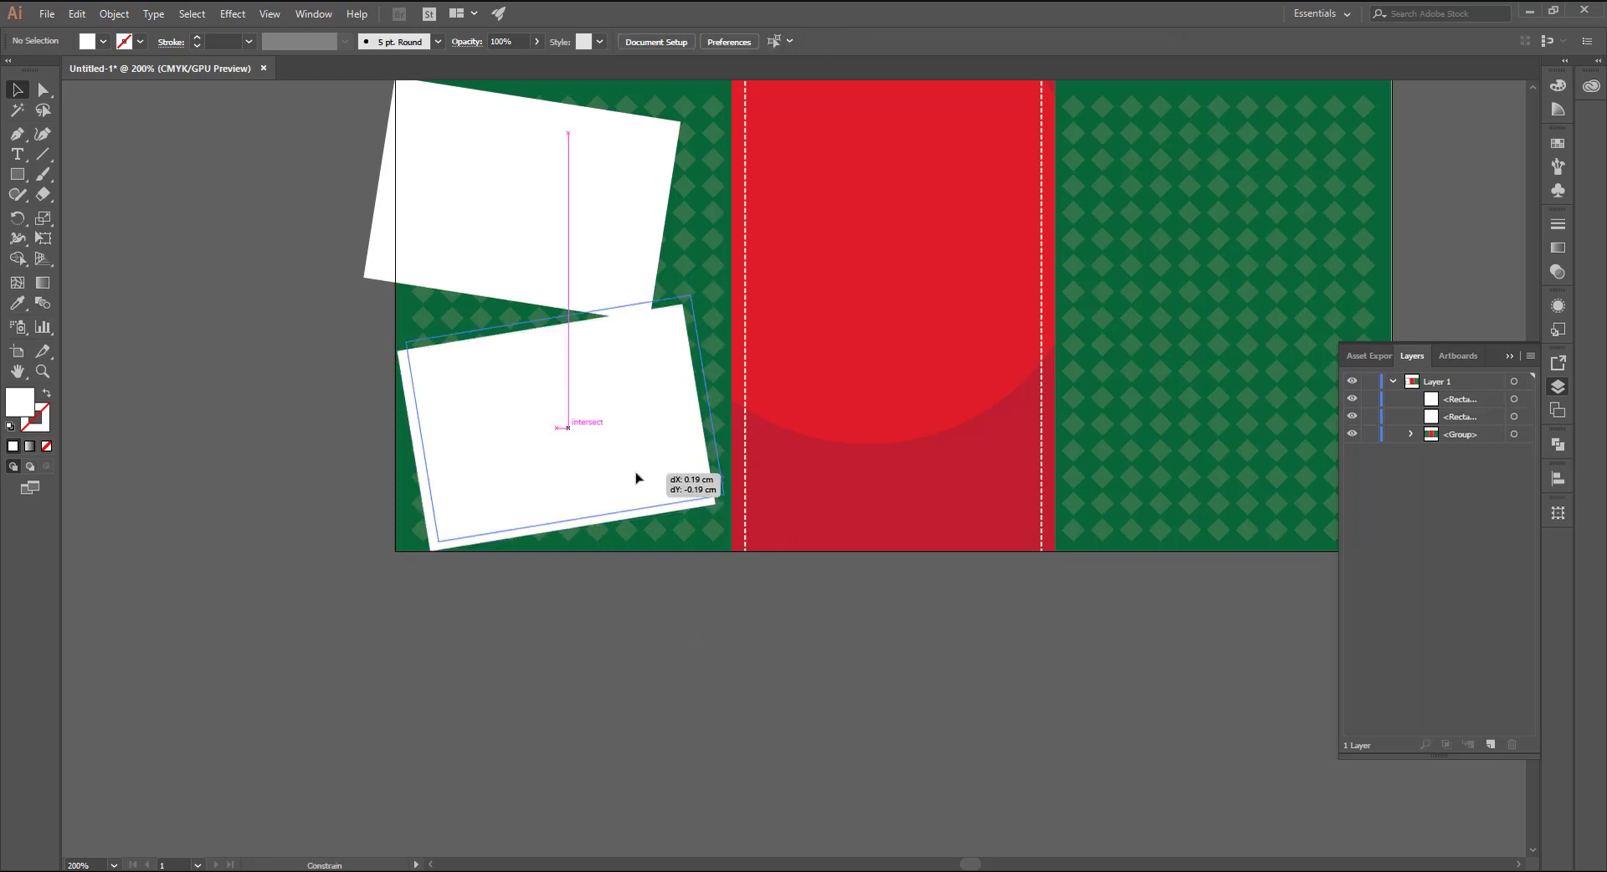
left_click(681, 603)
Step: Copy a rectangle to the card's top right, tilting and enlarging it into place
scroll(681, 601, "down", 1)
left_click_drag(694, 552, 598, 560)
left_click_drag(525, 494, 1058, 285)
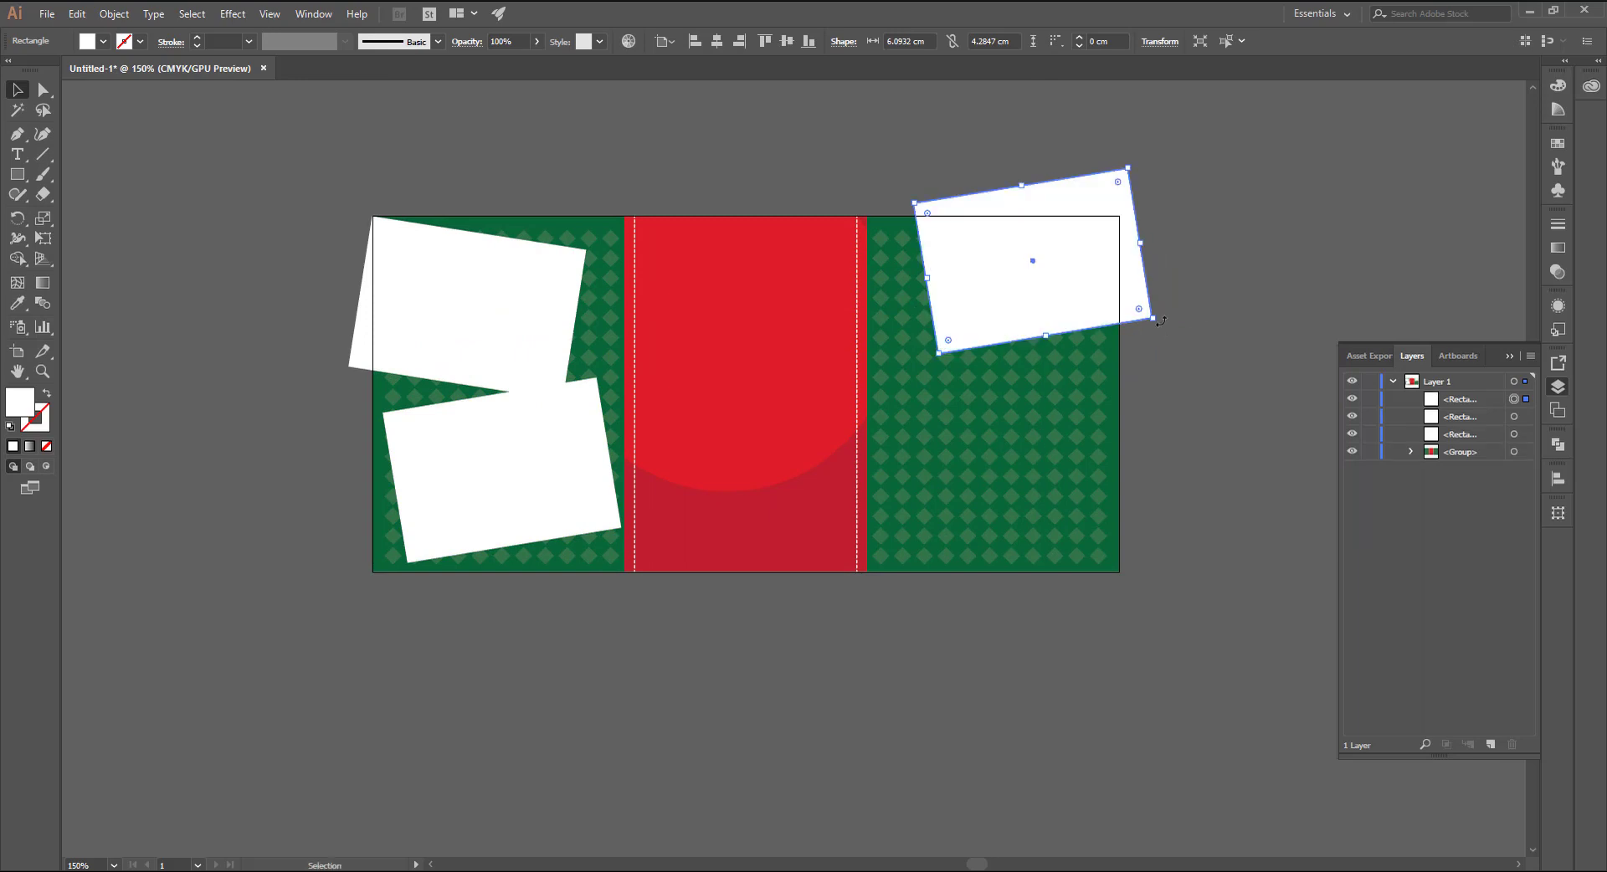
left_click_drag(1160, 321, 1135, 391)
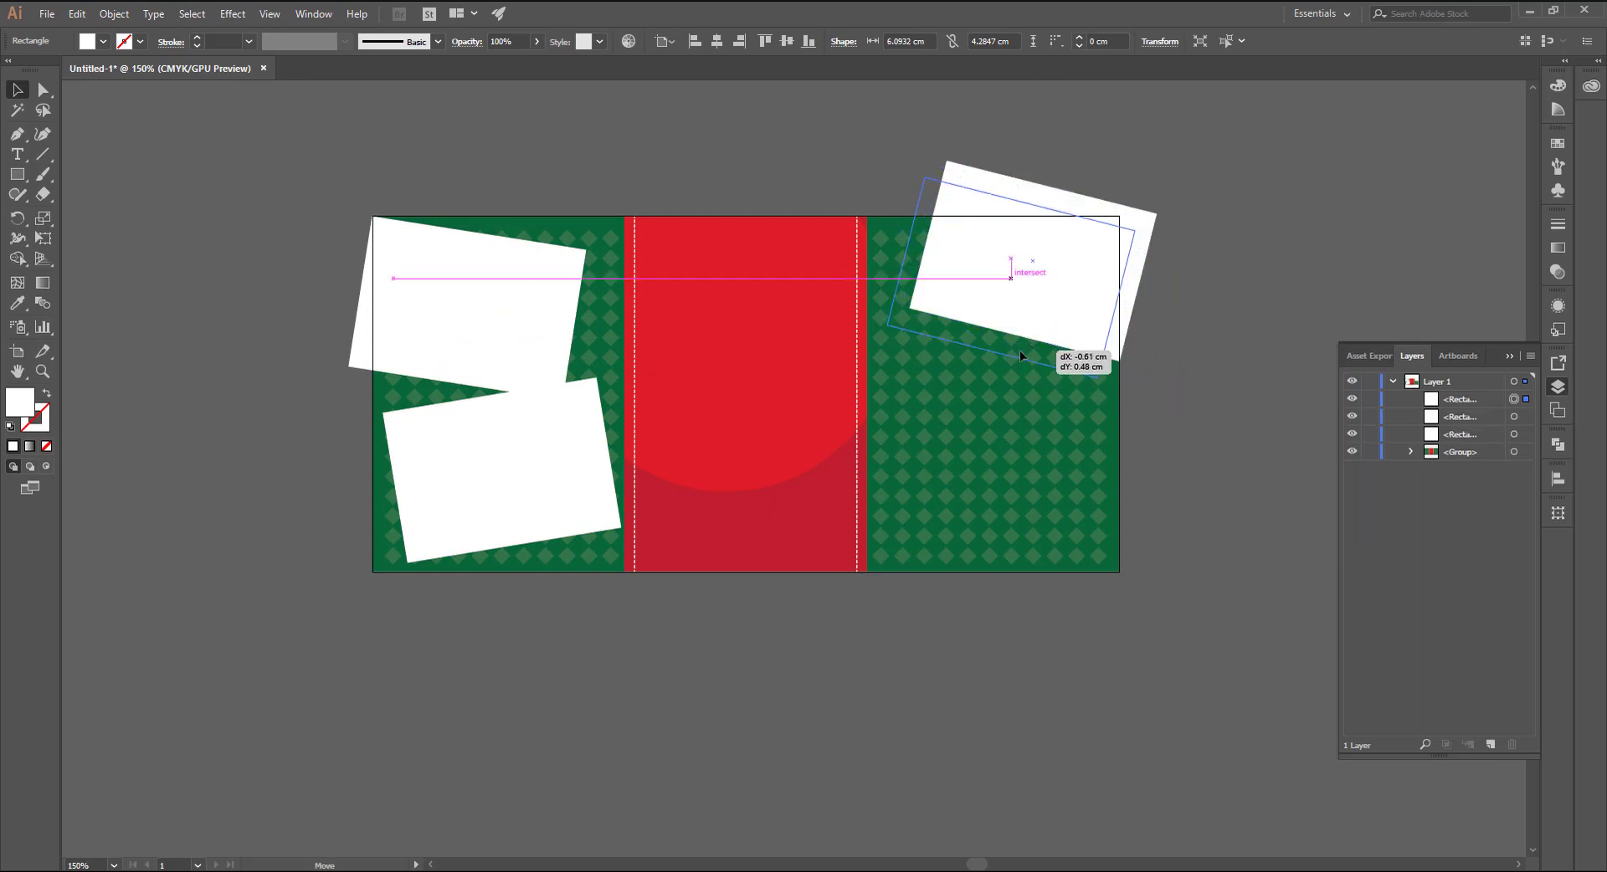
left_click_drag(1044, 341, 1008, 358)
left_click_drag(874, 324, 856, 343)
left_click(1228, 394)
Step: Enlarge both left rectangles and copy the top-right one down to the lower right, nearly level
left_click(528, 423)
left_click(552, 352, "shift")
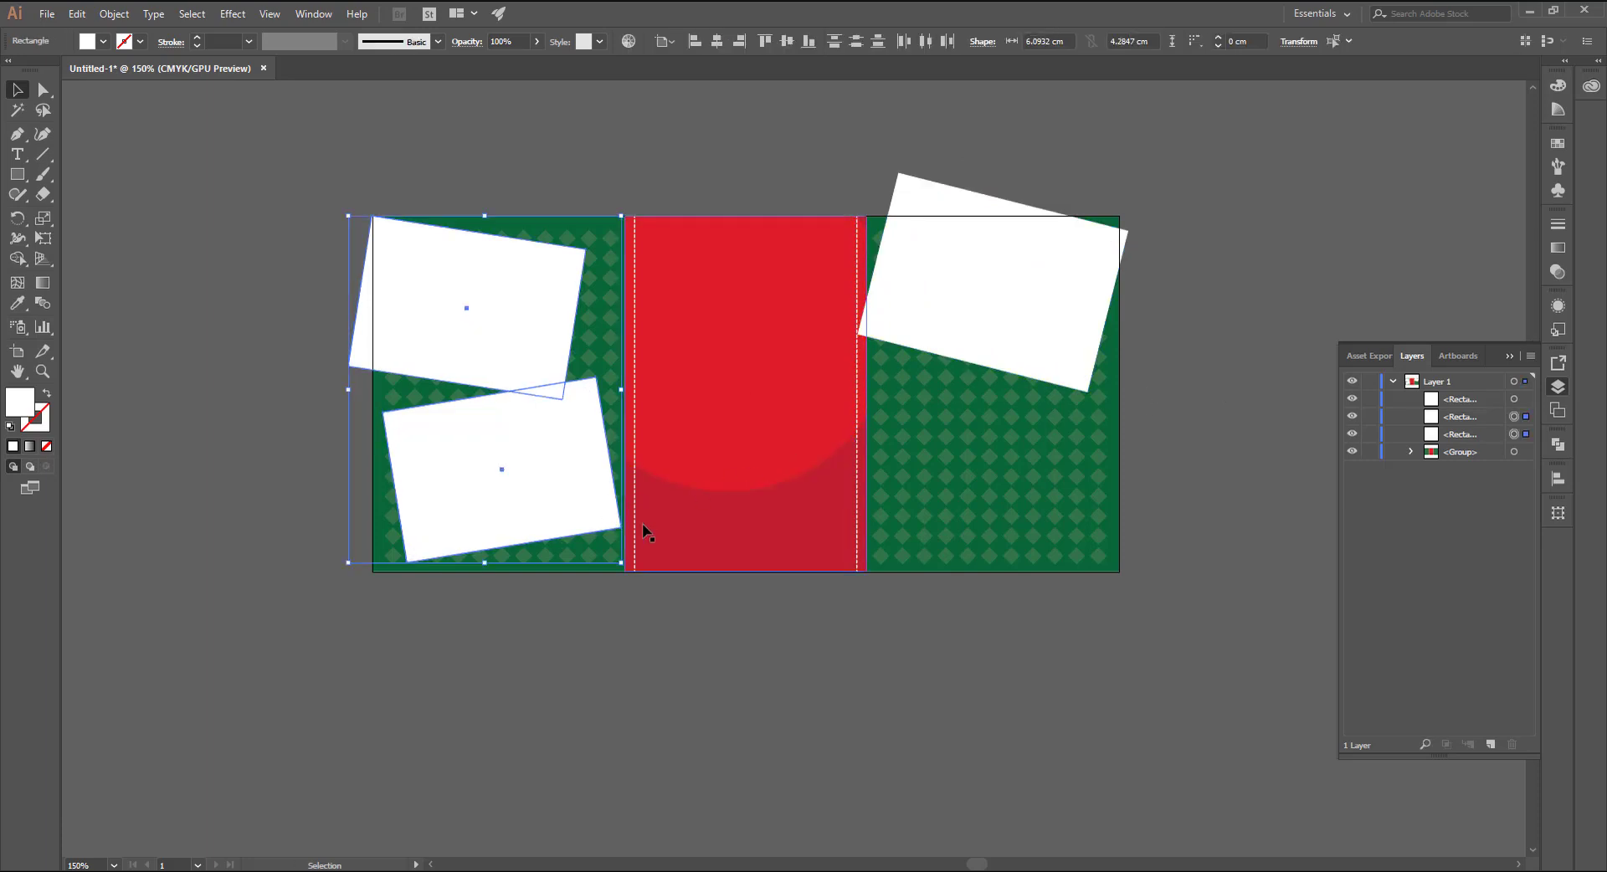
left_click_drag(623, 563, 643, 616)
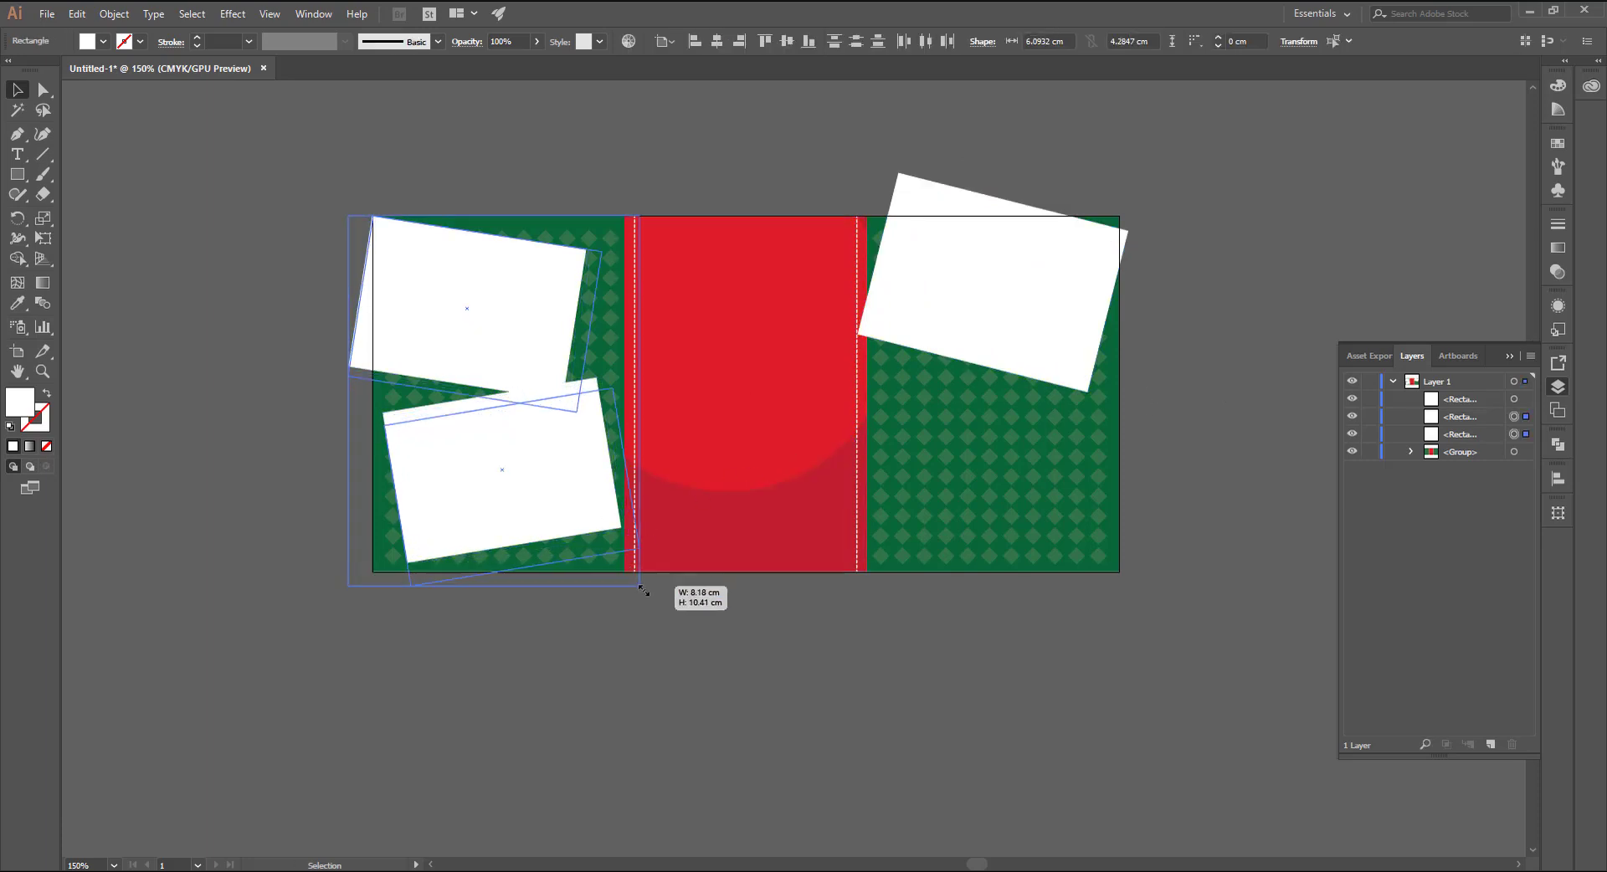
left_click(638, 636)
scroll(804, 474, "right", 3)
left_click(878, 366)
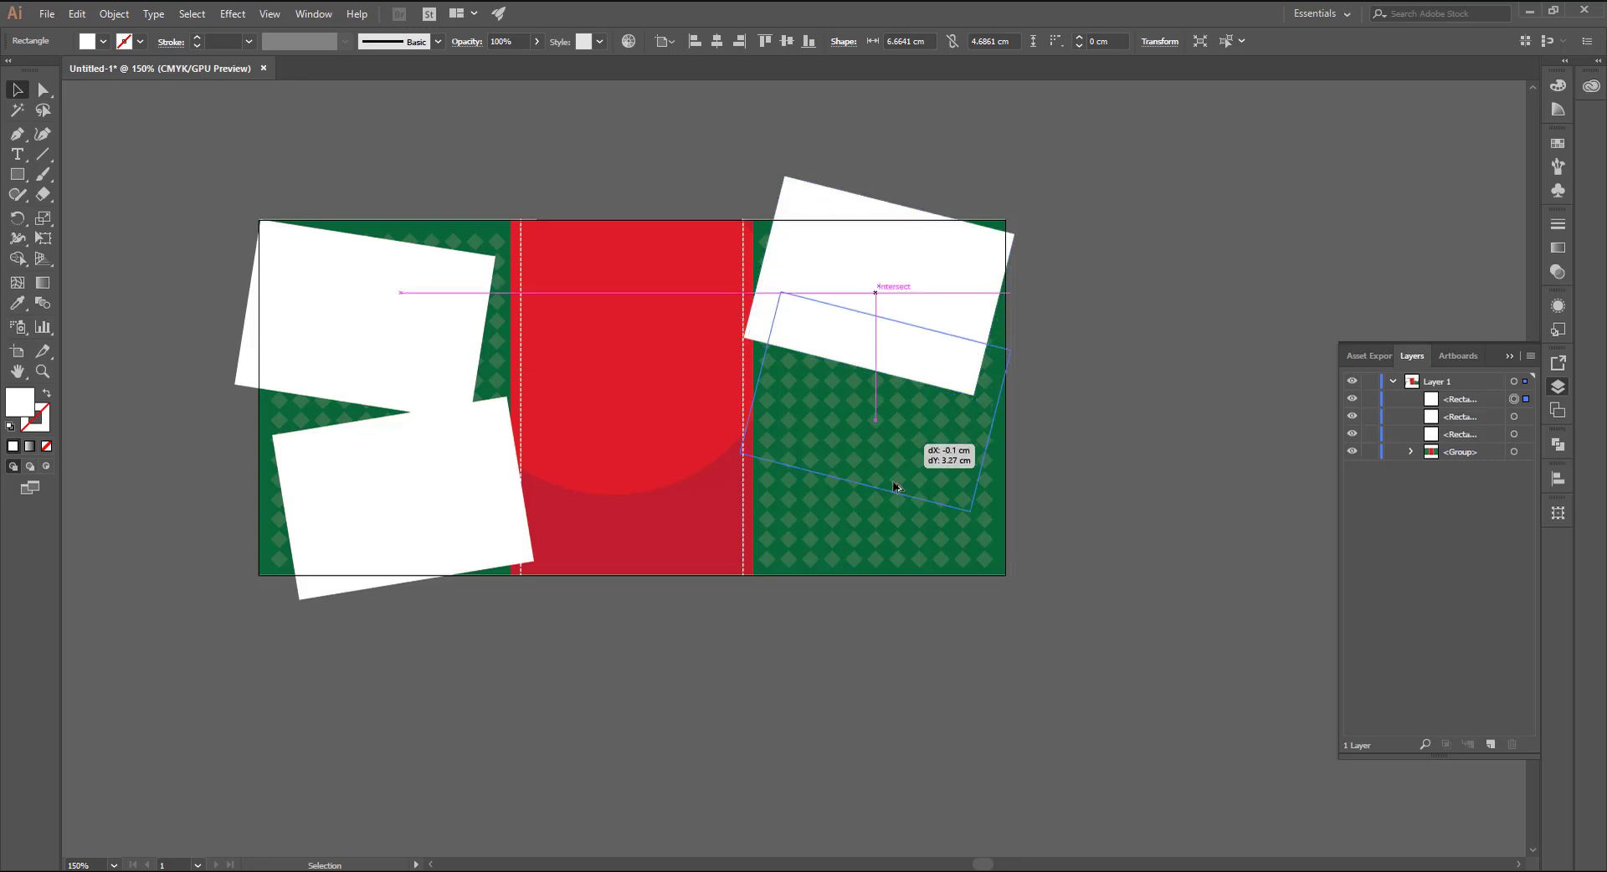
left_click_drag(890, 358, 874, 563, "alt")
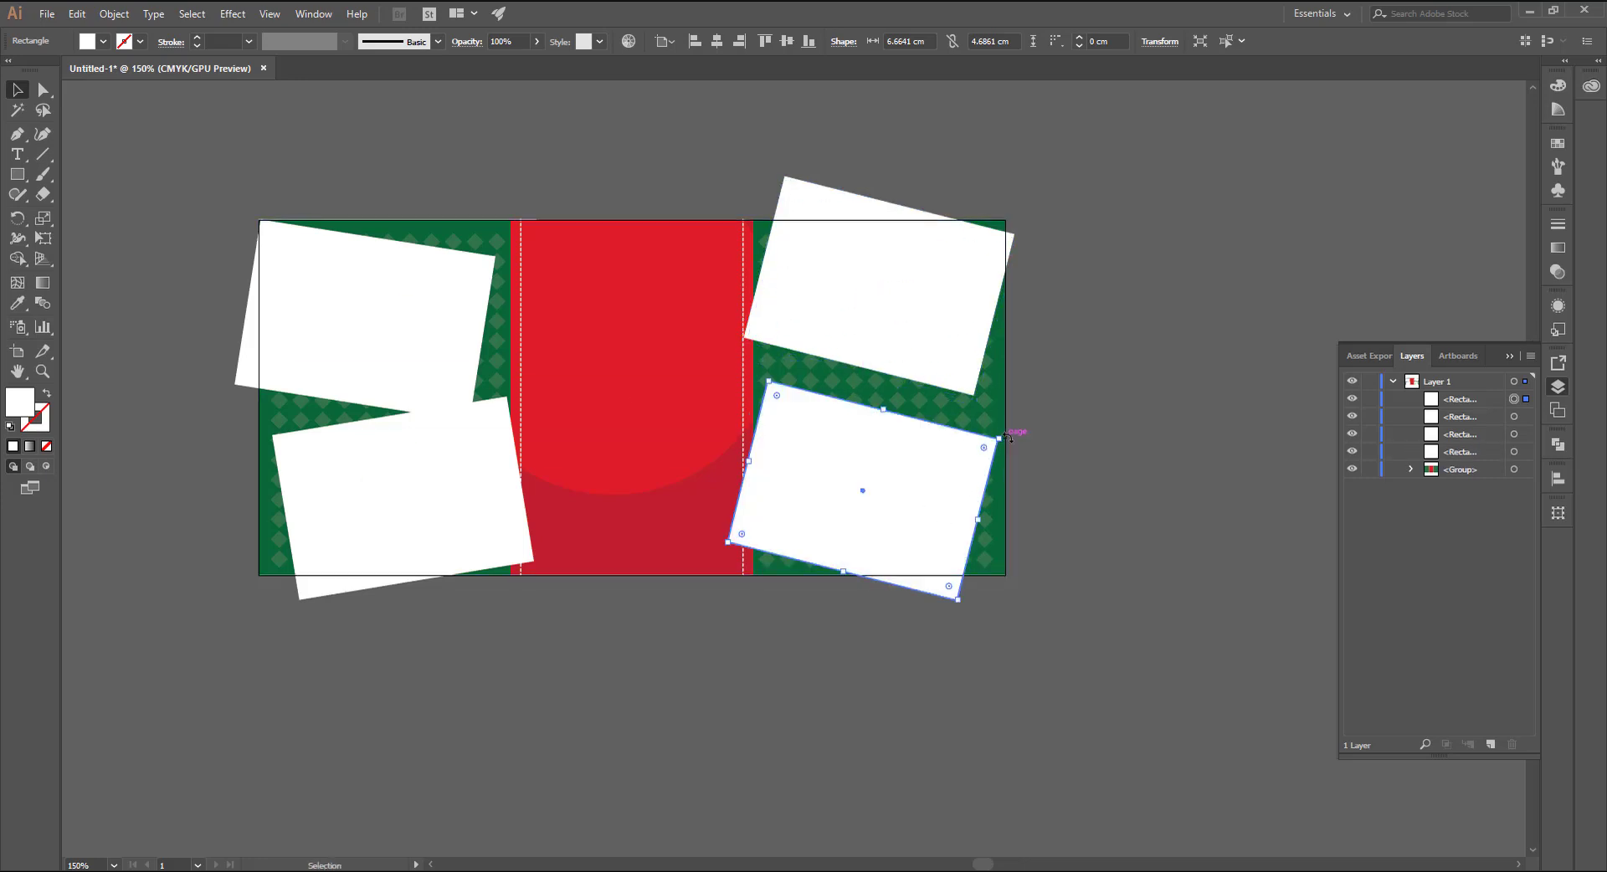
left_click_drag(1004, 435, 978, 429)
mouse_move(926, 479)
left_mouse_down()
mouse_move(931, 451)
mouse_move(955, 488)
left_mouse_up()
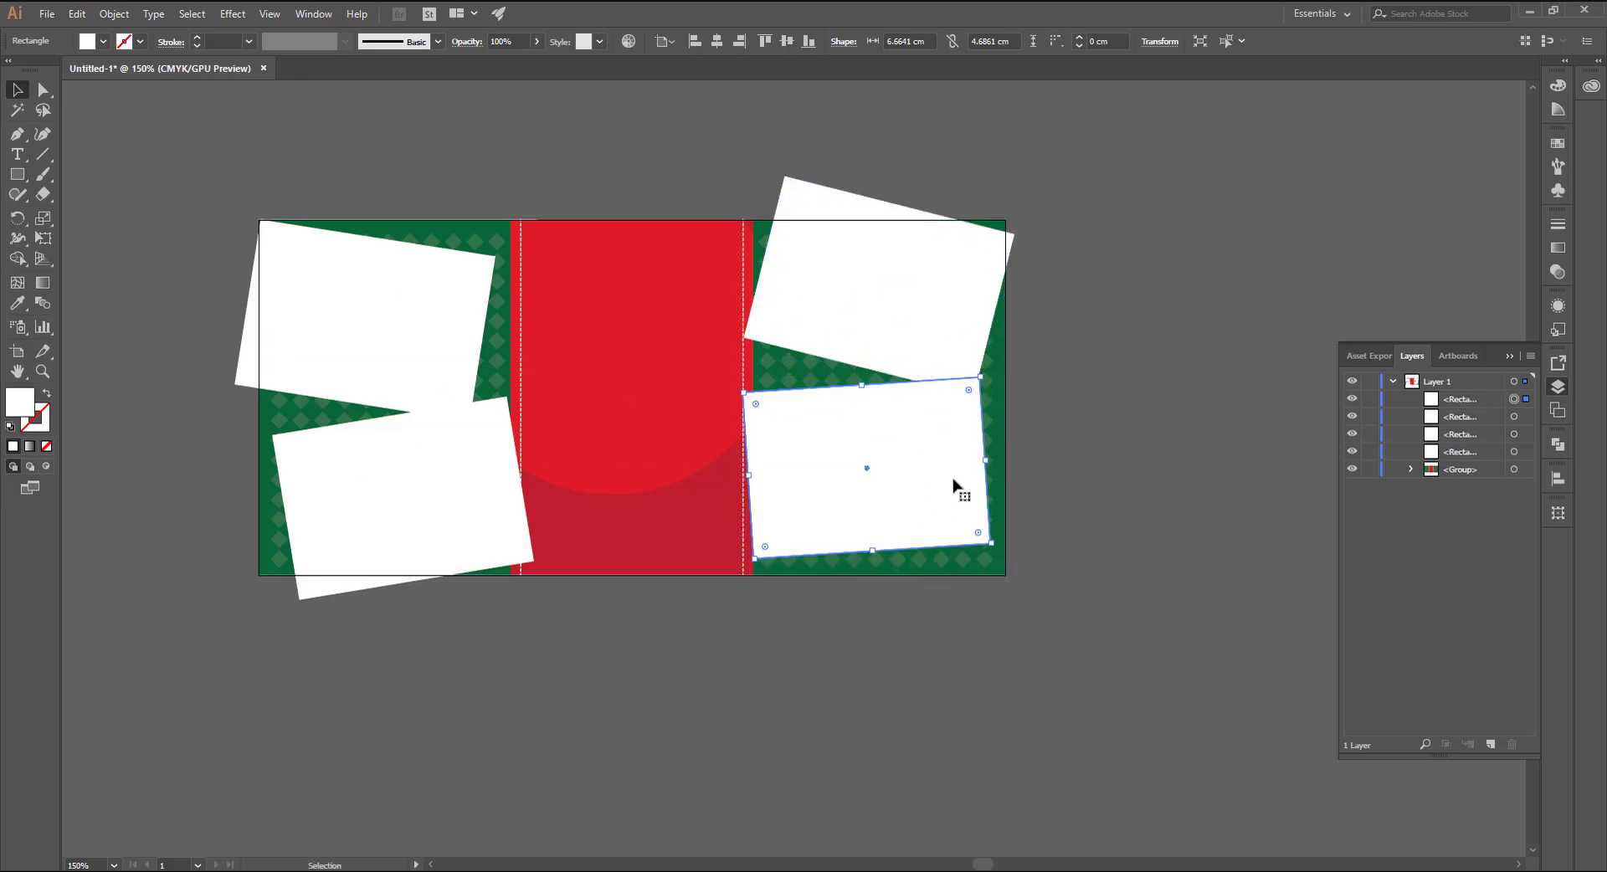
left_click(1098, 534)
Step: Ungroup the background into red and green groups and lock the green pattern group
right_click(688, 398)
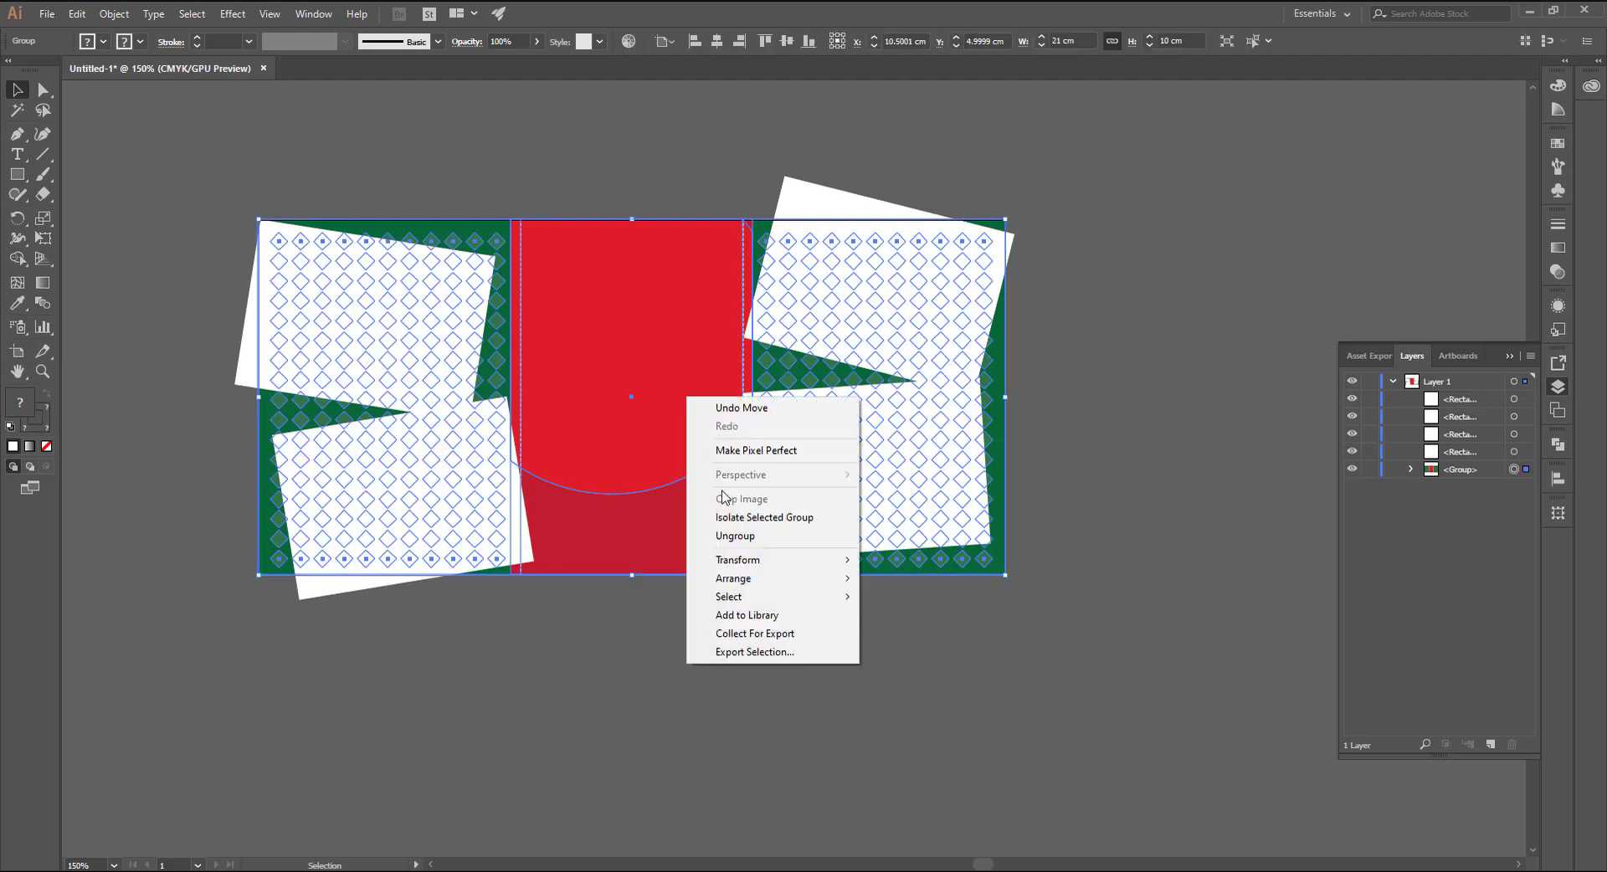
left_click(735, 536)
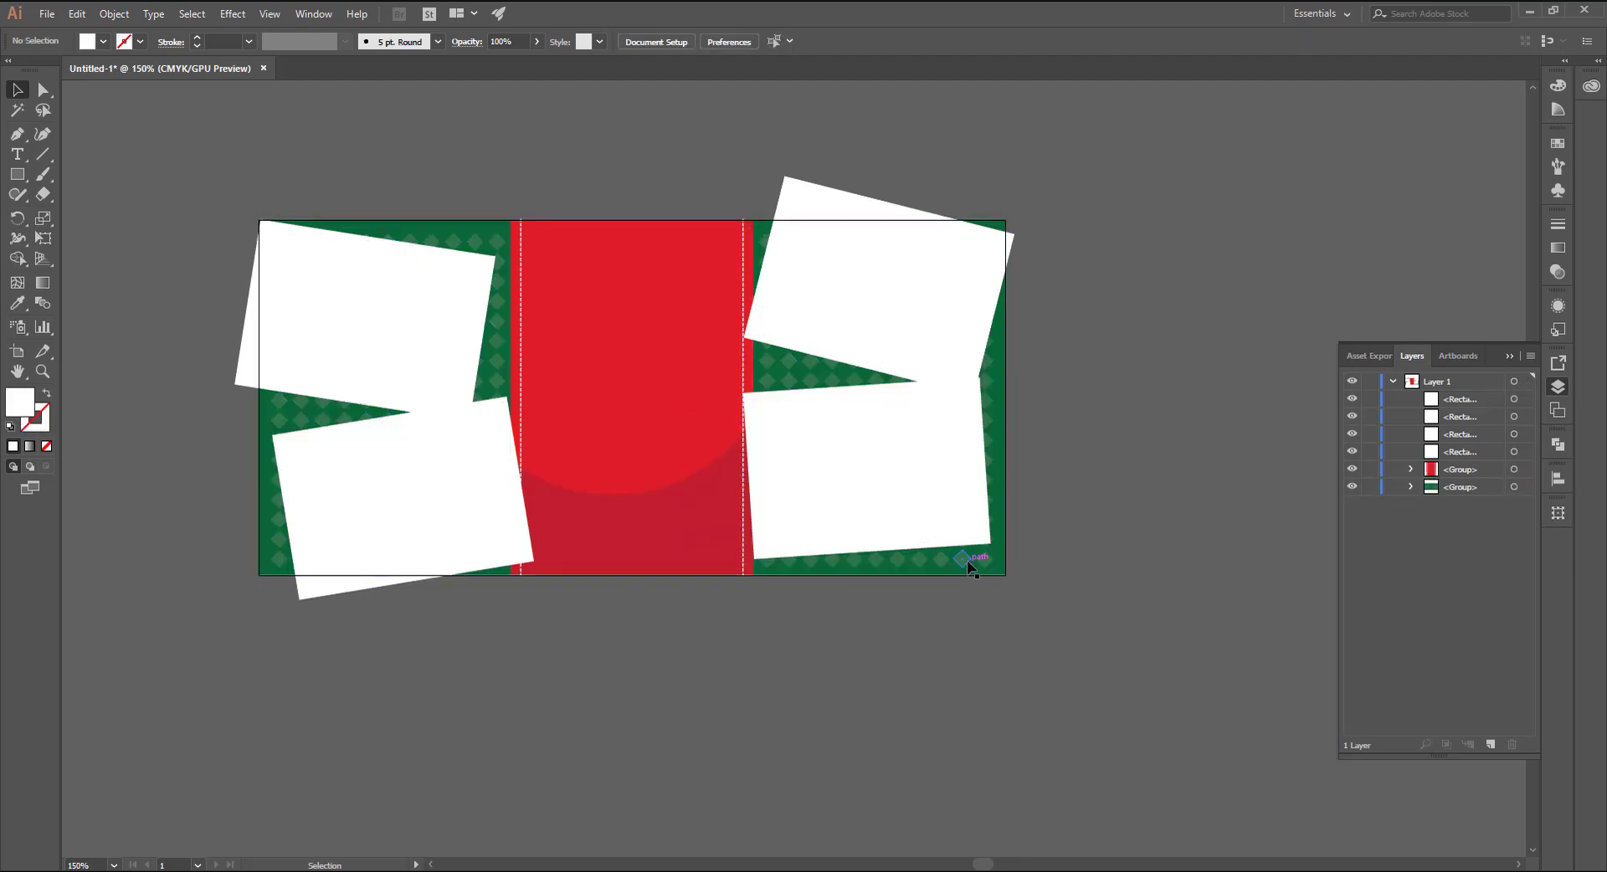
left_click(1368, 488)
left_click(1524, 469)
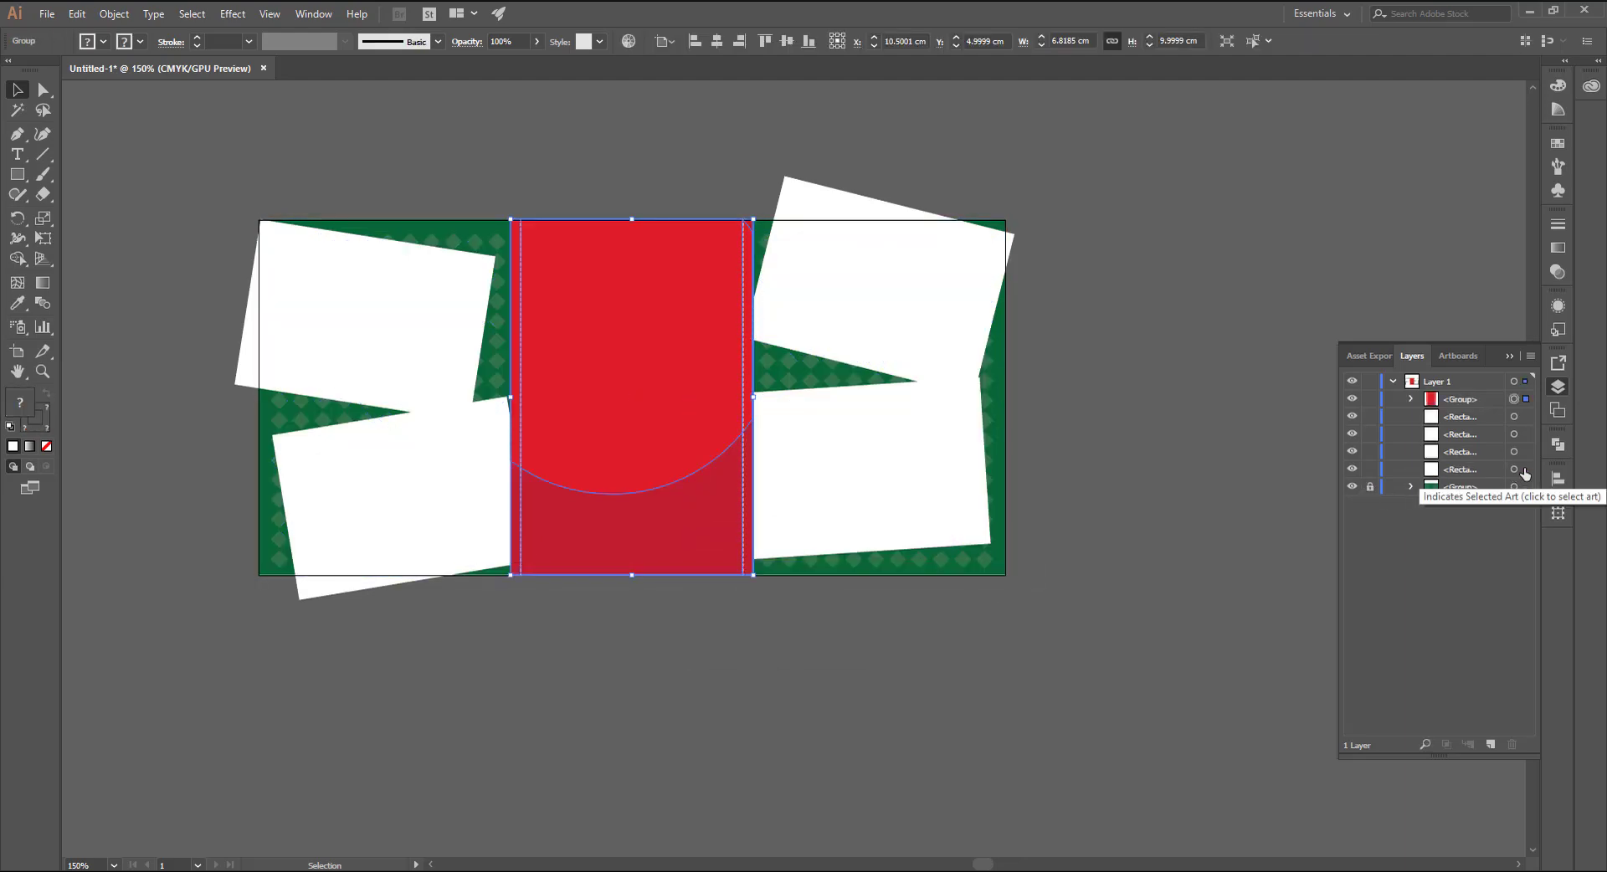
left_click(1239, 568)
Step: Resize and rotate the two right-hand rectangles so they tuck against the red strip
left_click(915, 341)
left_click_drag(749, 341, 738, 343)
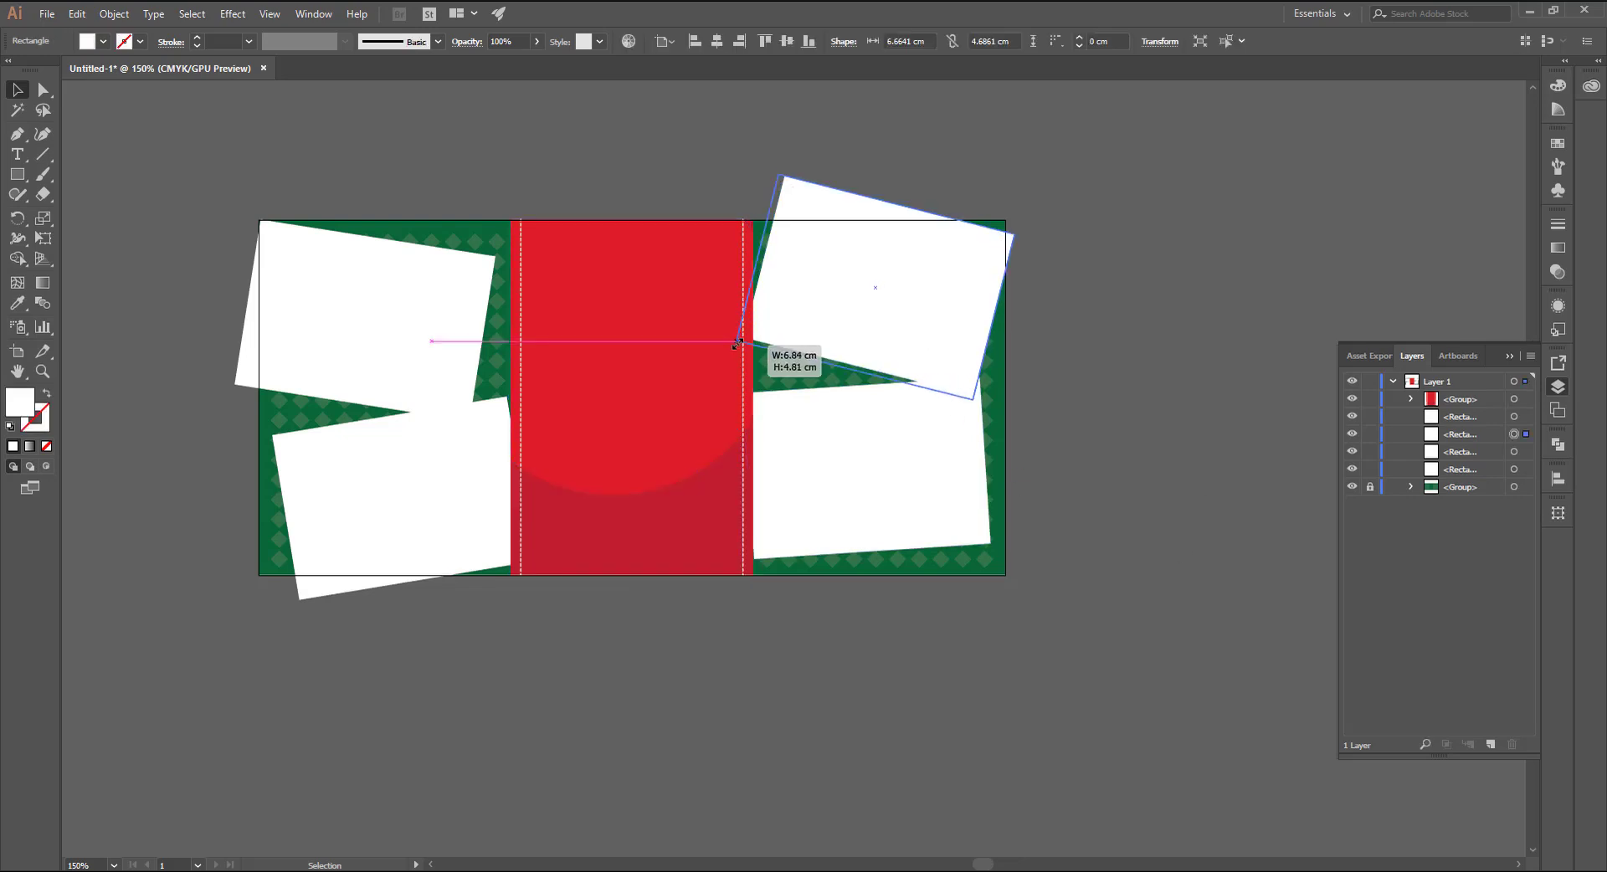
left_click(1108, 475)
left_click(961, 494)
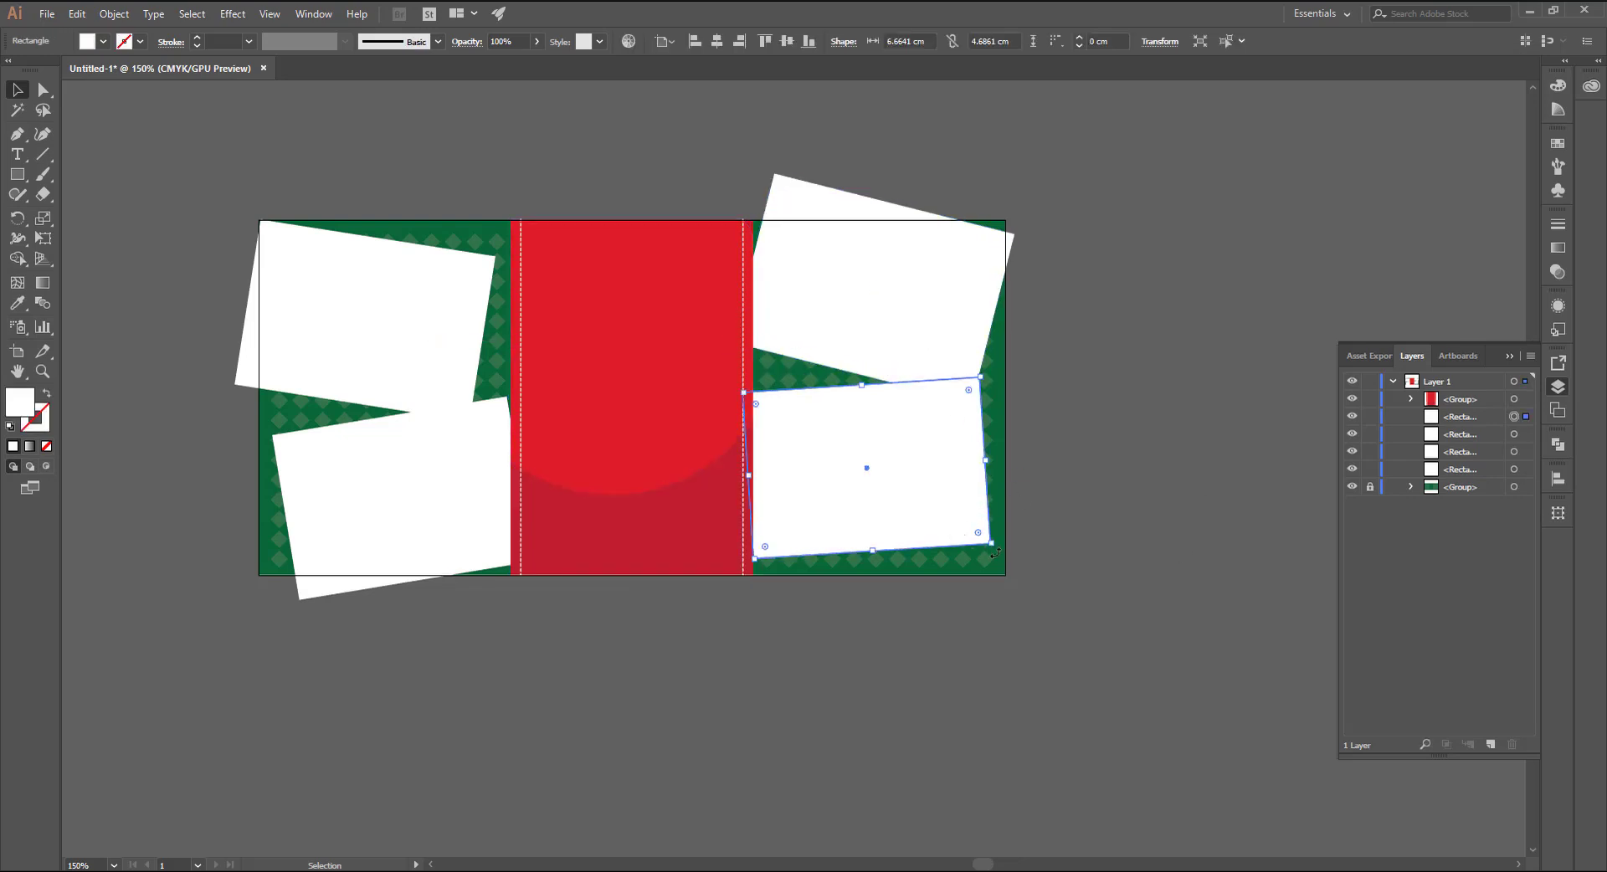
left_click_drag(997, 547, 999, 533)
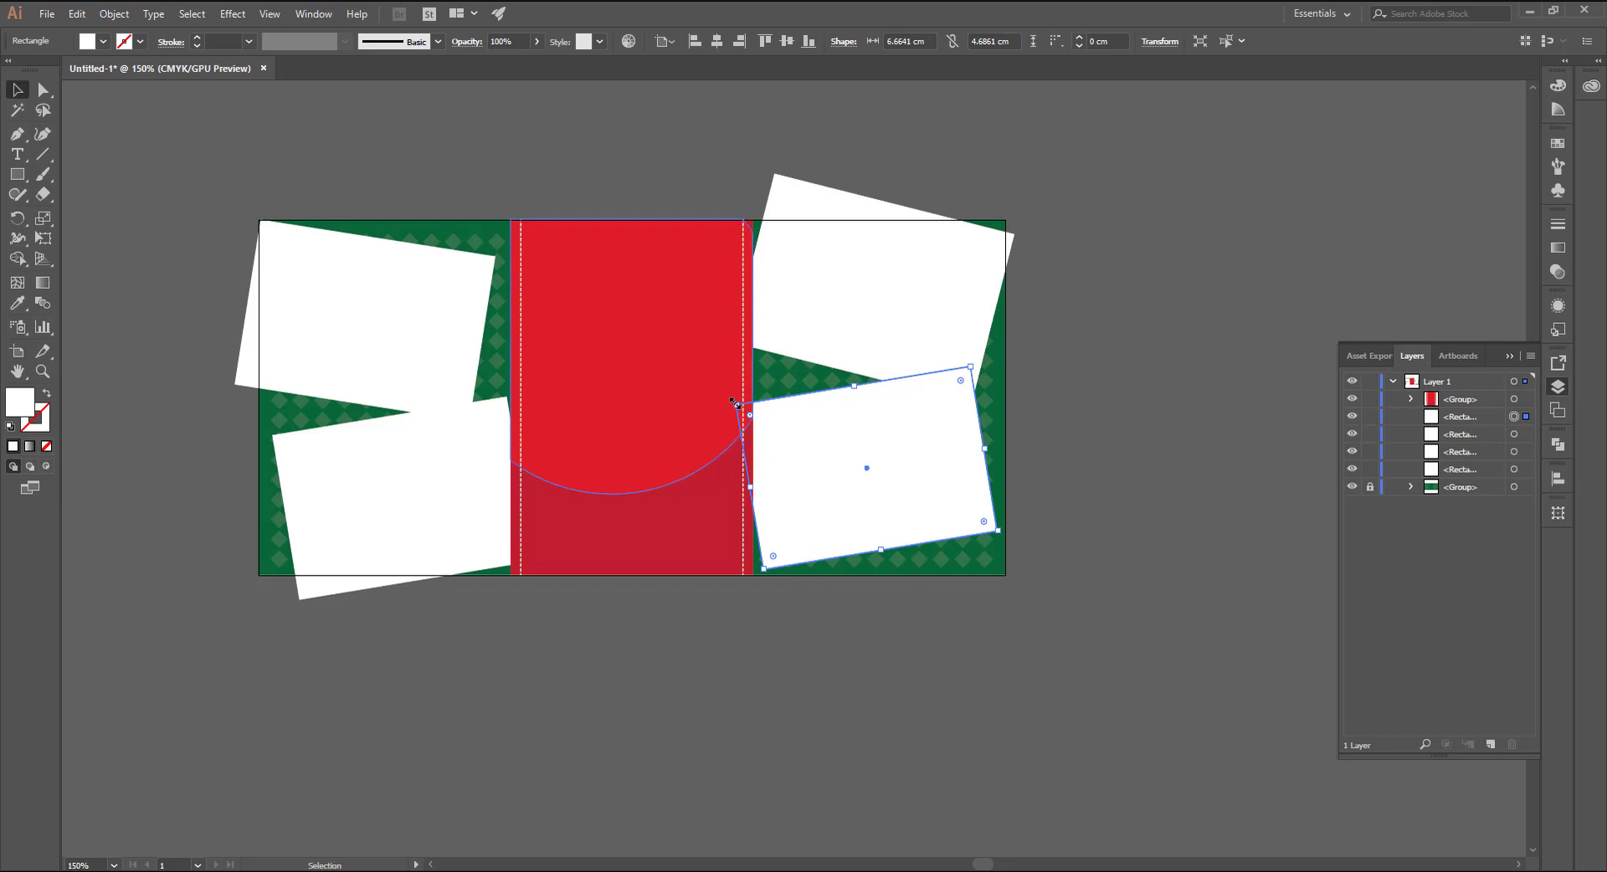
left_click_drag(734, 401, 718, 393)
left_click(817, 595)
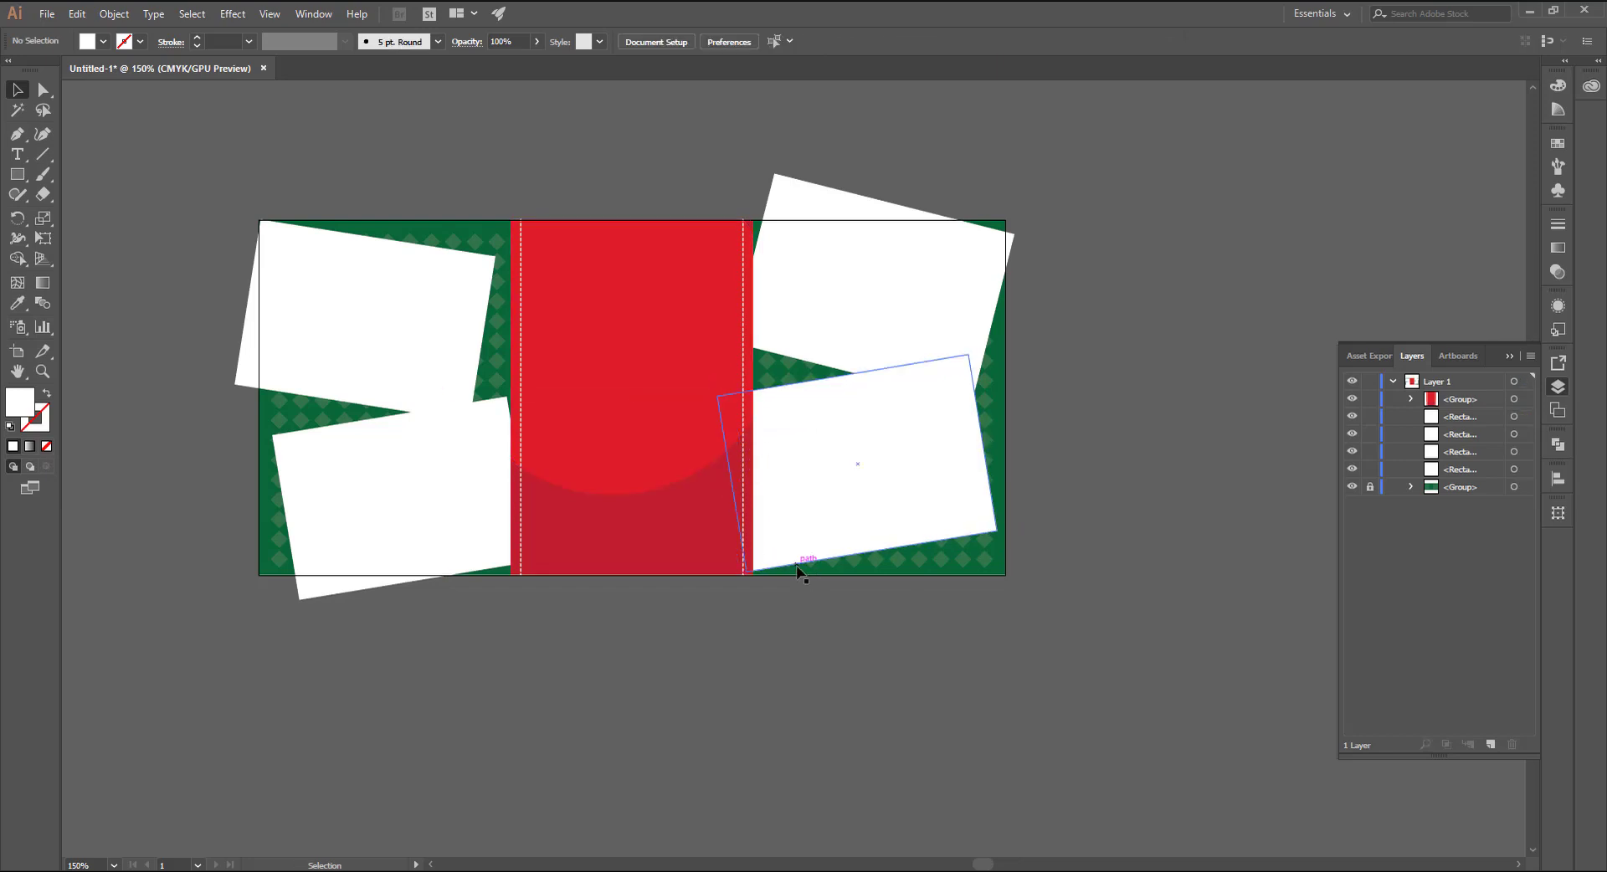
Step: Stretch and tilt the two left rectangles, then select all four white rectangles
left_click(435, 335)
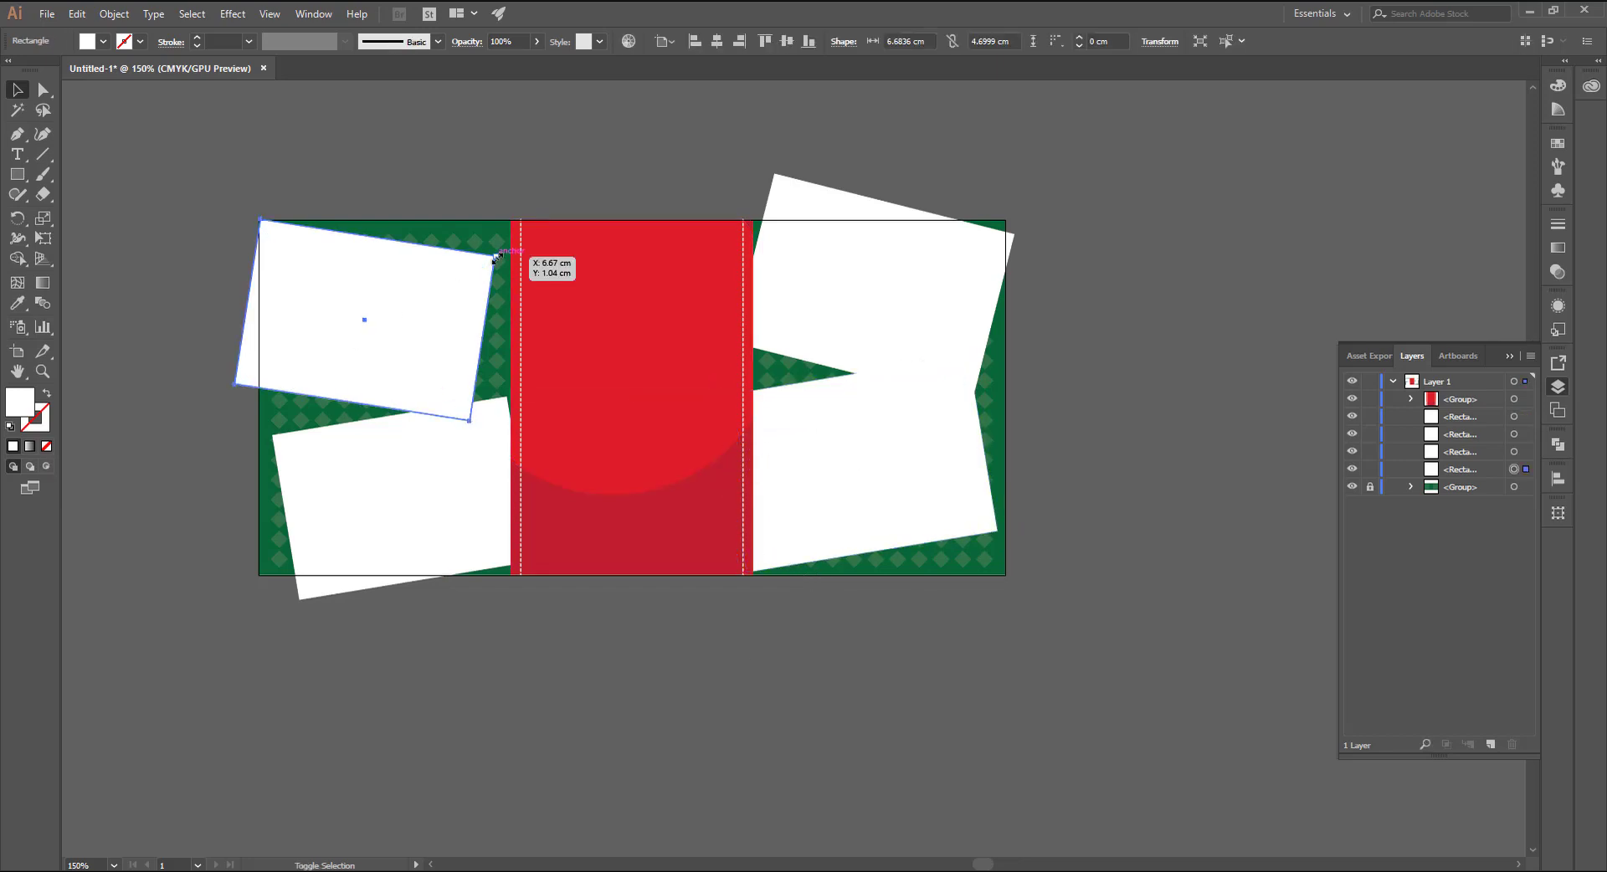
left_click_drag(494, 257, 502, 252)
left_click(301, 494)
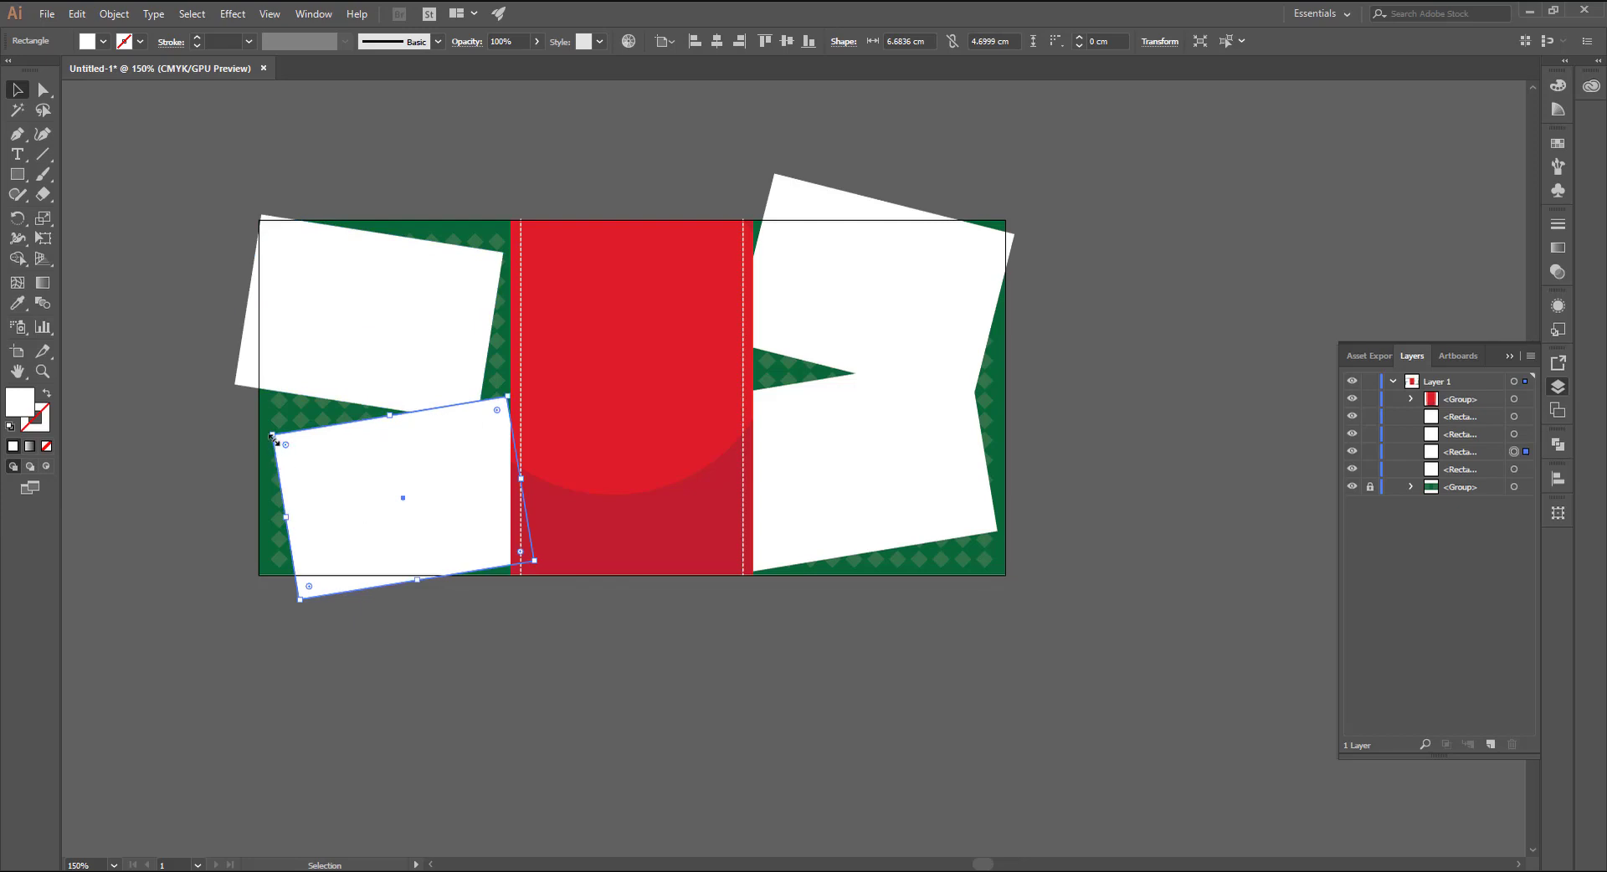
left_click_drag(273, 437, 265, 428)
left_click(423, 369, "shift")
left_click(872, 310, "shift")
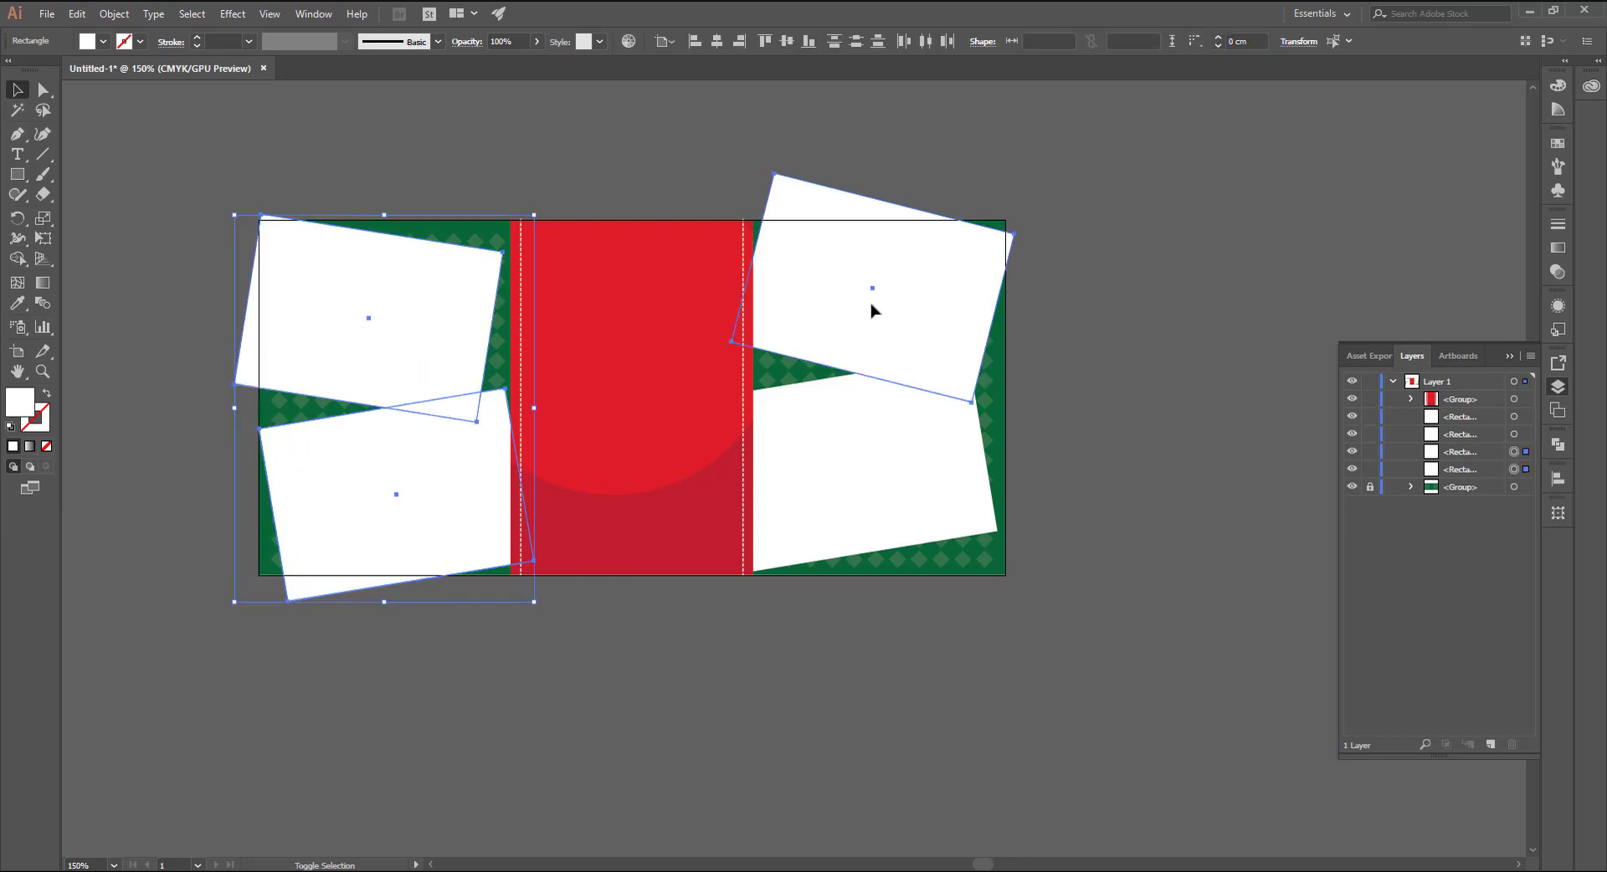
left_click(814, 488, "shift")
left_click(127, 17)
mouse_move(133, 394)
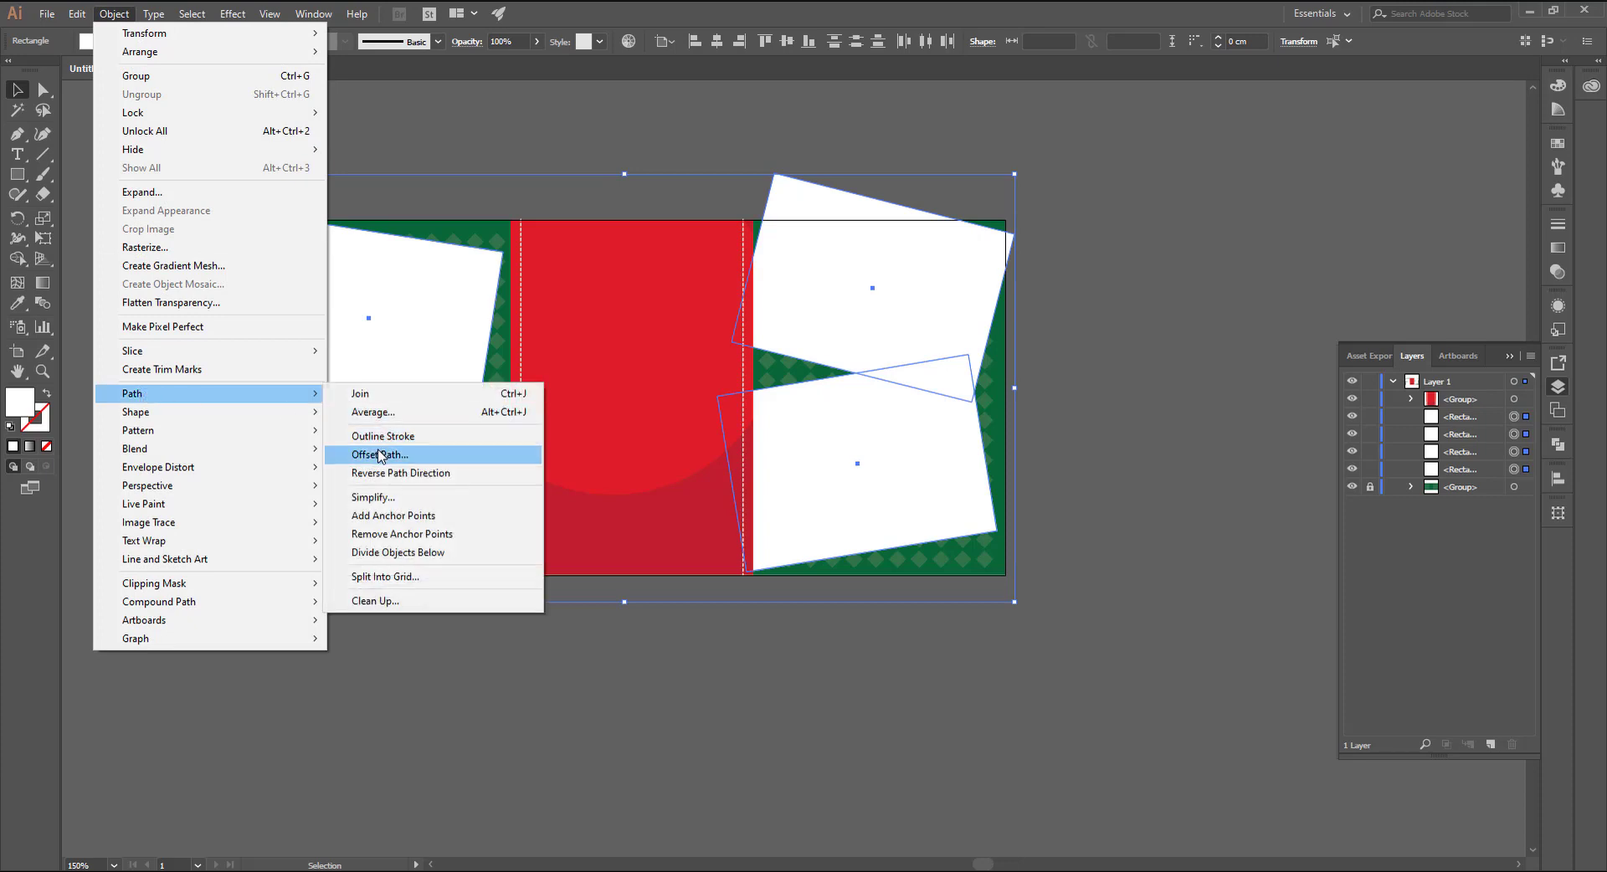
Step: Create inset copies of the four rectangles with an Offset Path of -0.3
left_click(380, 455)
left_click(339, 299)
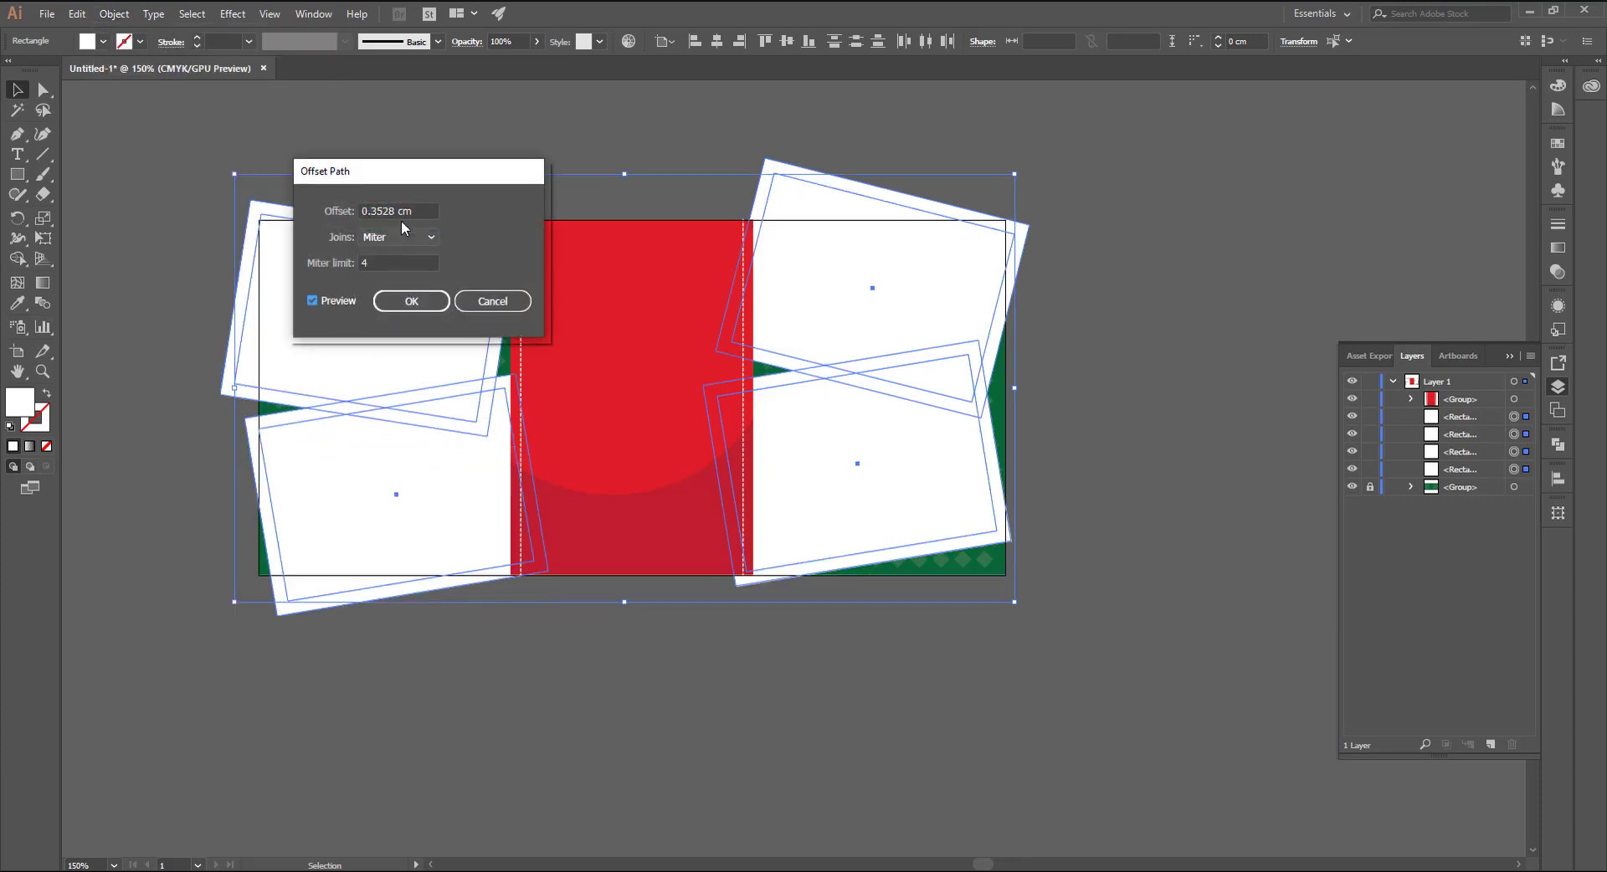
double_click(425, 211)
type("-0.3")
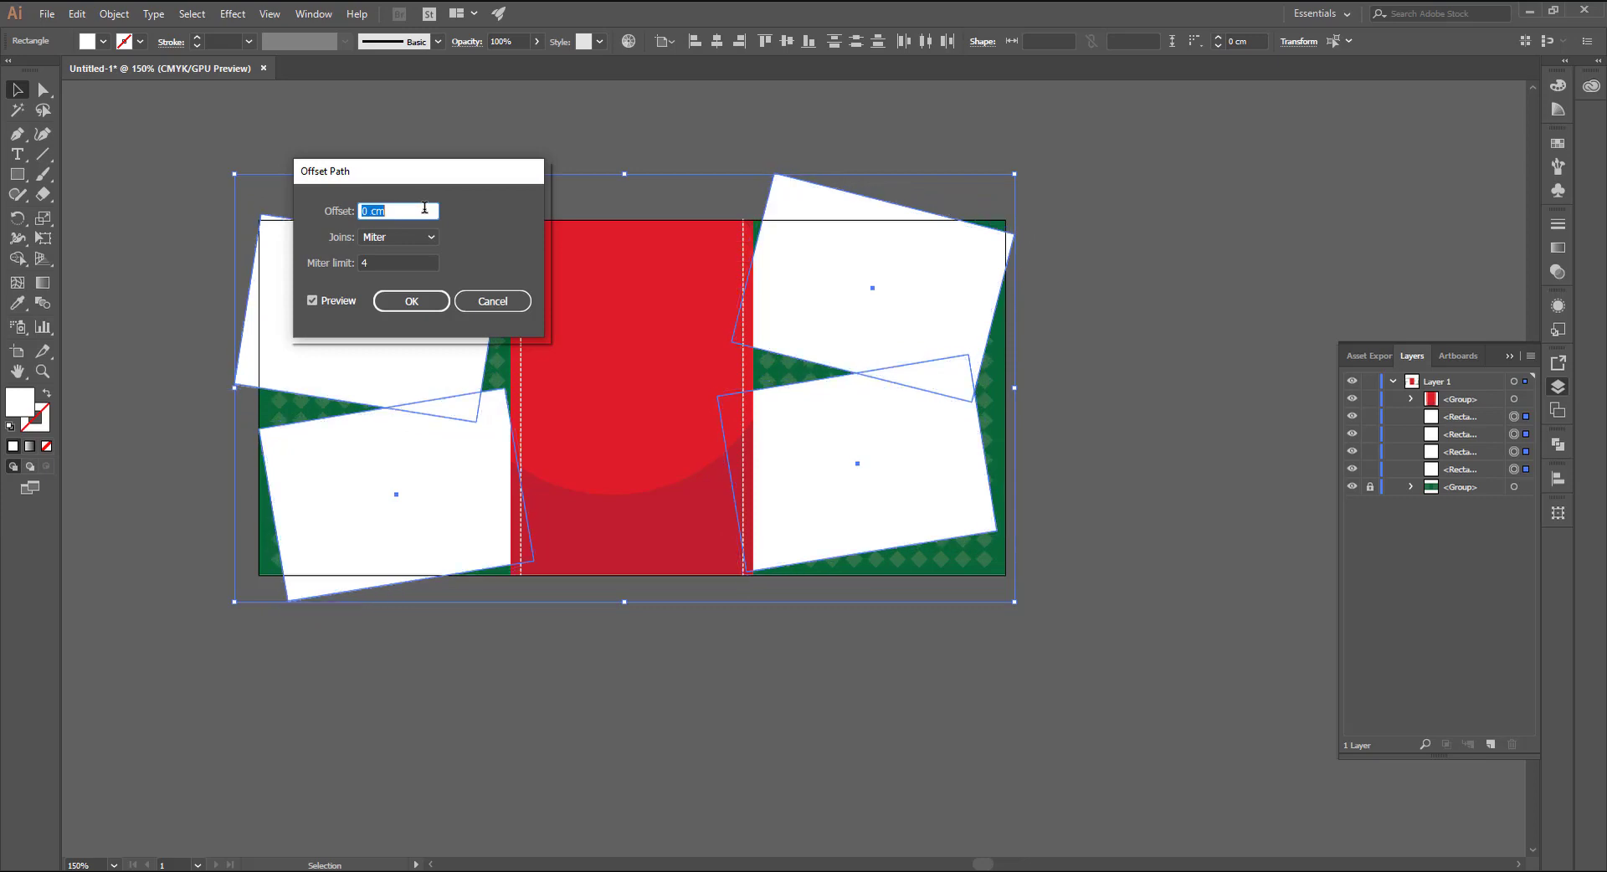
left_click(411, 301)
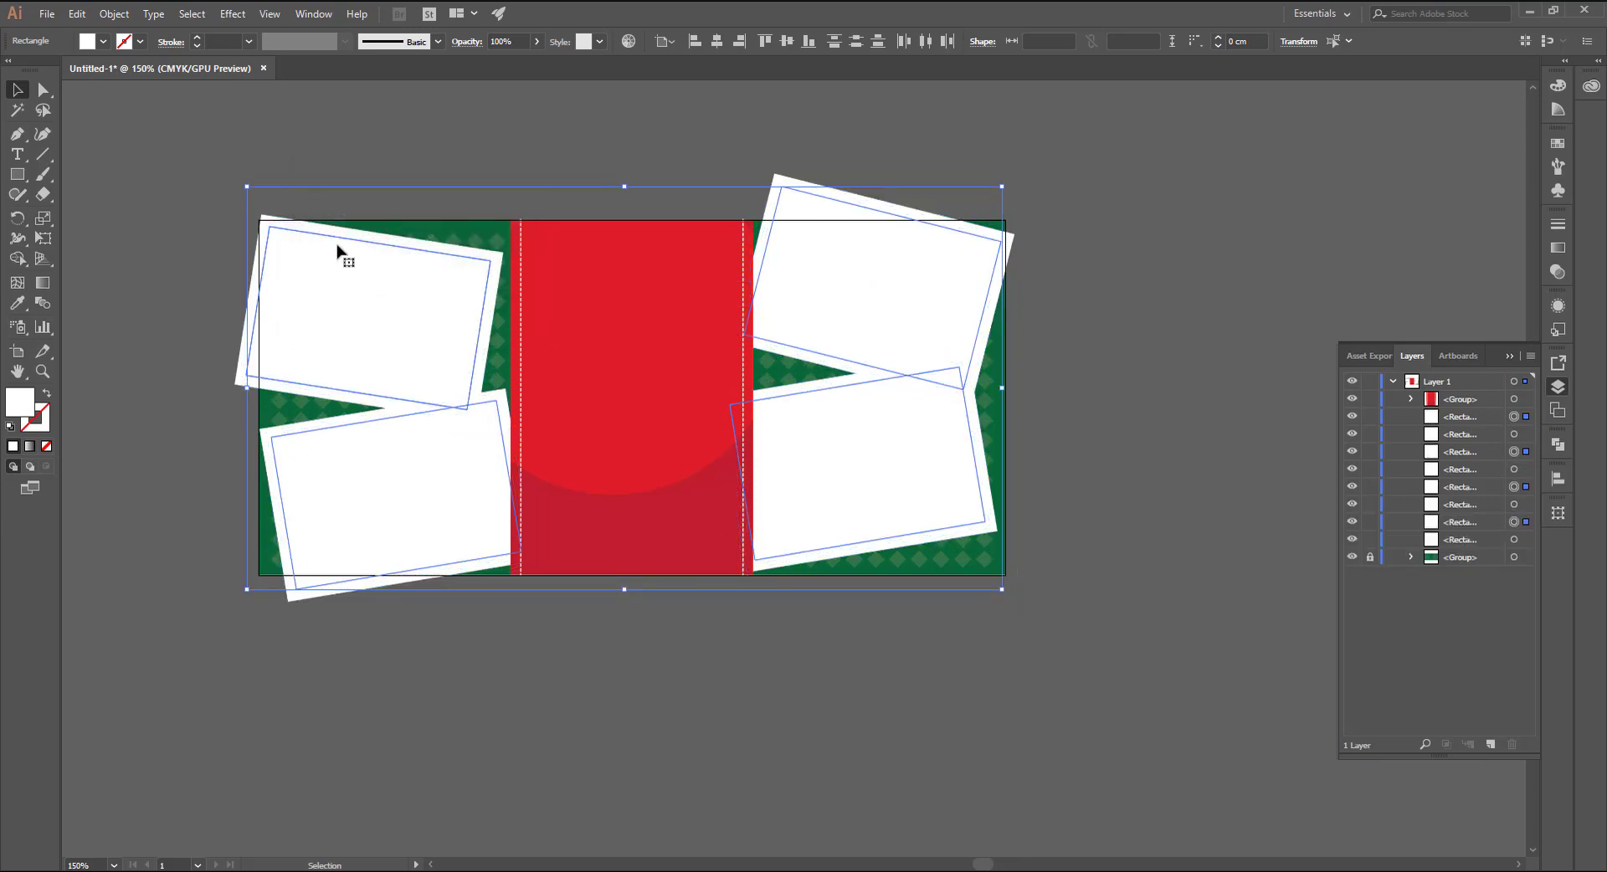
Step: Fill the four inner frames with black and recentre the card in view
left_click(43, 73)
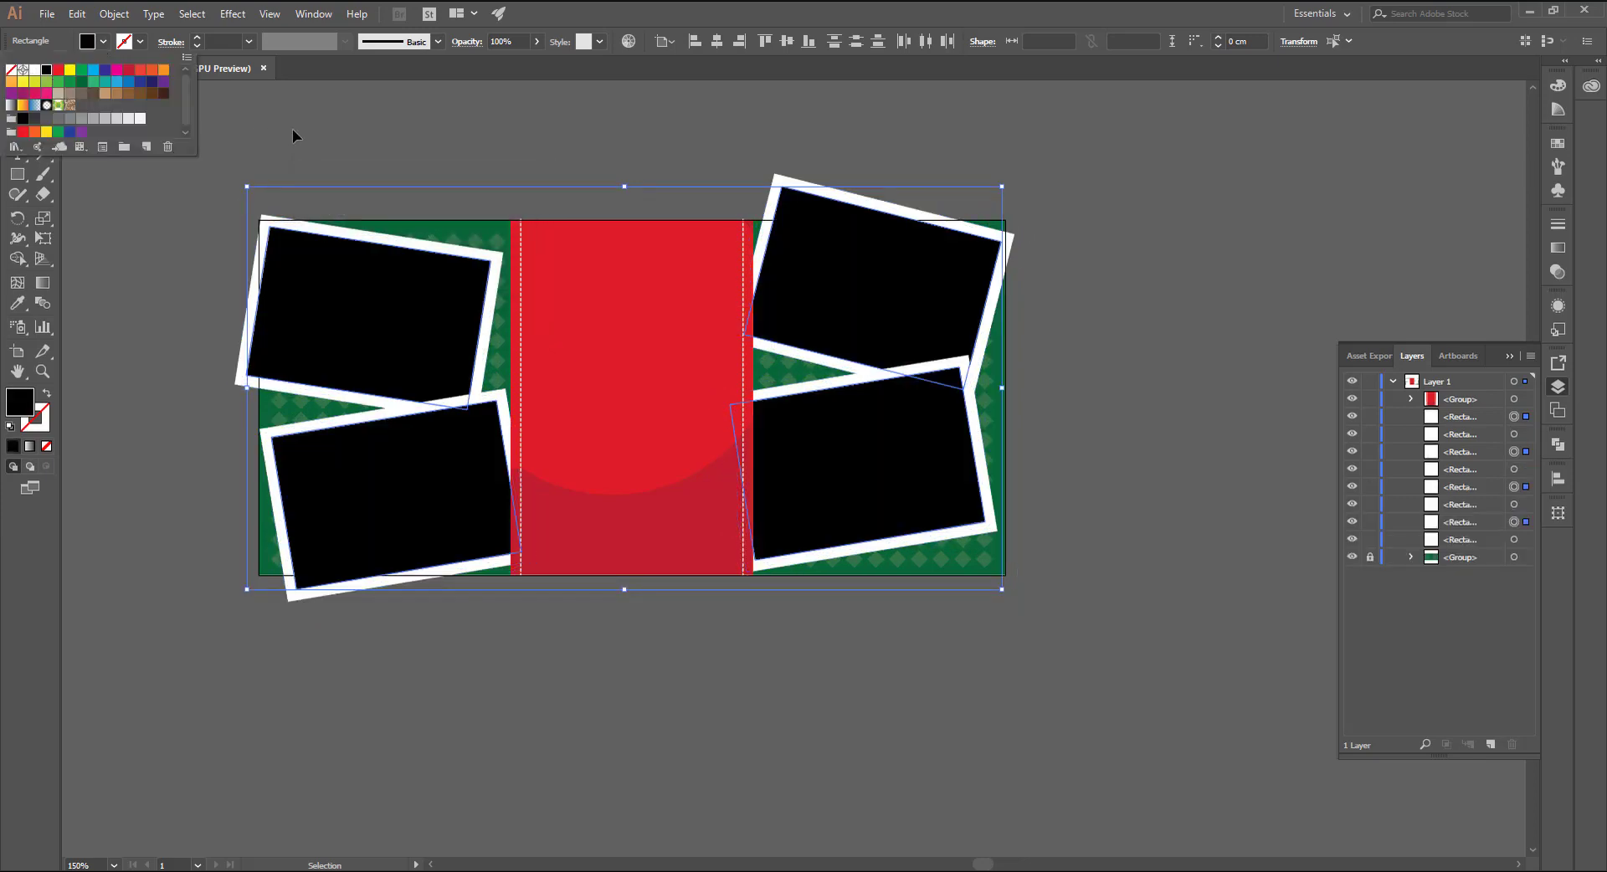
left_click(293, 129)
scroll(535, 335, "up", 1)
left_click_drag(553, 356, 604, 376)
Step: Place the crispy wings photo, scale it over the upper-left frame, and send it to back
left_click(46, 14)
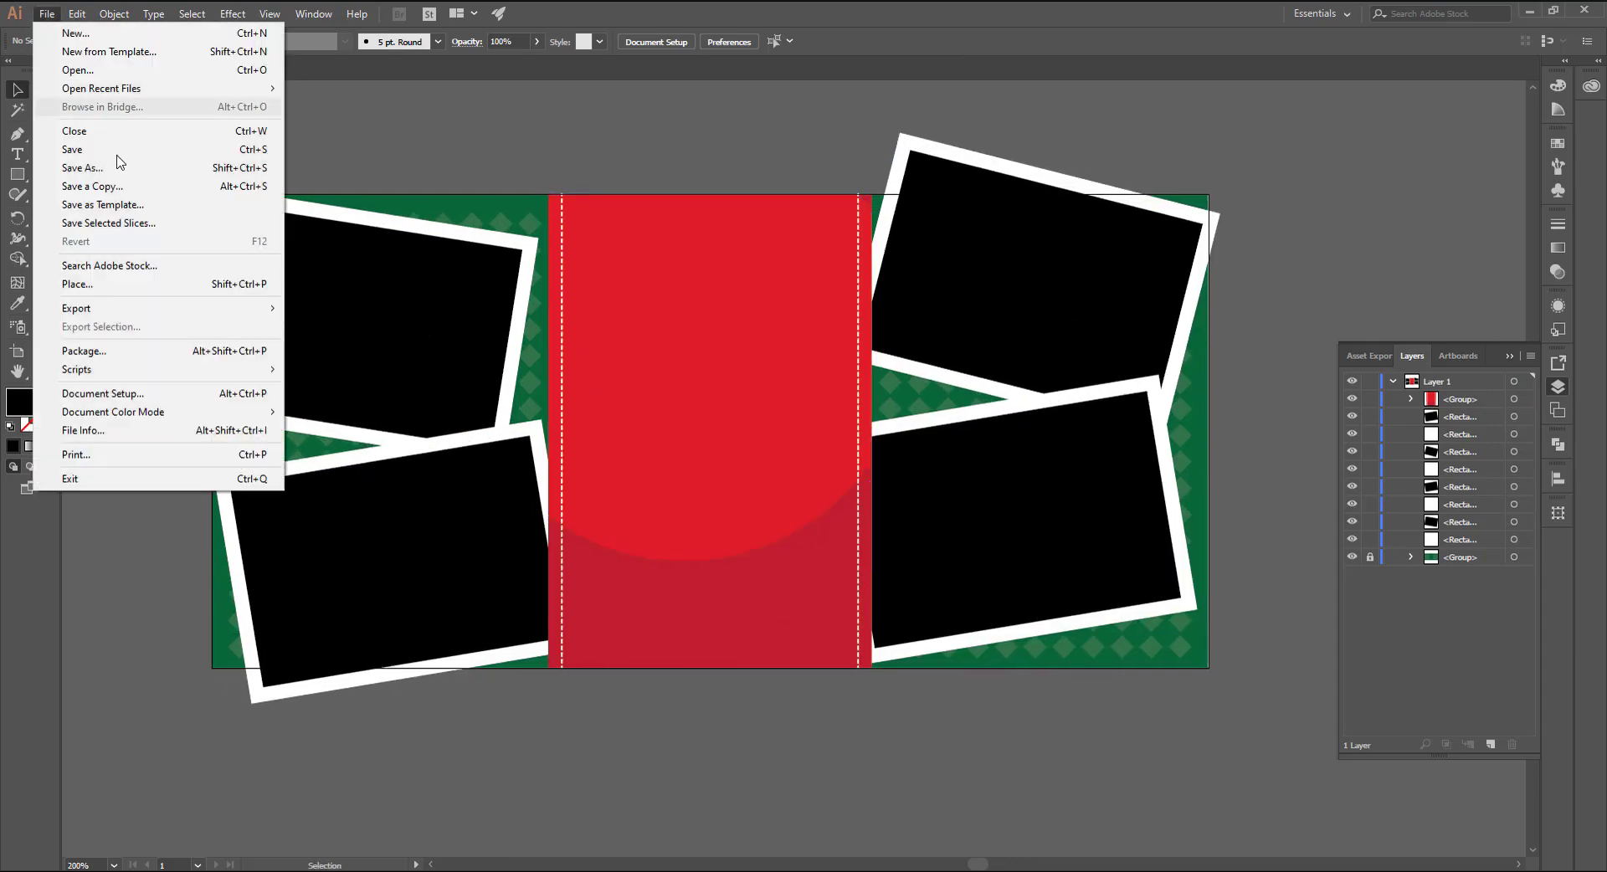
left_click(67, 280)
left_click(288, 146)
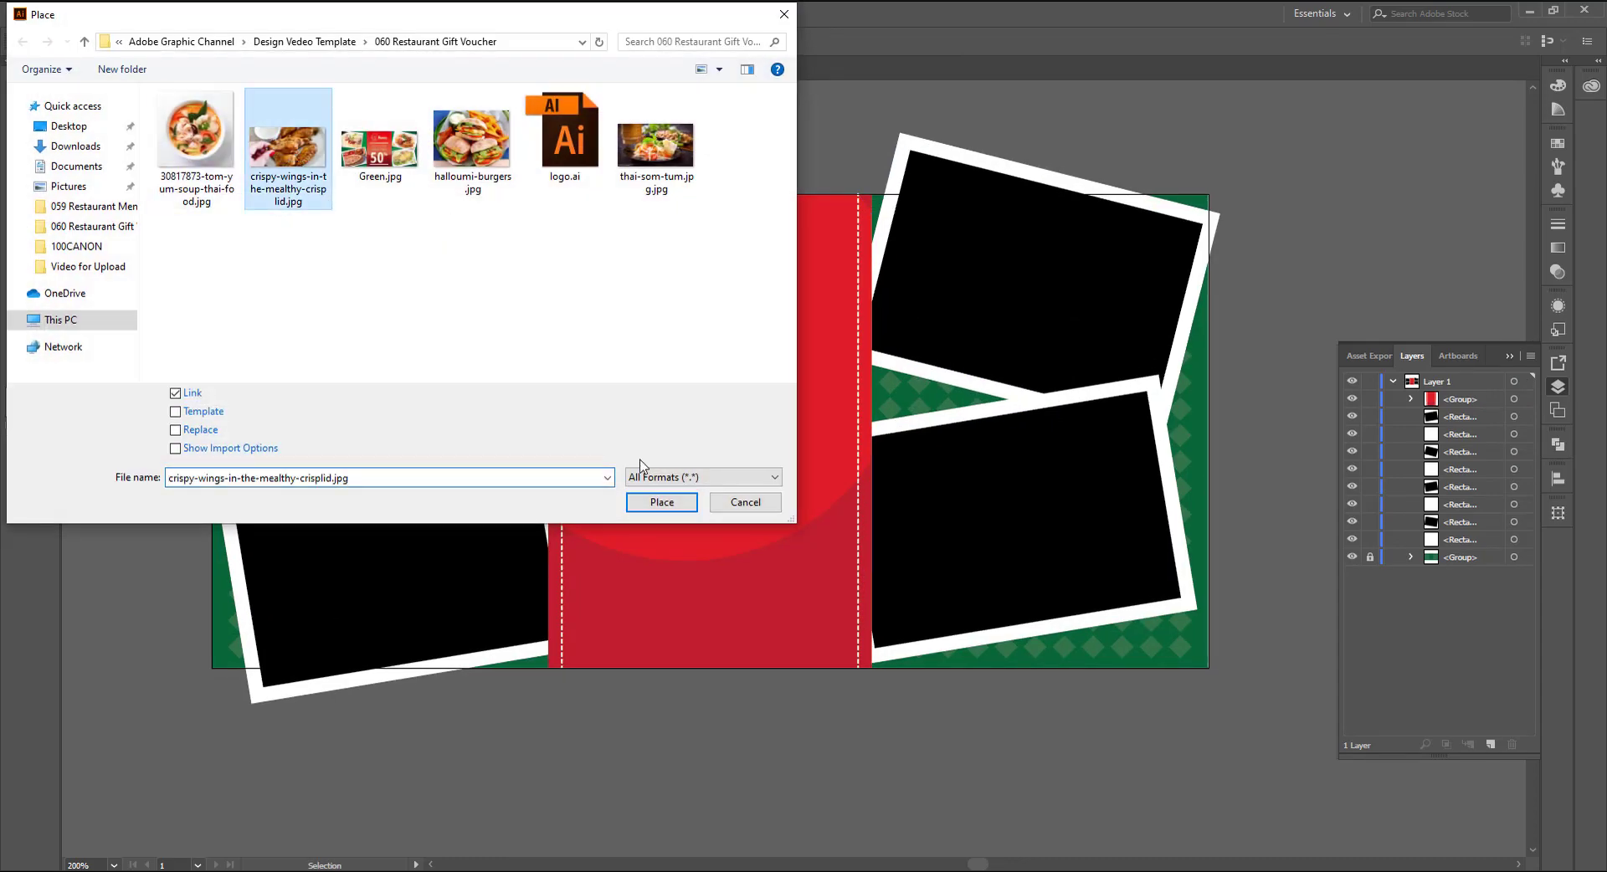
left_click(662, 501)
left_click(269, 271)
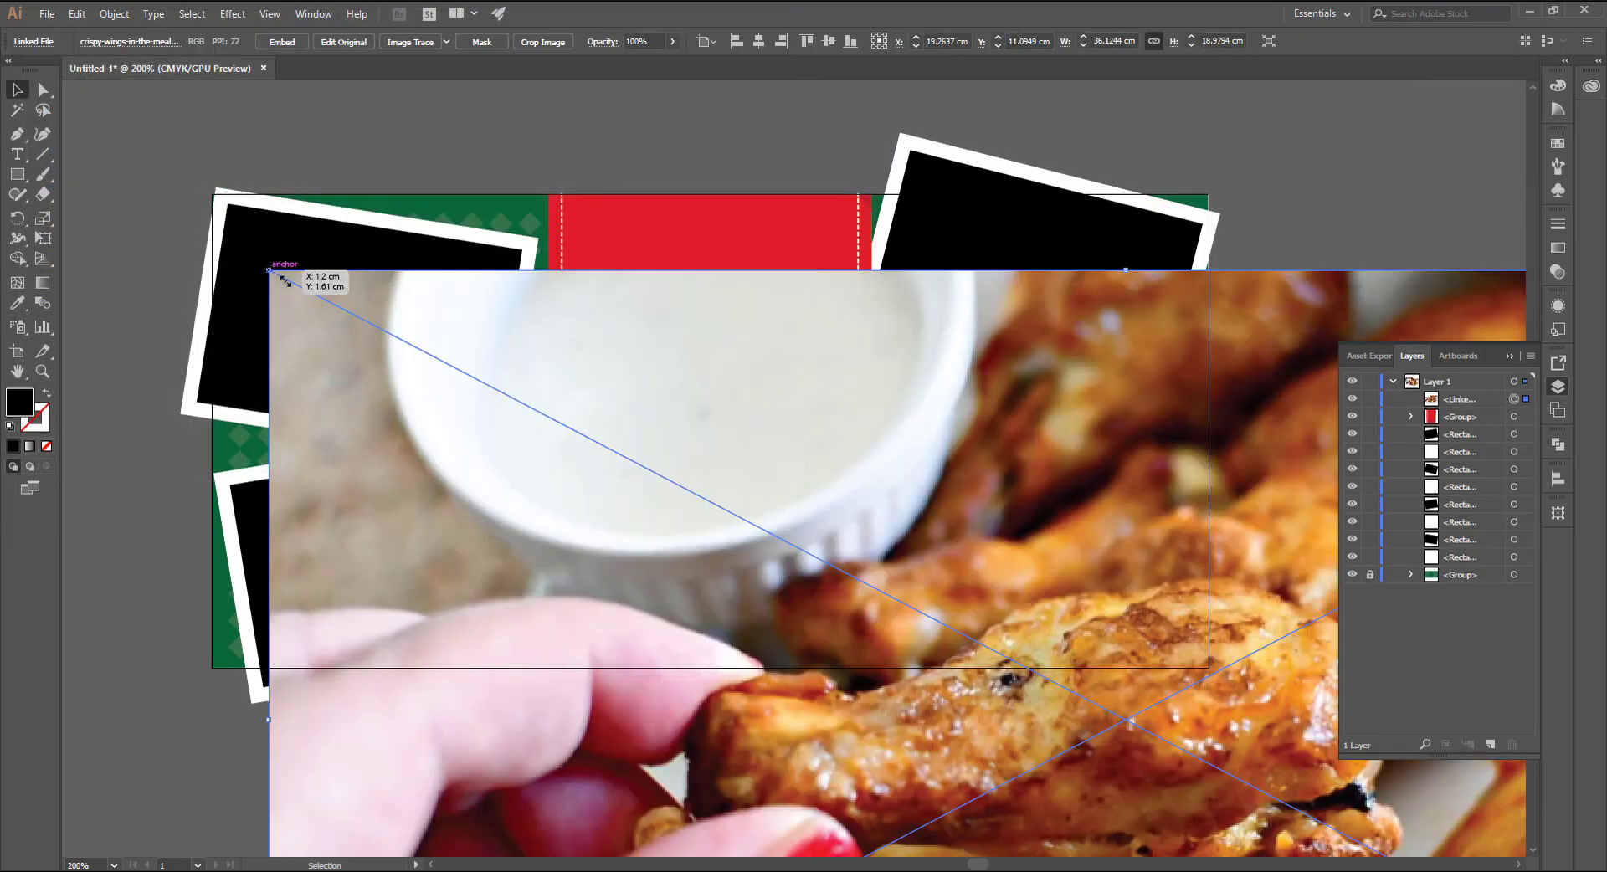
left_click_drag(286, 281, 862, 578)
left_click_drag(1077, 688, 338, 303)
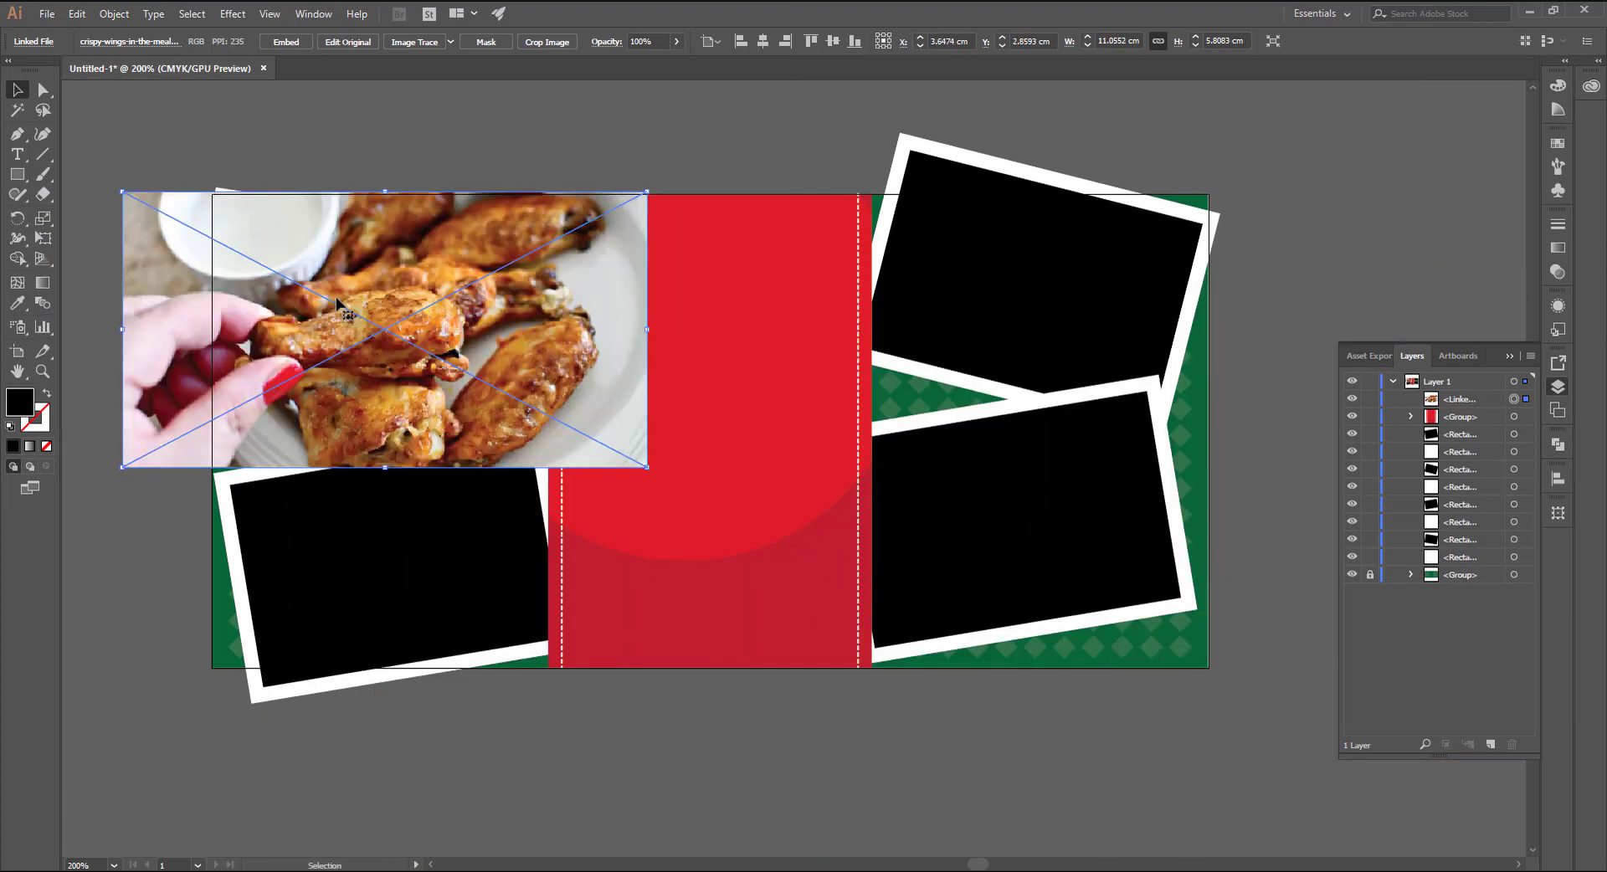
key("ctrl+bracketleft")
key("ctrl+shift+bracketleft")
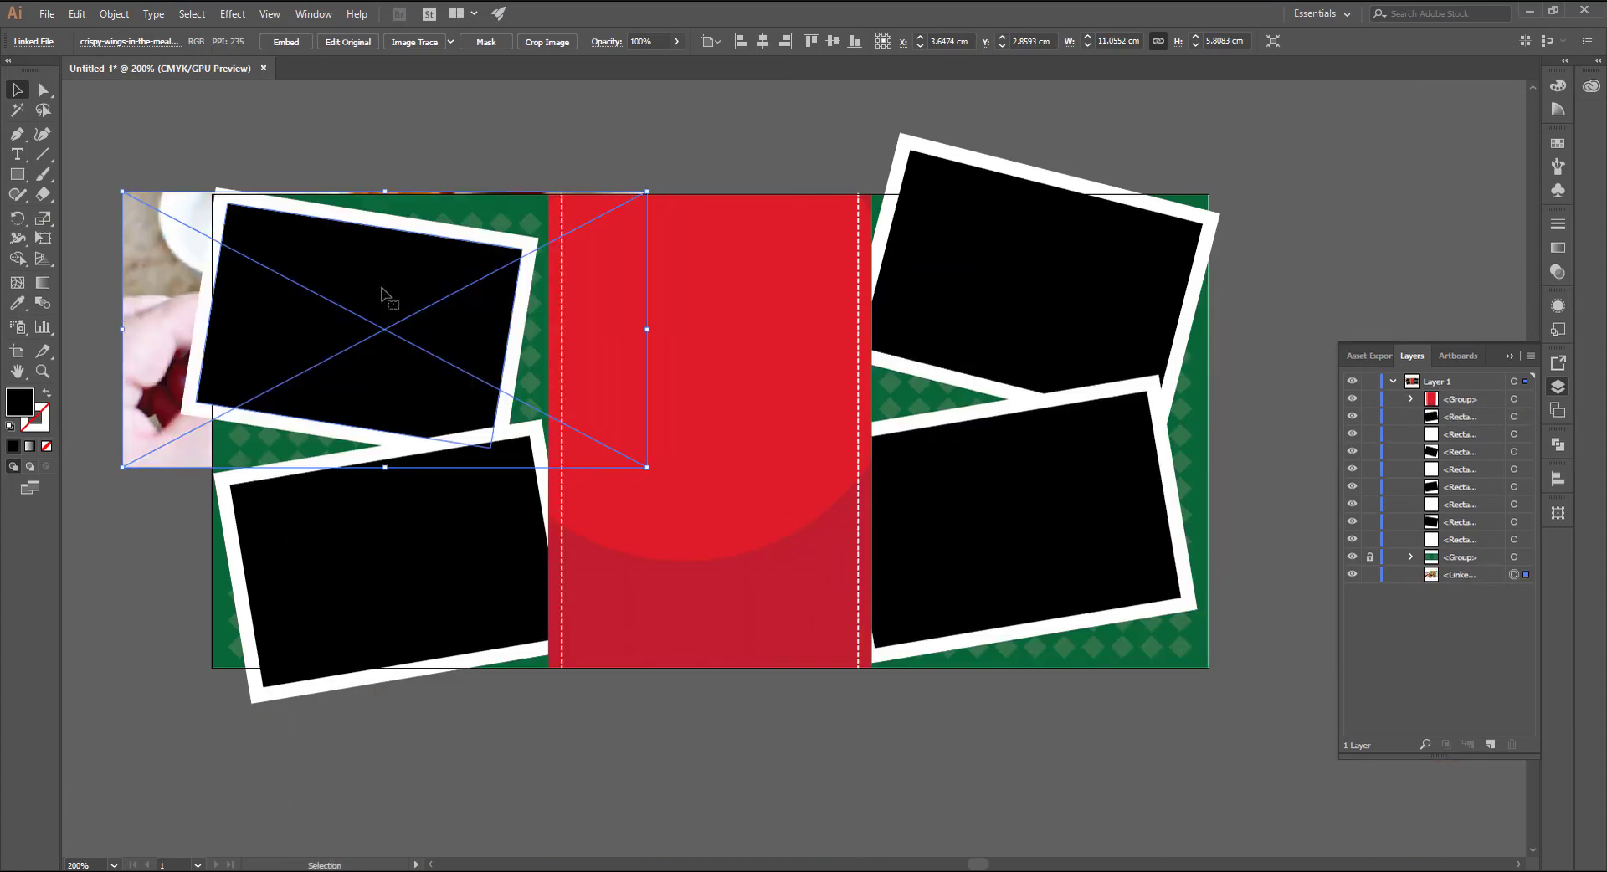
Step: Clip the wings photo into the upper-left frame and scale it to fit
right_click(392, 277)
left_click(452, 399)
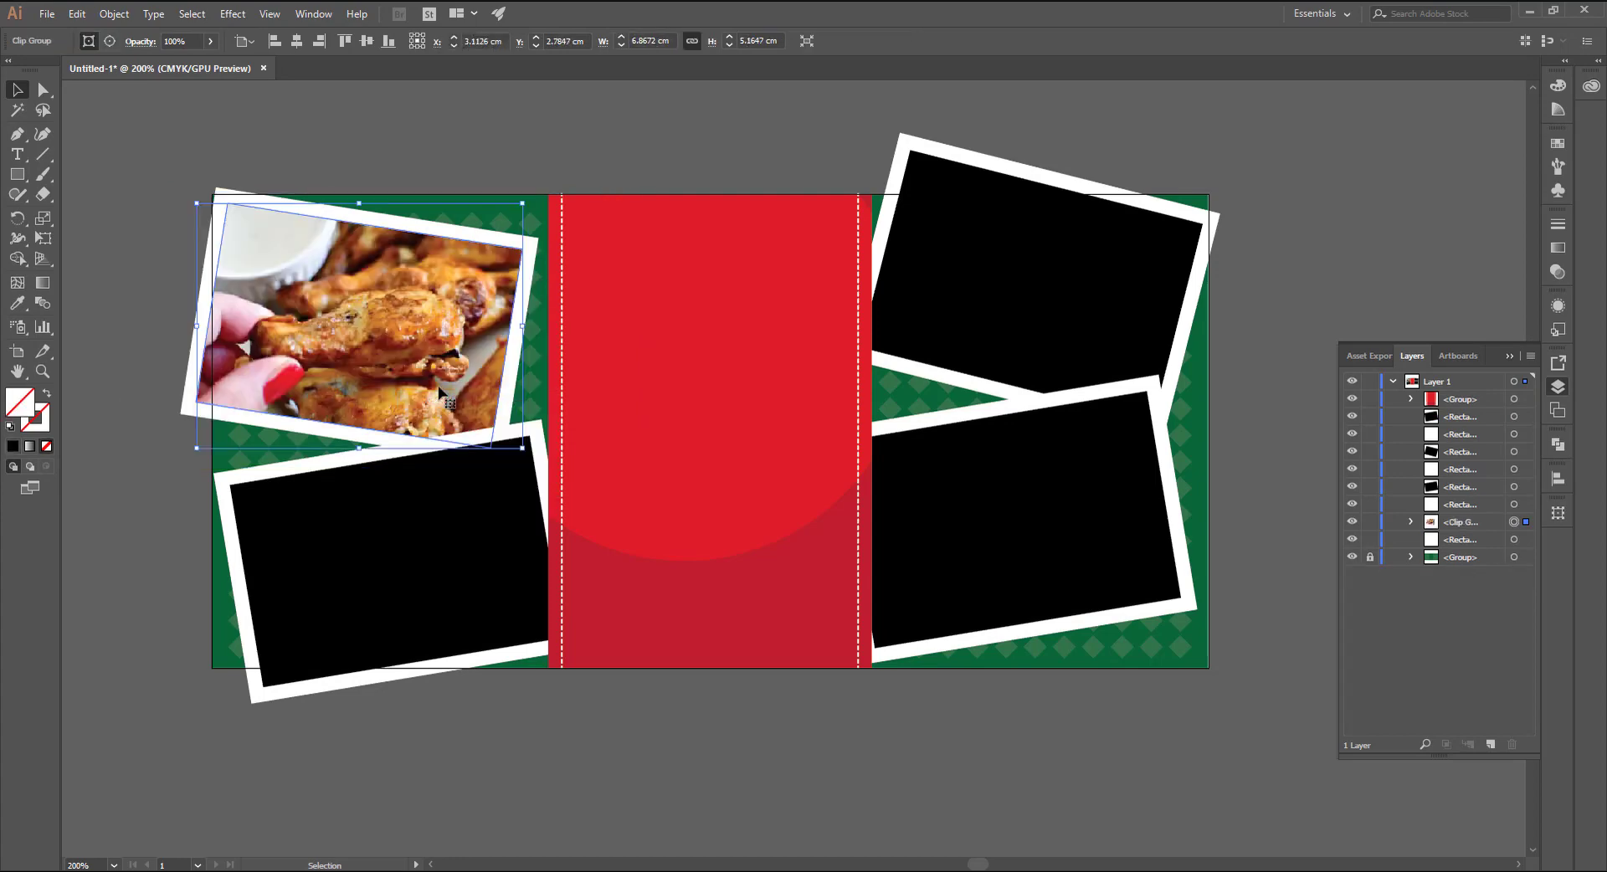
double_click(428, 377)
left_click(428, 377)
left_click_drag(647, 467, 619, 452)
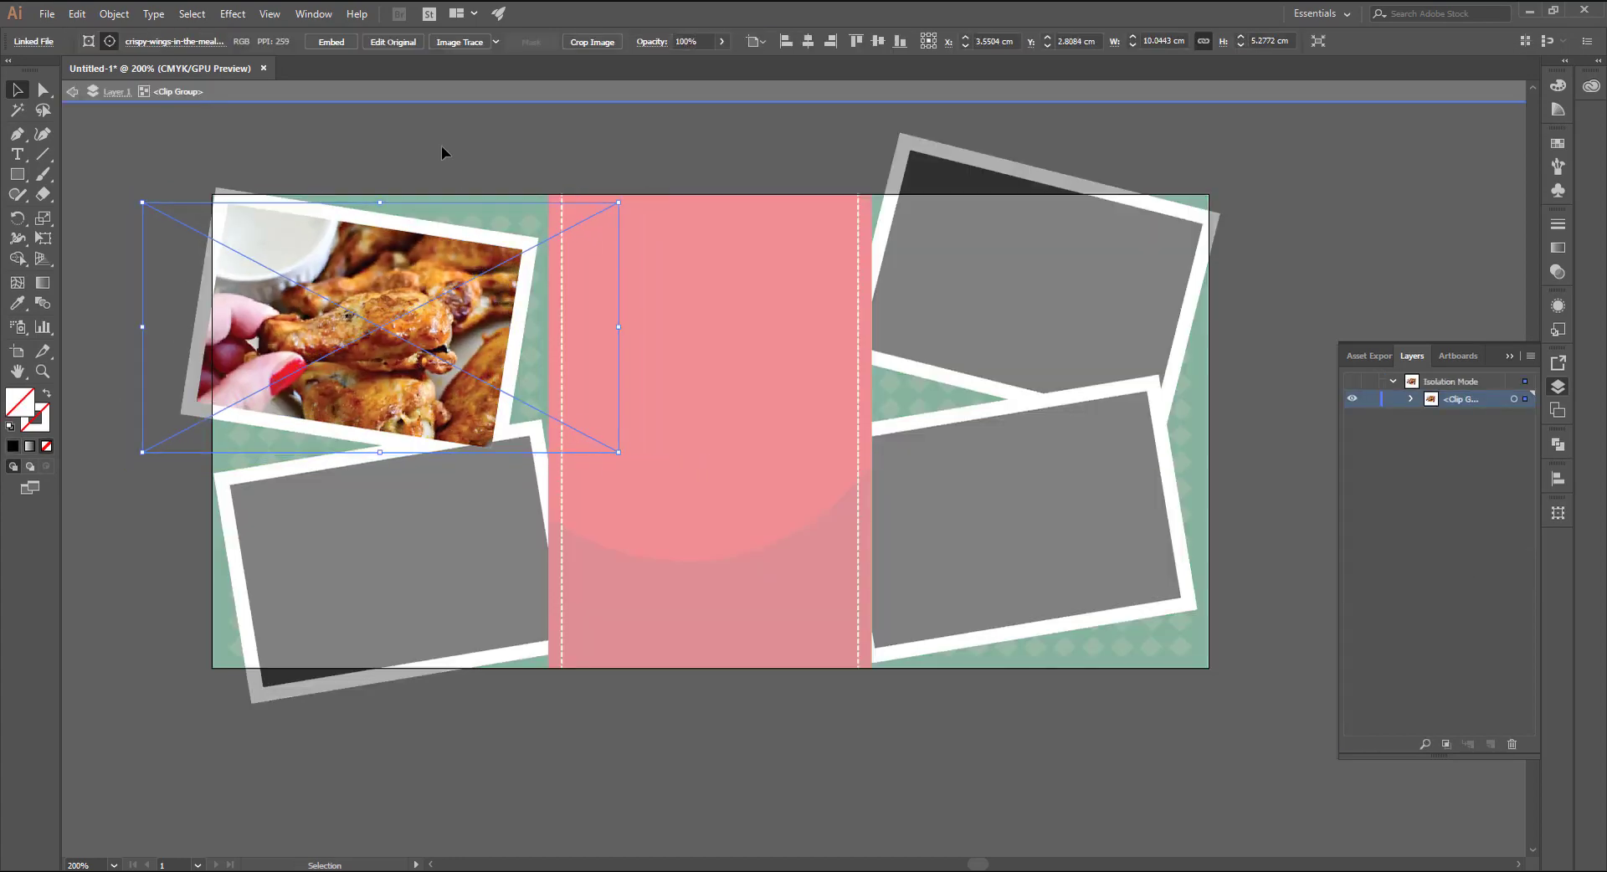
double_click(441, 146)
Step: Place the tom yum soup photo over the lower-left frame and send it to back
left_click(47, 13)
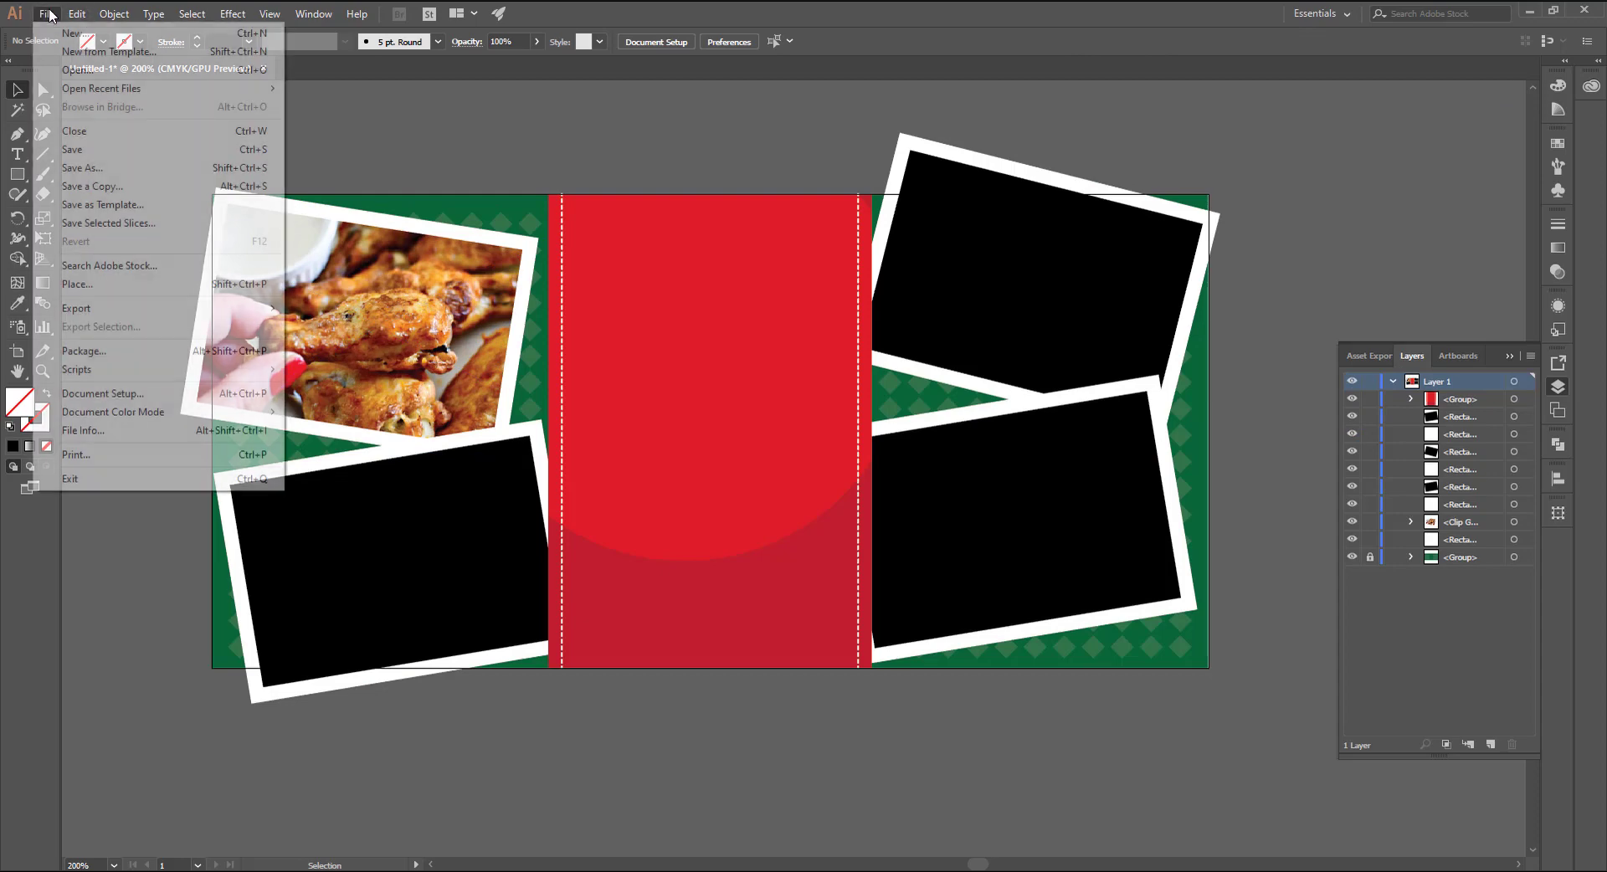
left_click(88, 284)
left_click(224, 140)
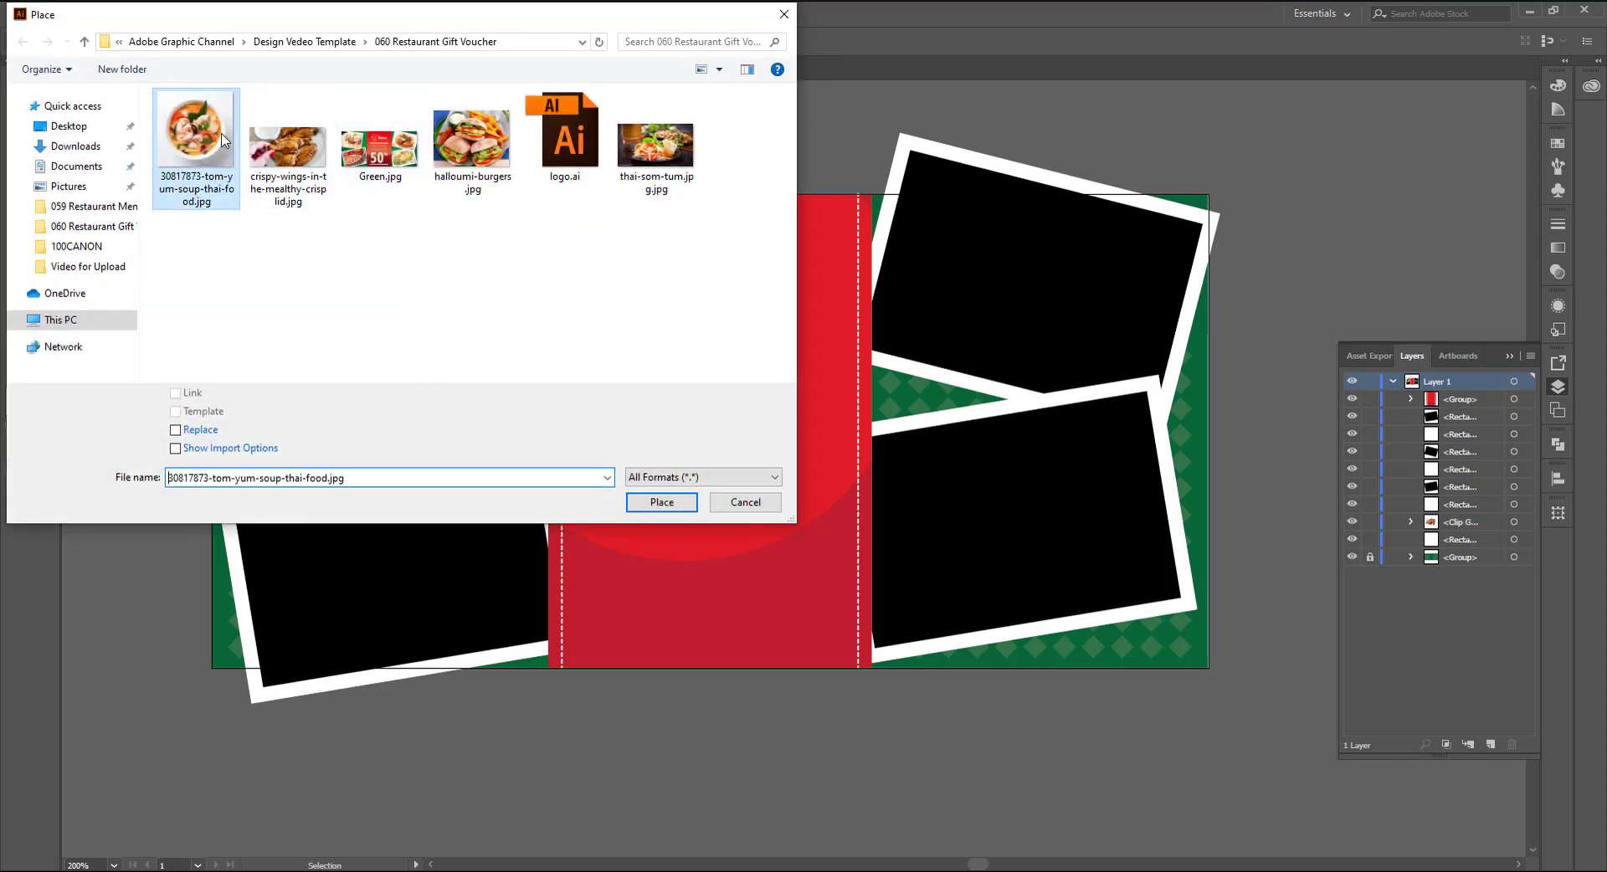
left_click(668, 508)
left_click(341, 536)
left_click_drag(538, 626, 350, 444)
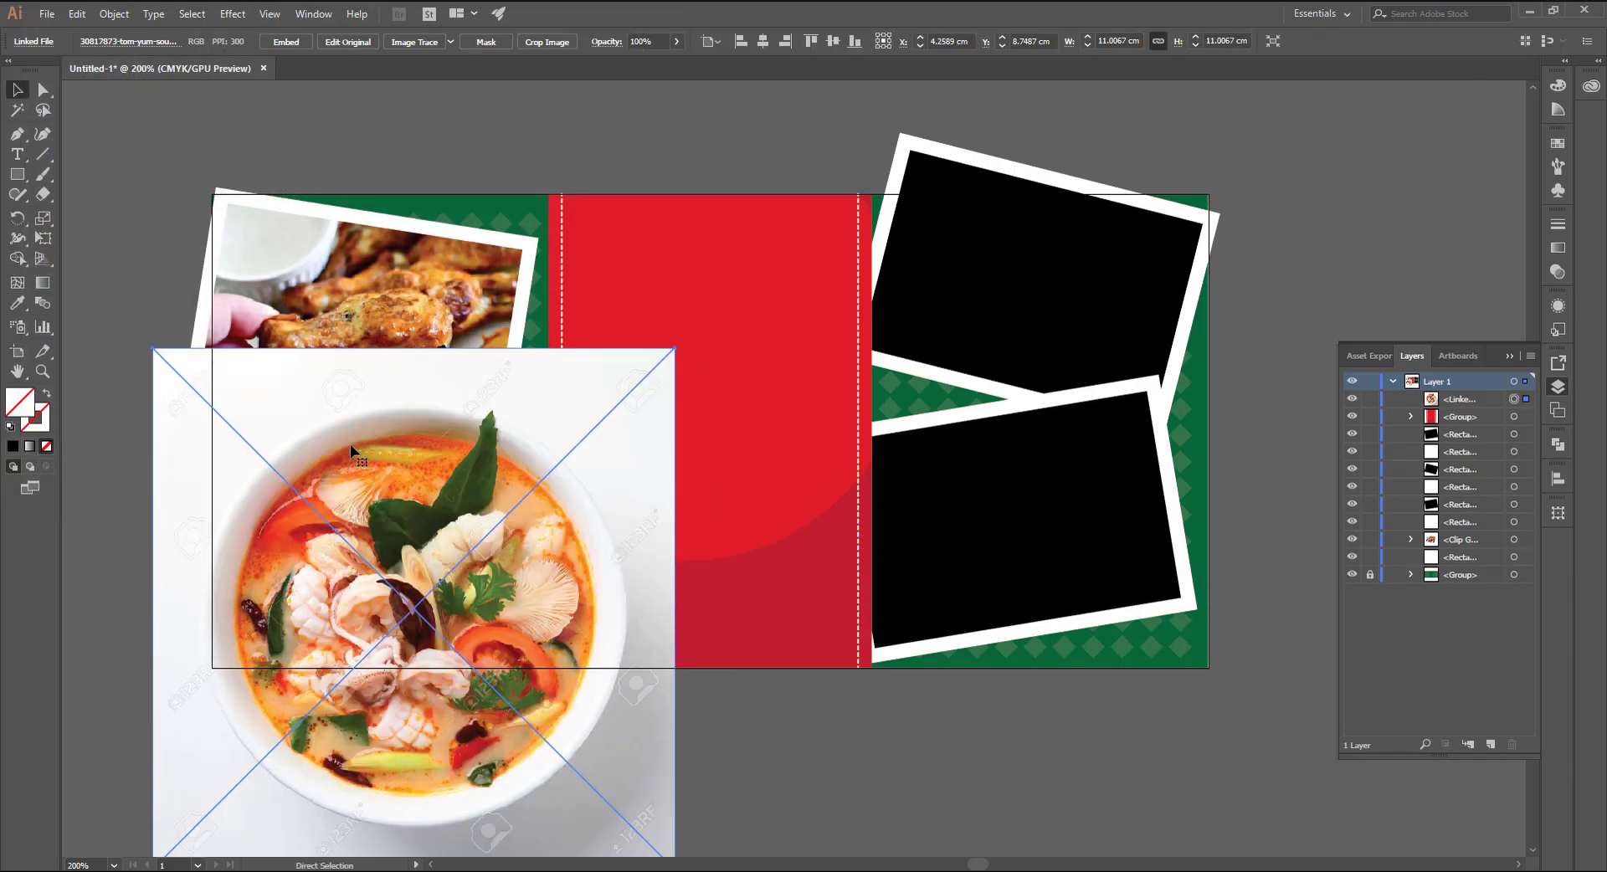
key("ctrl+shift+bracketleft")
Step: Clip the soup photo into the lower-left frame, then scale and reposition it inside
left_click(434, 546, "shift")
right_click(434, 544)
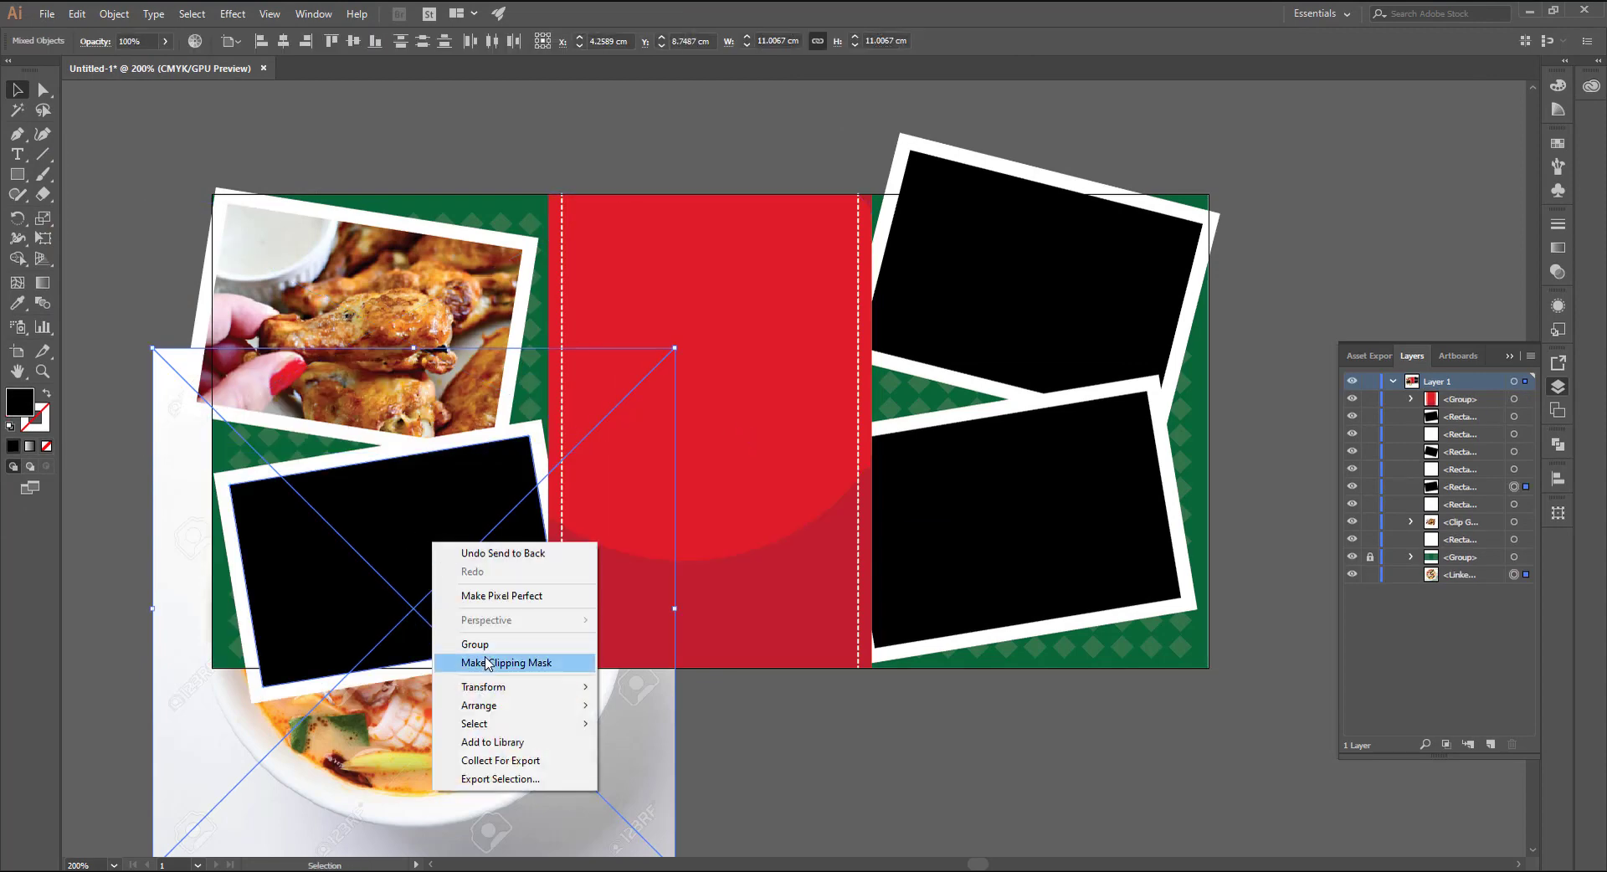
left_click(487, 663)
double_click(460, 596)
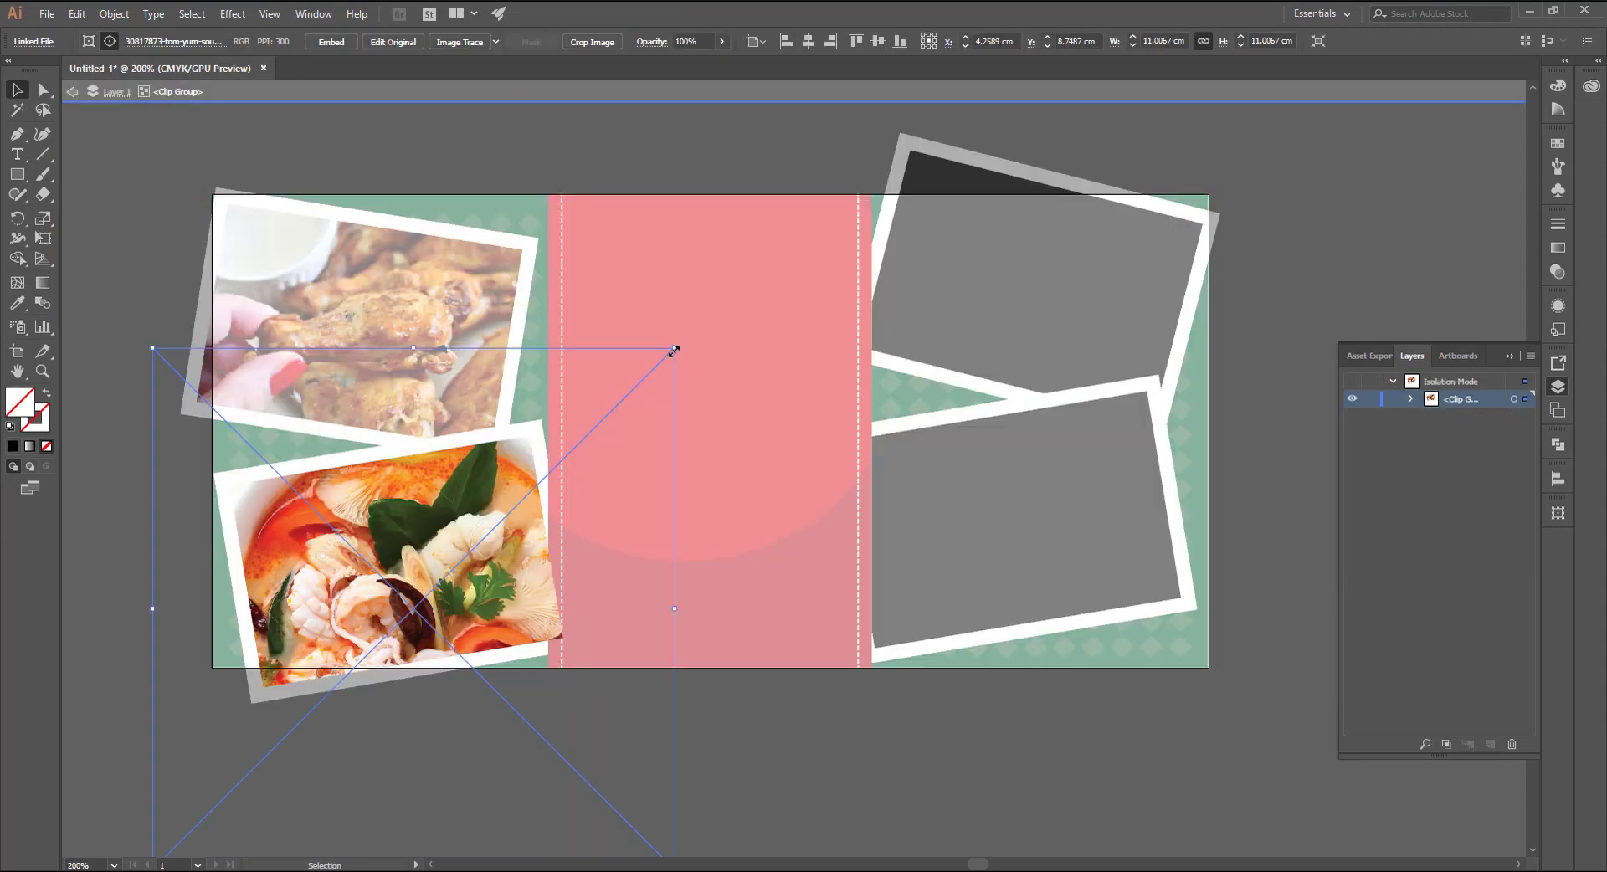
left_click_drag(675, 349, 615, 409)
mouse_move(494, 596)
left_mouse_down()
mouse_move(494, 532)
mouse_move(476, 537)
left_mouse_up()
left_click_drag(597, 751, 571, 750)
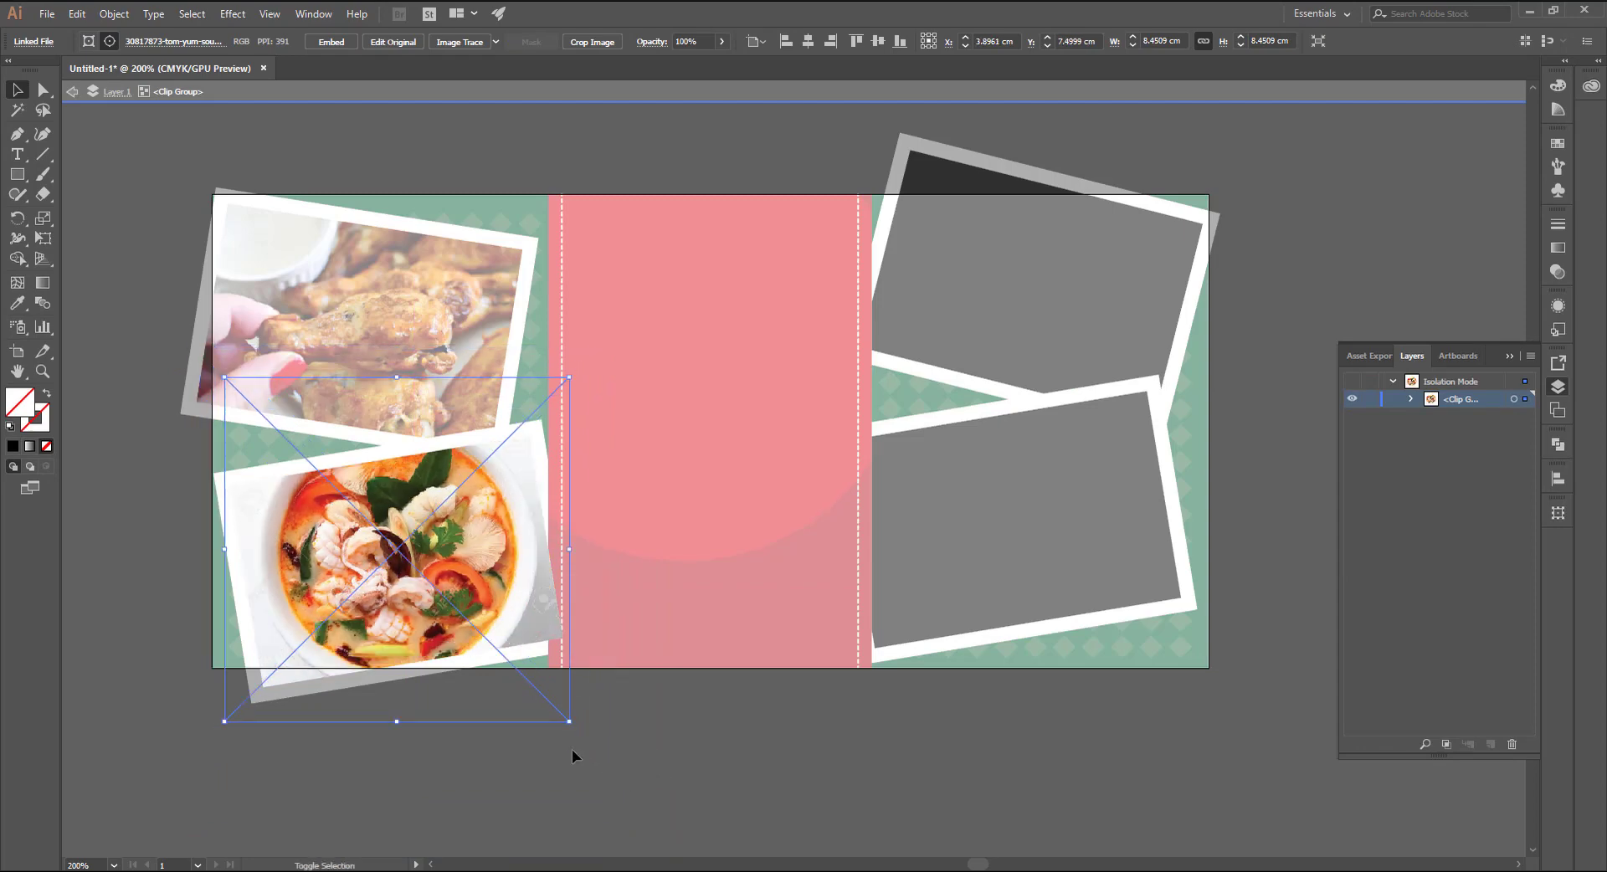
double_click(641, 787)
Step: Place the halloumi burgers photo, resized, beneath the upper-right frame
left_click(47, 14)
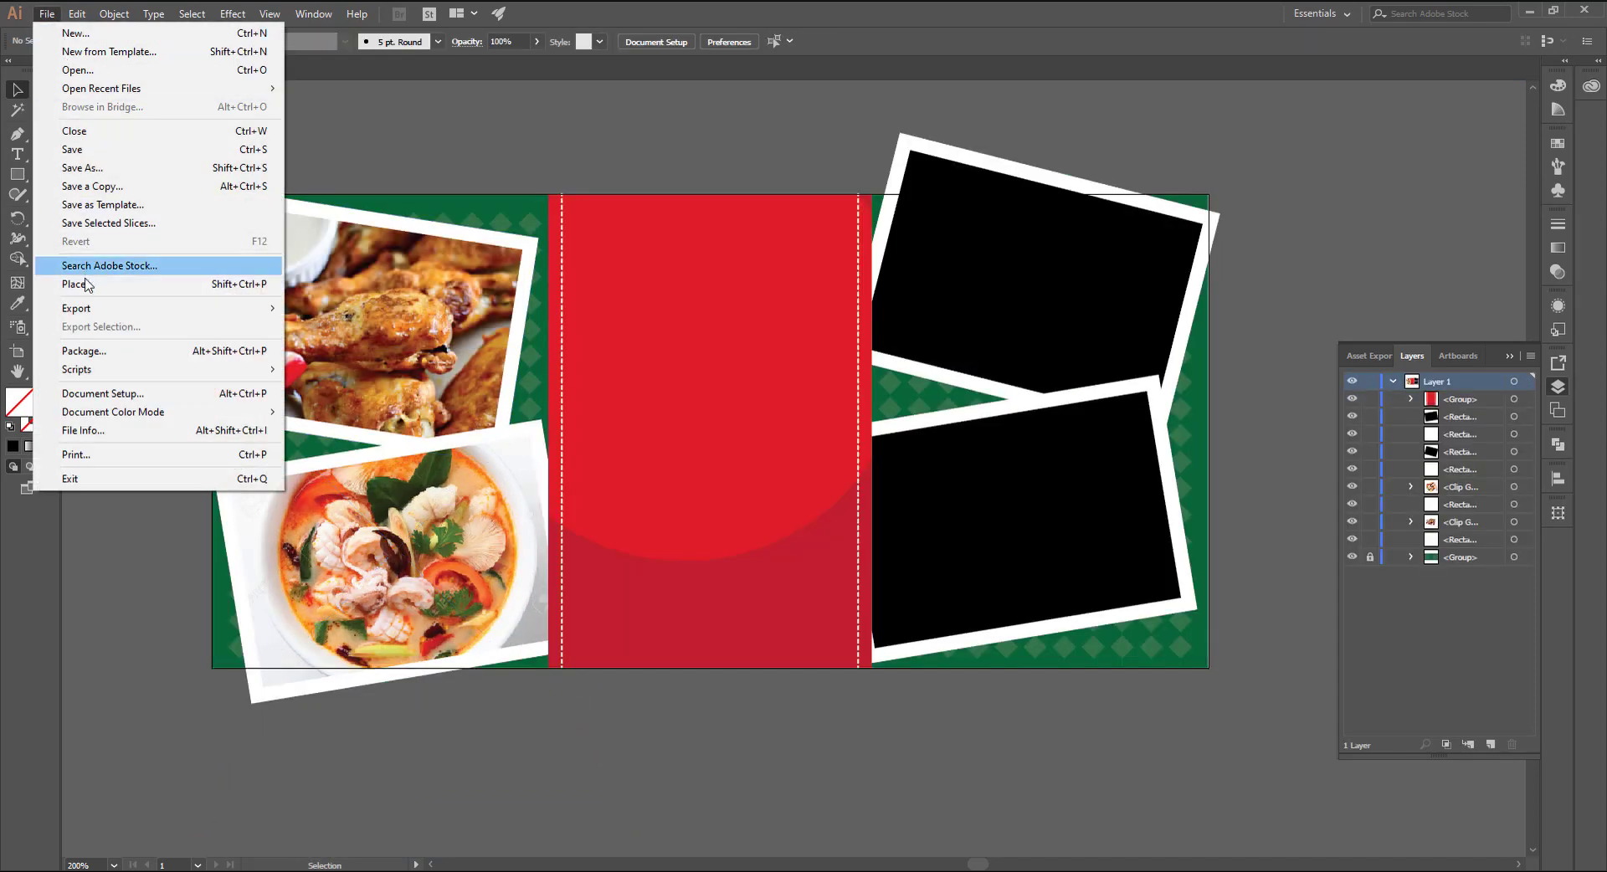
left_click(51, 284)
left_click(457, 165)
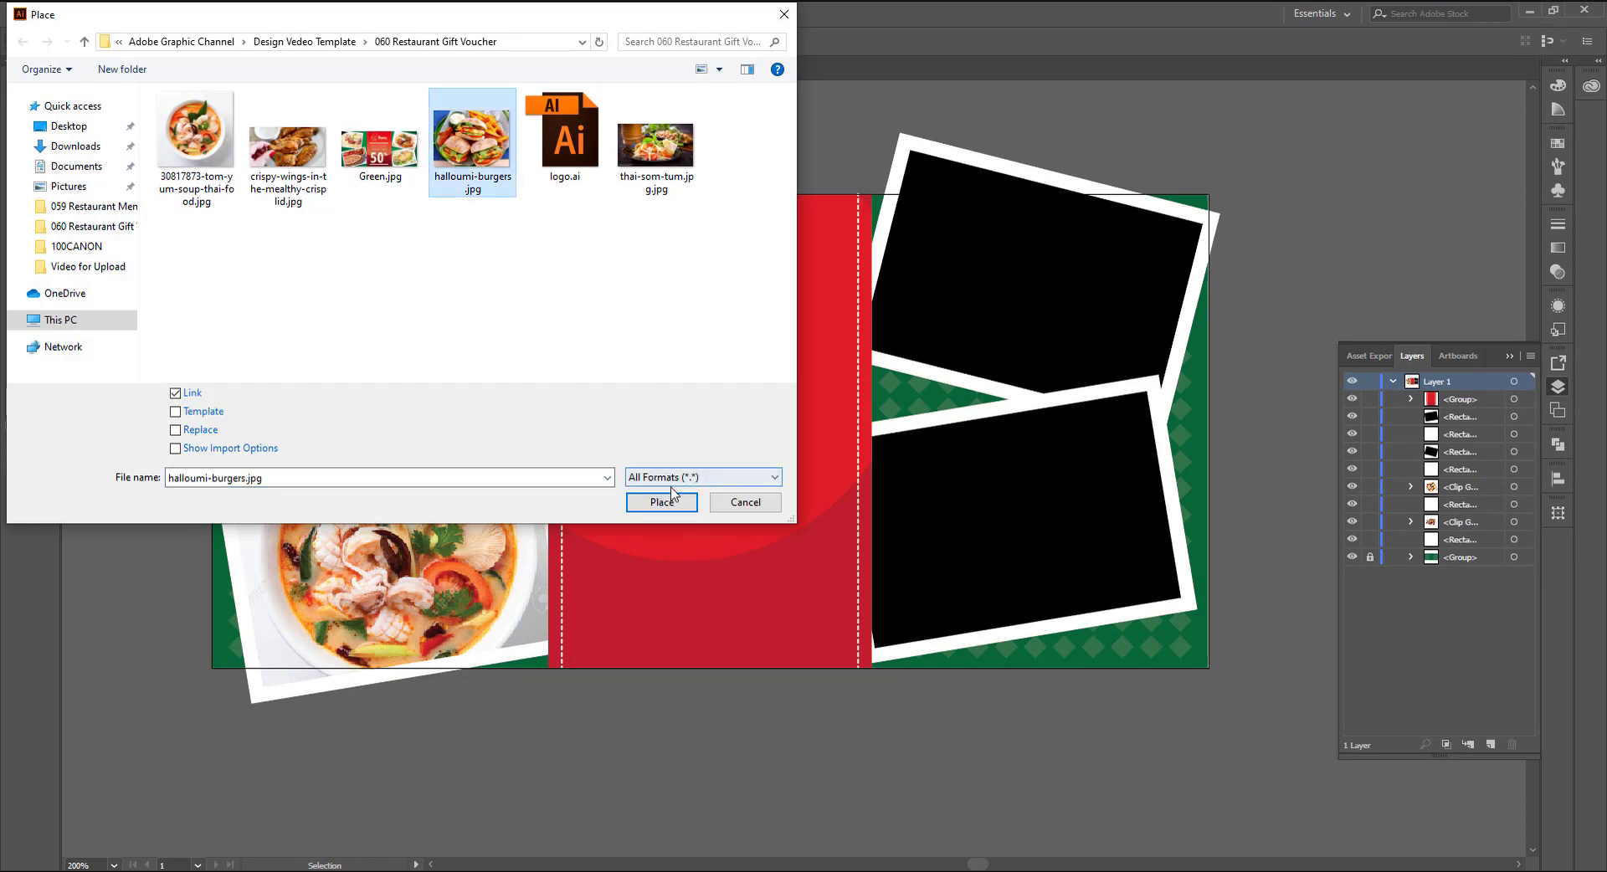
left_click(672, 500)
left_click(879, 230)
left_click_drag(883, 239, 508, 167)
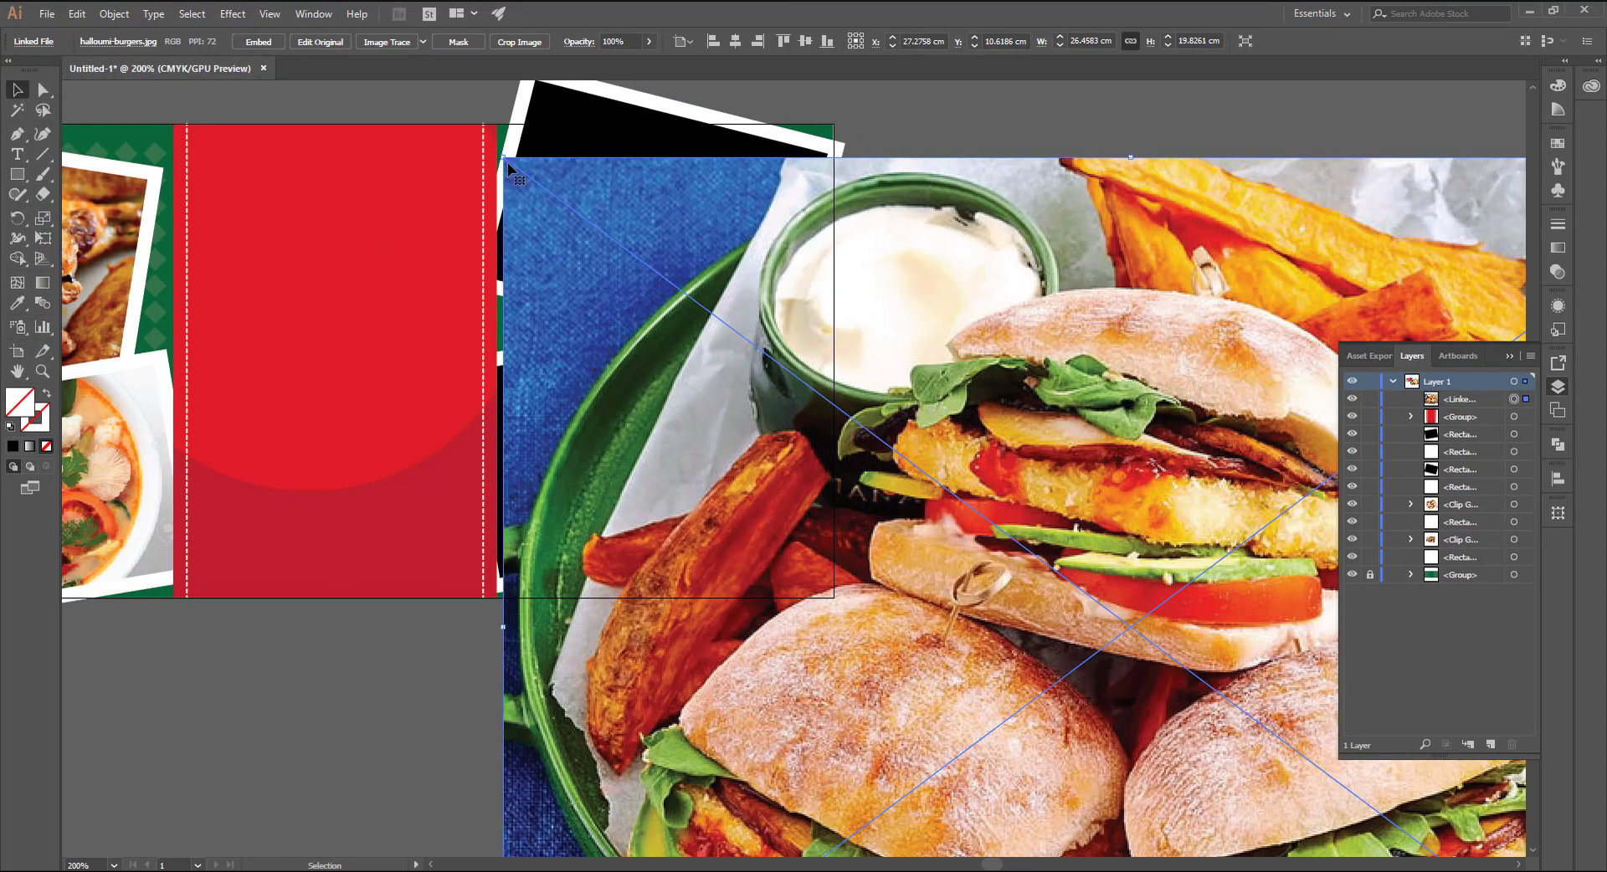
key("ctrl+z")
mouse_move(481, 82)
left_mouse_down()
mouse_move(737, 291)
mouse_move(661, 385)
mouse_move(785, 473)
left_mouse_up()
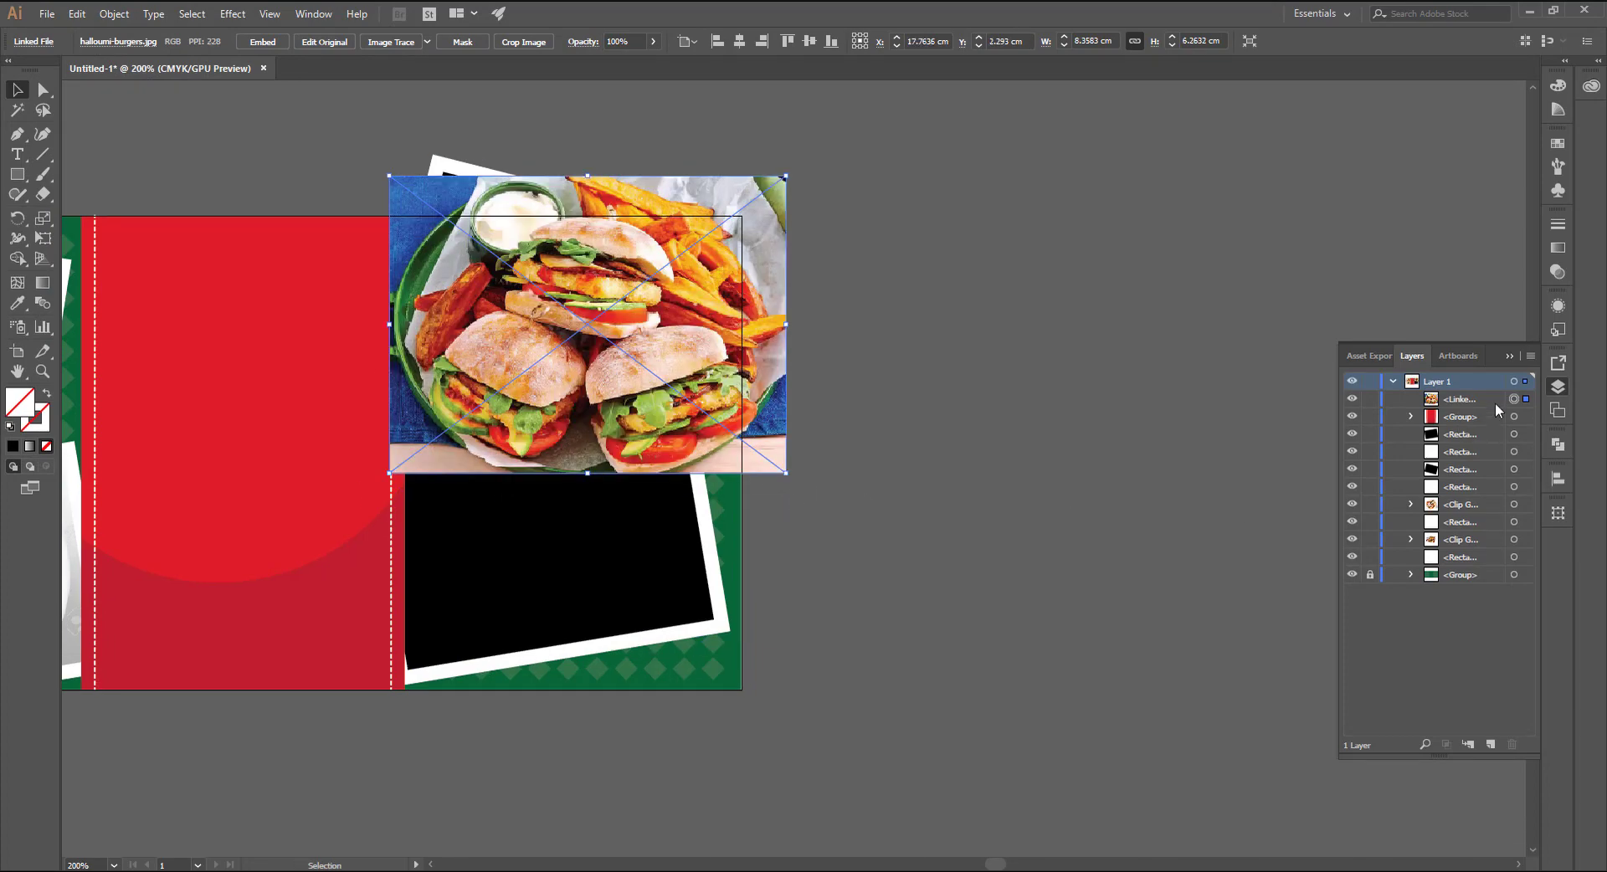
left_click_drag(1484, 476, 1463, 487)
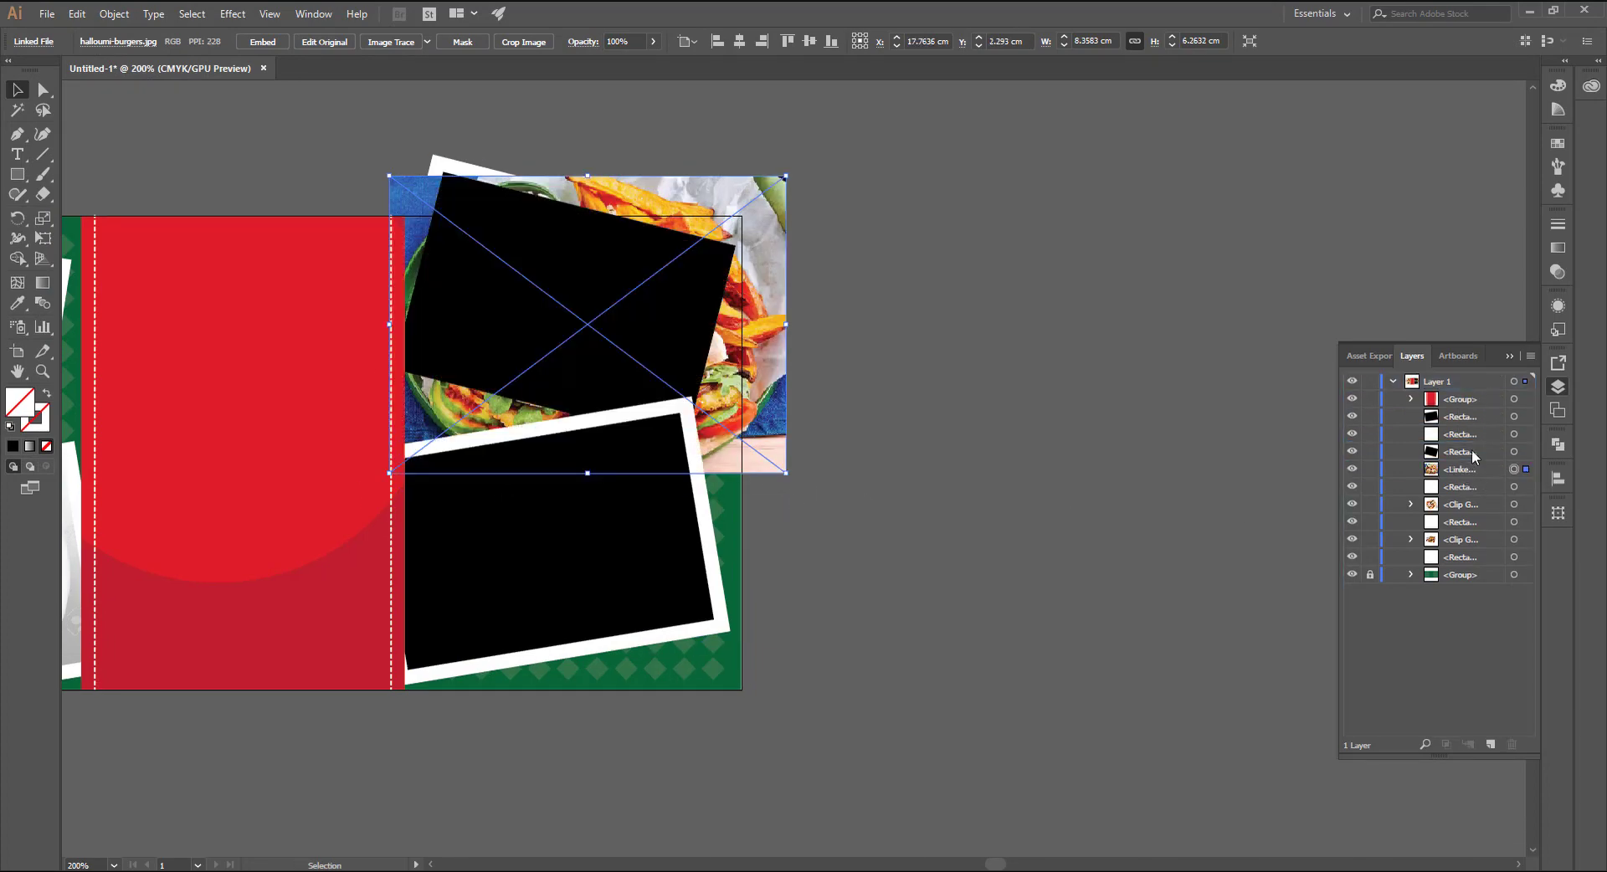
Step: Clip the burgers photo into the upper-right black frame
left_click(653, 276)
left_click(757, 276, "shift")
right_click(637, 279)
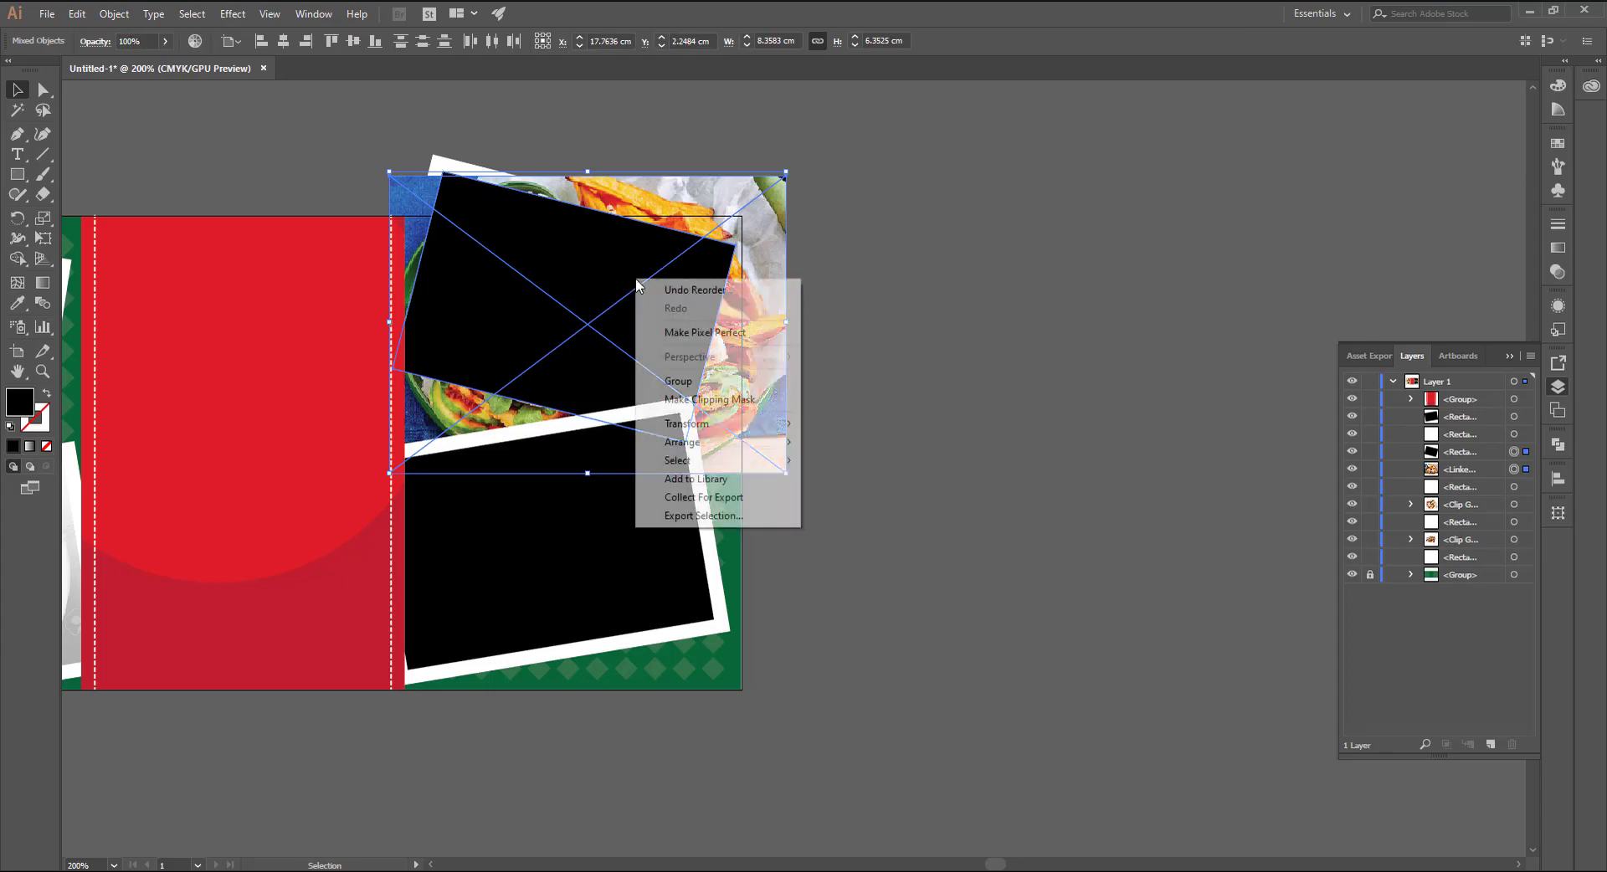
left_click(682, 401)
left_click(847, 426)
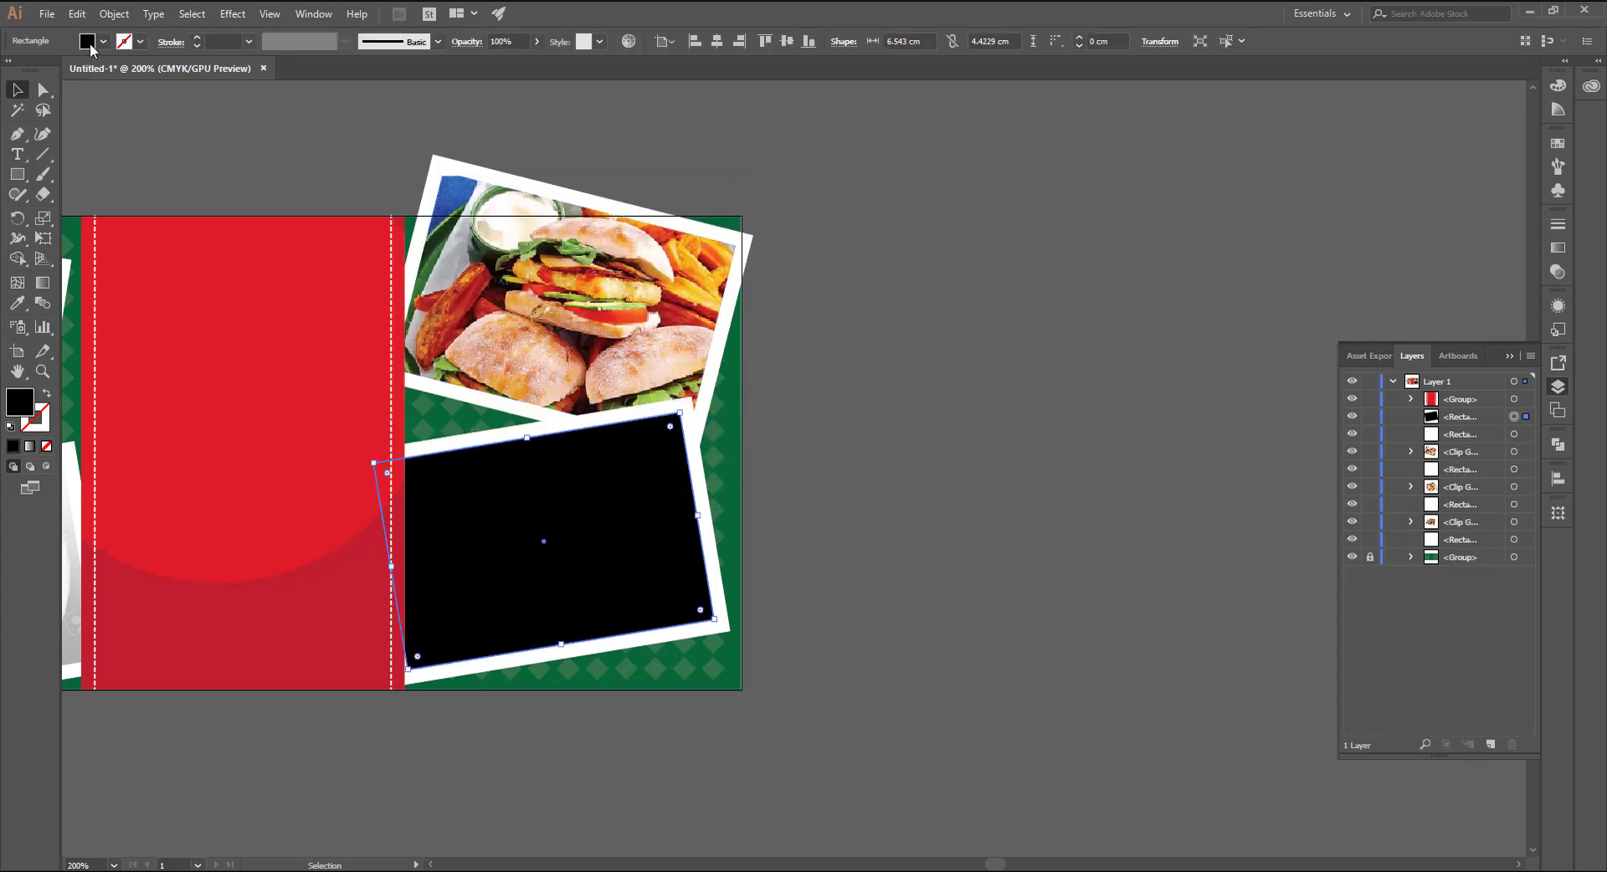
Step: Place the som tum photo, shrunk, beneath the lower-right frame
left_click(47, 13)
left_click(158, 286)
left_click(680, 147)
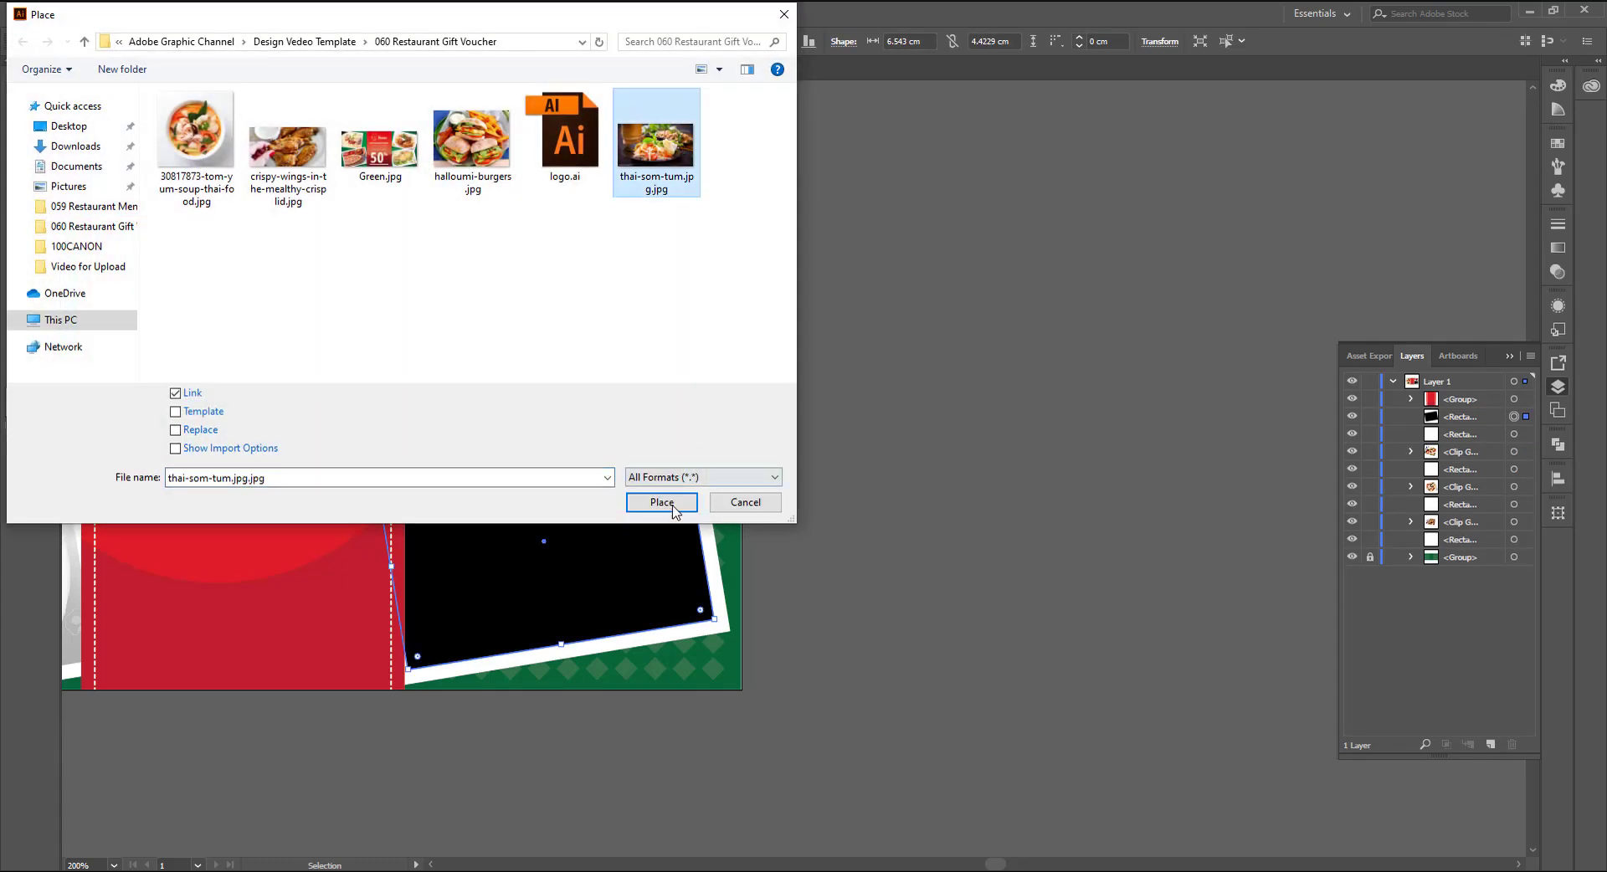
left_click(662, 502)
left_click(477, 460)
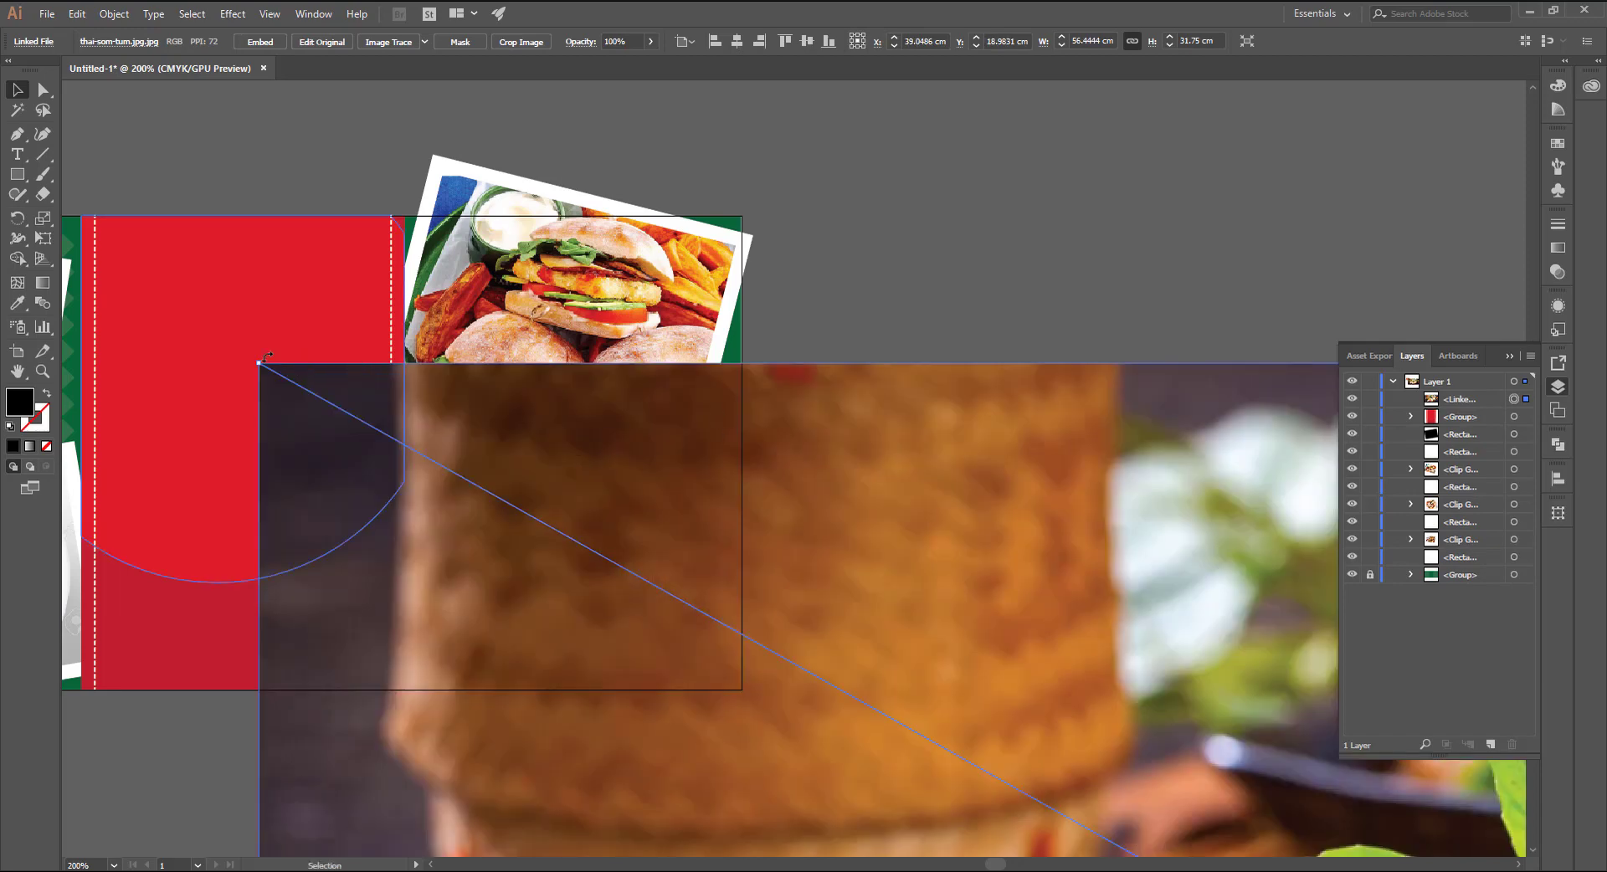
mouse_move(411, 368)
left_mouse_down()
mouse_move(764, 596)
mouse_move(264, 361)
left_mouse_up()
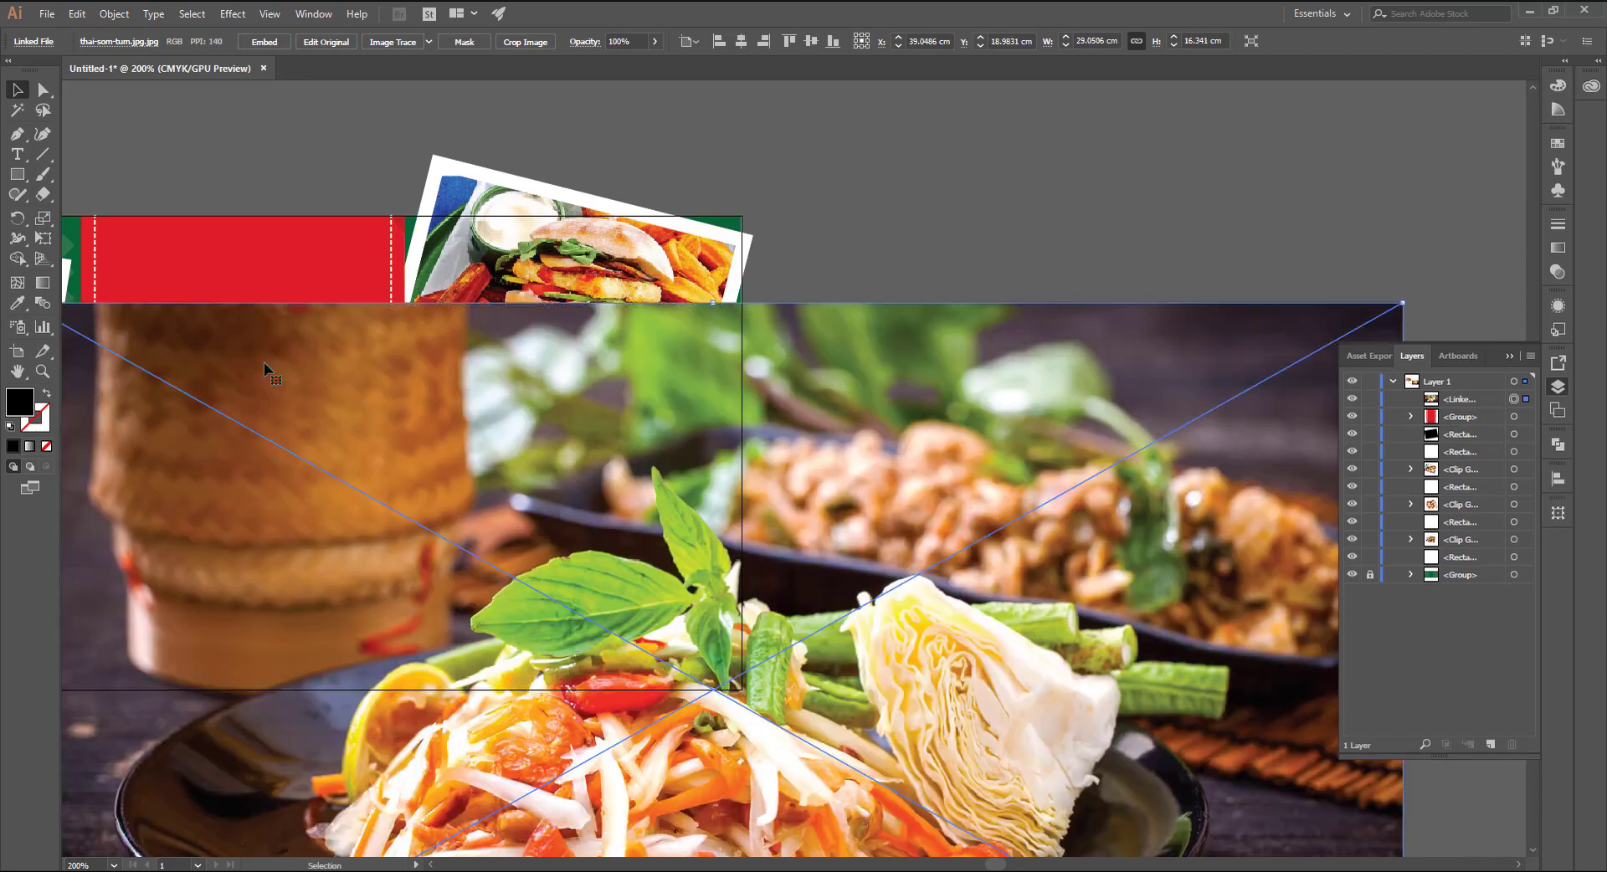
key("ctrl+minus")
left_click_drag(153, 299, 287, 359)
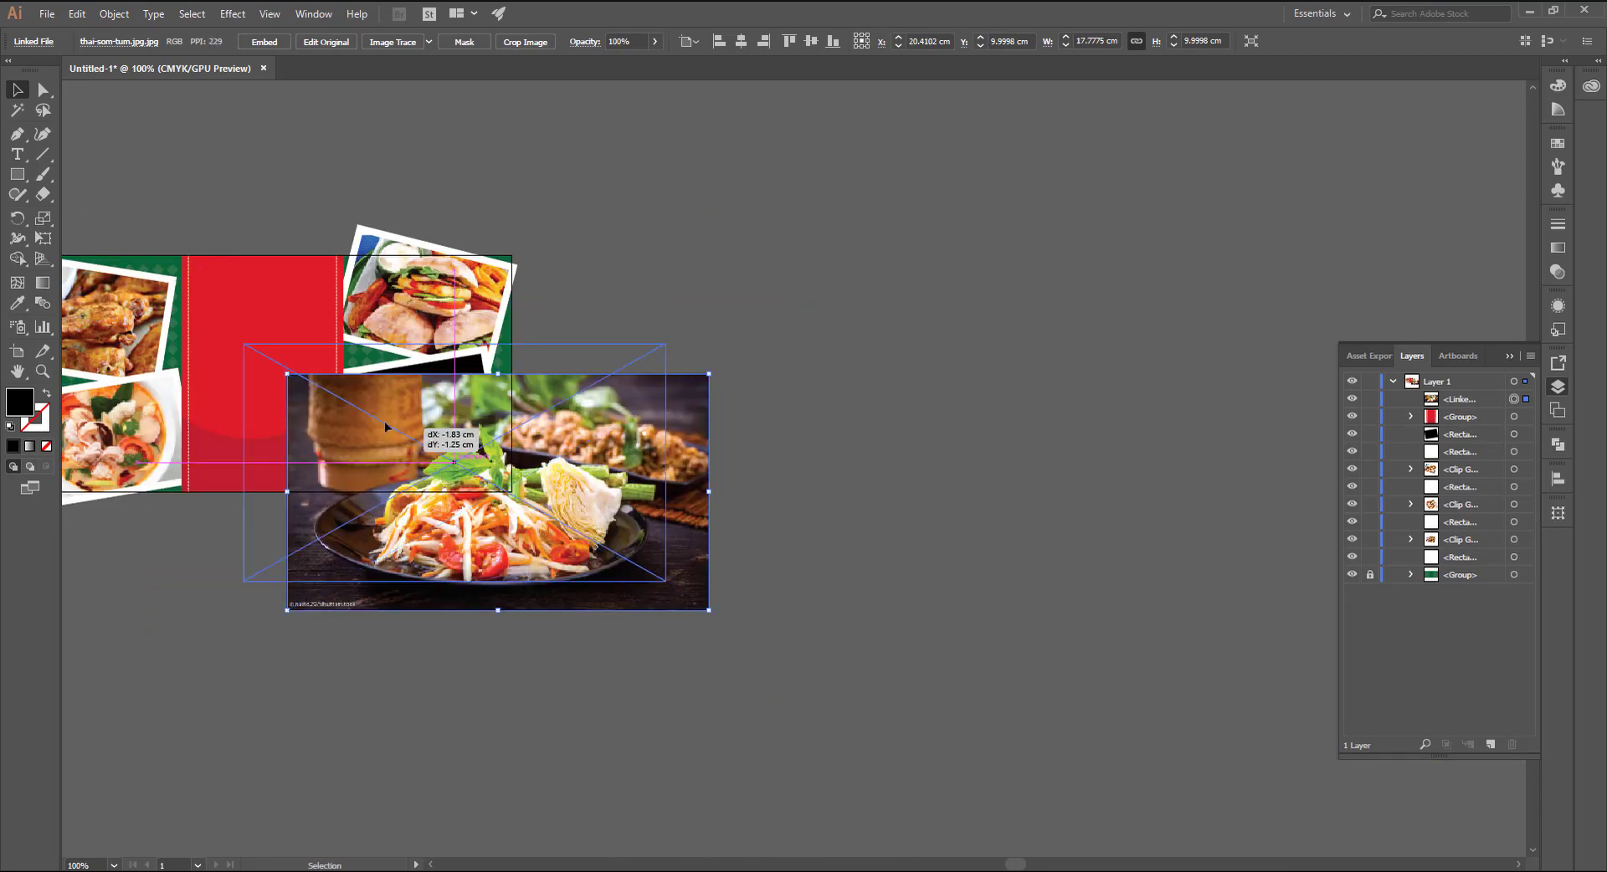
left_click_drag(503, 468, 450, 432)
left_click_drag(1461, 398, 1478, 446)
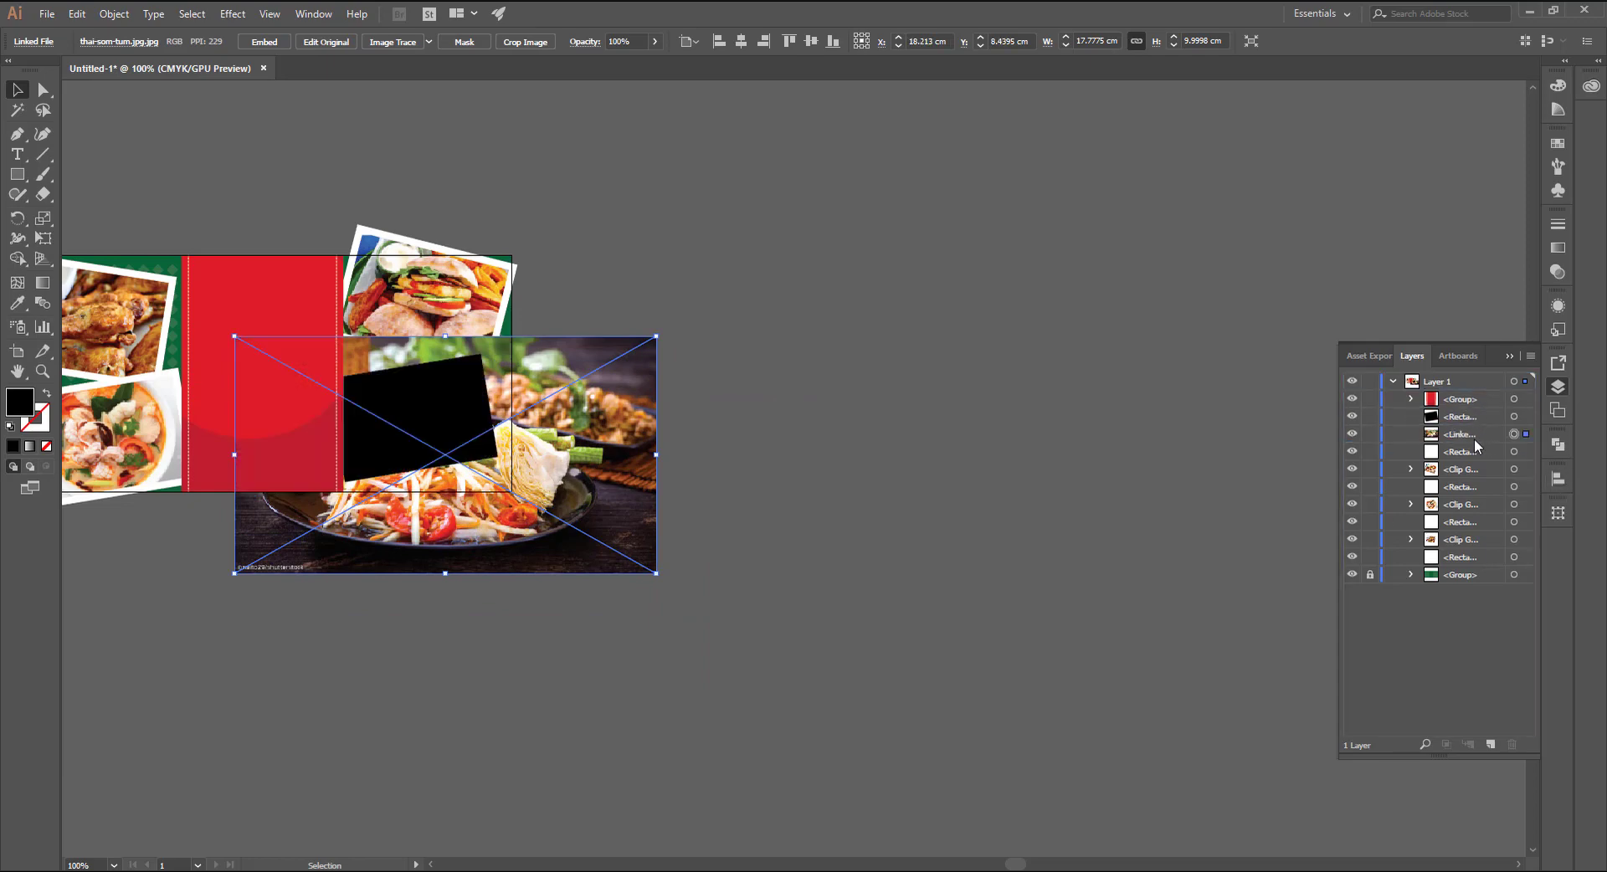
Step: Clip the som tum photo into the lower-right black frame
right_click(428, 401)
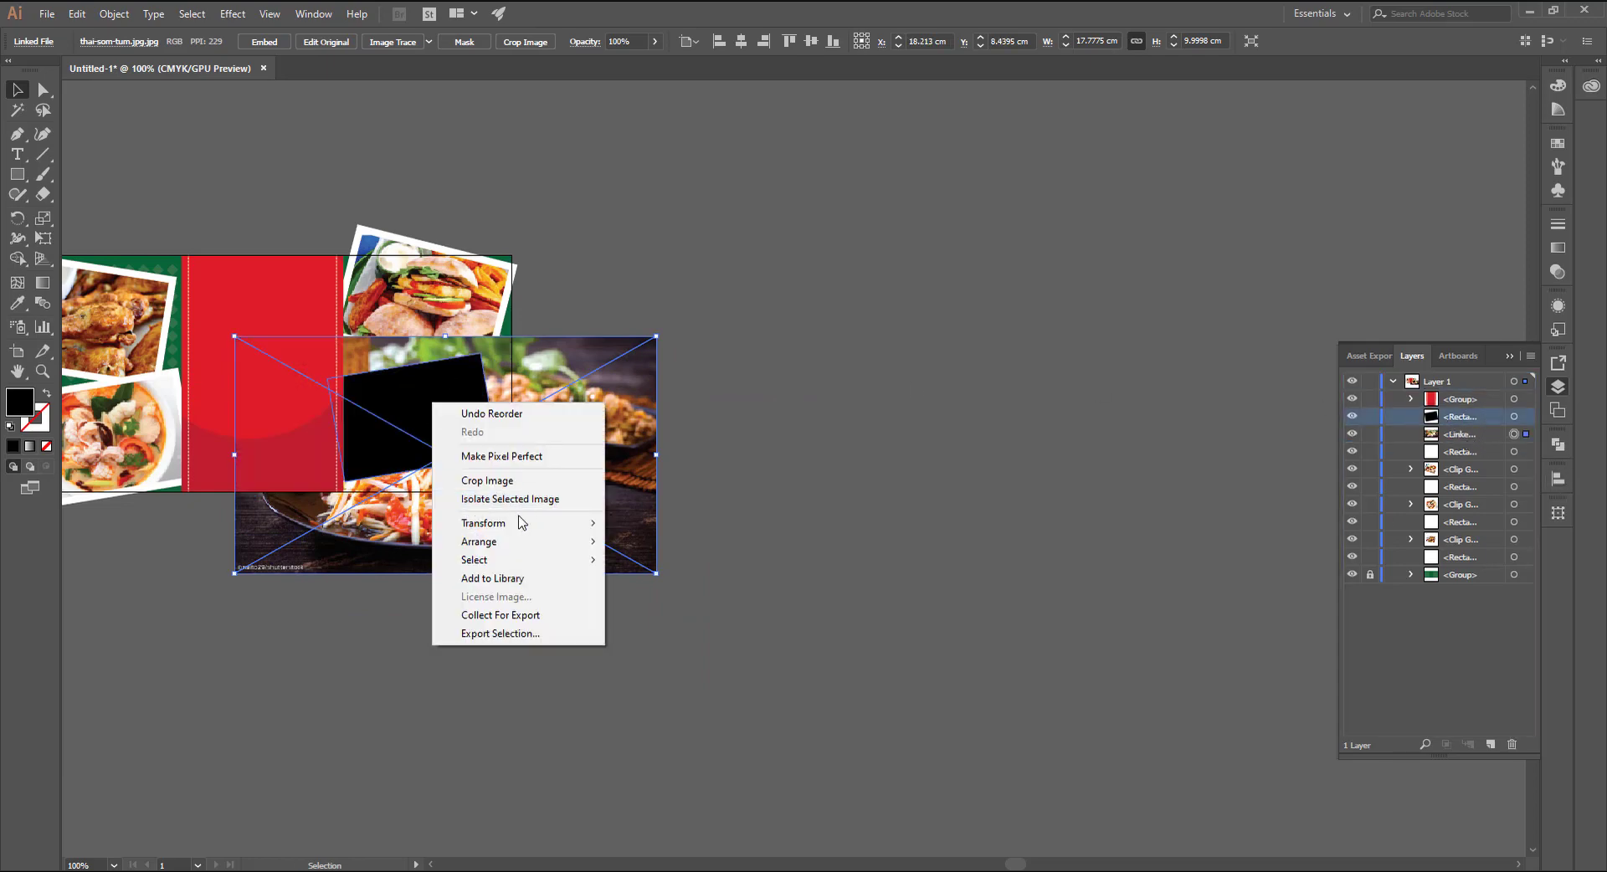
left_click(456, 389)
left_click(456, 389)
left_click(552, 394, "shift")
right_click(405, 373)
left_click(449, 477)
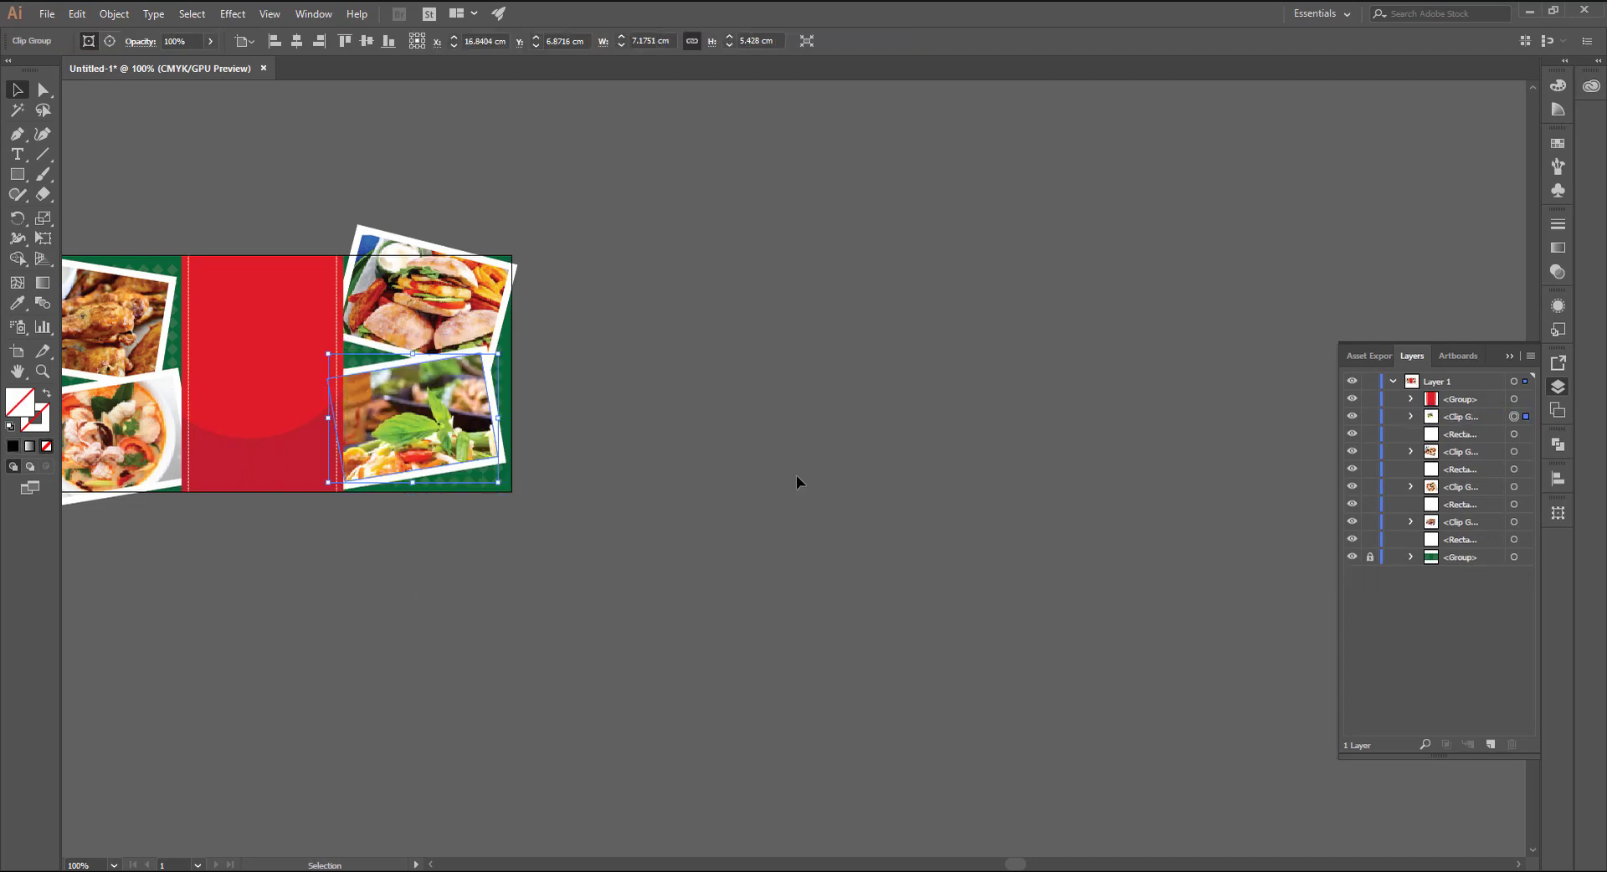
Step: Scale and shift the som tum photo inside its clip group, then view the whole card
scroll(481, 458, "up", 2)
left_click_drag(631, 449, 854, 453)
double_click(854, 453)
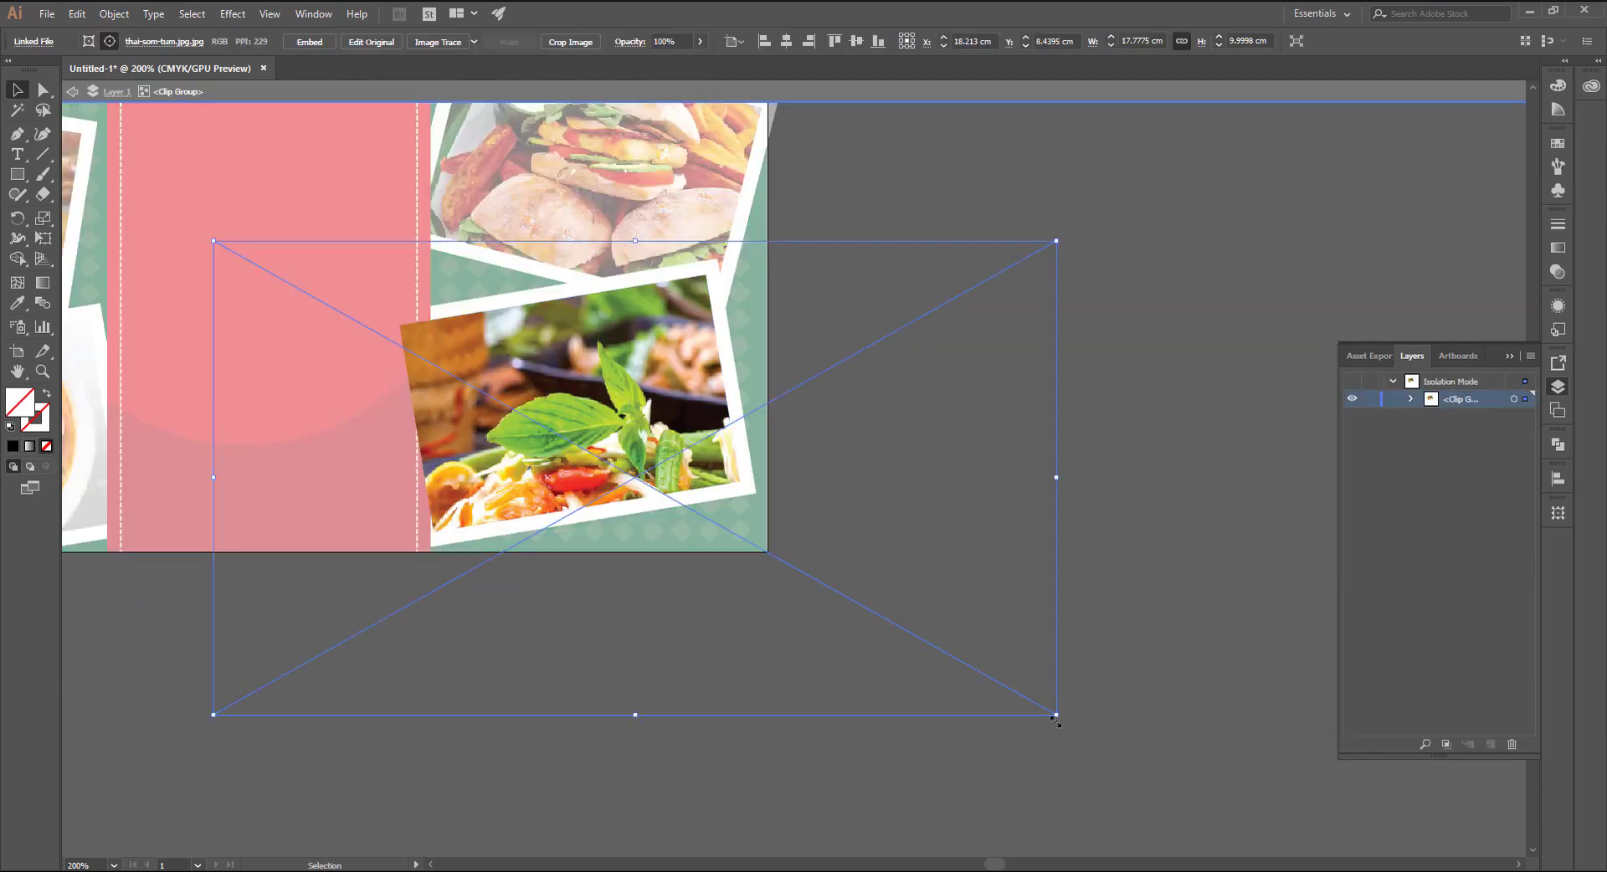
left_click_drag(1056, 717, 777, 558)
left_click_drag(562, 450, 621, 450)
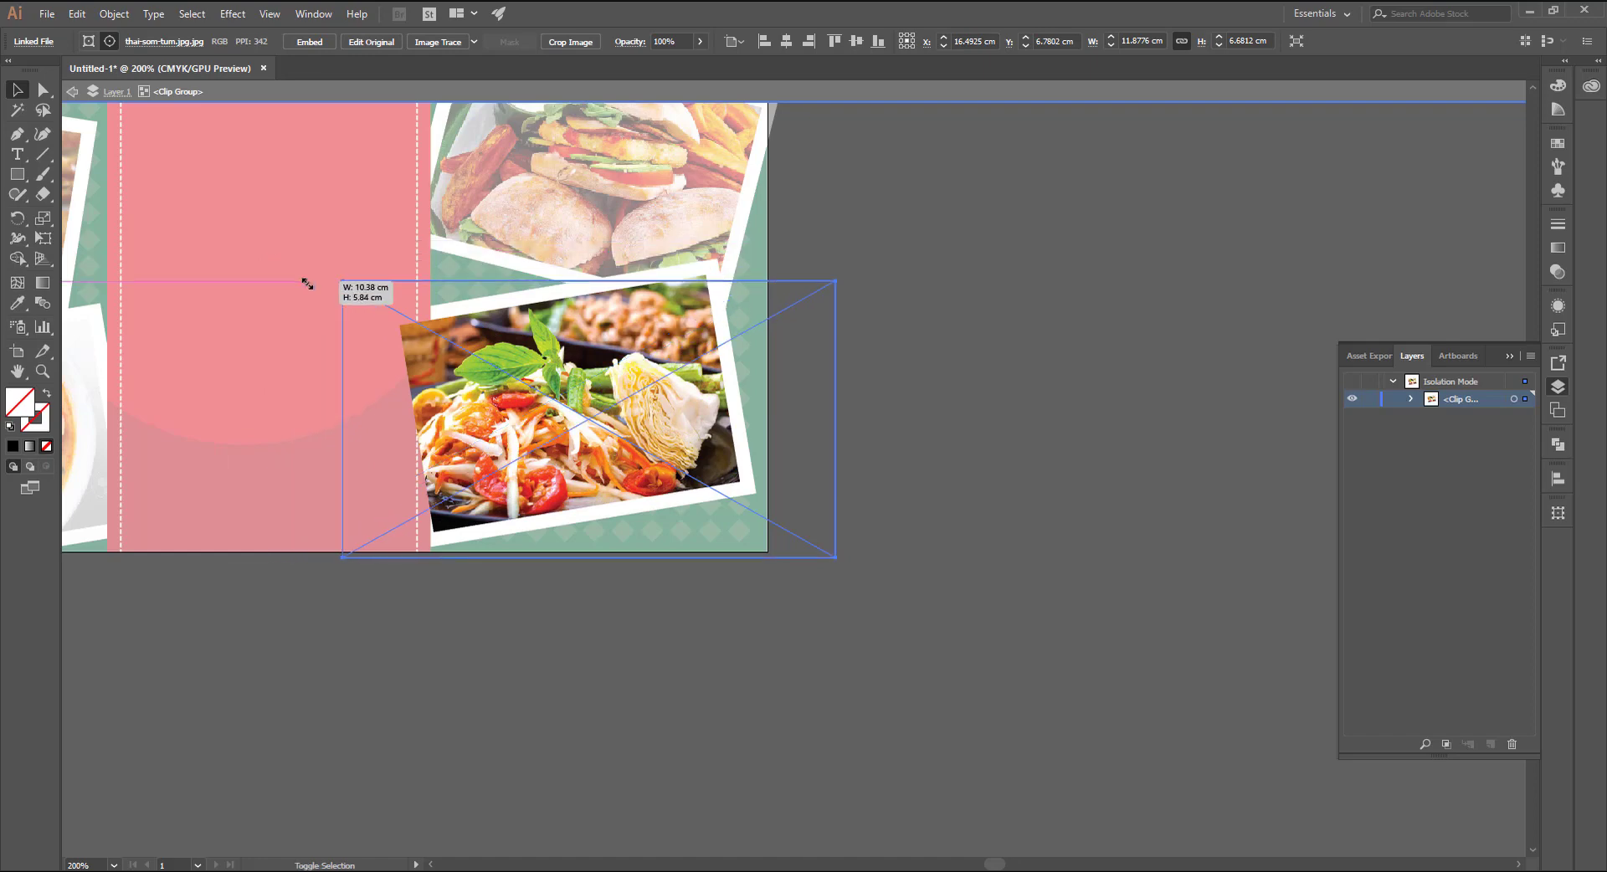
left_click_drag(271, 243, 317, 266)
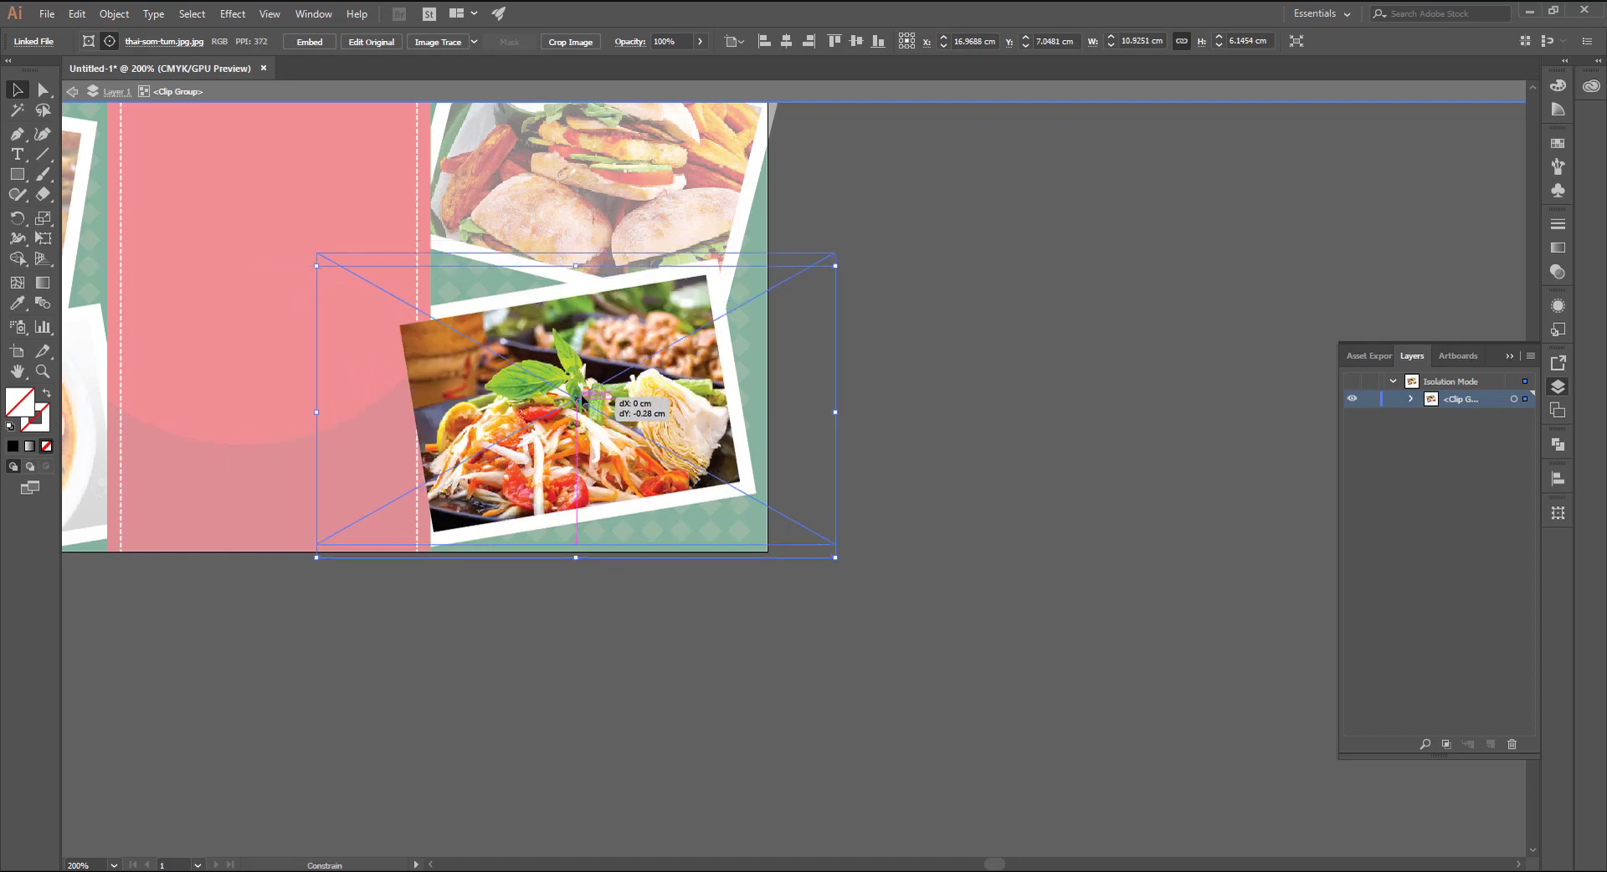
double_click(735, 640)
key("ctrl+minus")
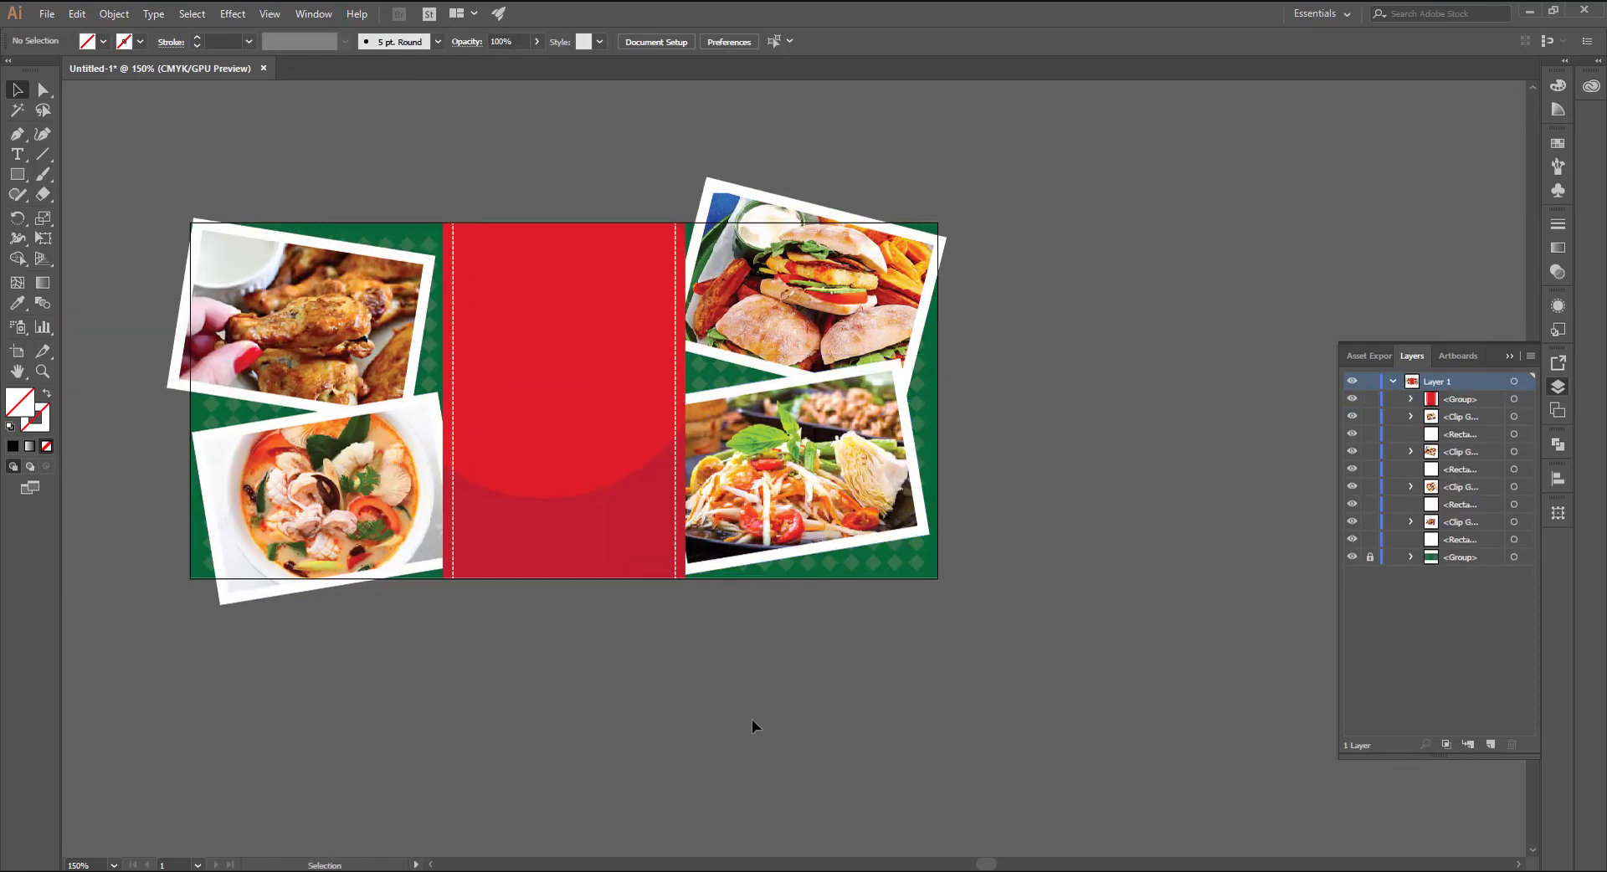
scroll(581, 486, "up", 1)
left_click_drag(581, 486, 694, 555)
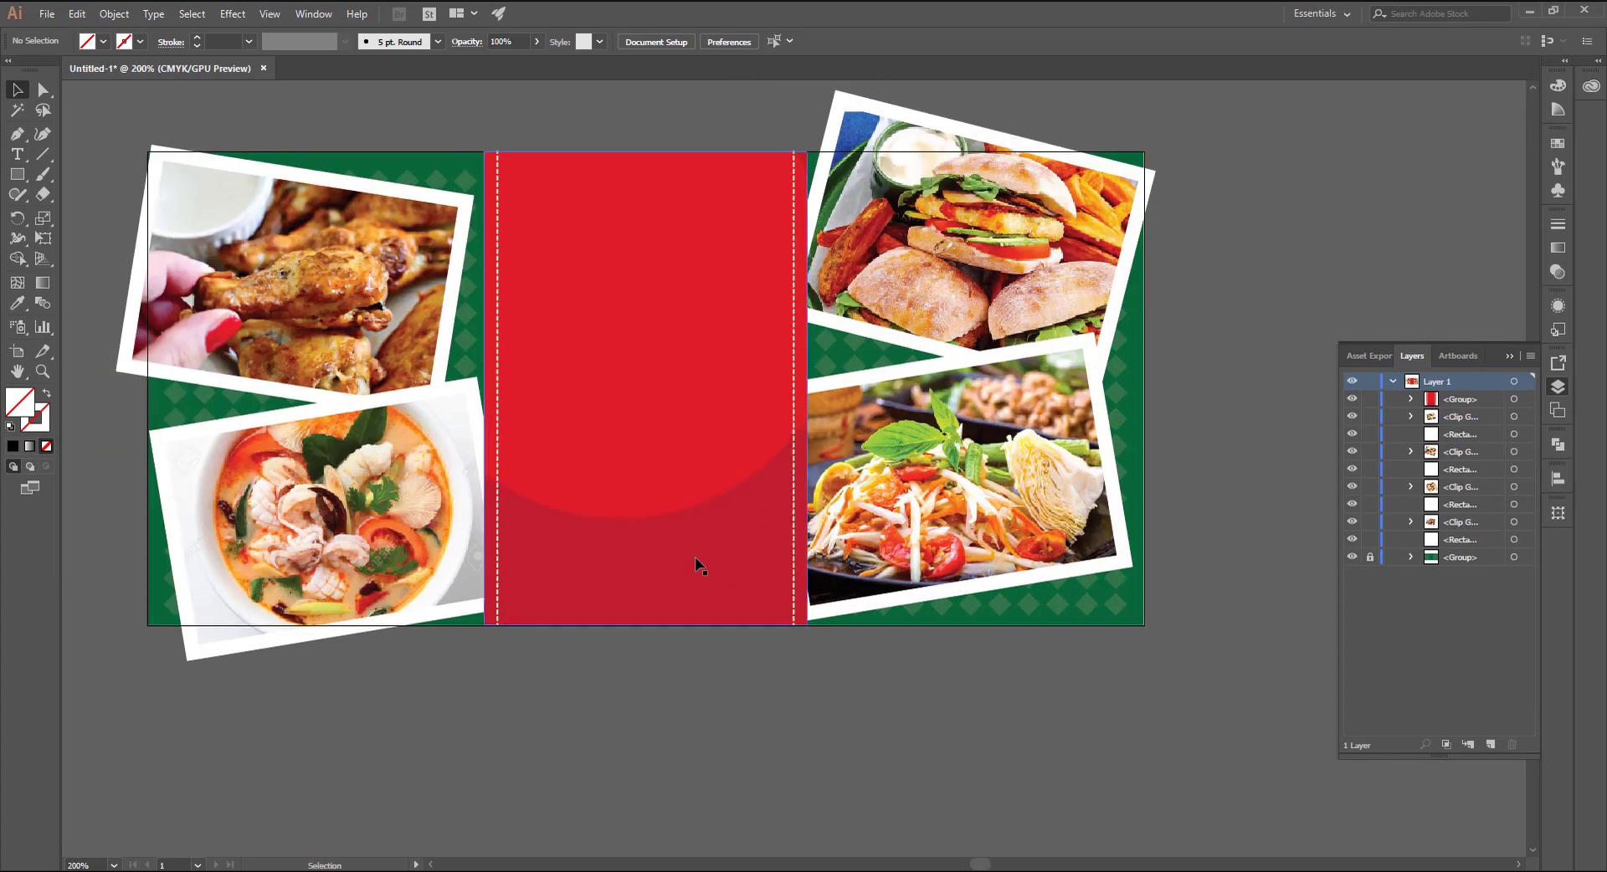
Step: Open logo.ai and bring the chef logo onto the red strip, shrunk to about 3.4 cm
left_click(46, 14)
left_click(84, 74)
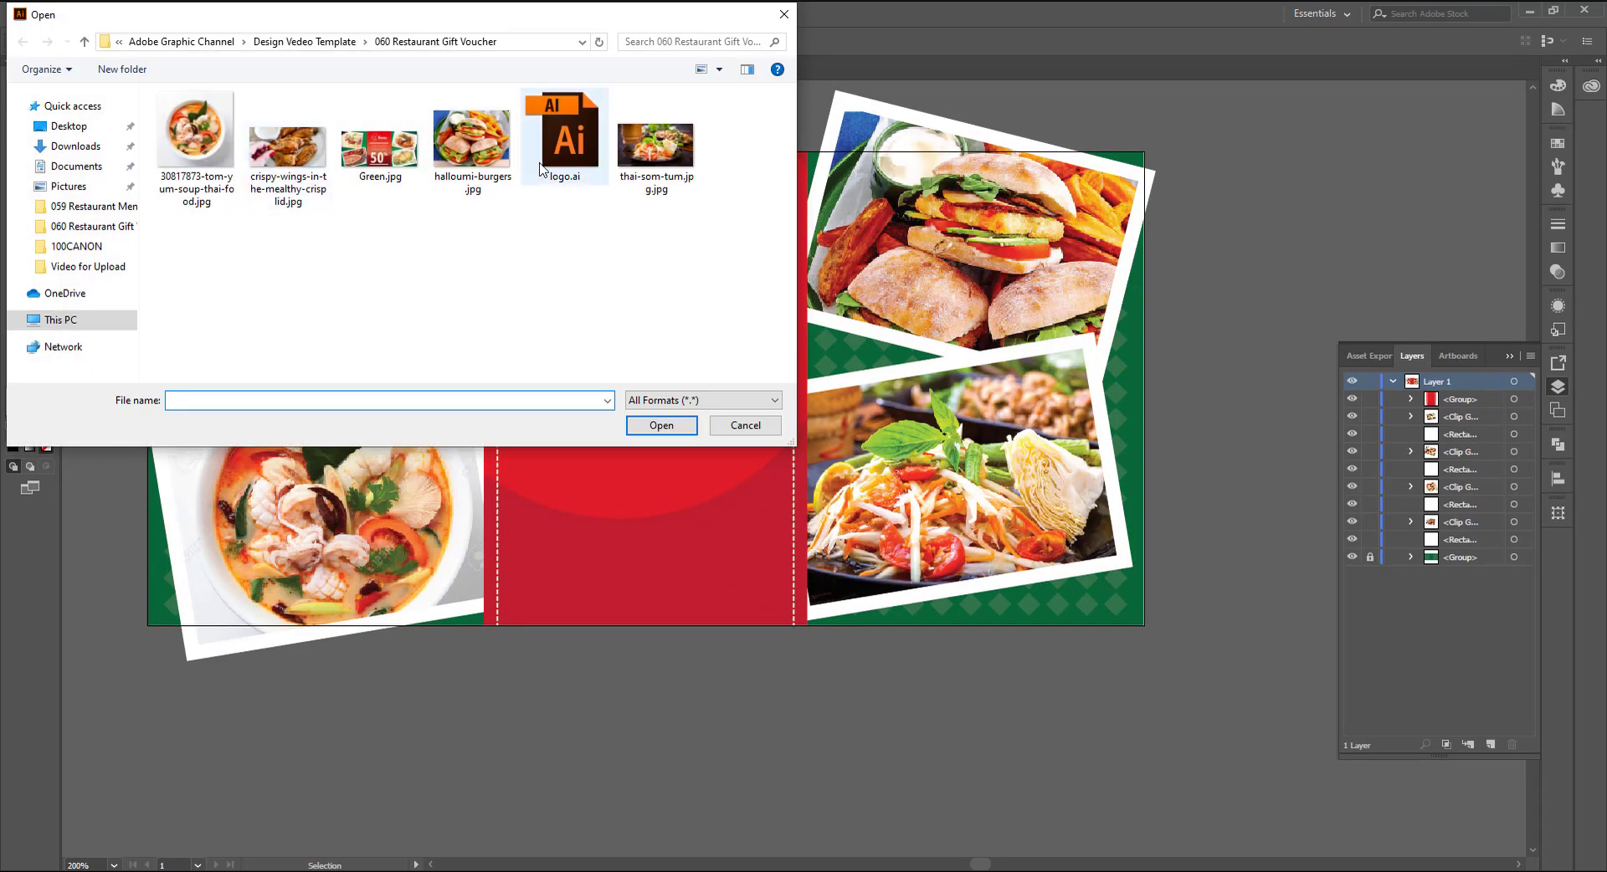
left_click(539, 171)
left_click(661, 425)
mouse_move(508, 269)
left_mouse_down()
mouse_move(409, 211)
mouse_move(776, 526)
left_mouse_up()
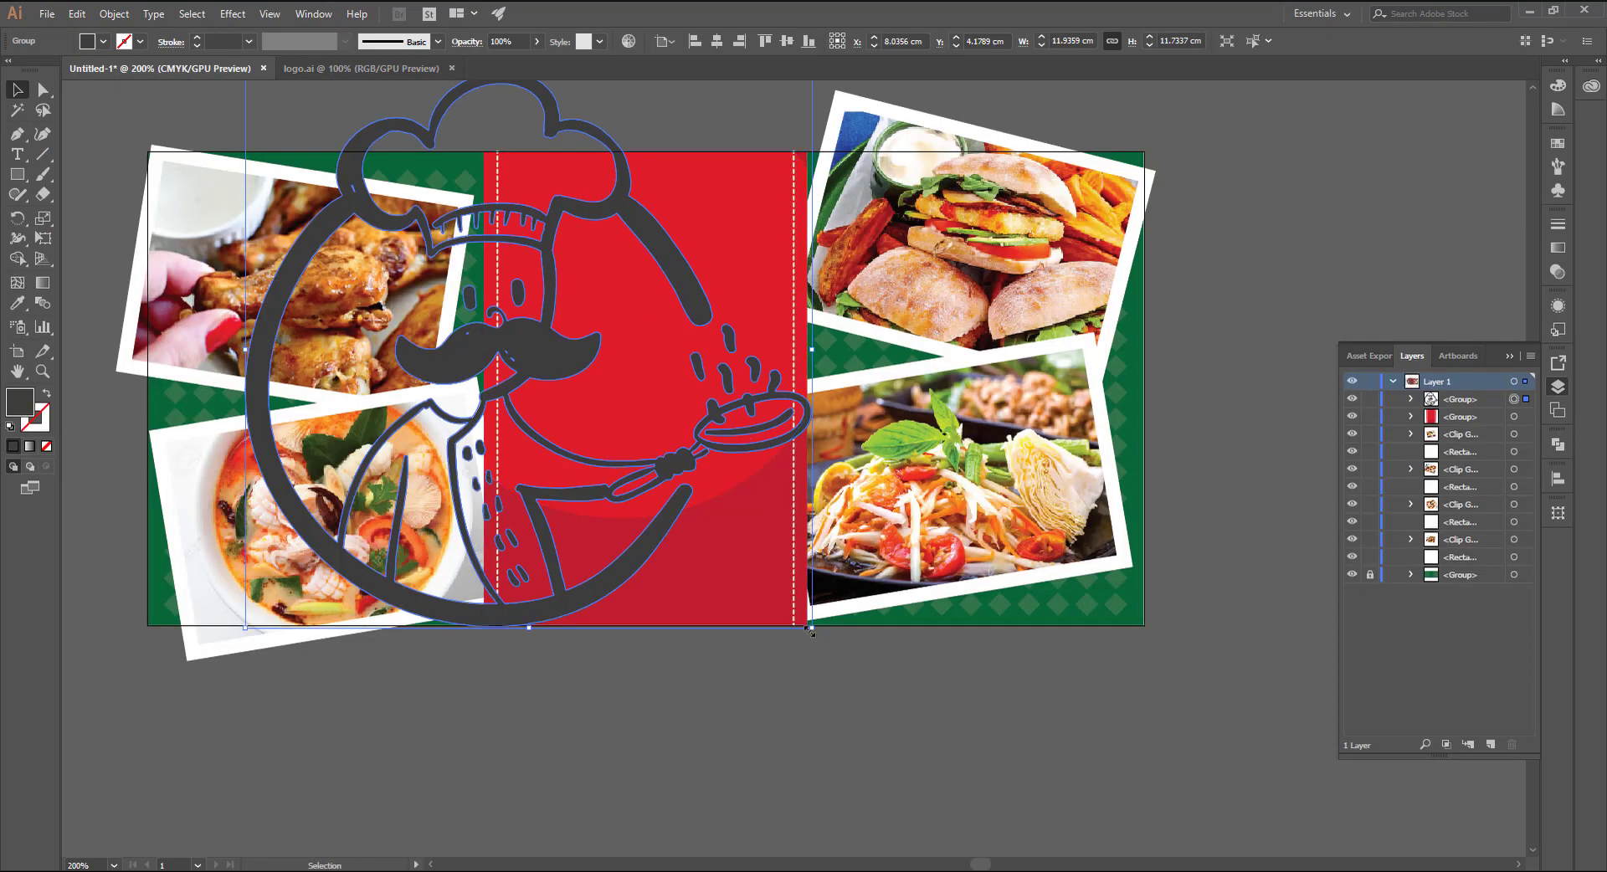
left_click_drag(810, 629, 610, 429)
left_click_drag(535, 349, 645, 260)
Step: Fill the chef logo white and fine-tune its size and position
left_click(102, 42)
left_click(33, 72)
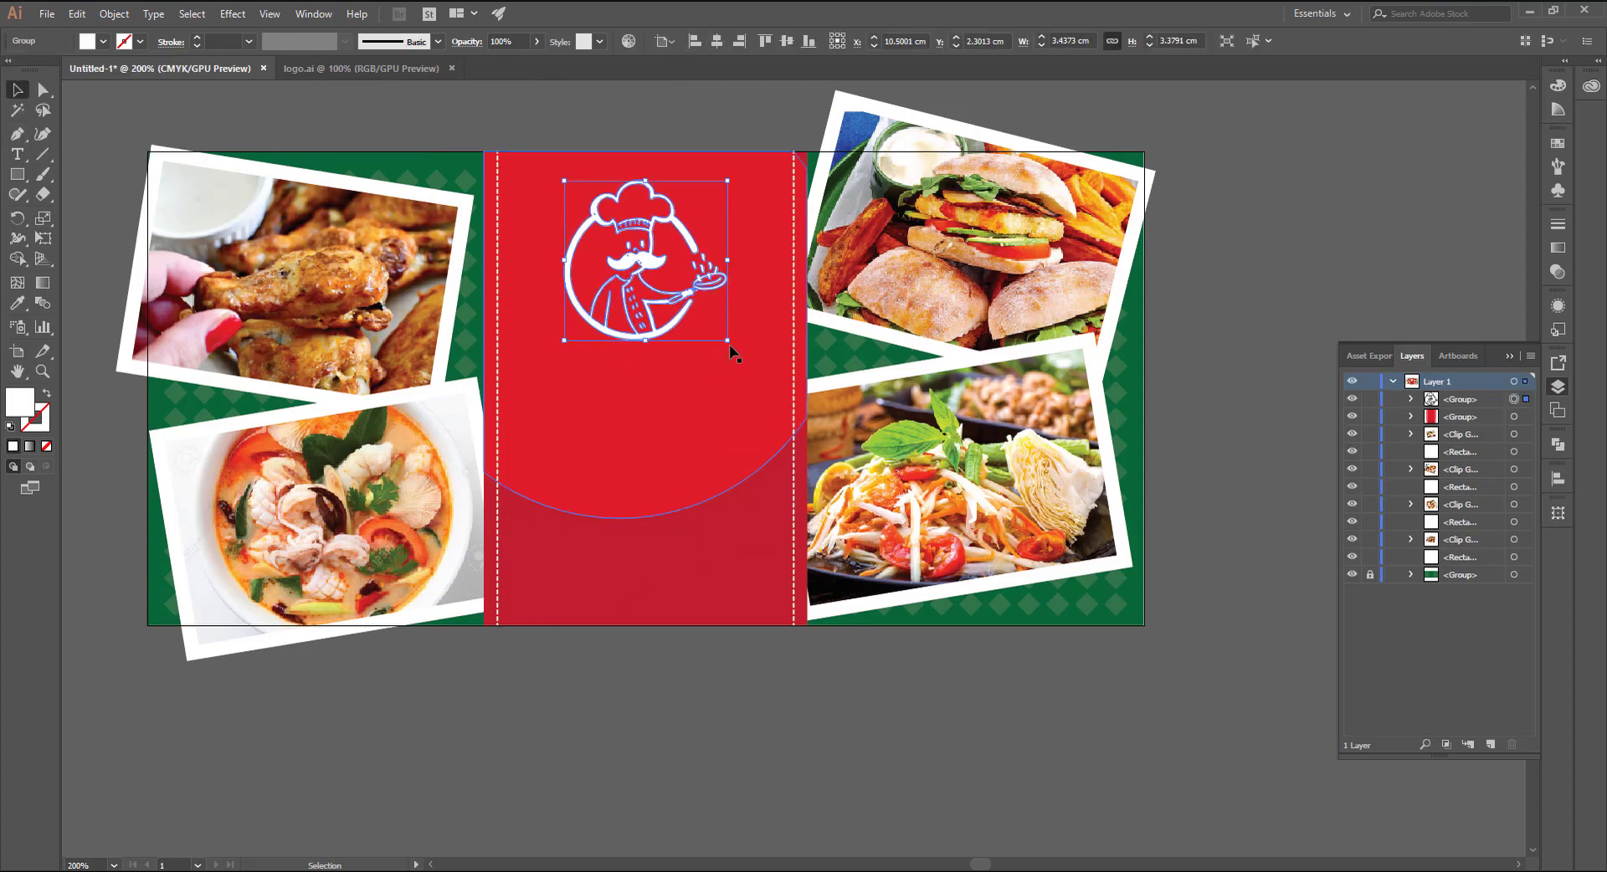
left_click_drag(727, 341, 738, 350)
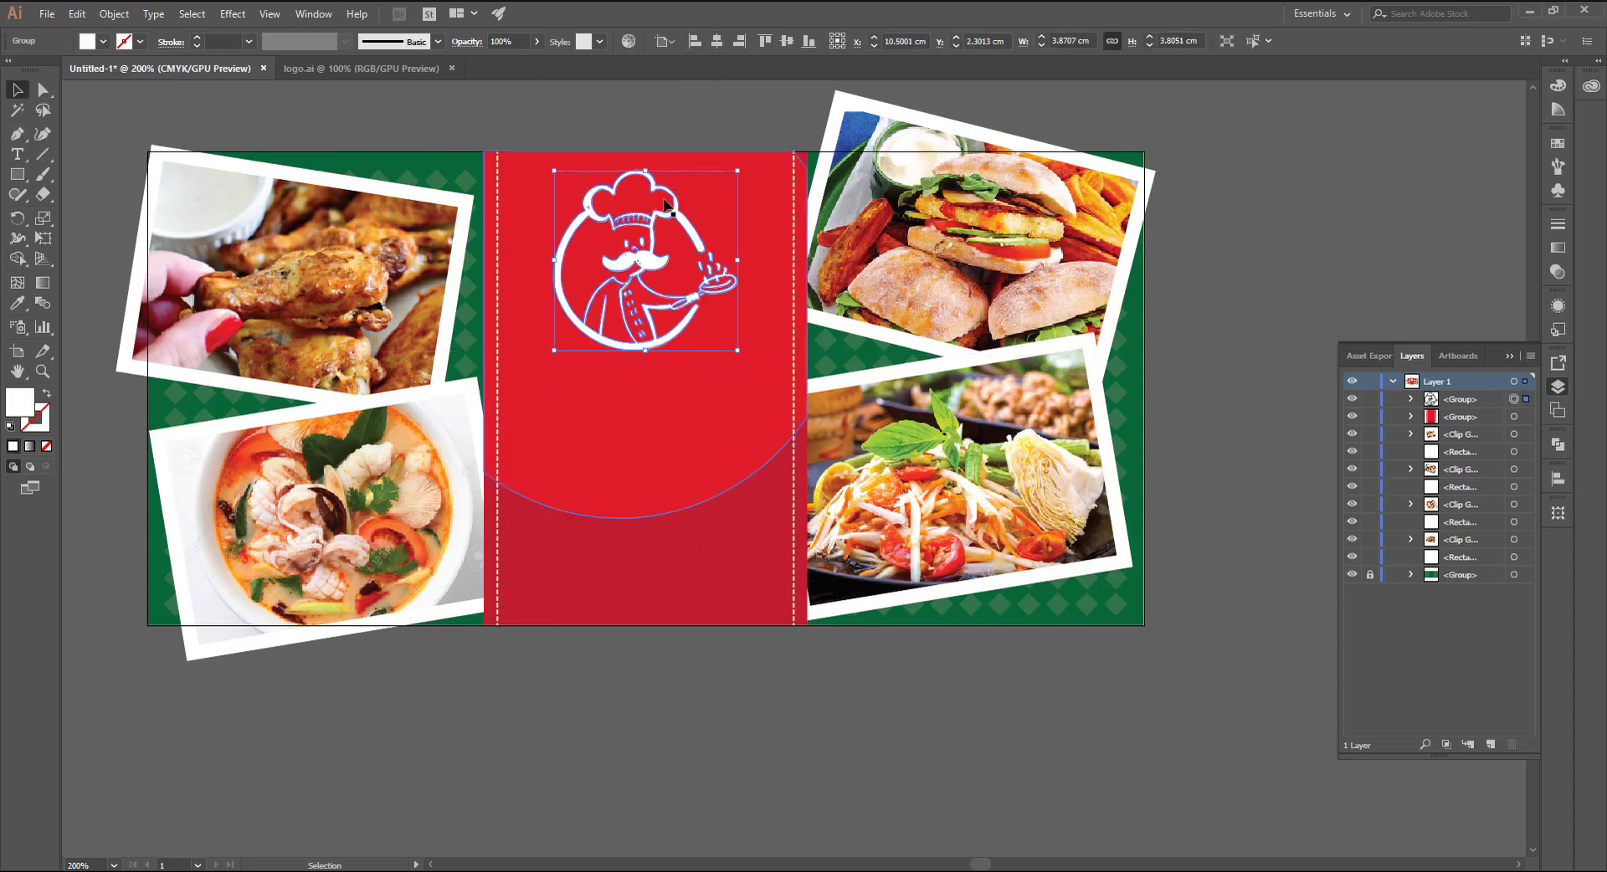
left_click_drag(697, 194, 696, 204)
Step: Create a DISCOUNT VOUCHER text object set in Bebas Neue below the card
left_click(707, 735)
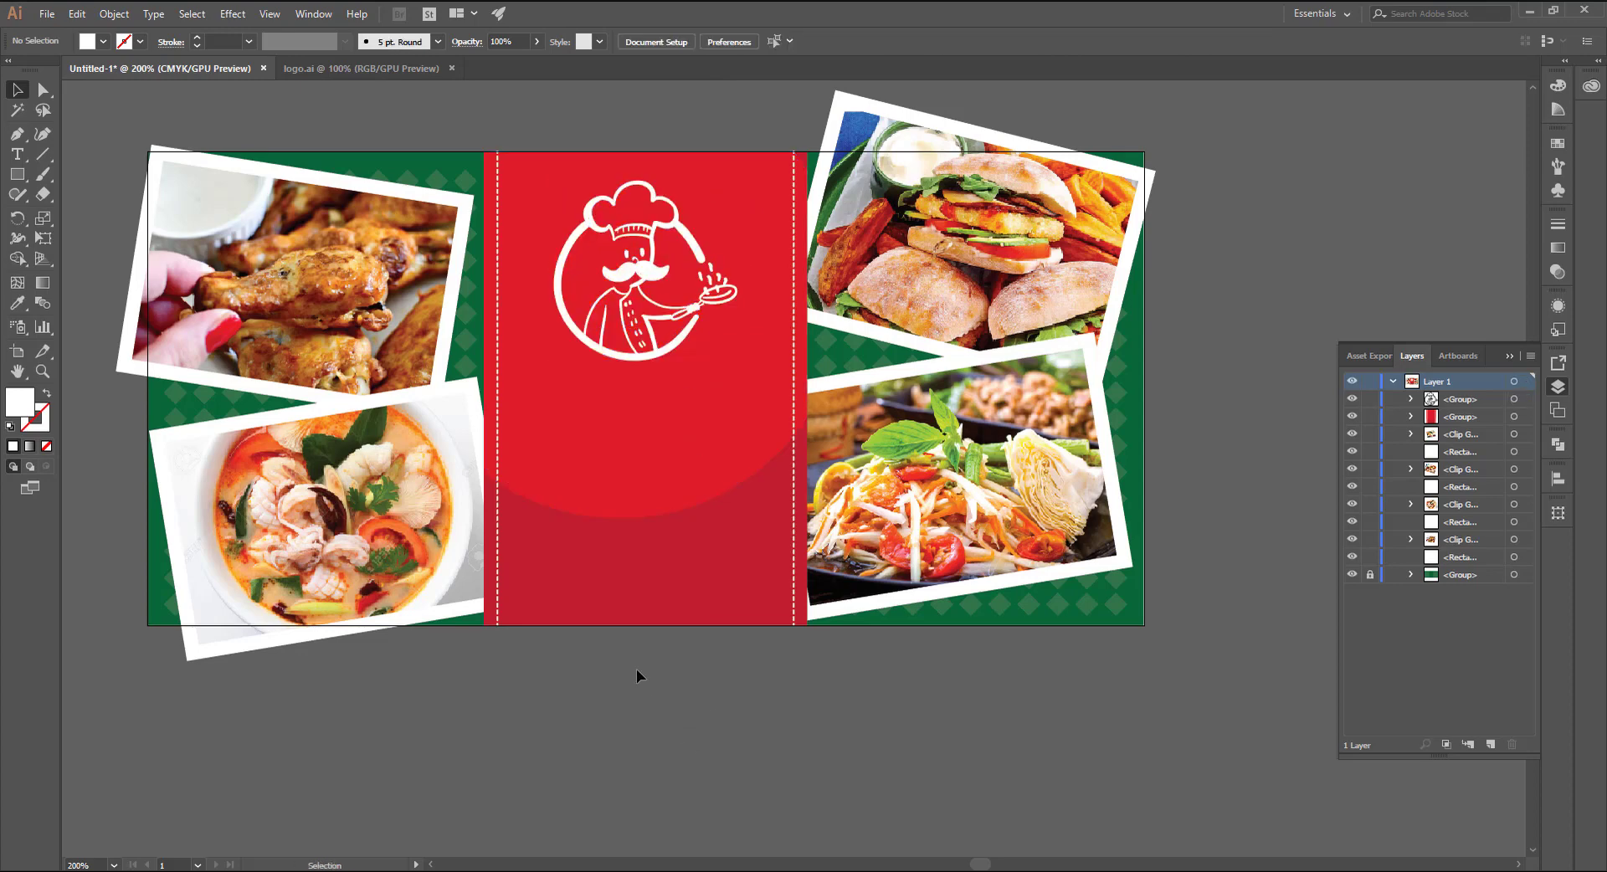
key("t")
left_click(583, 703)
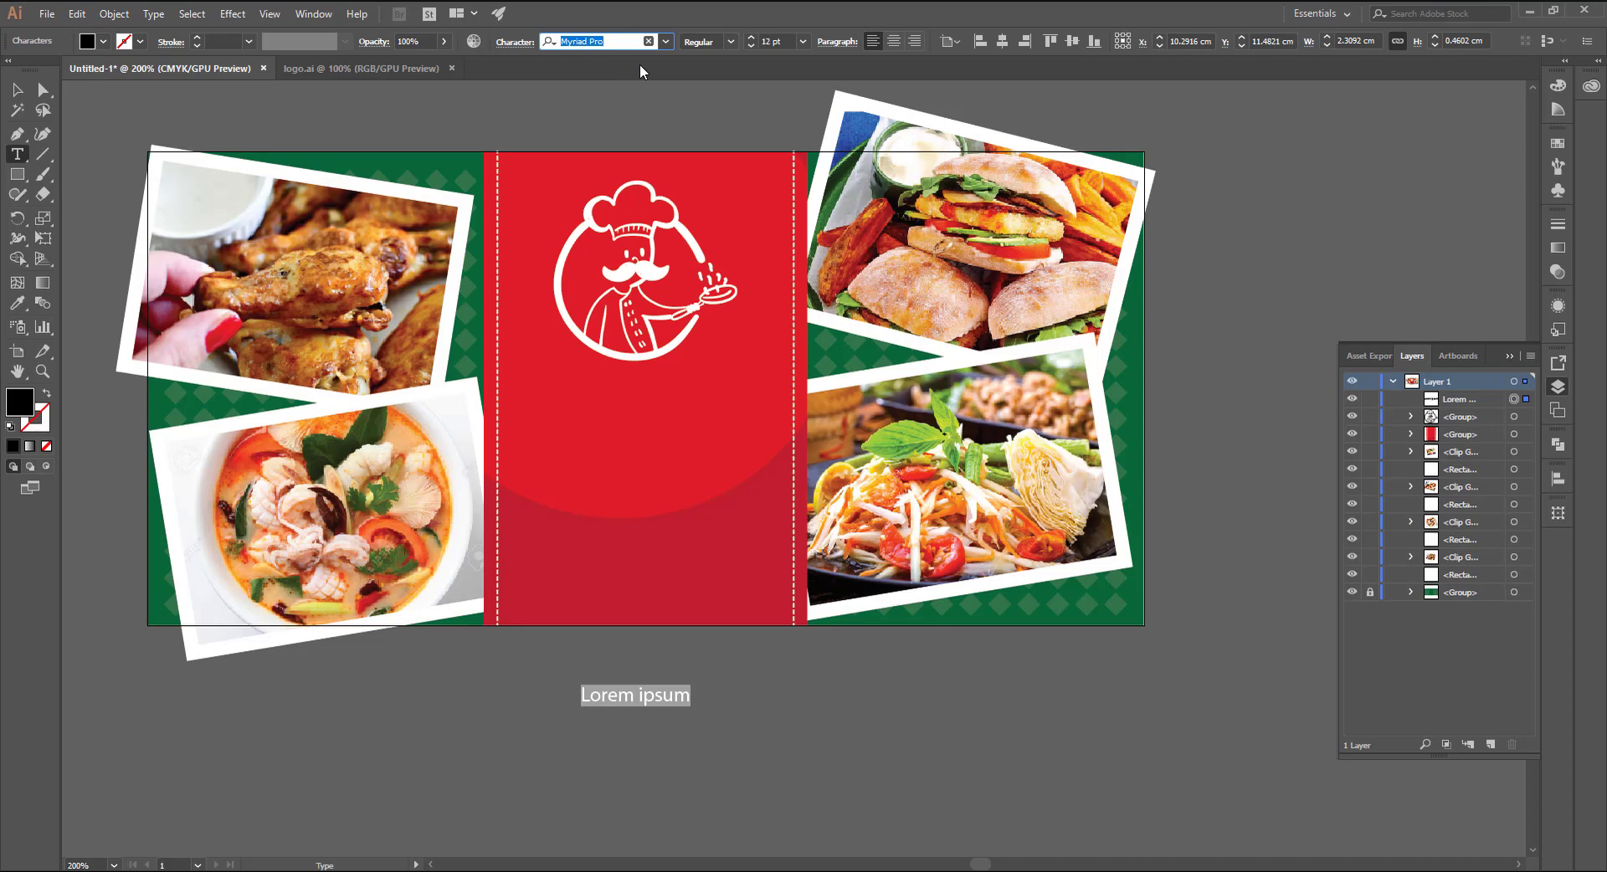
type("beba")
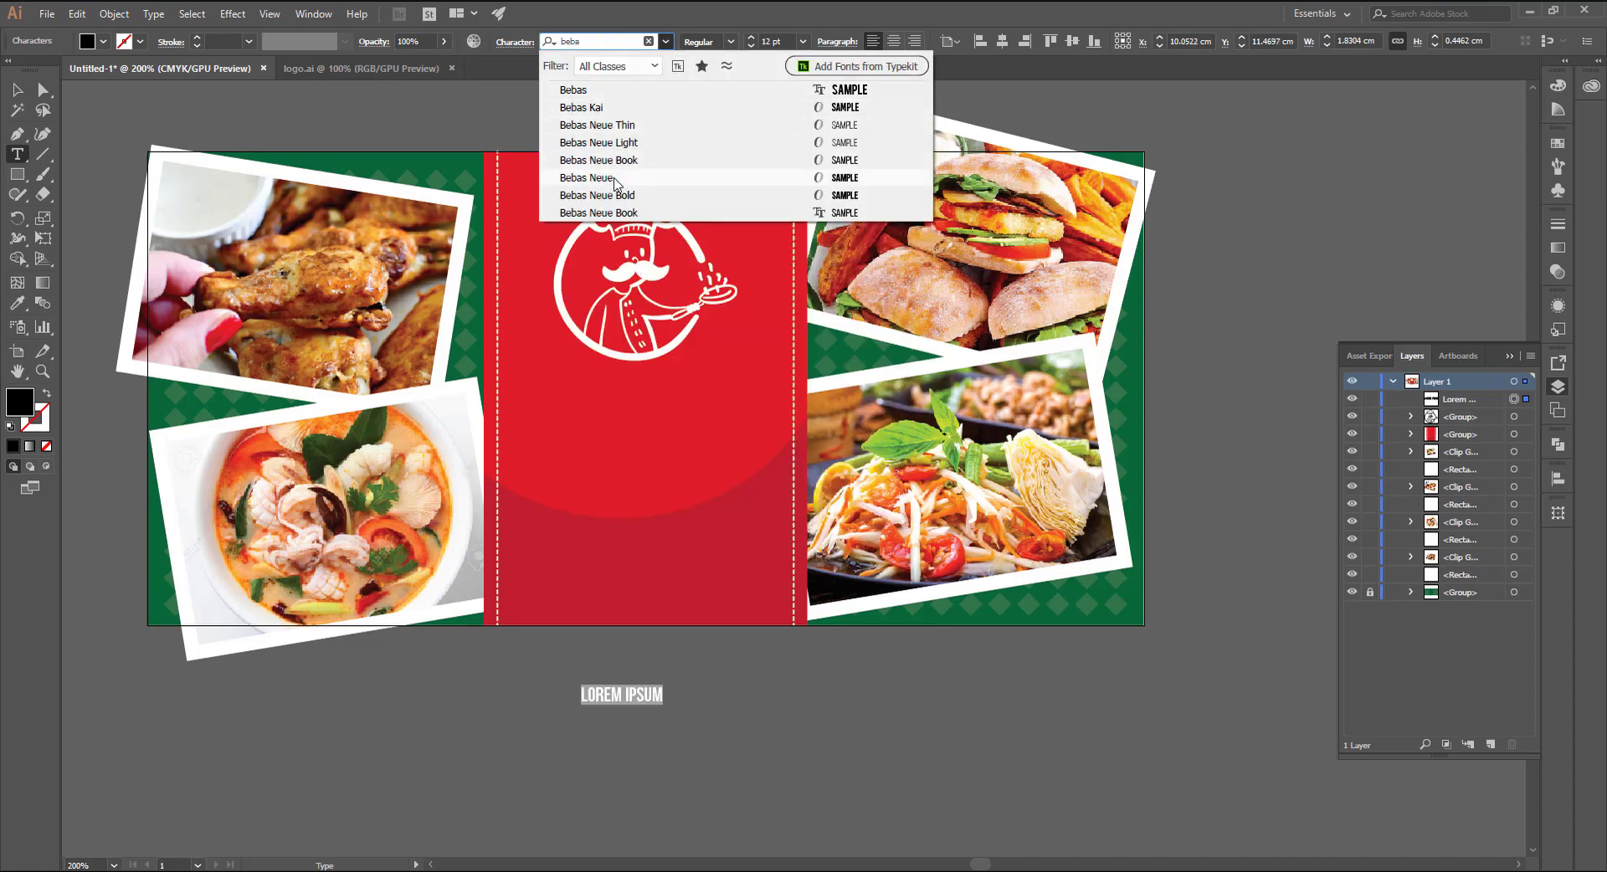
left_click(617, 178)
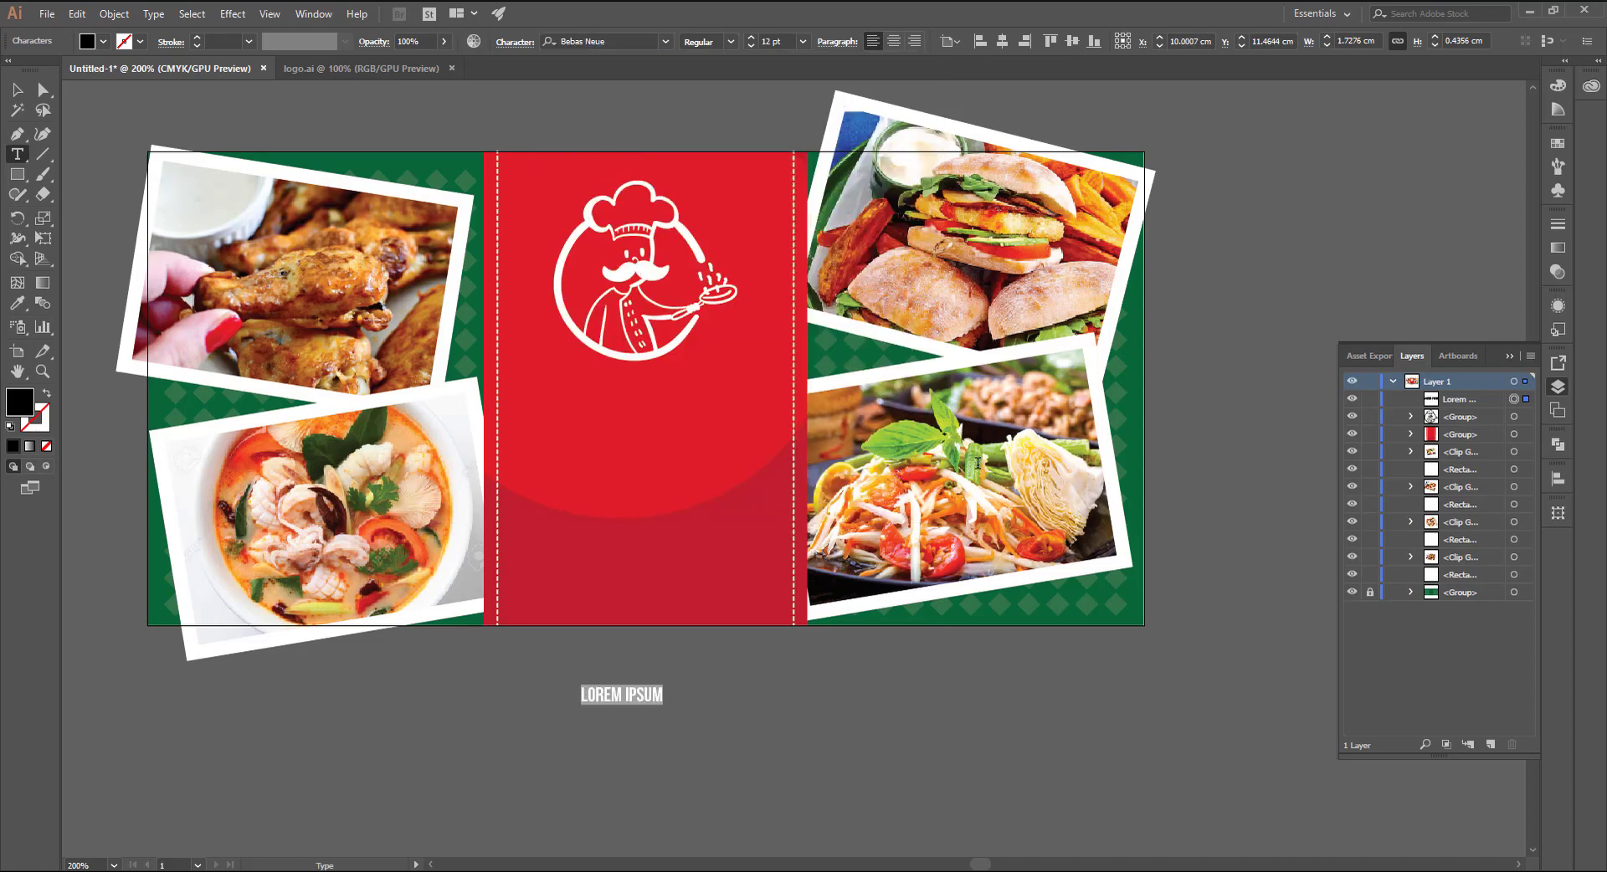
type("d")
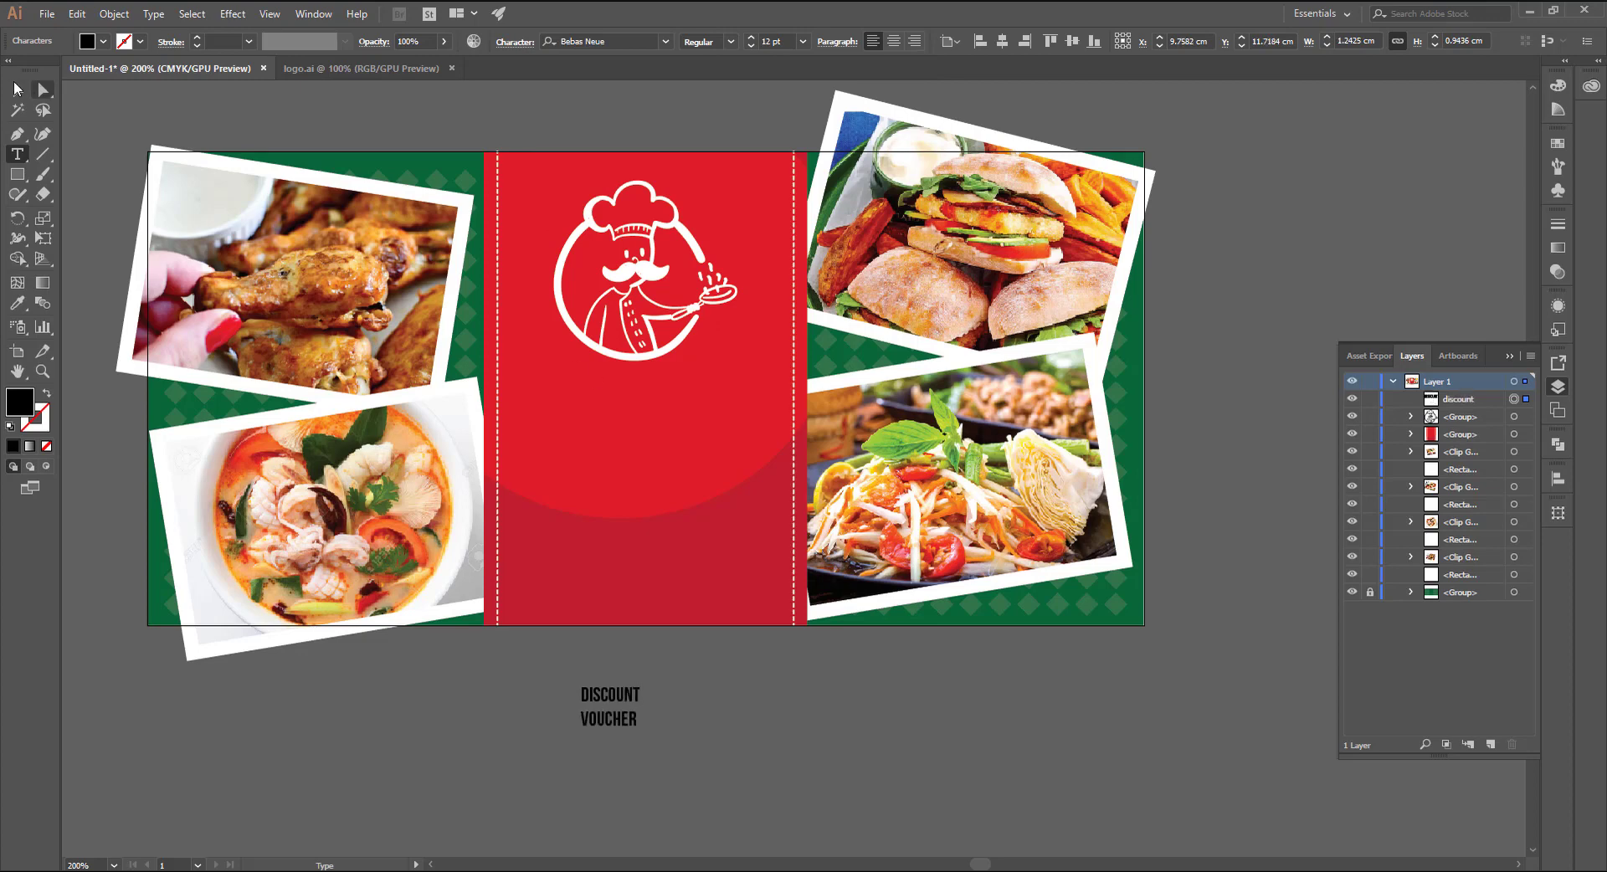
left_click(17, 88)
Step: Enlarge the heading to about 41.91 pt and move it under the chef logo
left_click(619, 718)
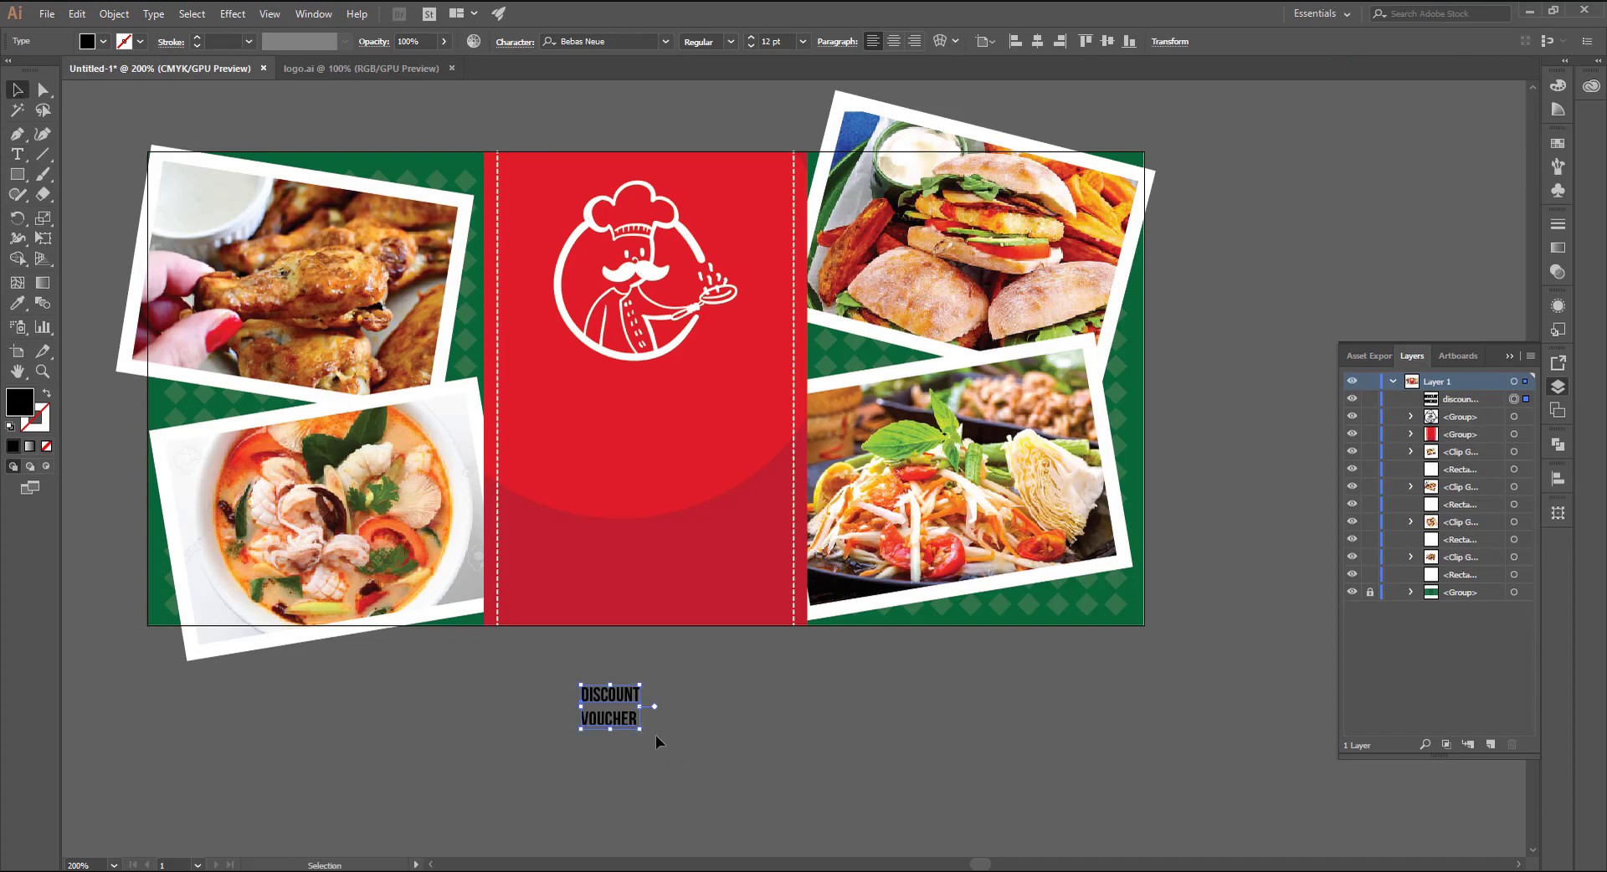
left_click_drag(642, 729, 794, 837)
scroll(704, 592, "down", 5)
scroll(704, 592, "up", 3)
mouse_move(722, 698)
left_mouse_down()
mouse_move(649, 410)
mouse_move(661, 315)
left_mouse_up()
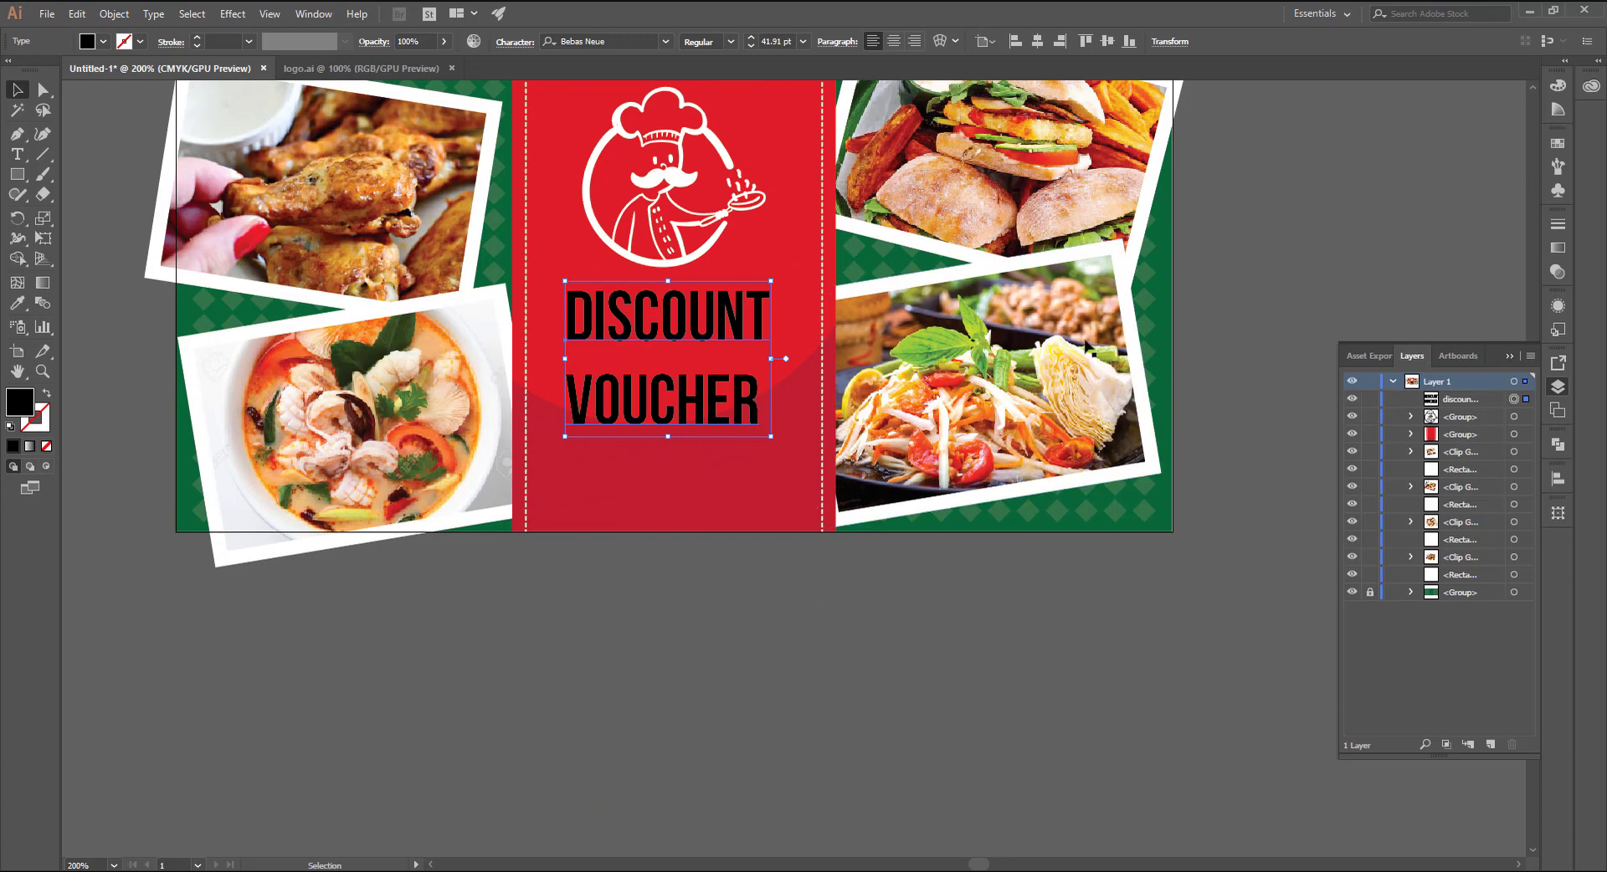
Step: Tighten the heading's leading, fill it white, and centre it in the red strip
key("alt+Up")
key("alt+Up")
key("alt+Up")
key("alt+Up")
key("alt+Up")
key("alt+Up")
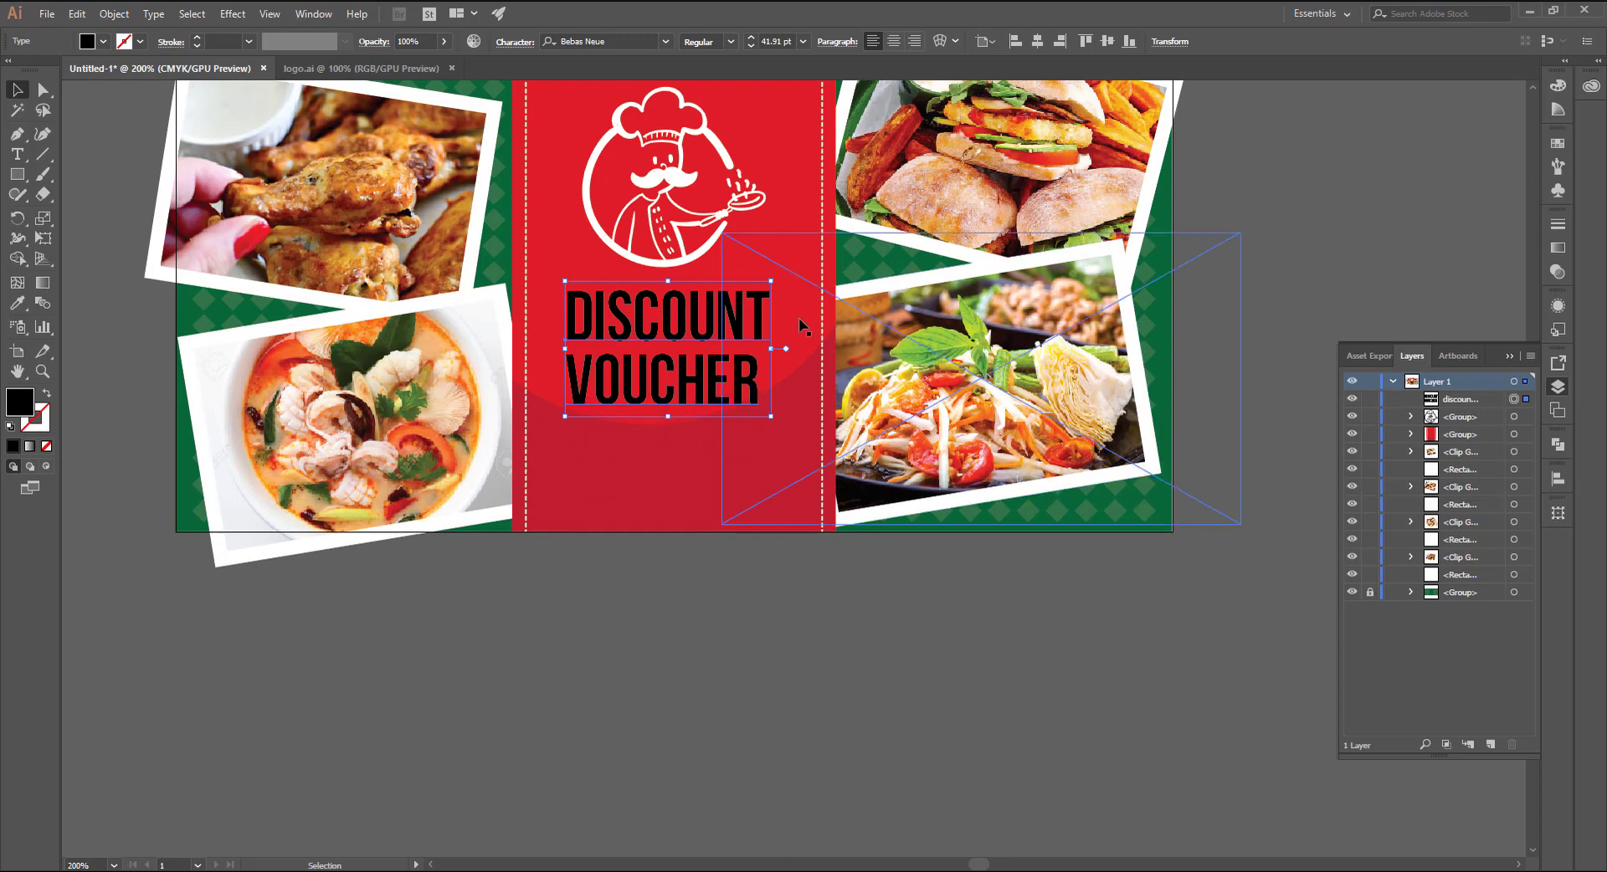
left_click(505, 43)
left_click(470, 148)
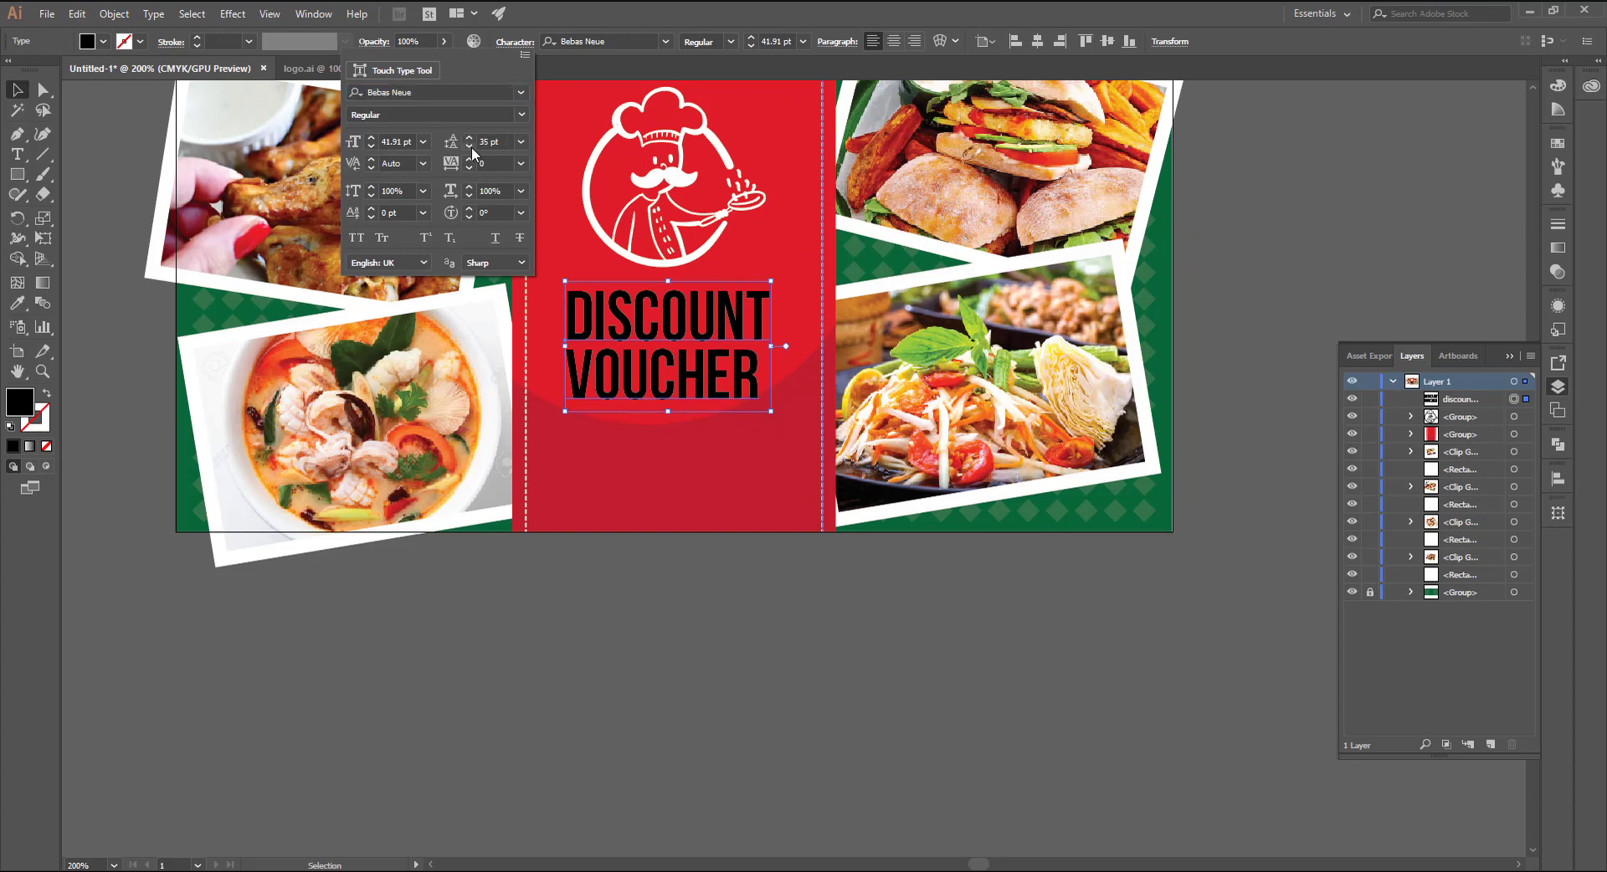
left_click(103, 41)
left_click(33, 70)
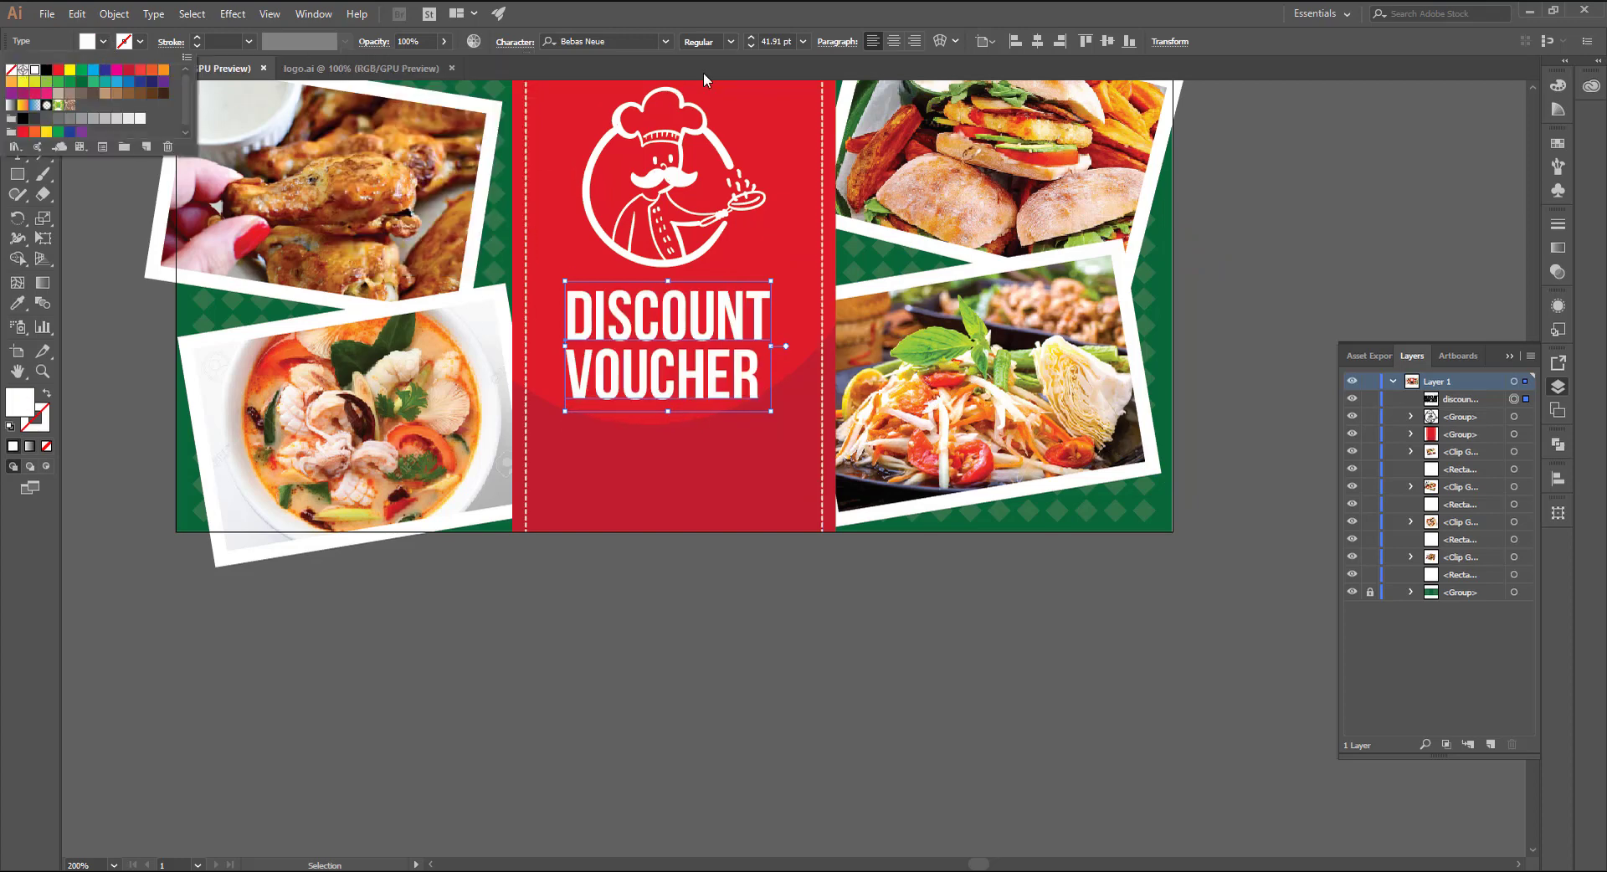
left_click(894, 42)
left_click(1037, 42)
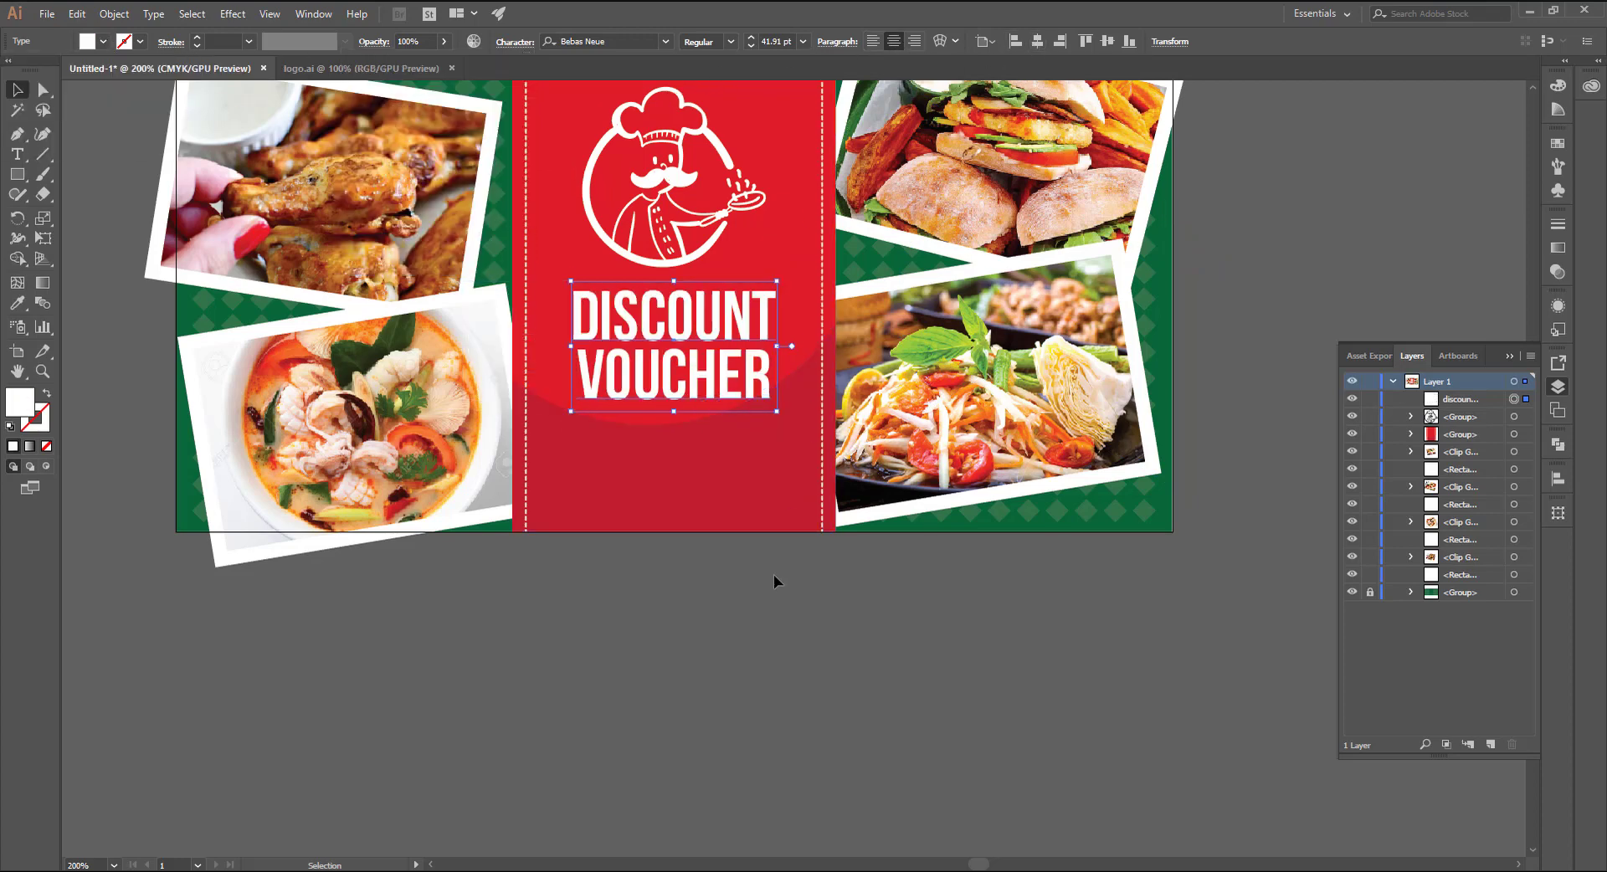
left_click(774, 574)
scroll(773, 574, "up", 2)
left_click(708, 353)
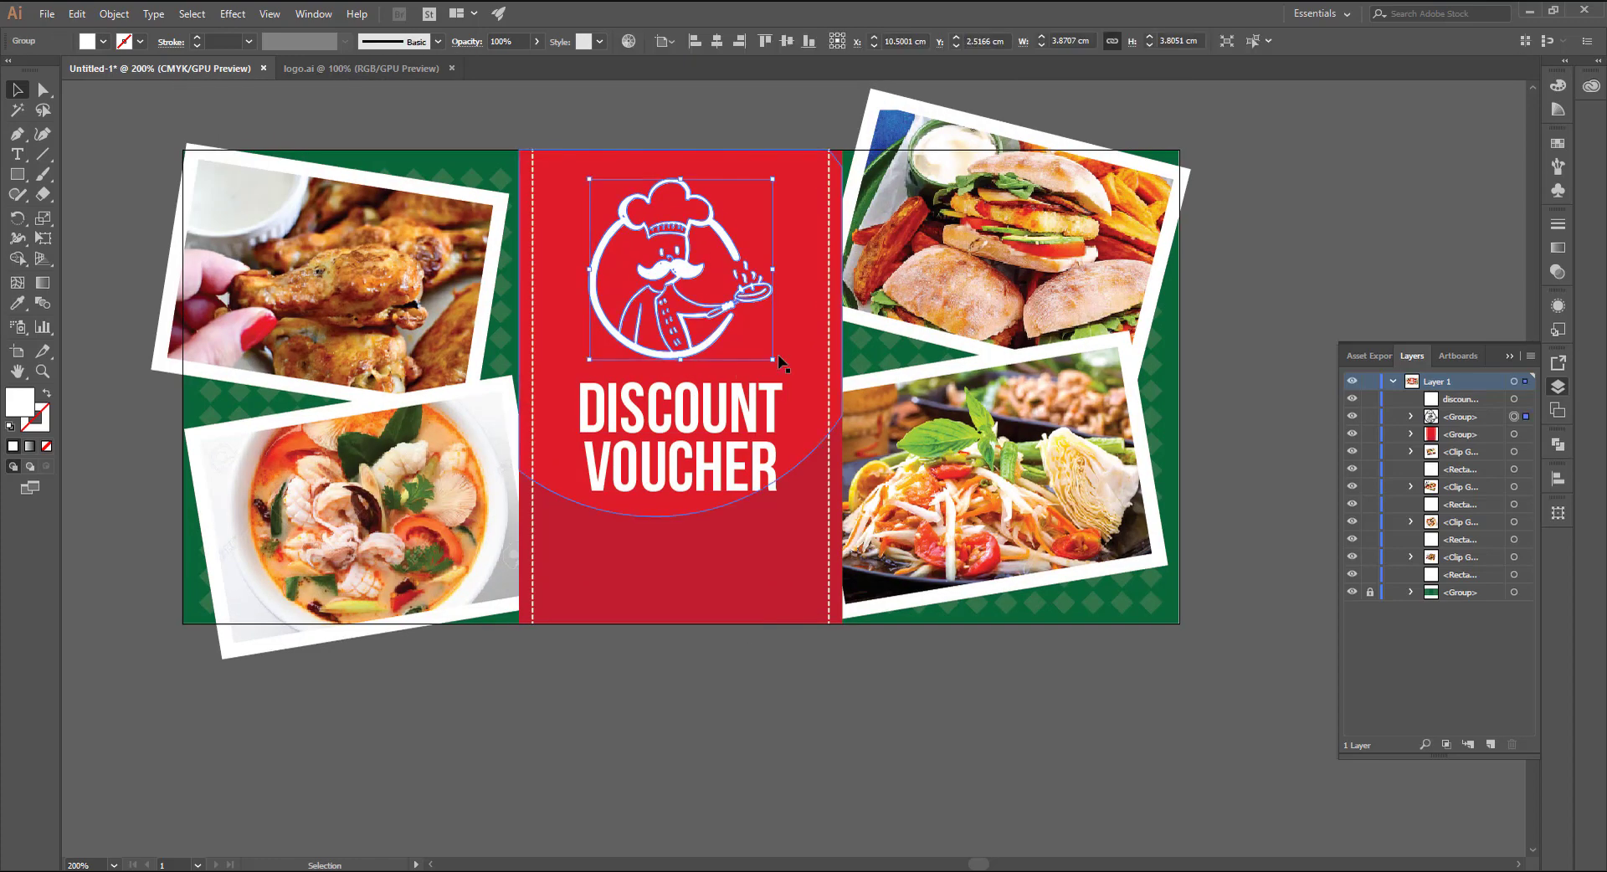
Step: Make the chef logo slightly smaller and move it a little higher
left_click_drag(777, 360, 748, 347)
key("ctrl+plus")
left_click_drag(744, 337, 744, 328)
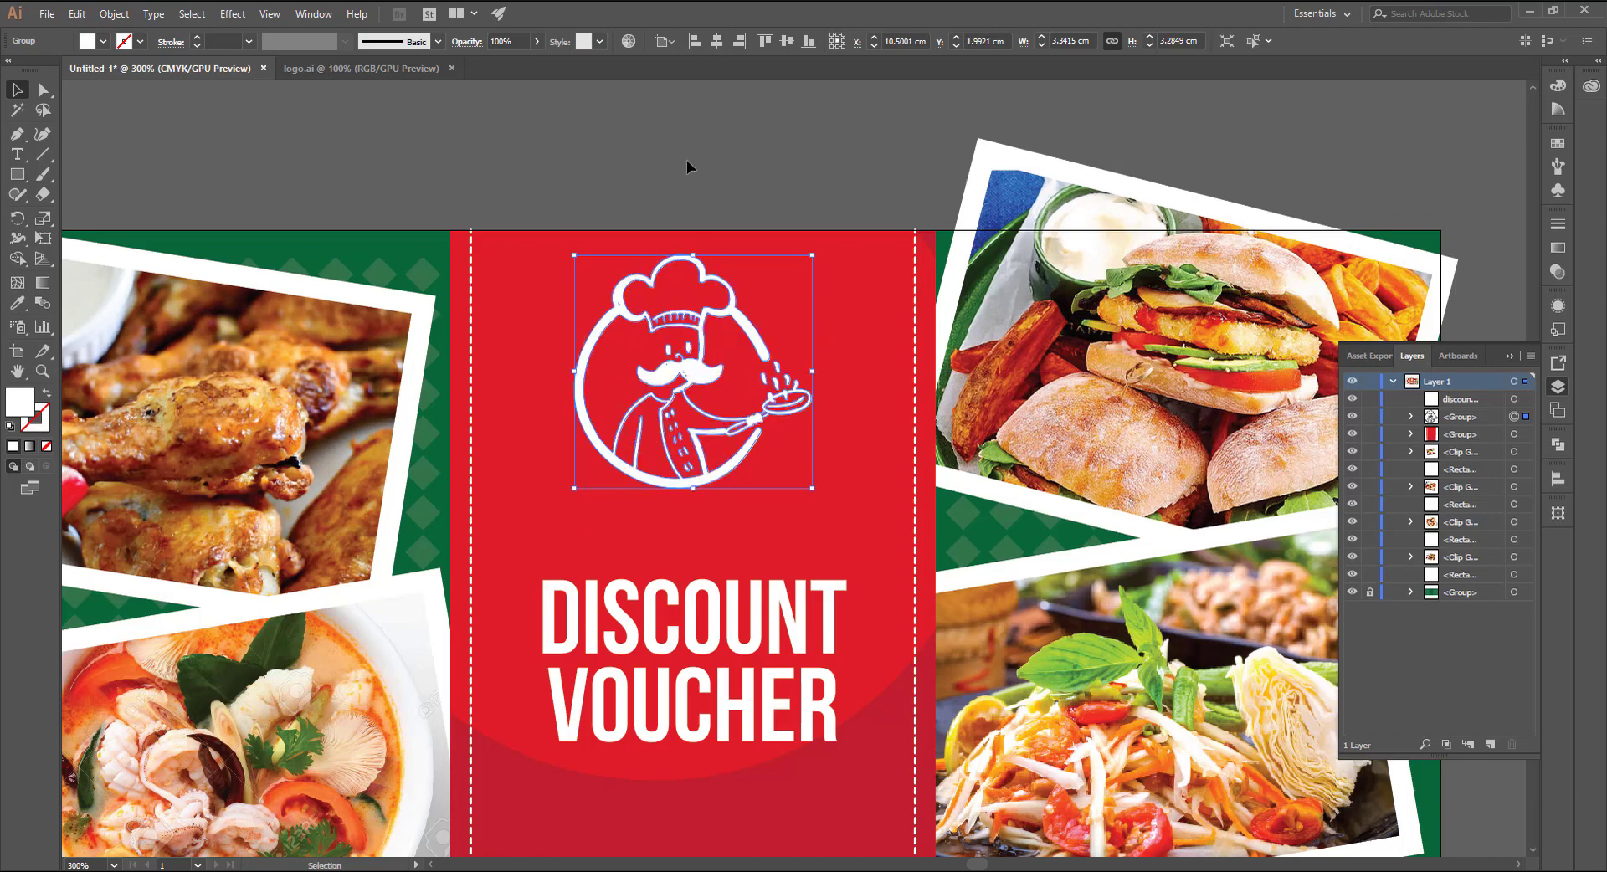
left_click(689, 165)
Step: Draw a thin white line above the heading and Alt-drag a heading copy downward
left_click_drag(518, 513, 864, 518)
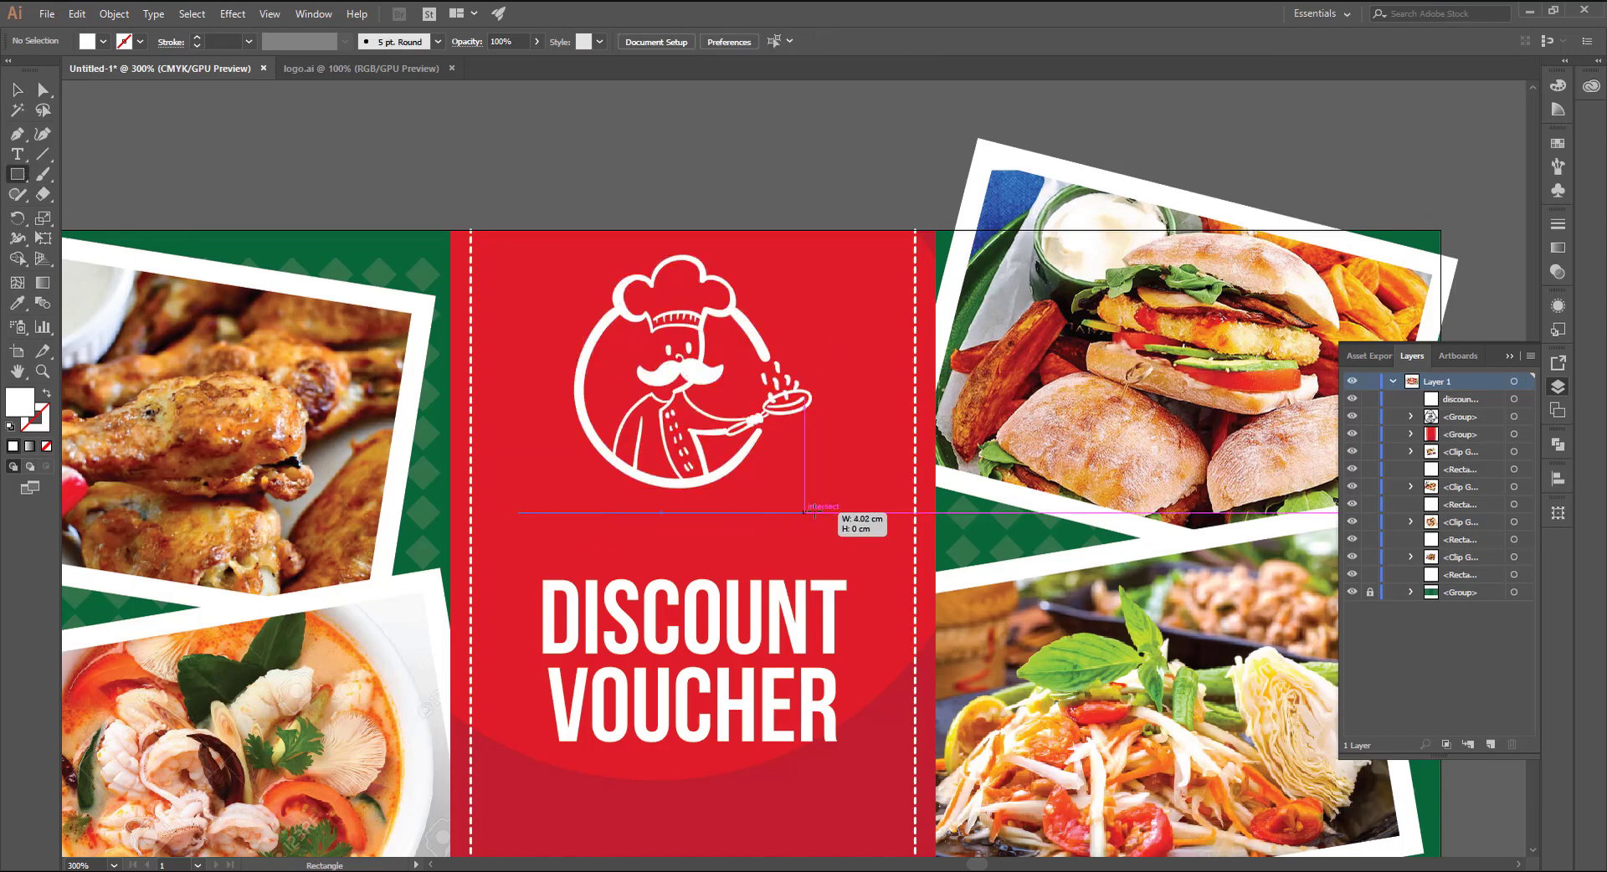
left_click(19, 92)
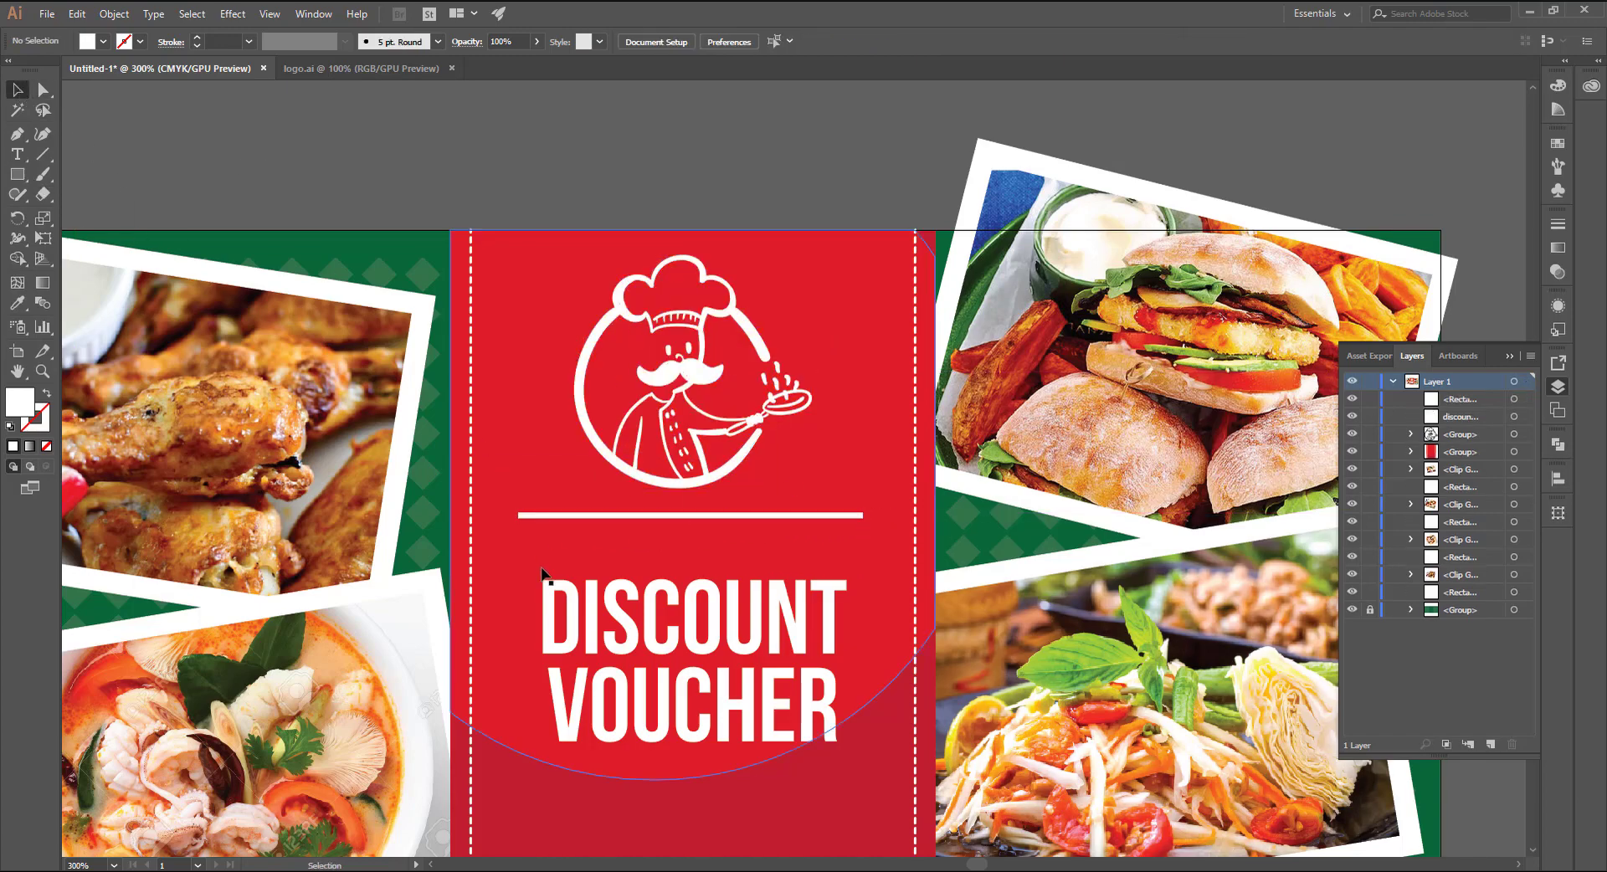
scroll(546, 574, "up", 2)
left_click(718, 550)
scroll(718, 550, "down", 2)
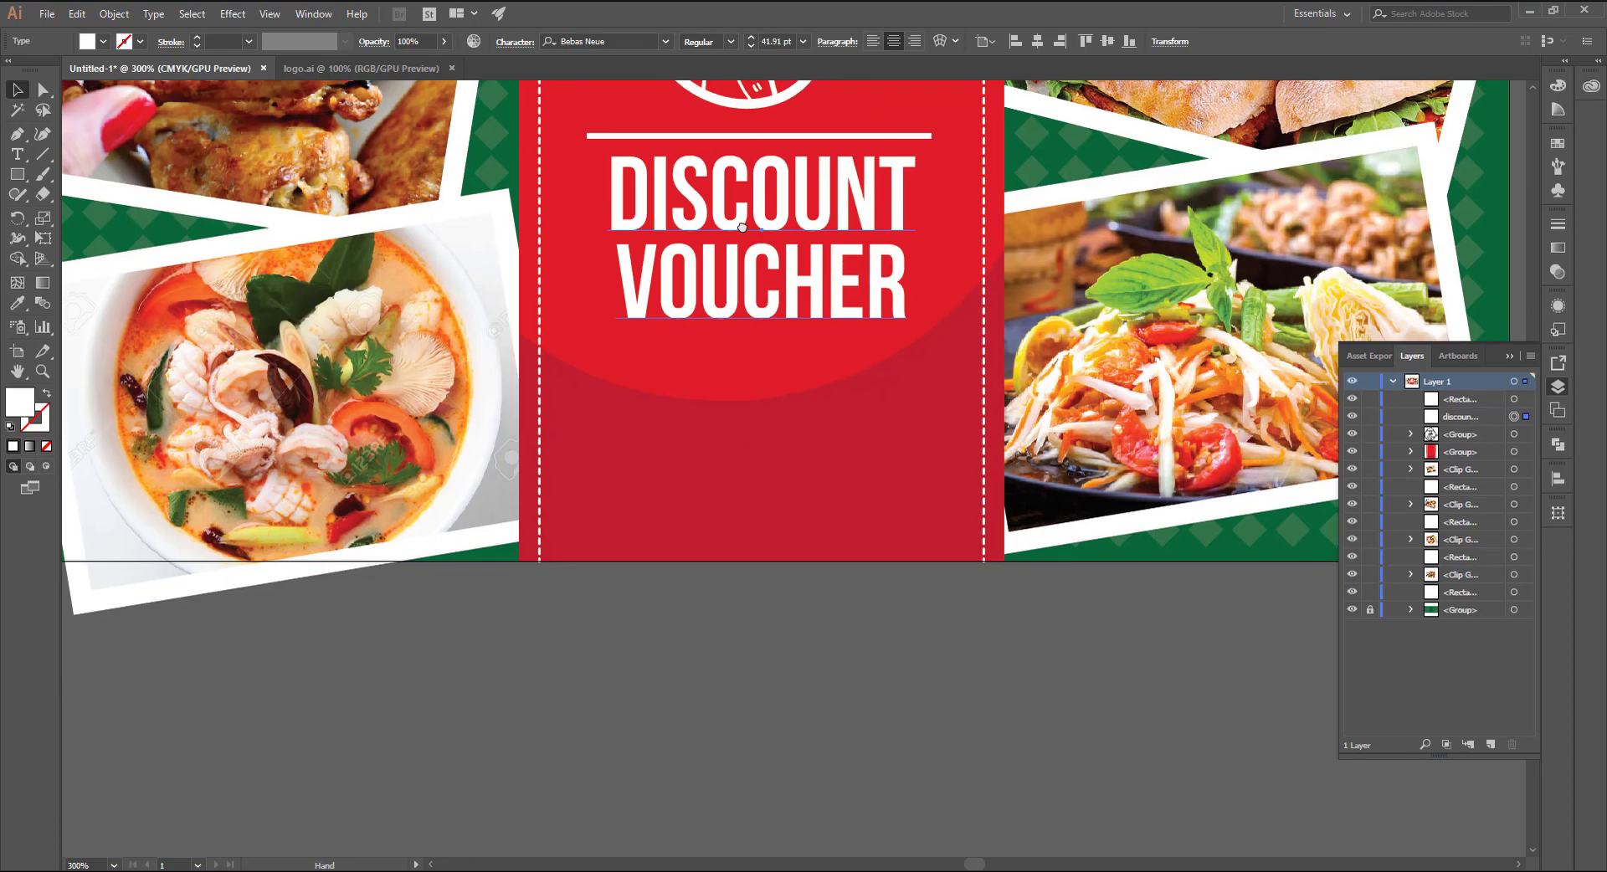
left_click(766, 767)
left_click_drag(760, 296, 759, 566)
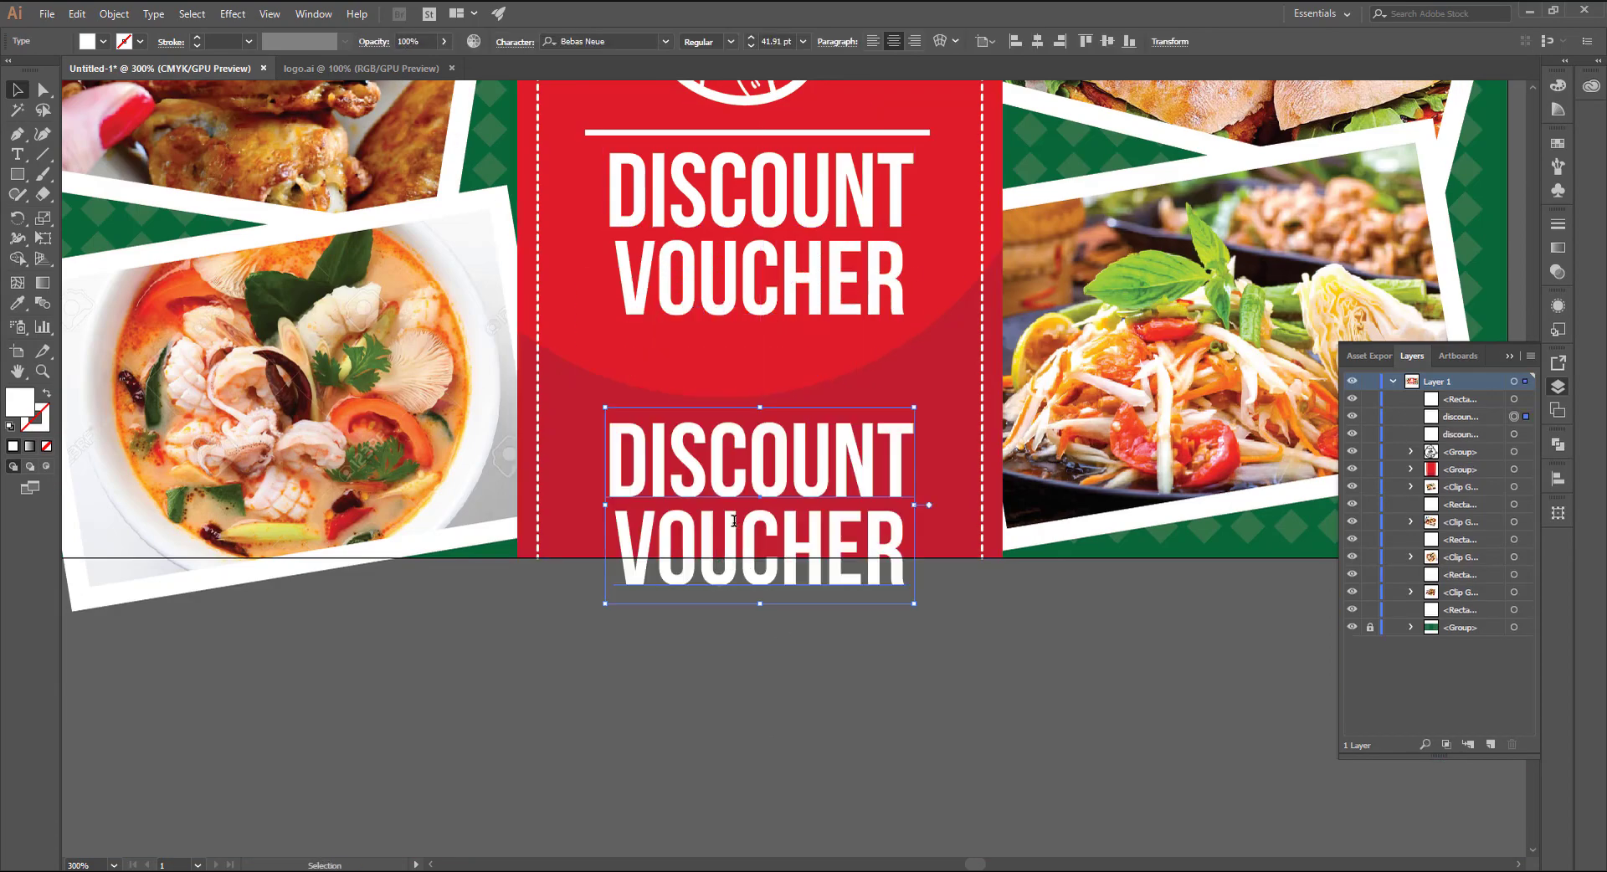
Step: Retype the heading copy as '50', enlarge it, and duplicate it to the right
double_click(730, 484)
key("ctrl+a")
type("50")
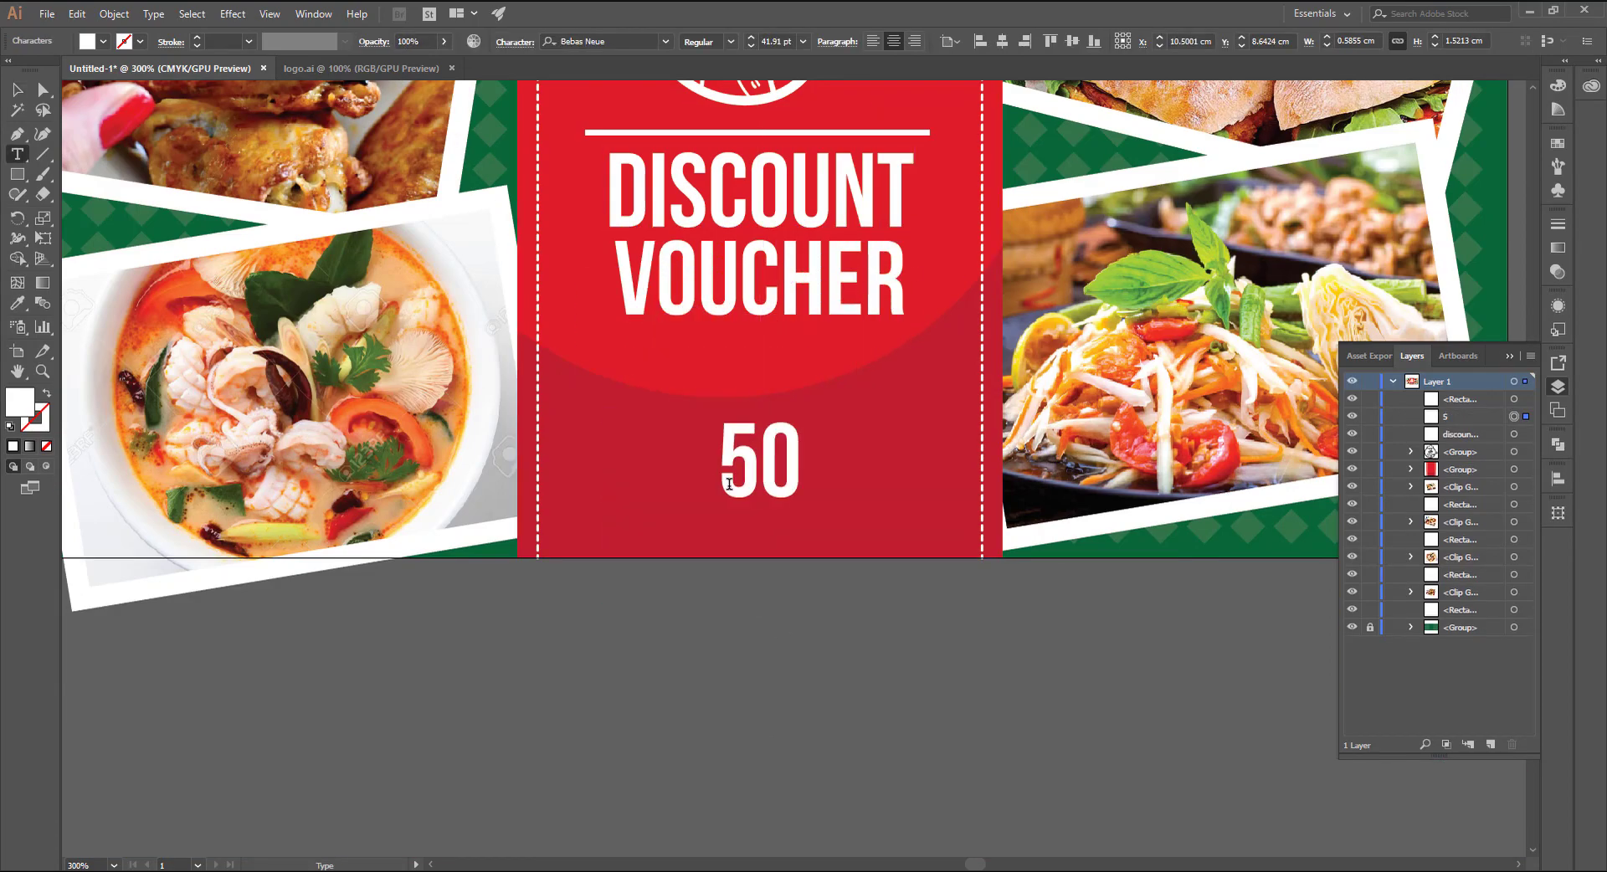
left_click(14, 93)
scroll(804, 469, "up", 1)
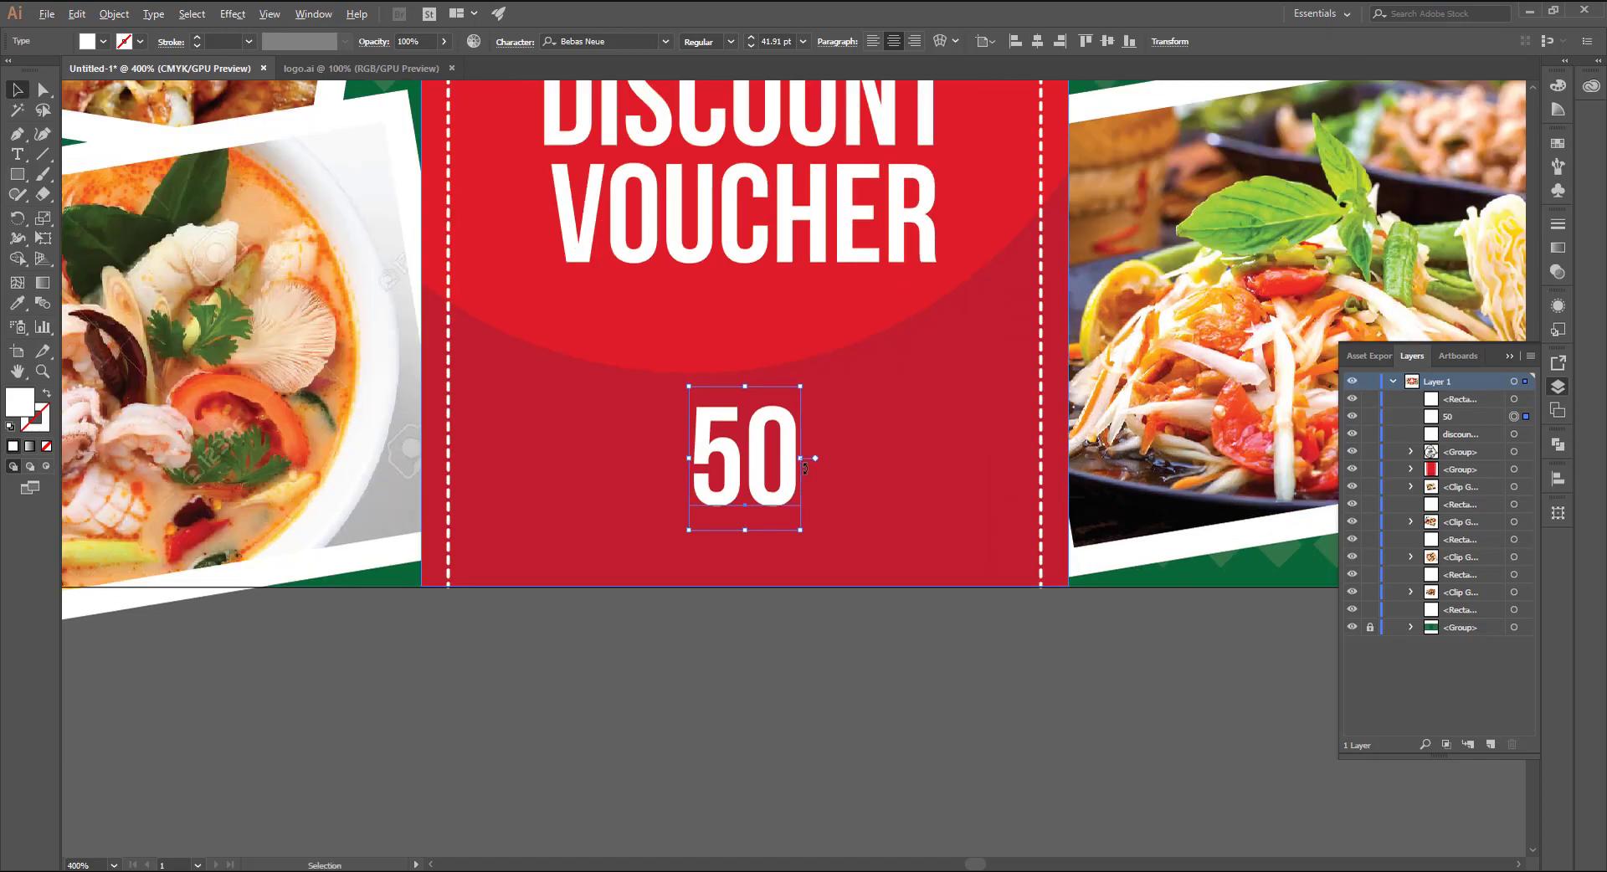
left_click_drag(799, 535, 846, 586)
mouse_move(771, 500)
left_mouse_down()
mouse_move(763, 471)
mouse_move(723, 470)
mouse_move(940, 499)
left_mouse_up()
Step: Turn the duplicated 50 into a '%' sign shrunk to a third of its size
double_click(933, 450)
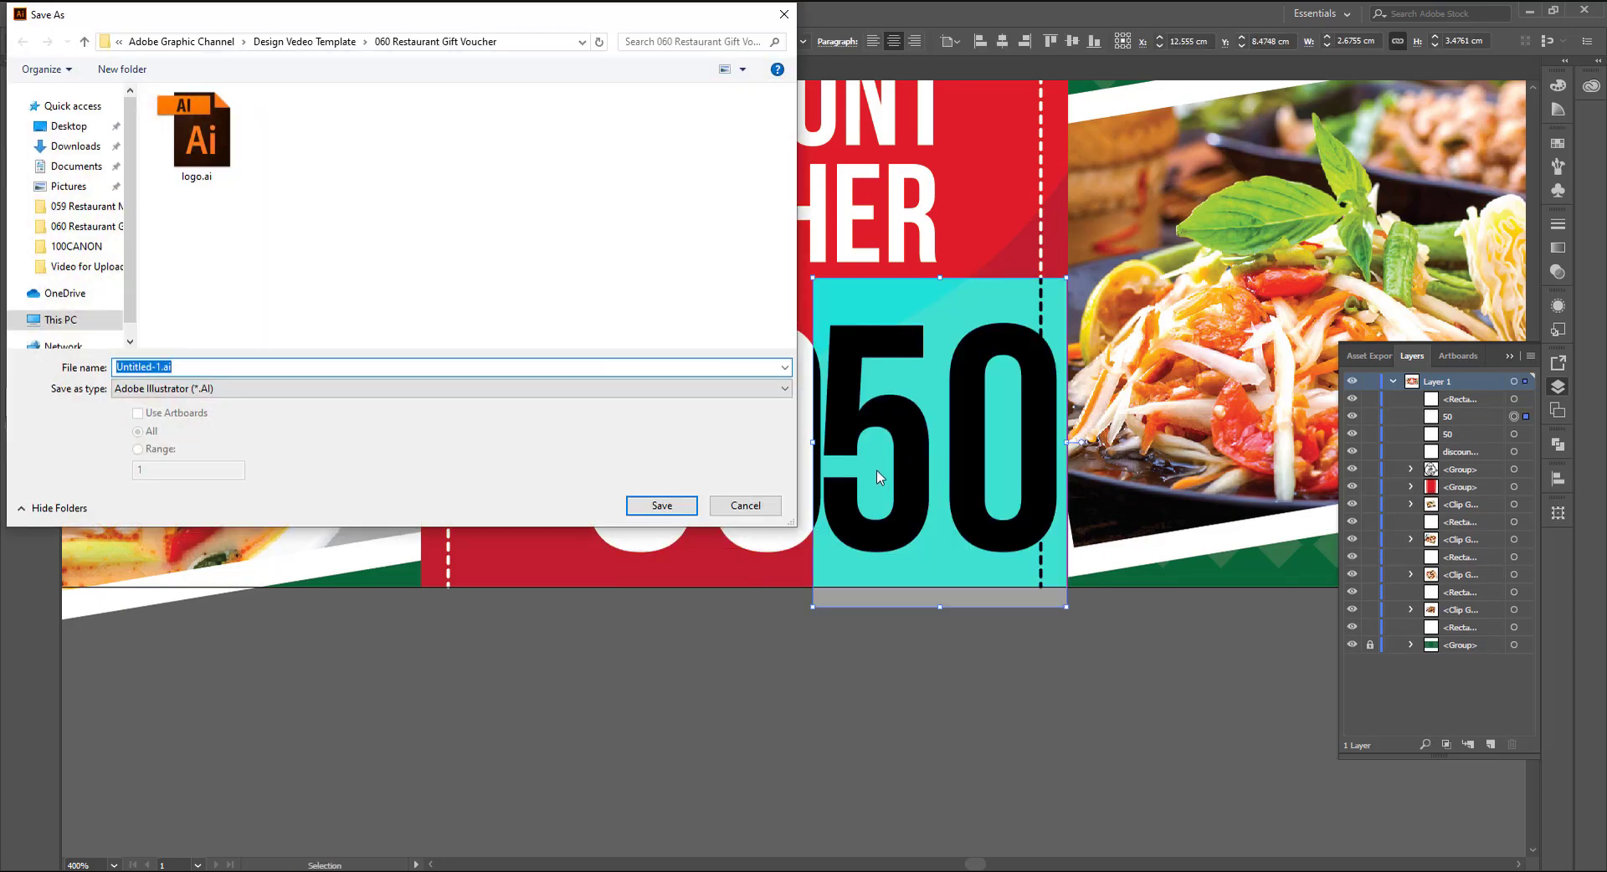
type("%")
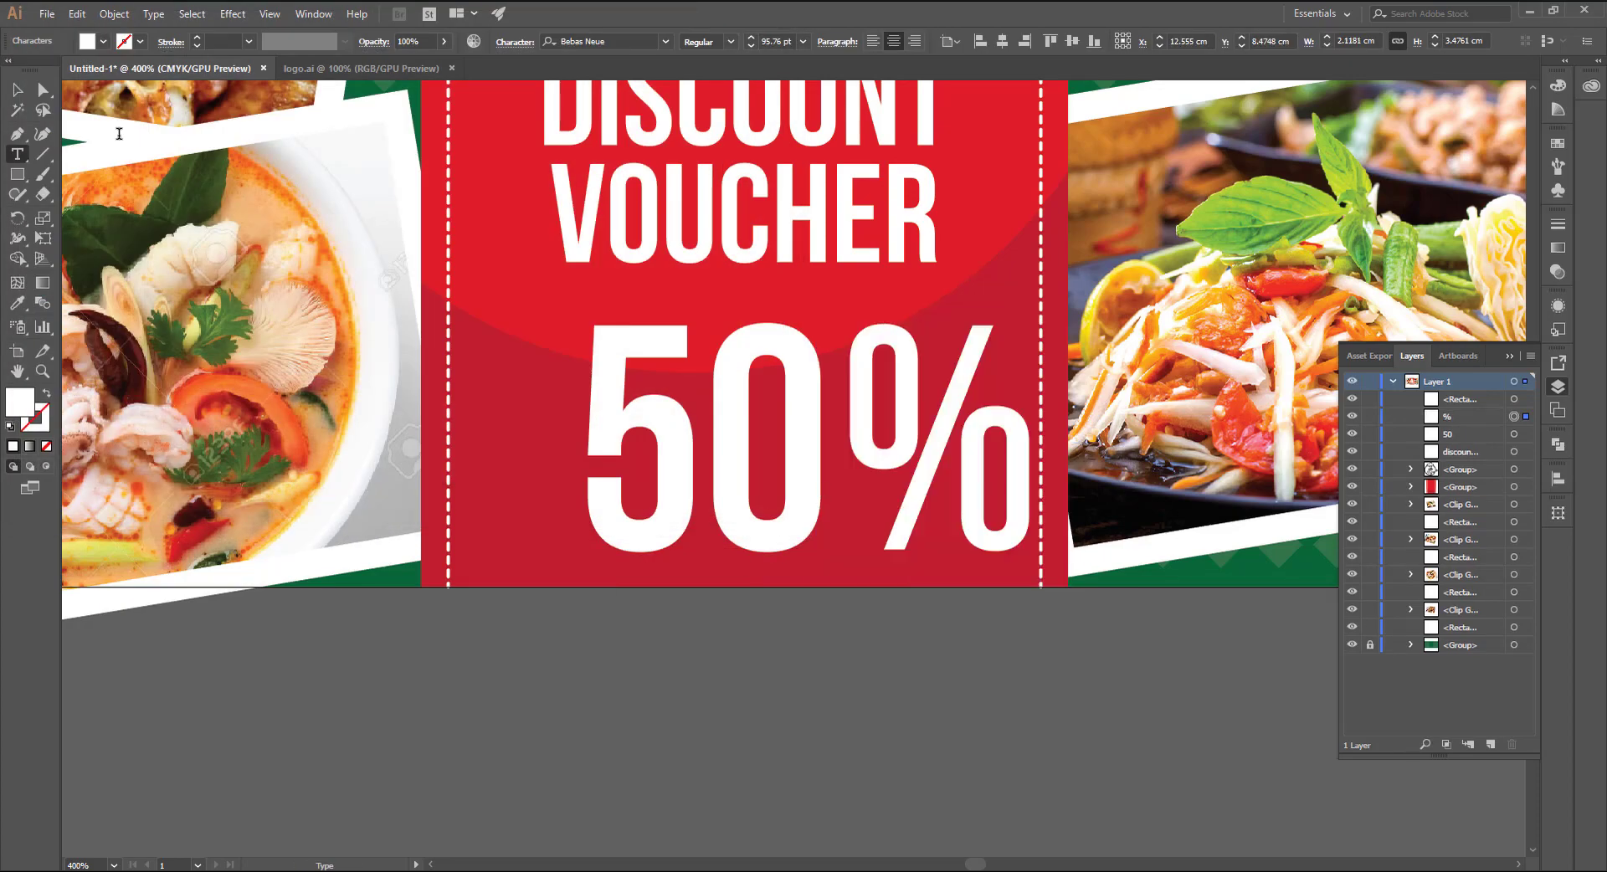
left_click(19, 90)
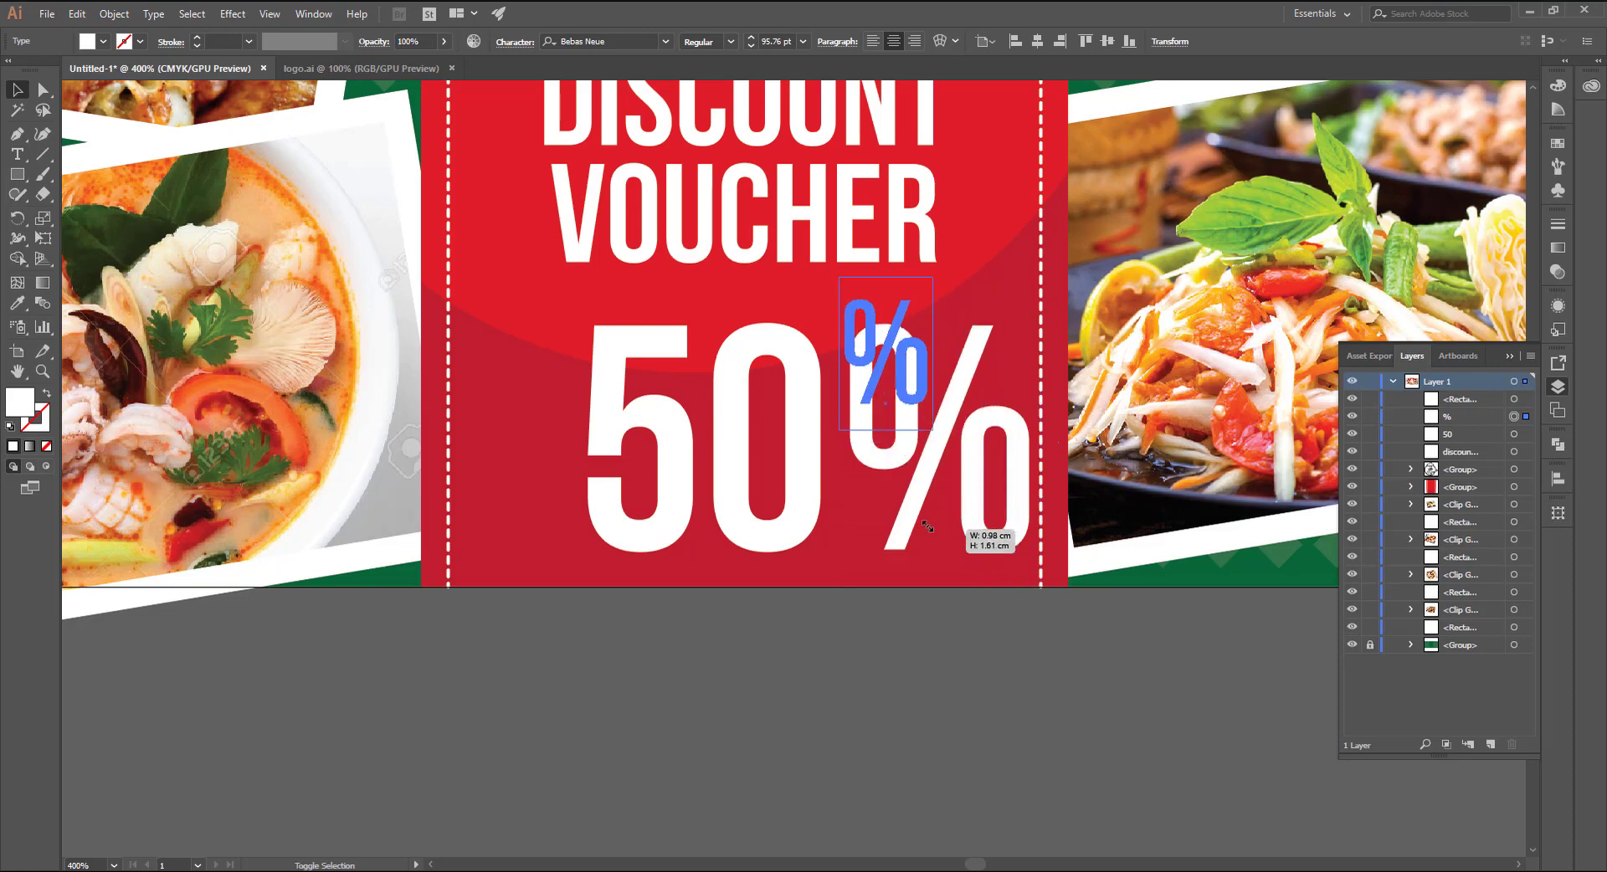
left_click_drag(1042, 609, 894, 408)
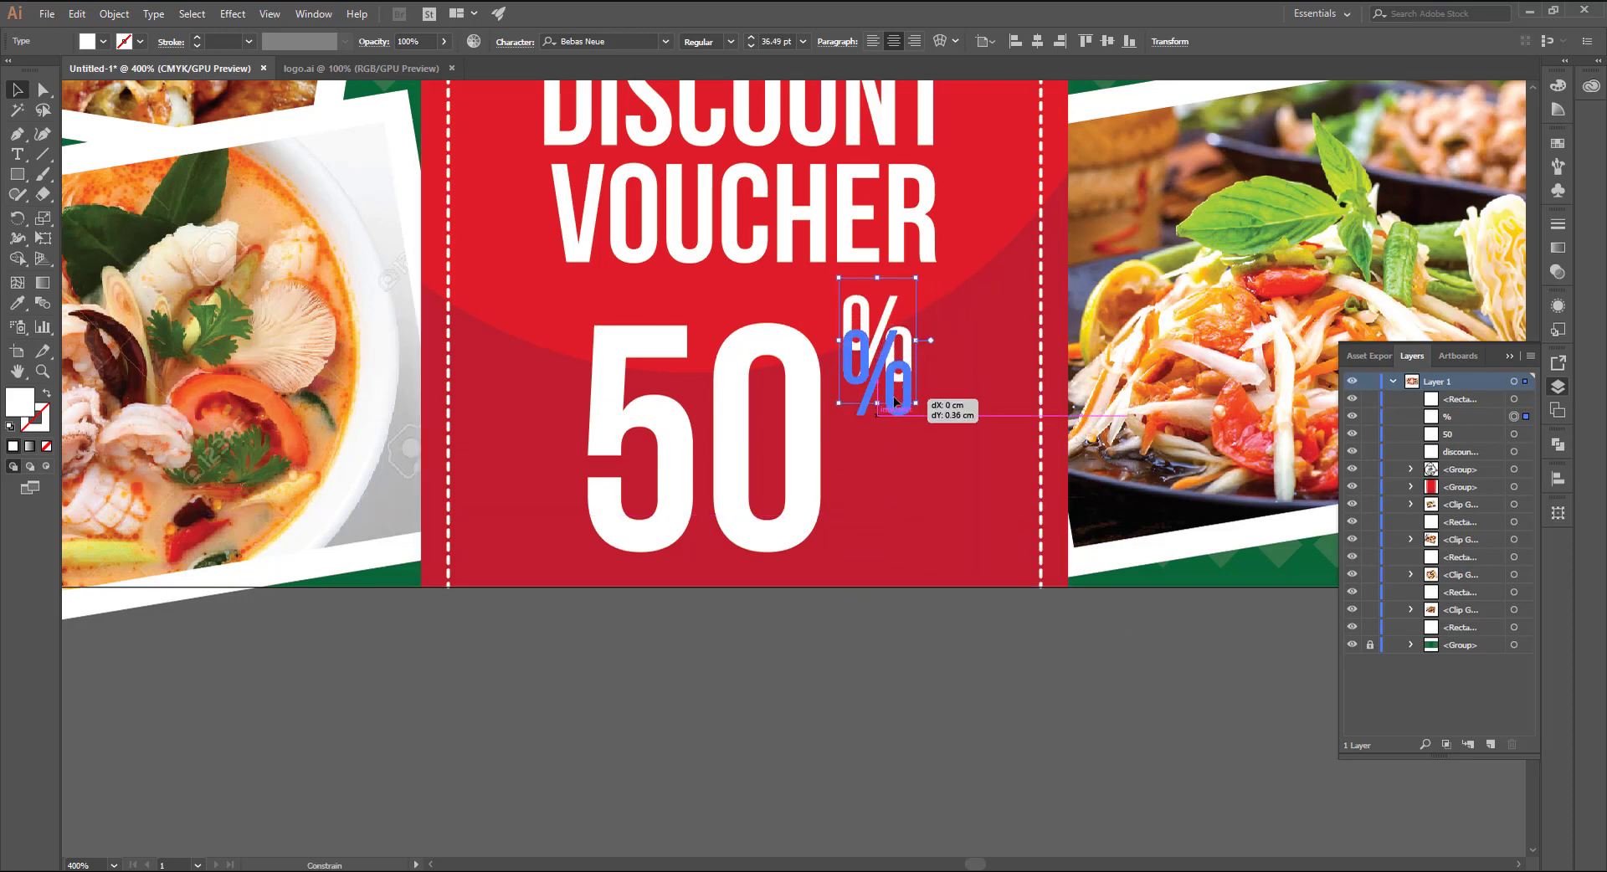
Step: Duplicate the % below itself, retype it as OFF, shrink it, and group both
left_click_drag(892, 399, 900, 512)
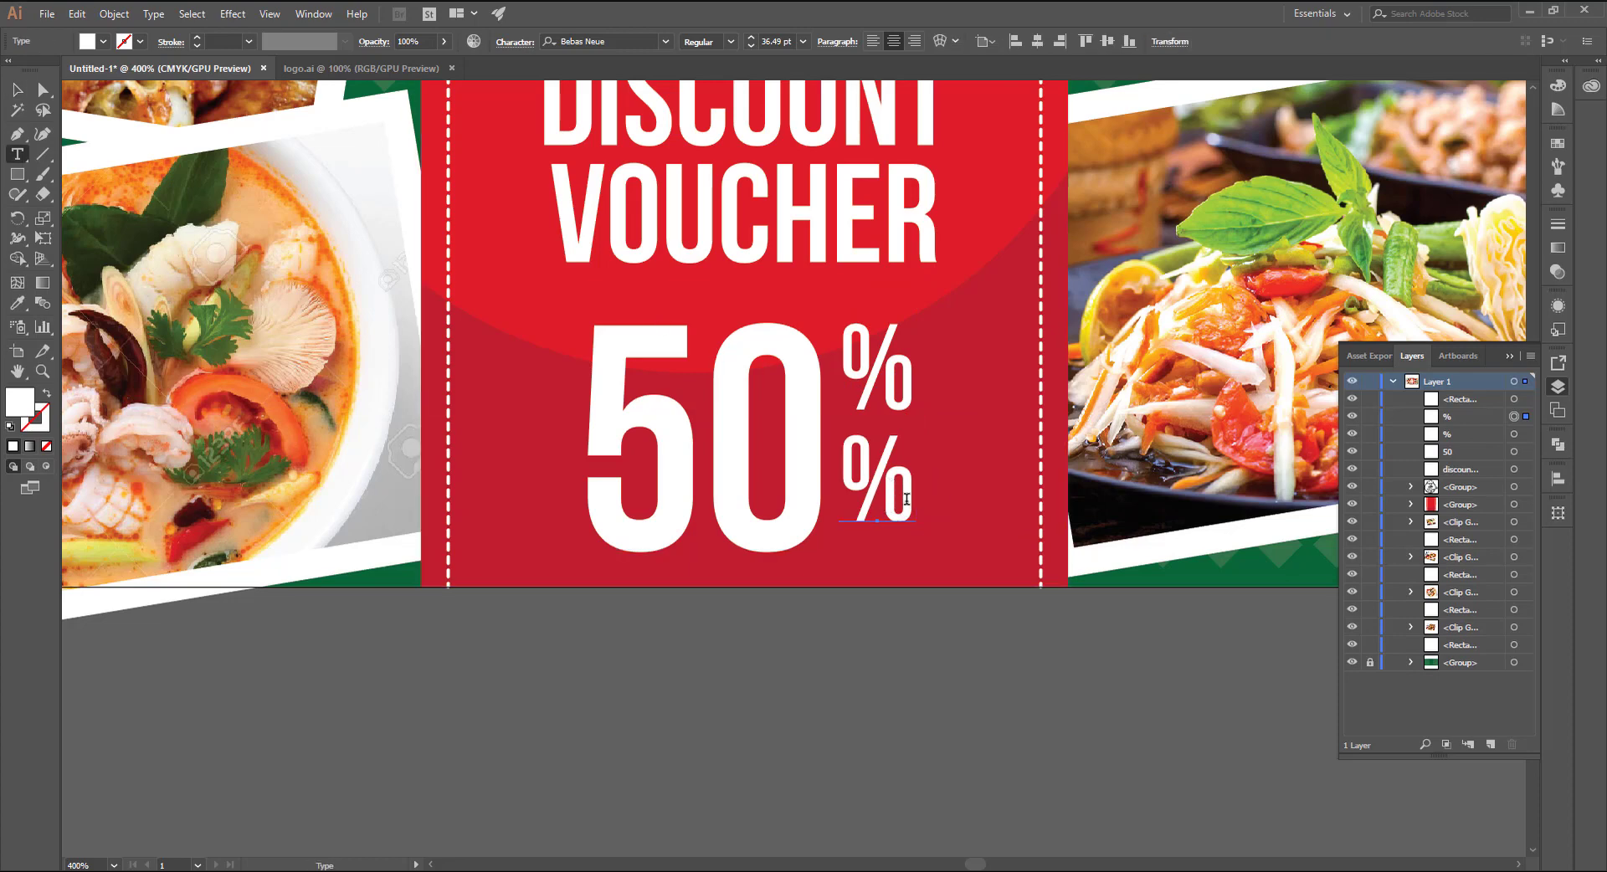
left_click_drag(906, 500, 842, 495)
type("off")
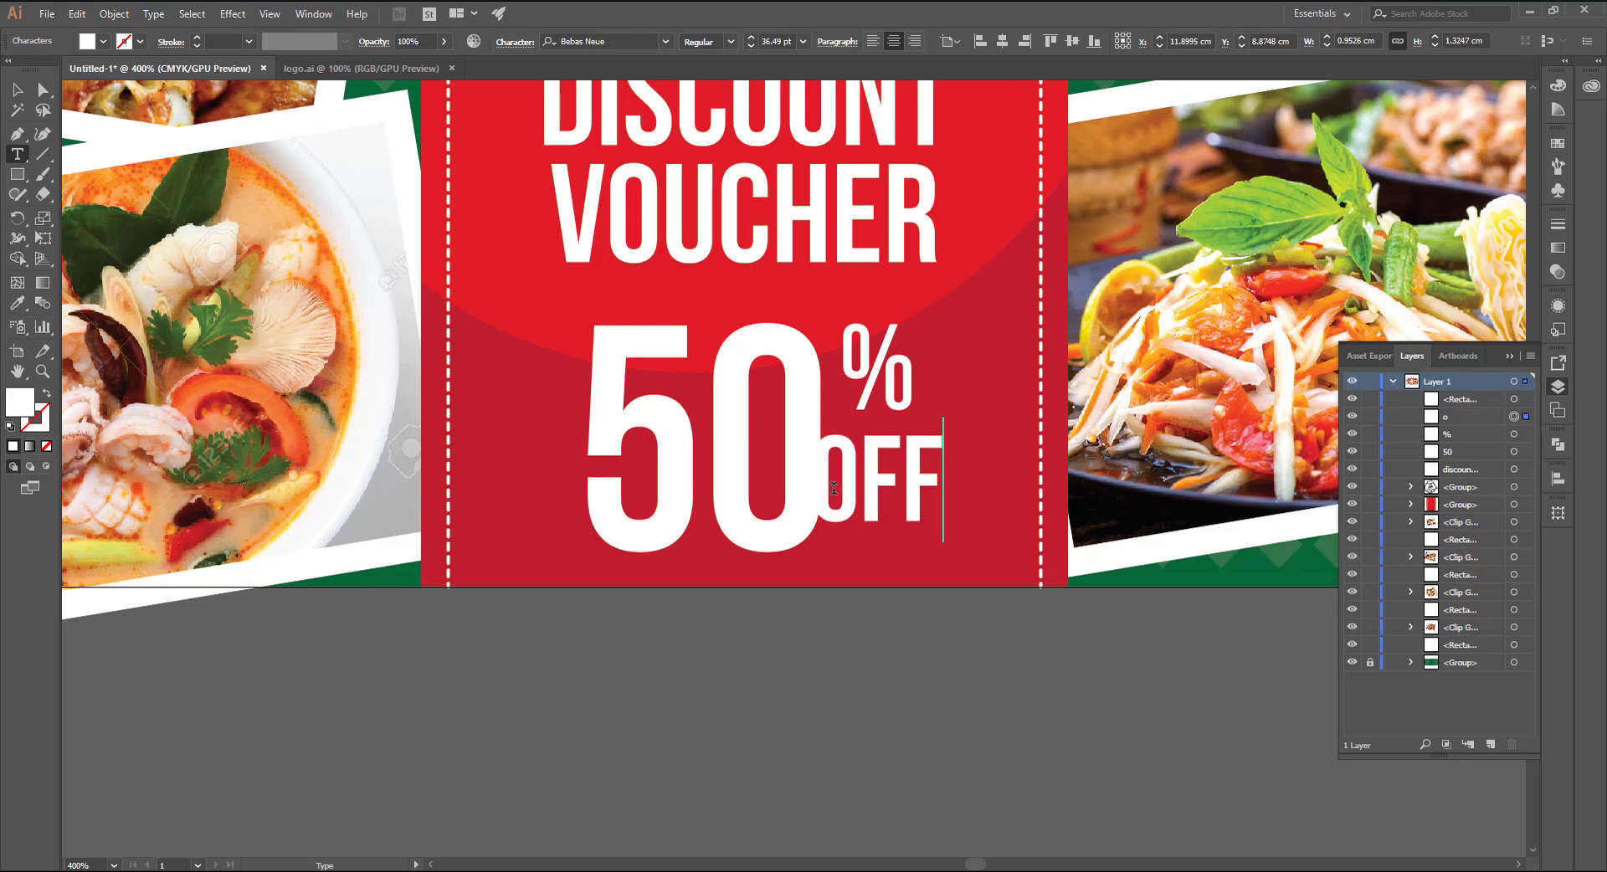
key("Escape")
mouse_move(949, 543)
left_mouse_down()
mouse_move(918, 548)
mouse_move(912, 463)
mouse_move(961, 544)
left_mouse_up()
left_click(890, 397, "shift")
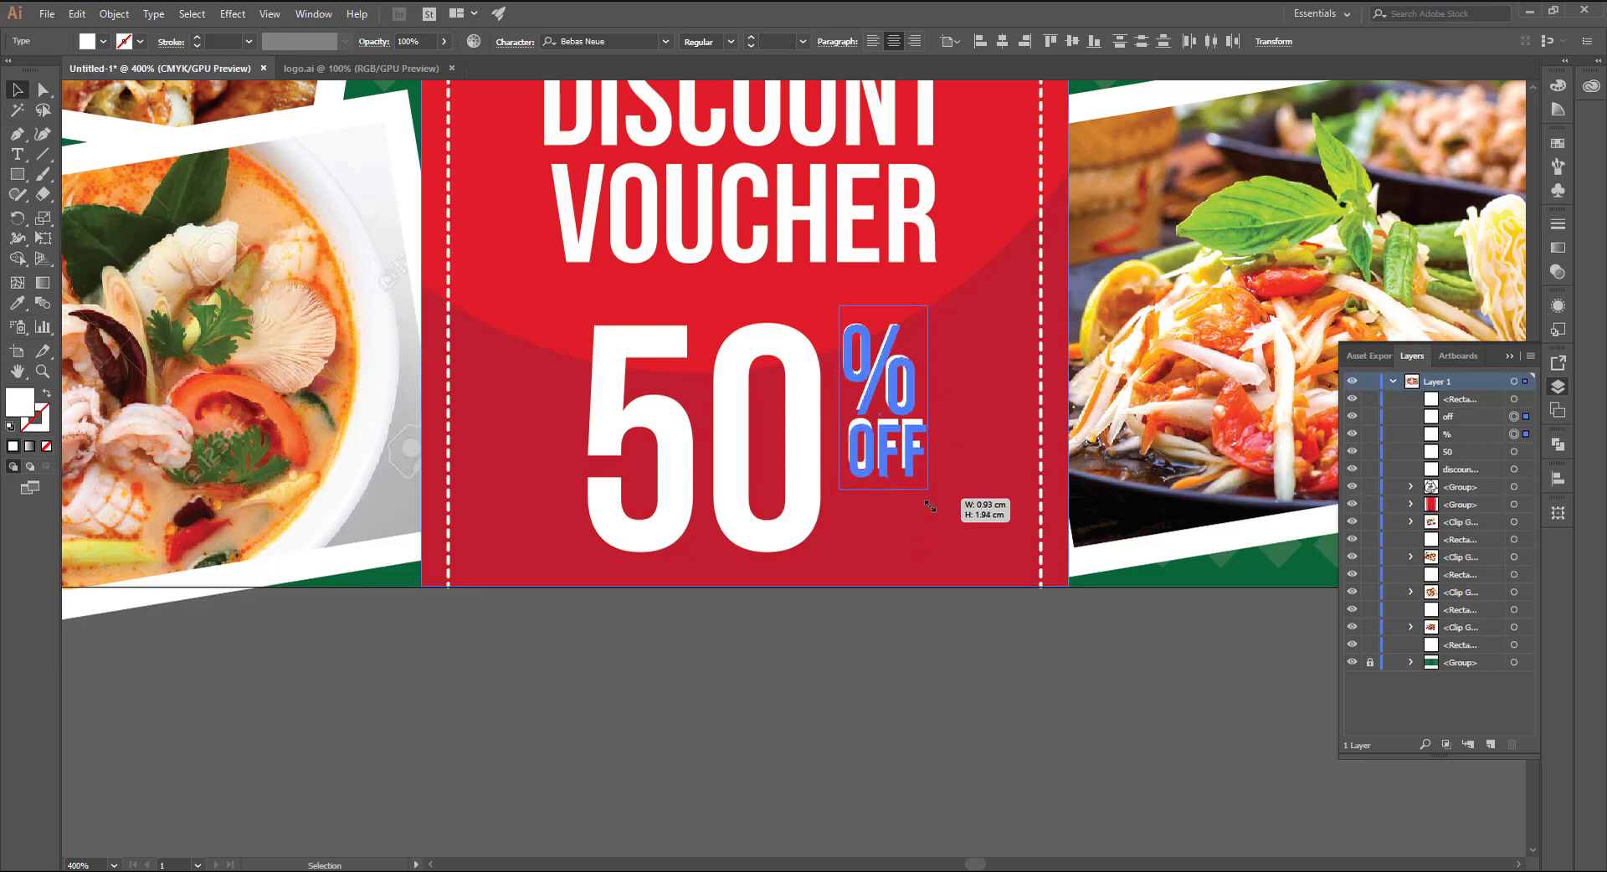
key("ctrl+g")
Step: Group the 50 with the % OFF text and apply the yellow fill swatch
key("ctrl+minus")
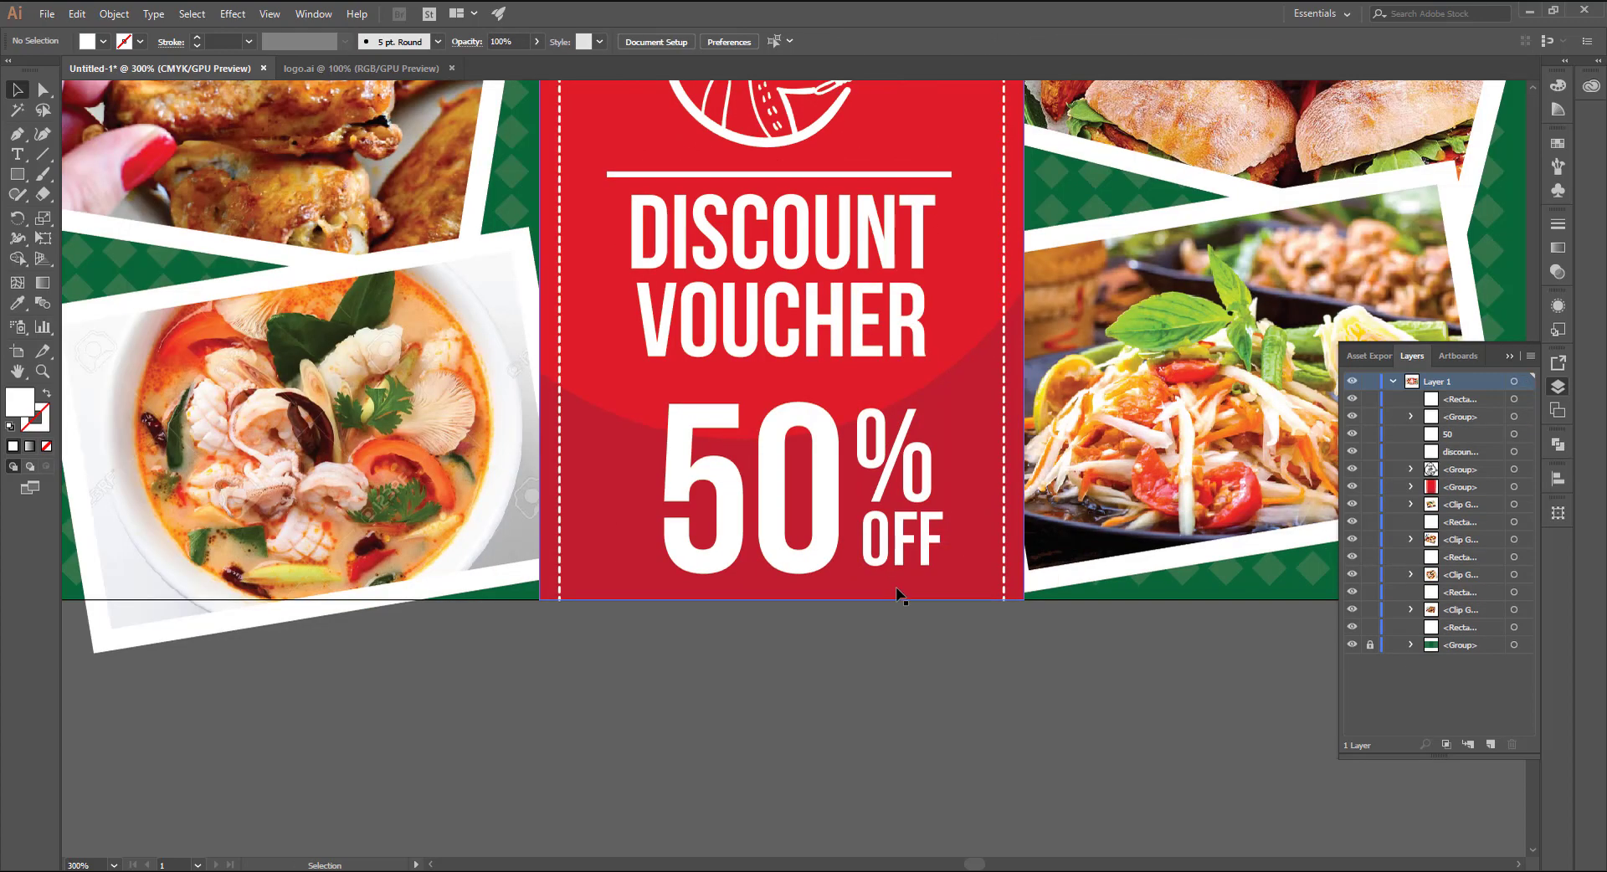
key("v")
left_click(737, 511, "shift")
left_click(114, 13)
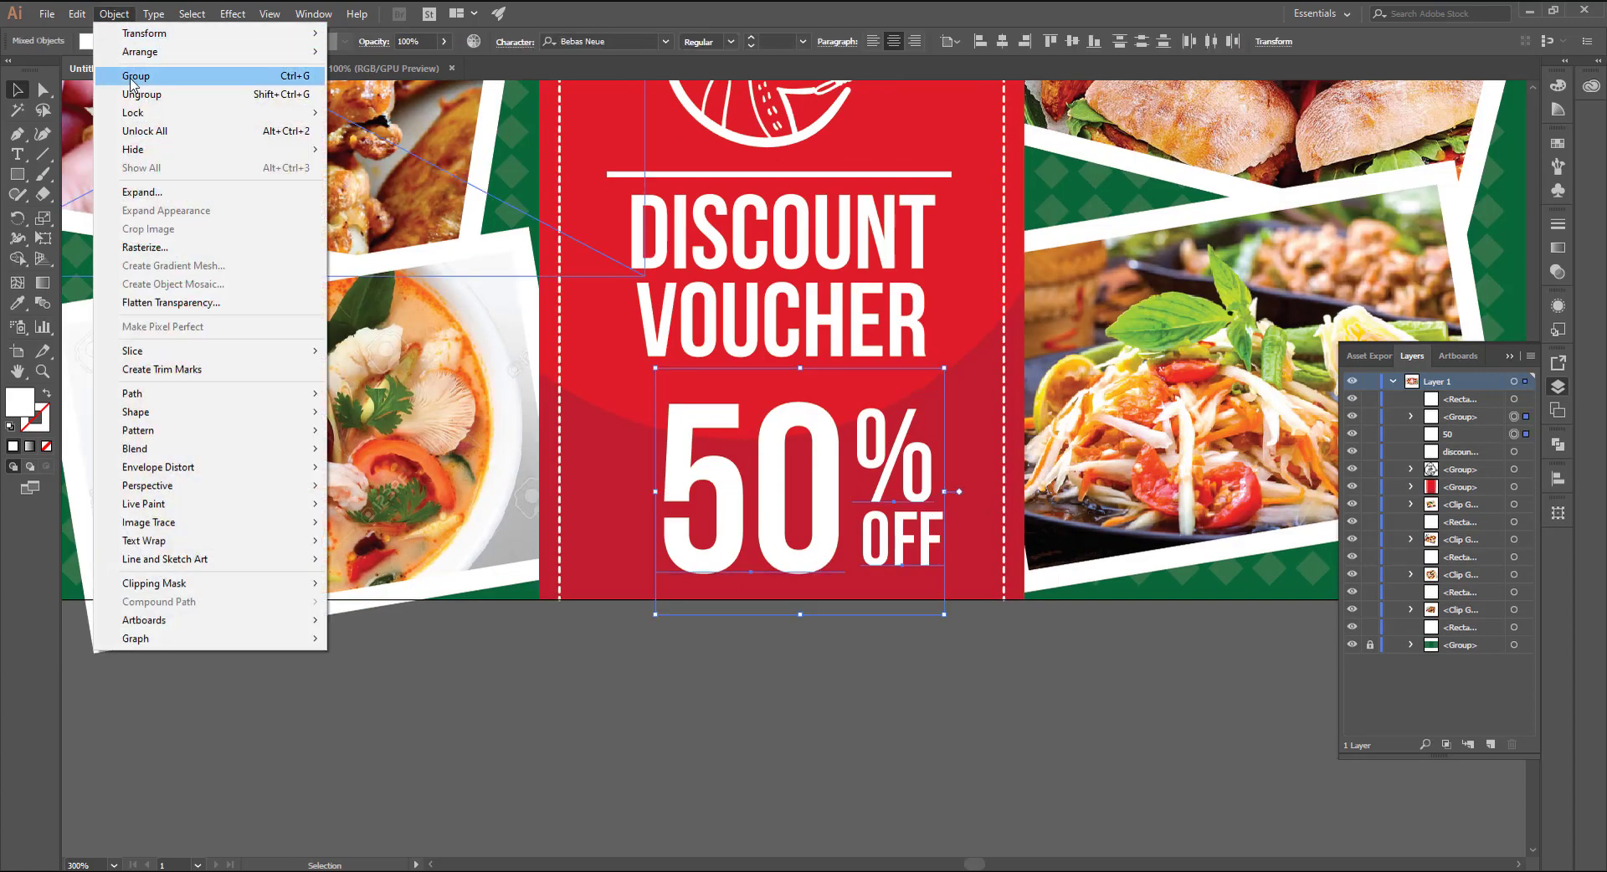
left_click(134, 75)
left_click(103, 41)
left_click(70, 70)
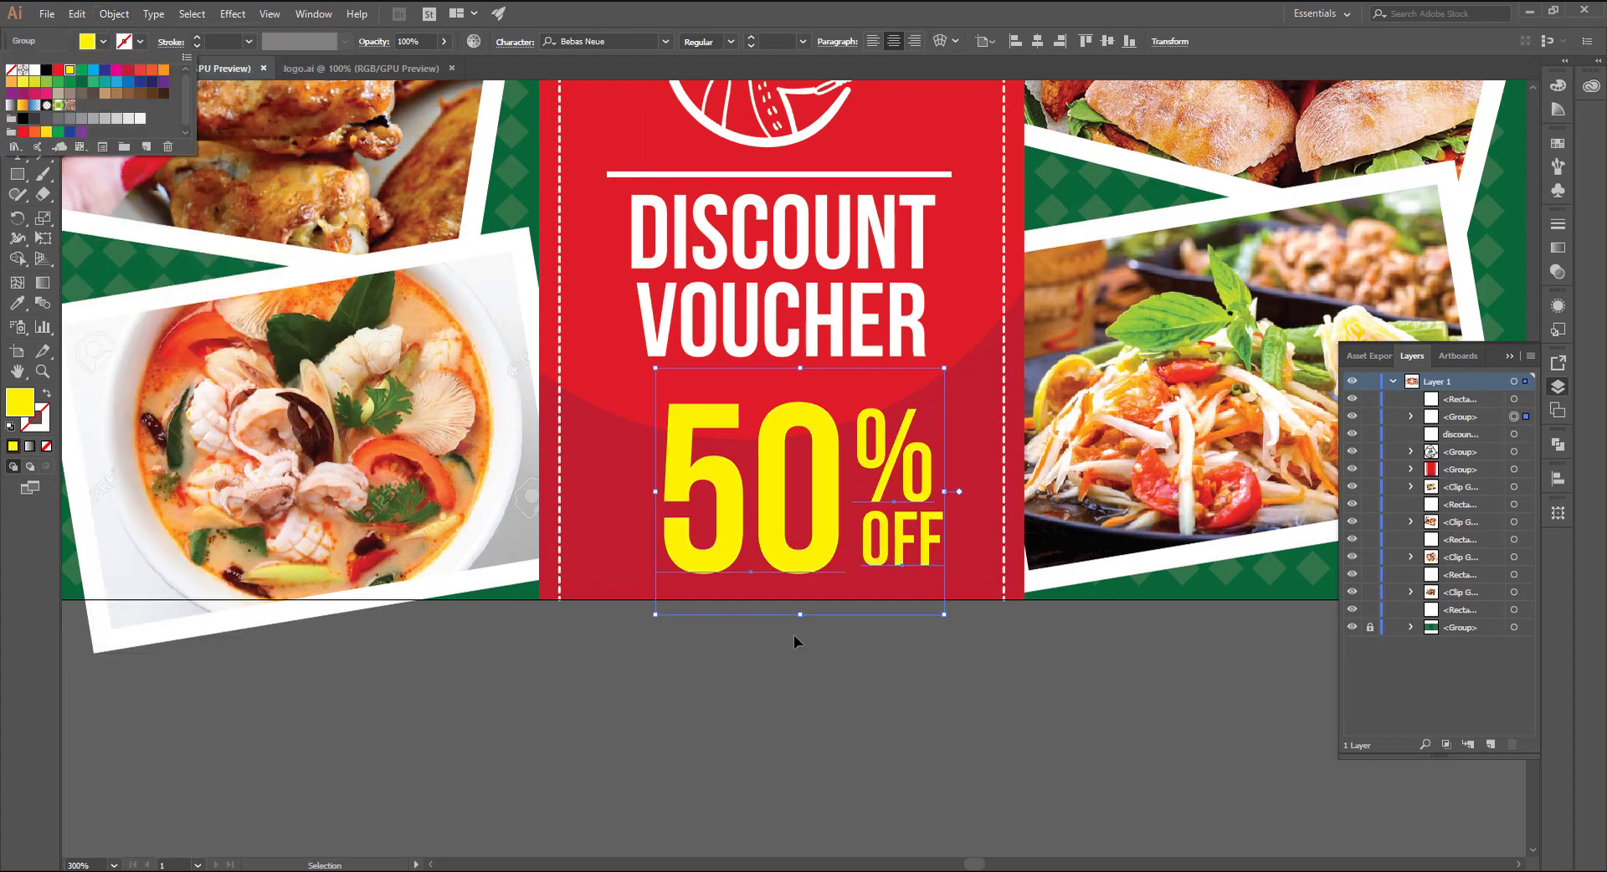
left_click(846, 691)
key("ctrl+minus")
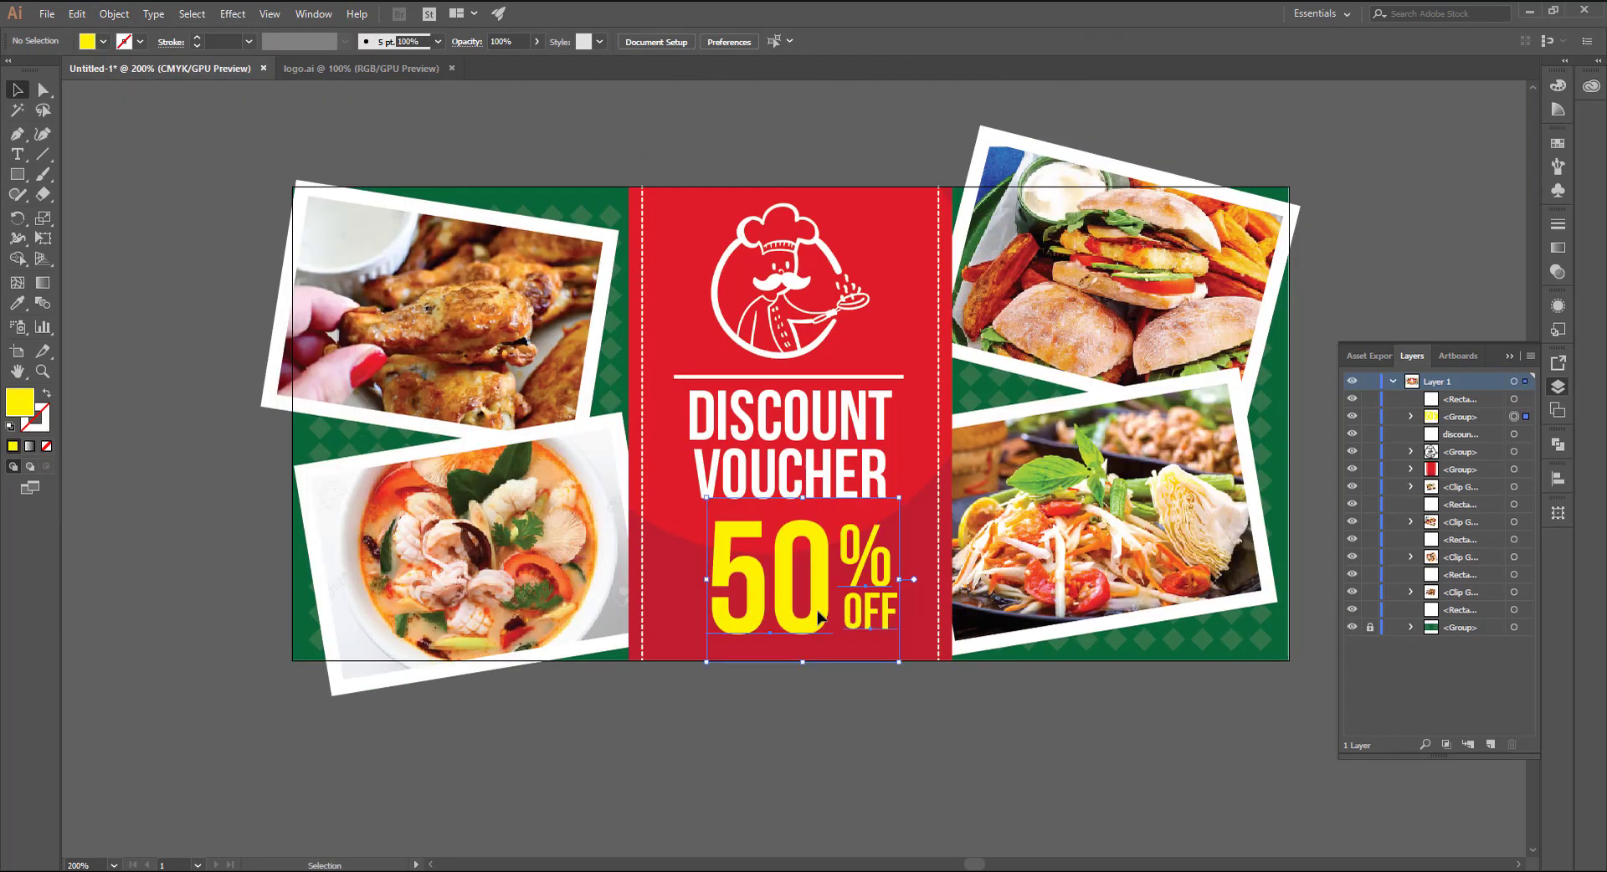
key("ctrl+plus")
scroll(848, 476, "up", 3)
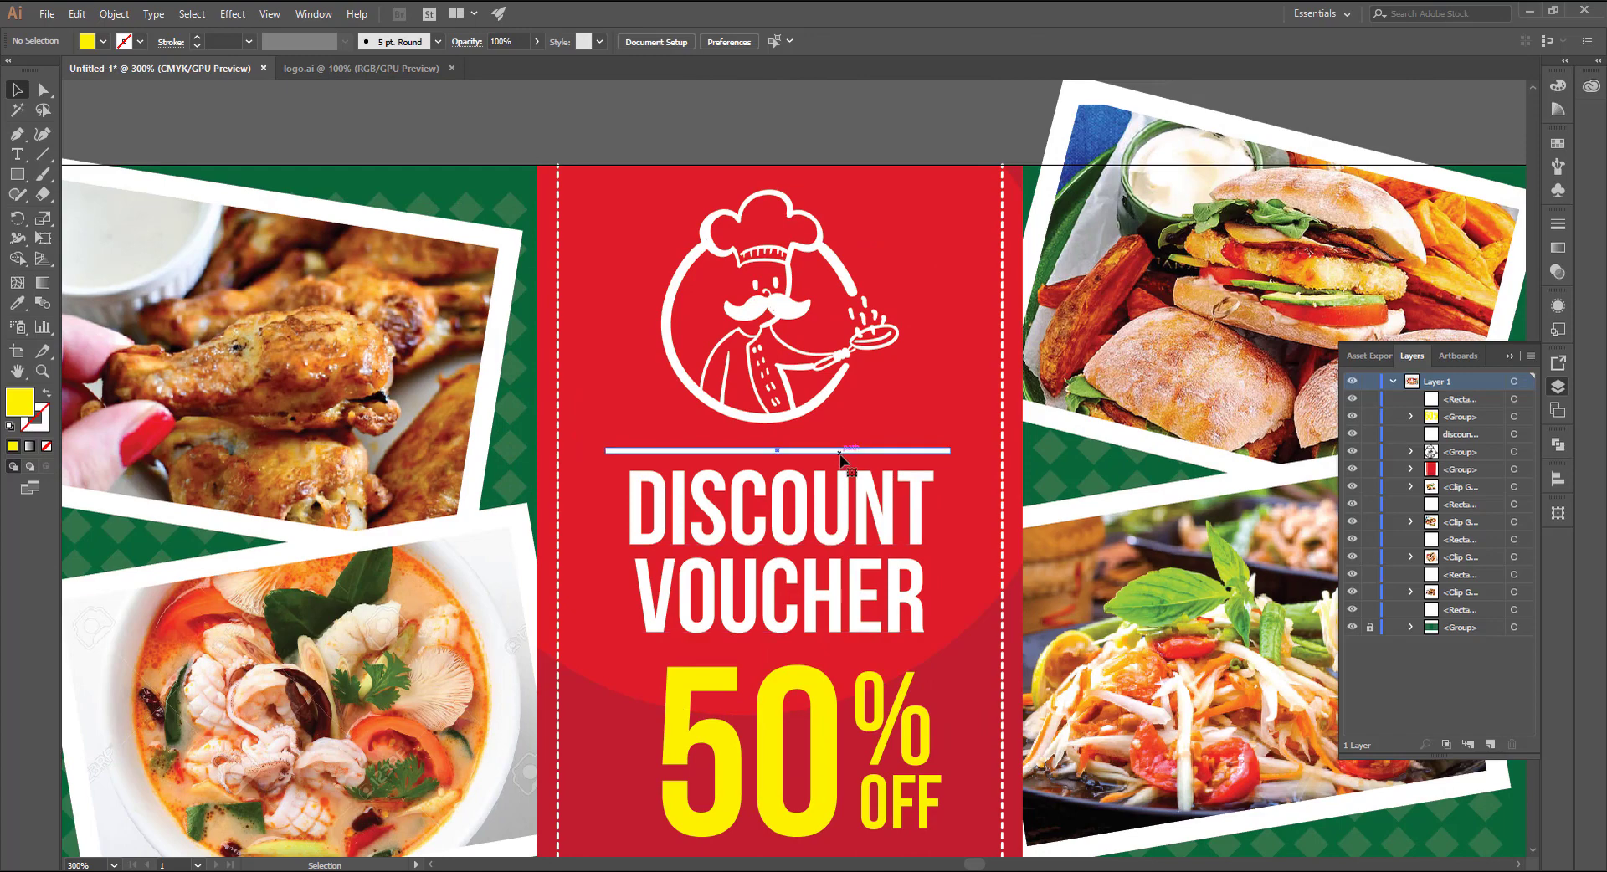
Step: Increase the DISCOUNT VOUCHER letter tracking in the Character panel
scroll(879, 473, "up", 1)
left_click(854, 548)
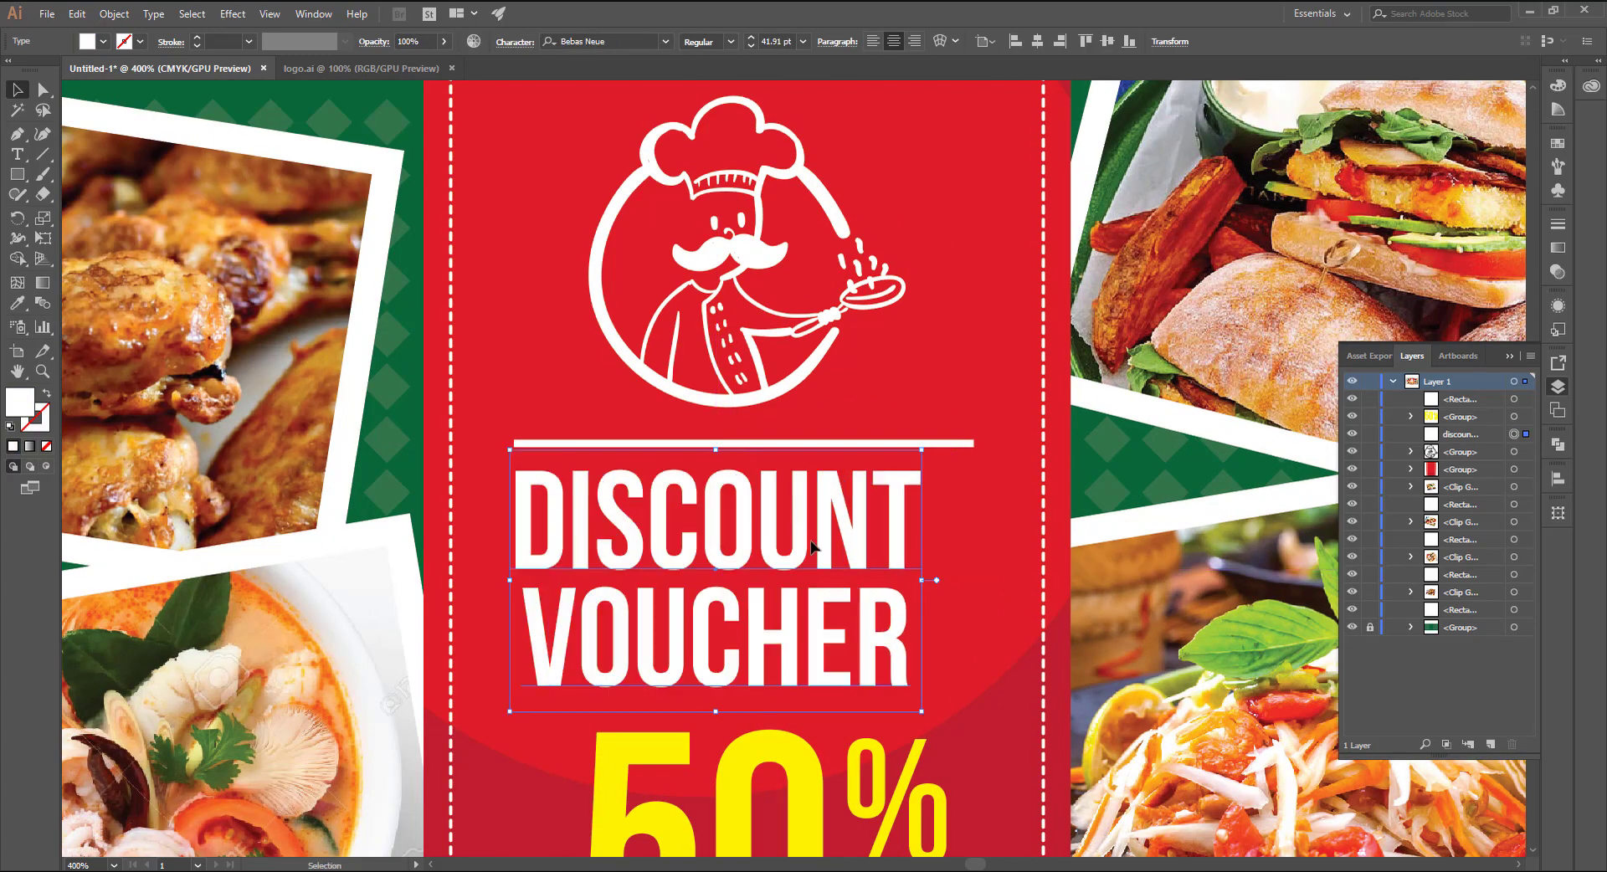
left_click(515, 41)
left_click(469, 159)
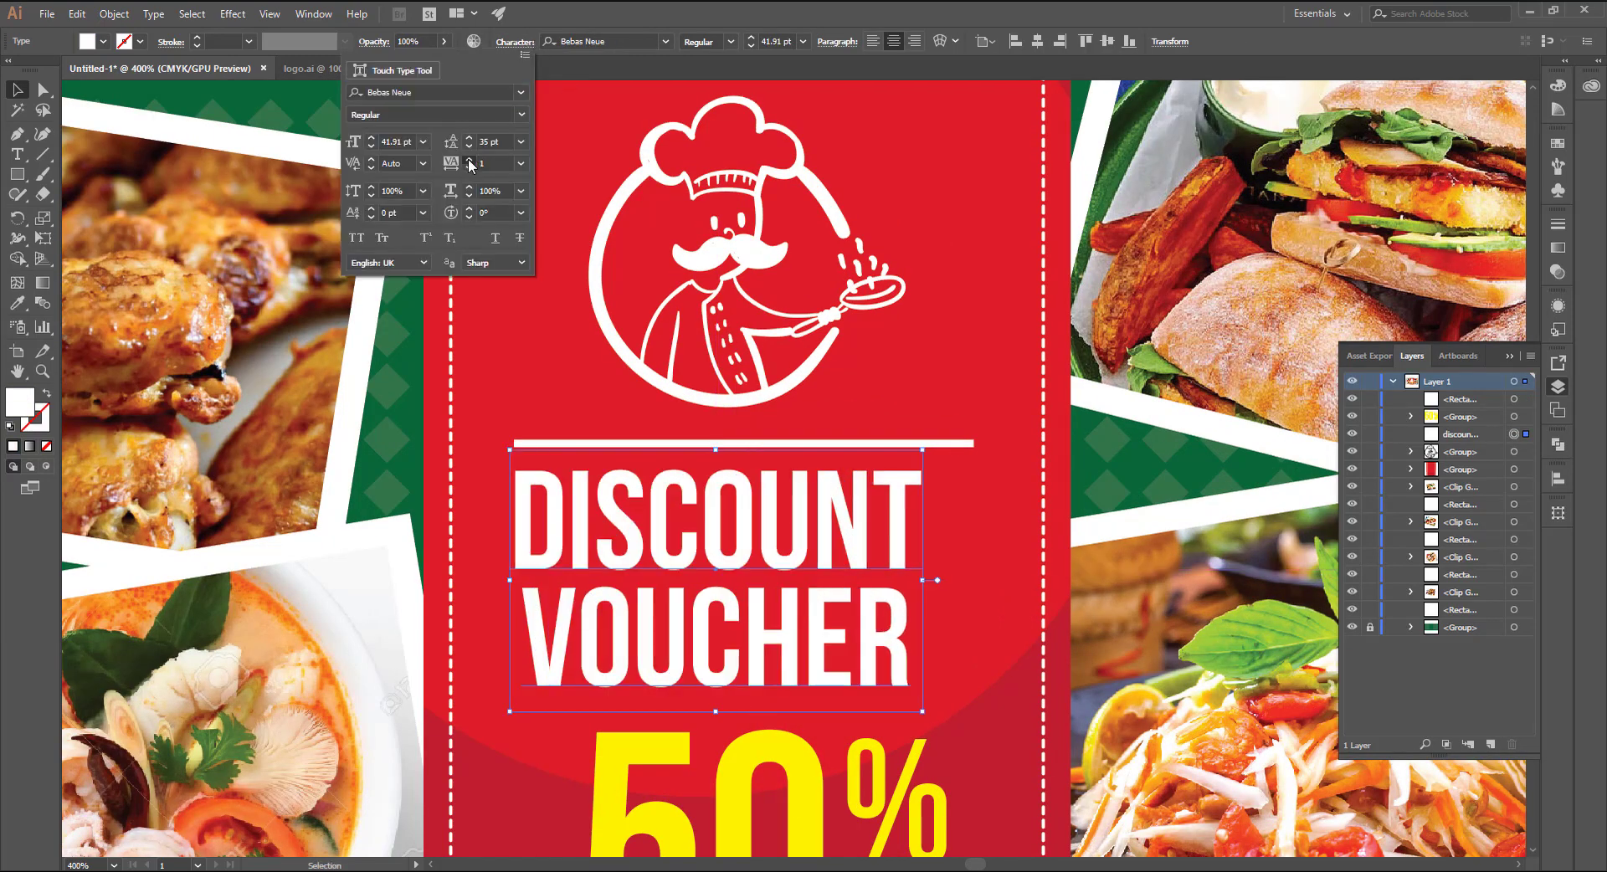
left_click(469, 159)
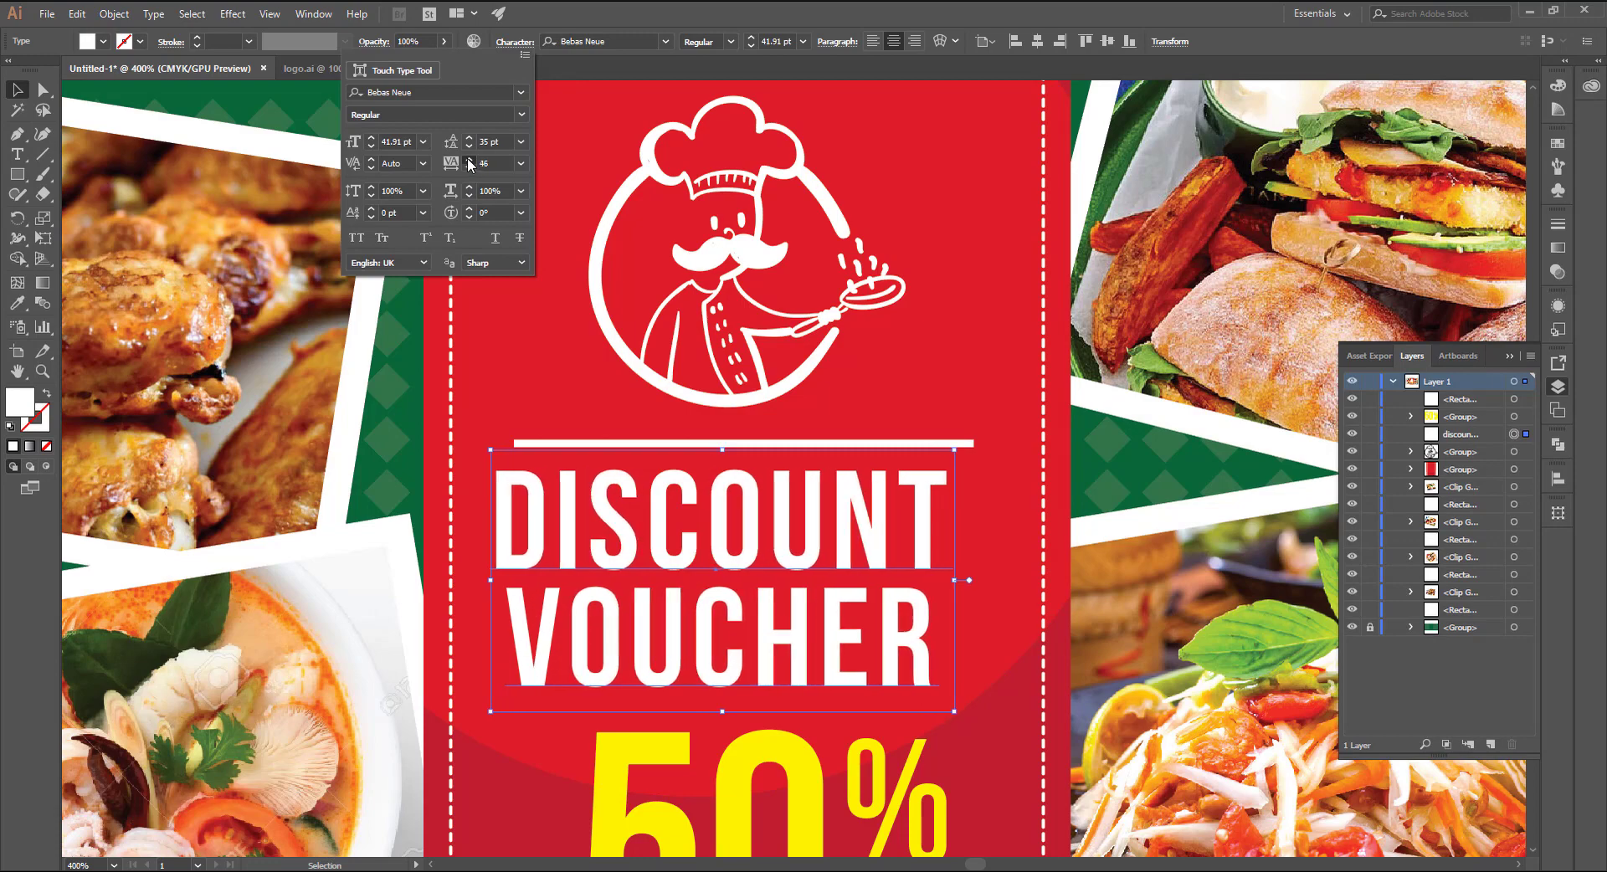
left_click(725, 486)
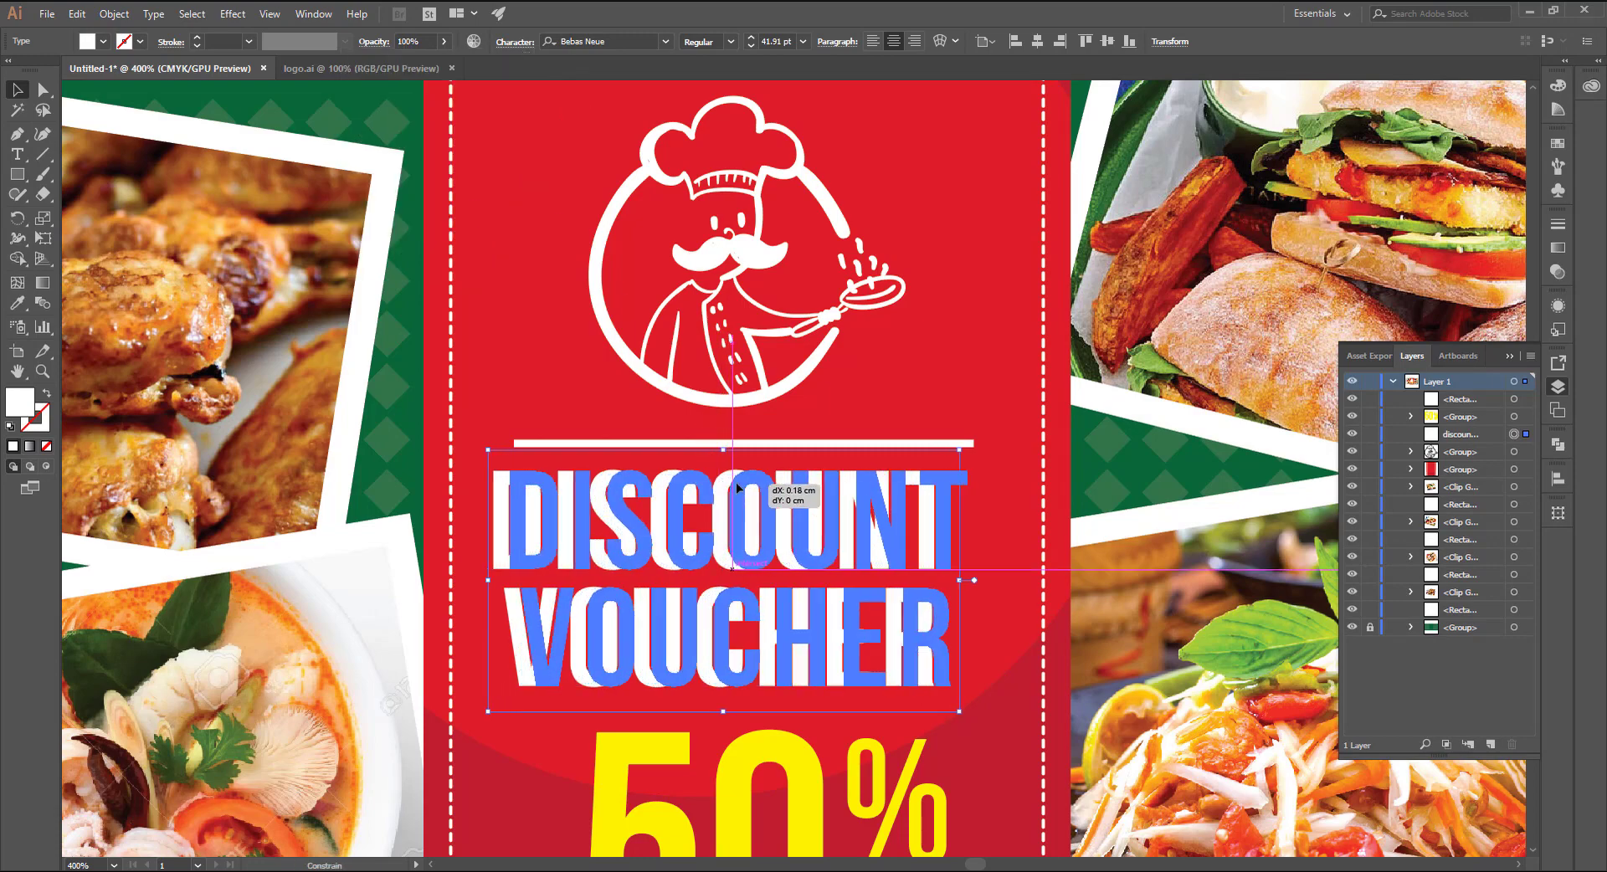
Step: Copy the white line below VOUCHER, group it with the heading, and scale the block down slightly
scroll(871, 321, "down", 3)
mouse_move(868, 310)
left_mouse_down()
mouse_move(845, 565)
mouse_move(828, 301)
left_mouse_up()
left_click(114, 13)
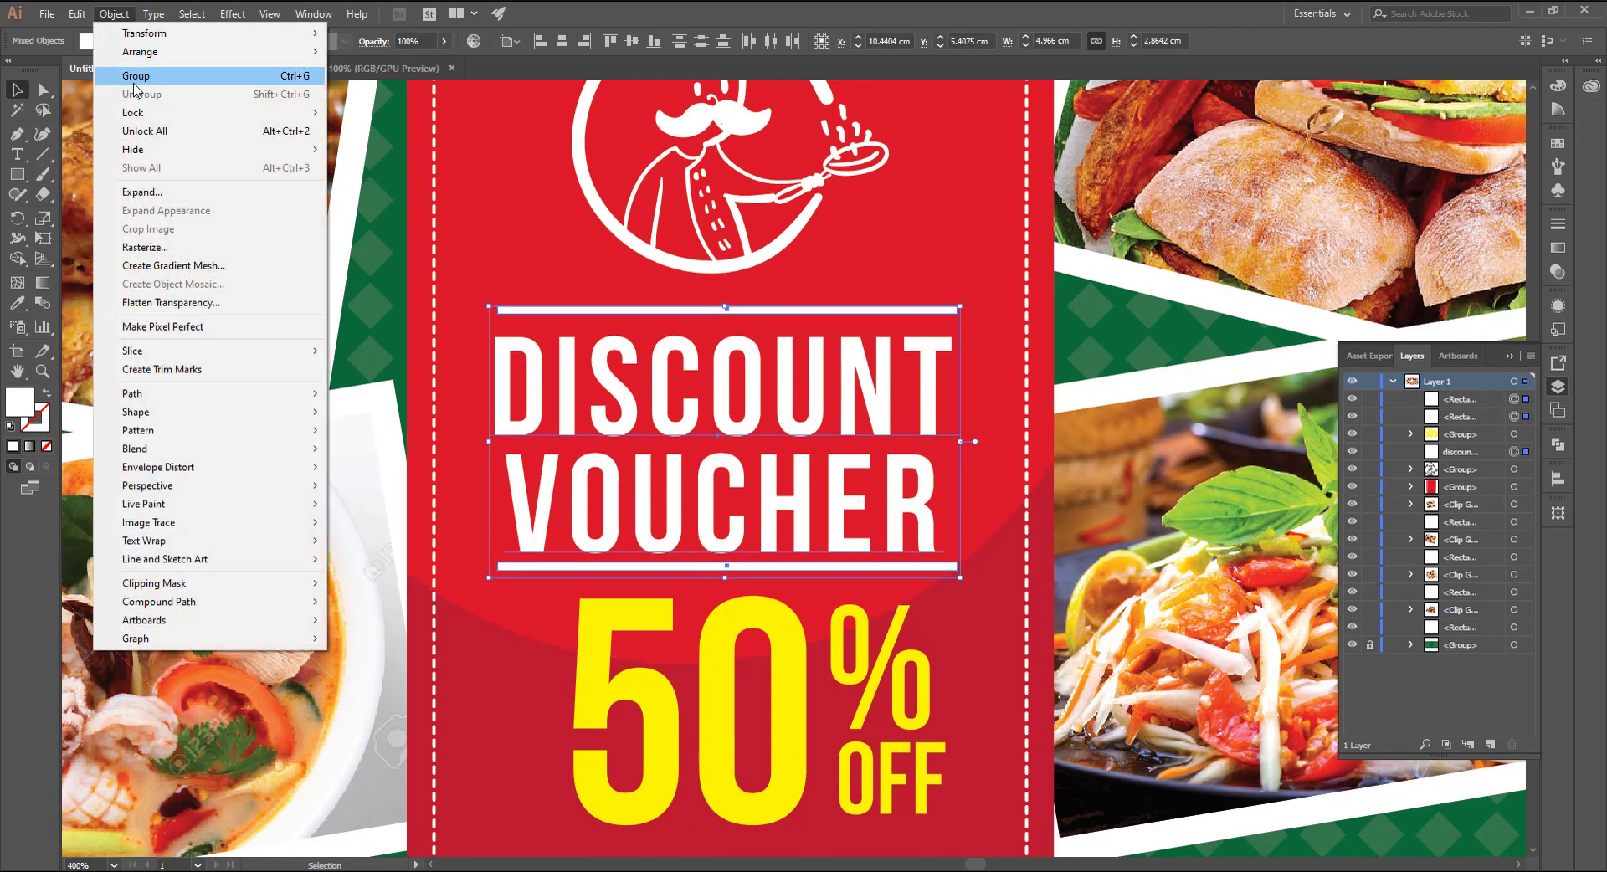
left_click(136, 75)
scroll(911, 529, "up", 1)
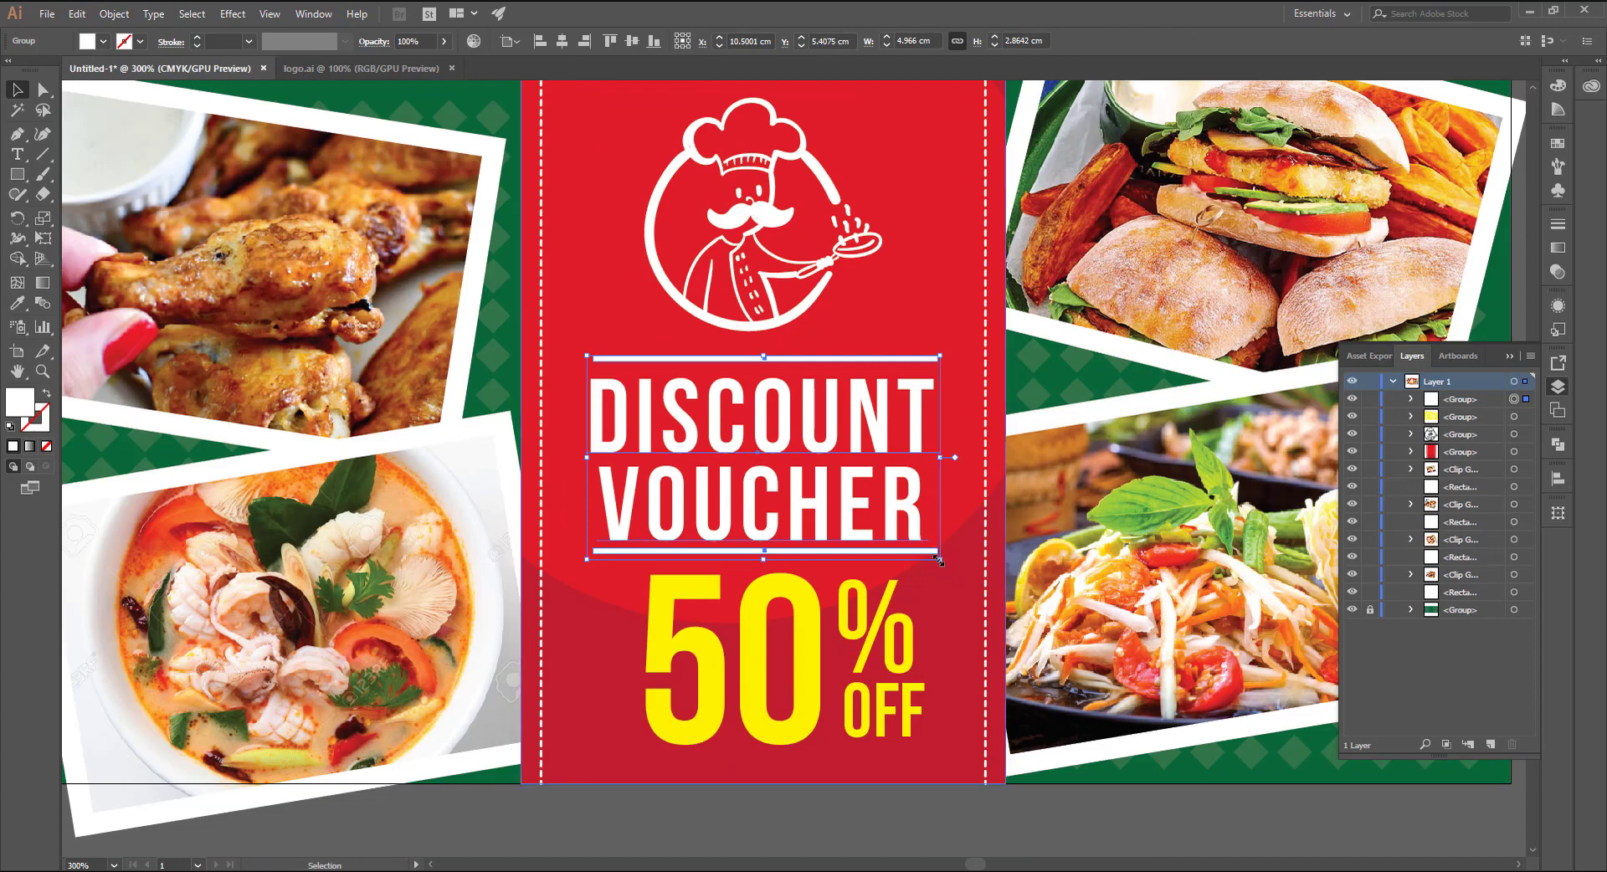
left_click_drag(939, 559, 911, 543)
scroll(869, 718, "down", 3)
left_click(870, 714)
key("ctrl+0")
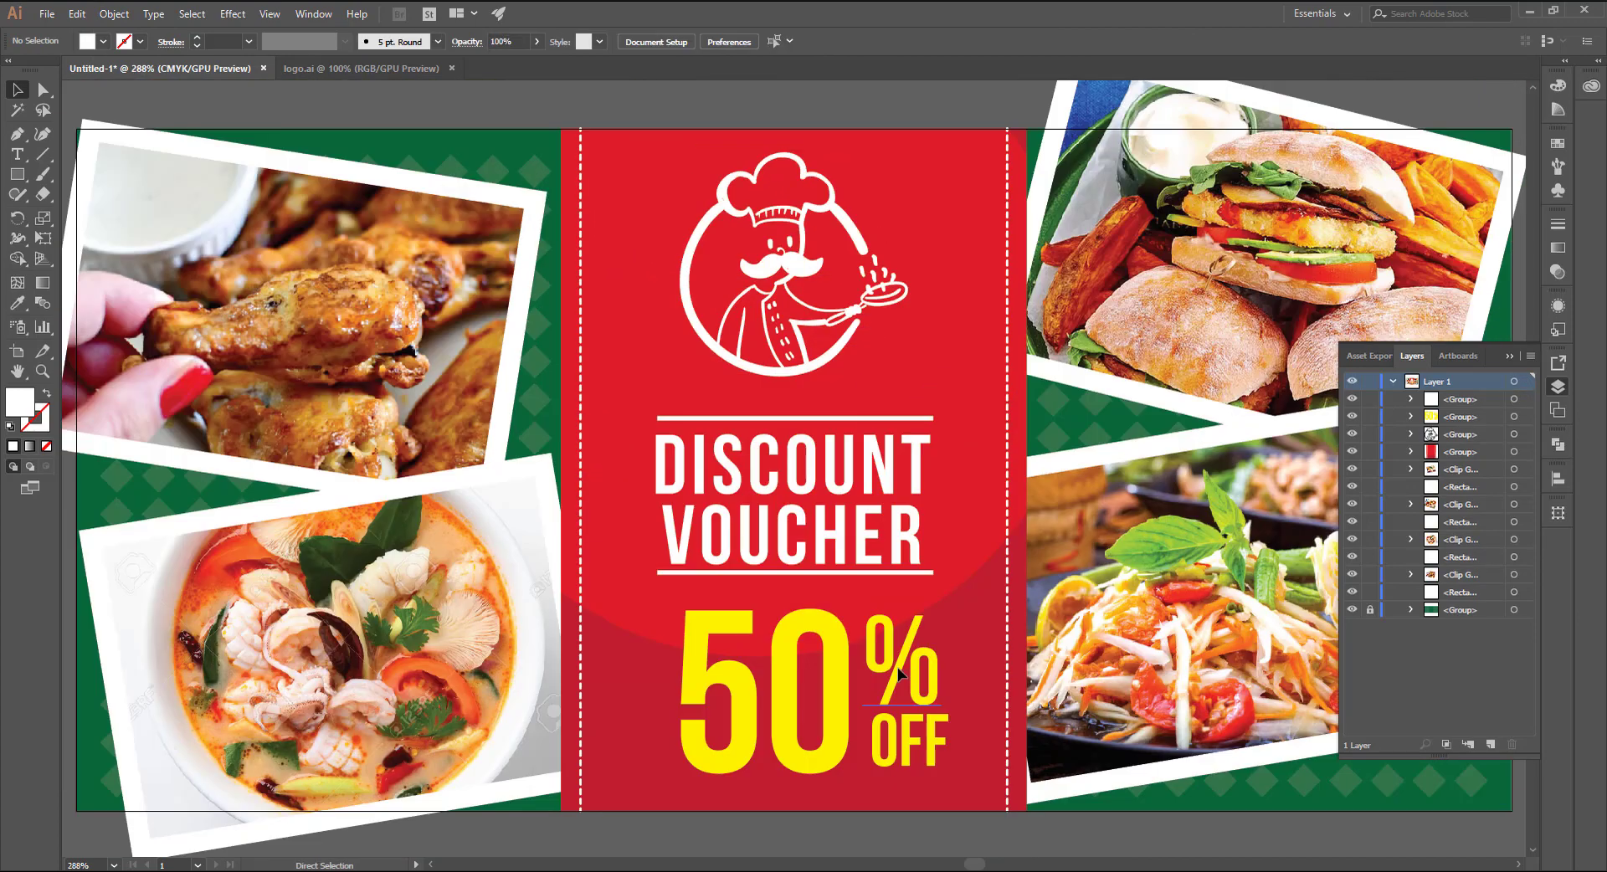
left_click(1558, 387)
scroll(769, 343, "down", 3)
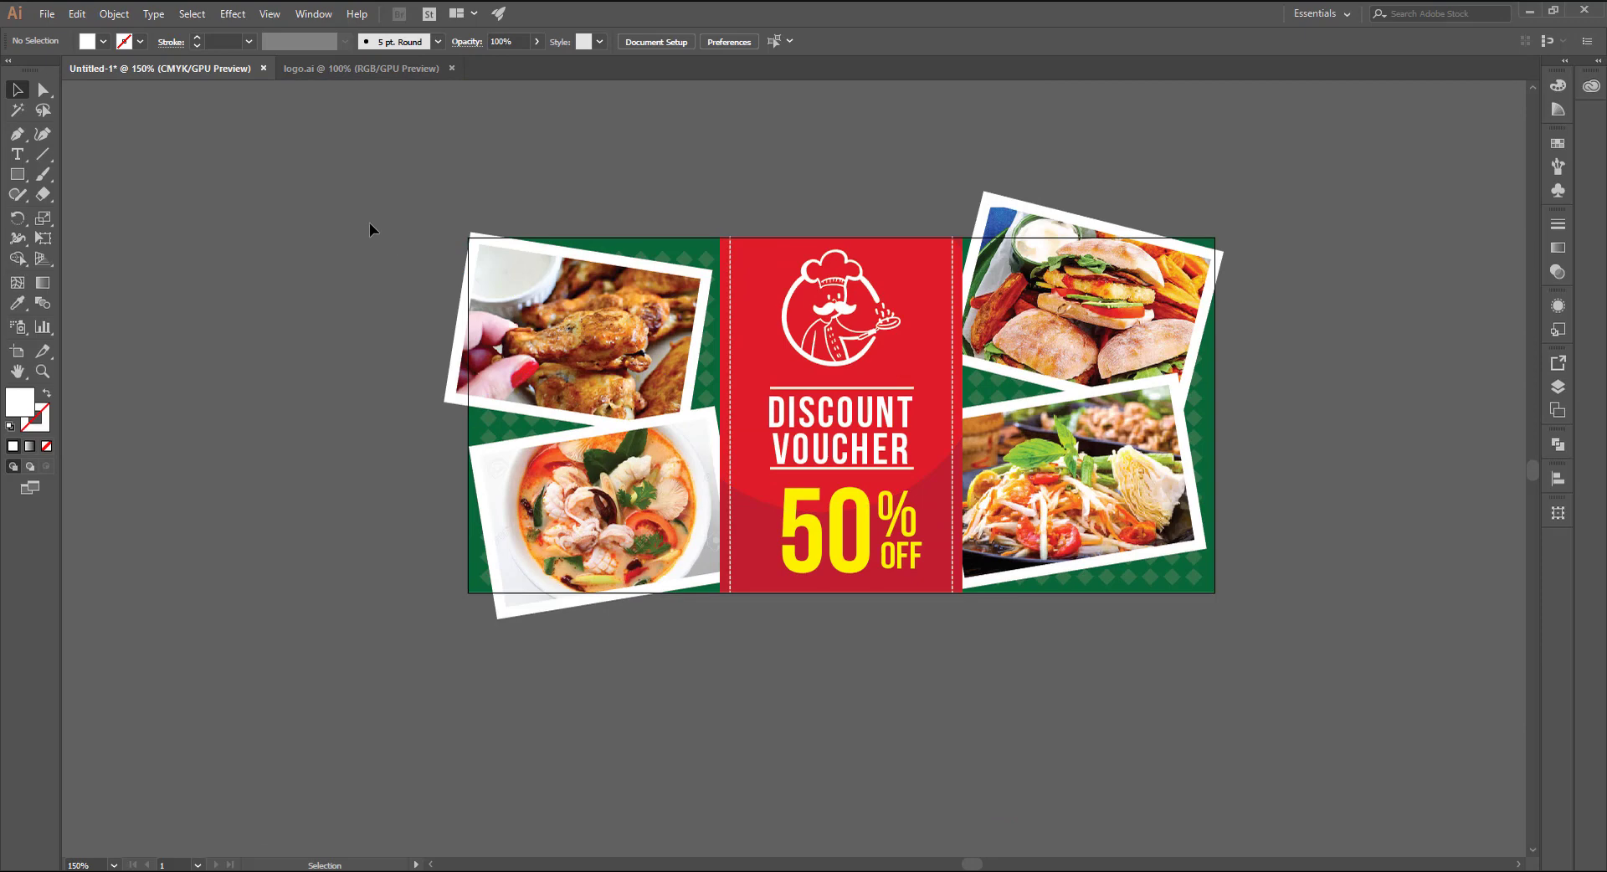
Step: Enlarge the soup photo together with its white frame
left_click(565, 586)
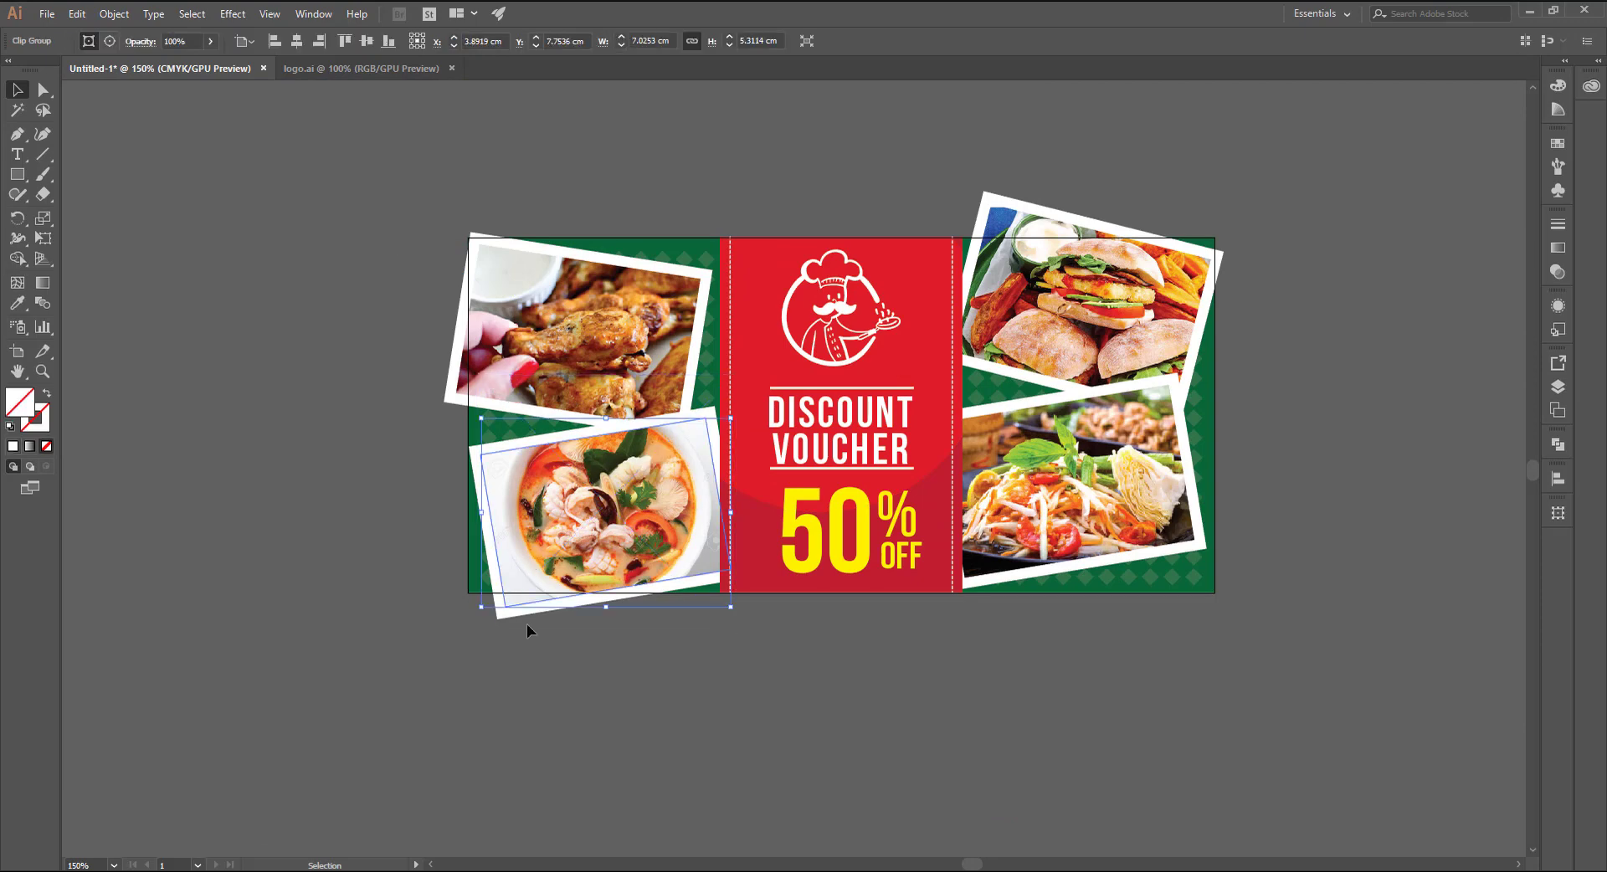
left_click_drag(480, 612, 472, 610)
scroll(731, 632, "up", 2)
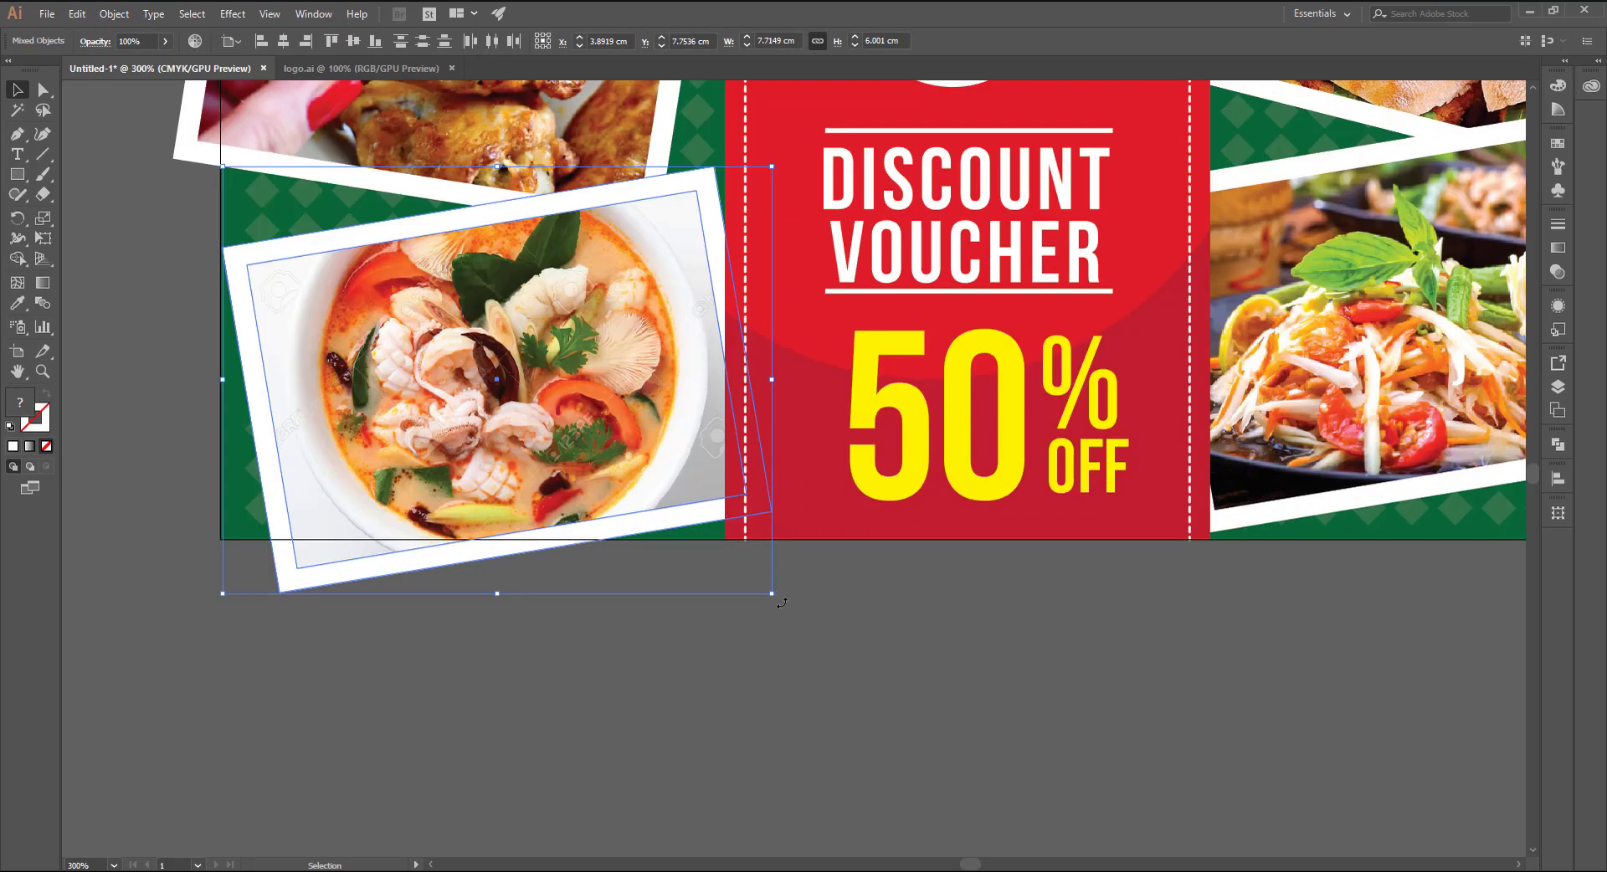
left_click_drag(781, 603, 794, 618)
scroll(636, 586, "down", 2)
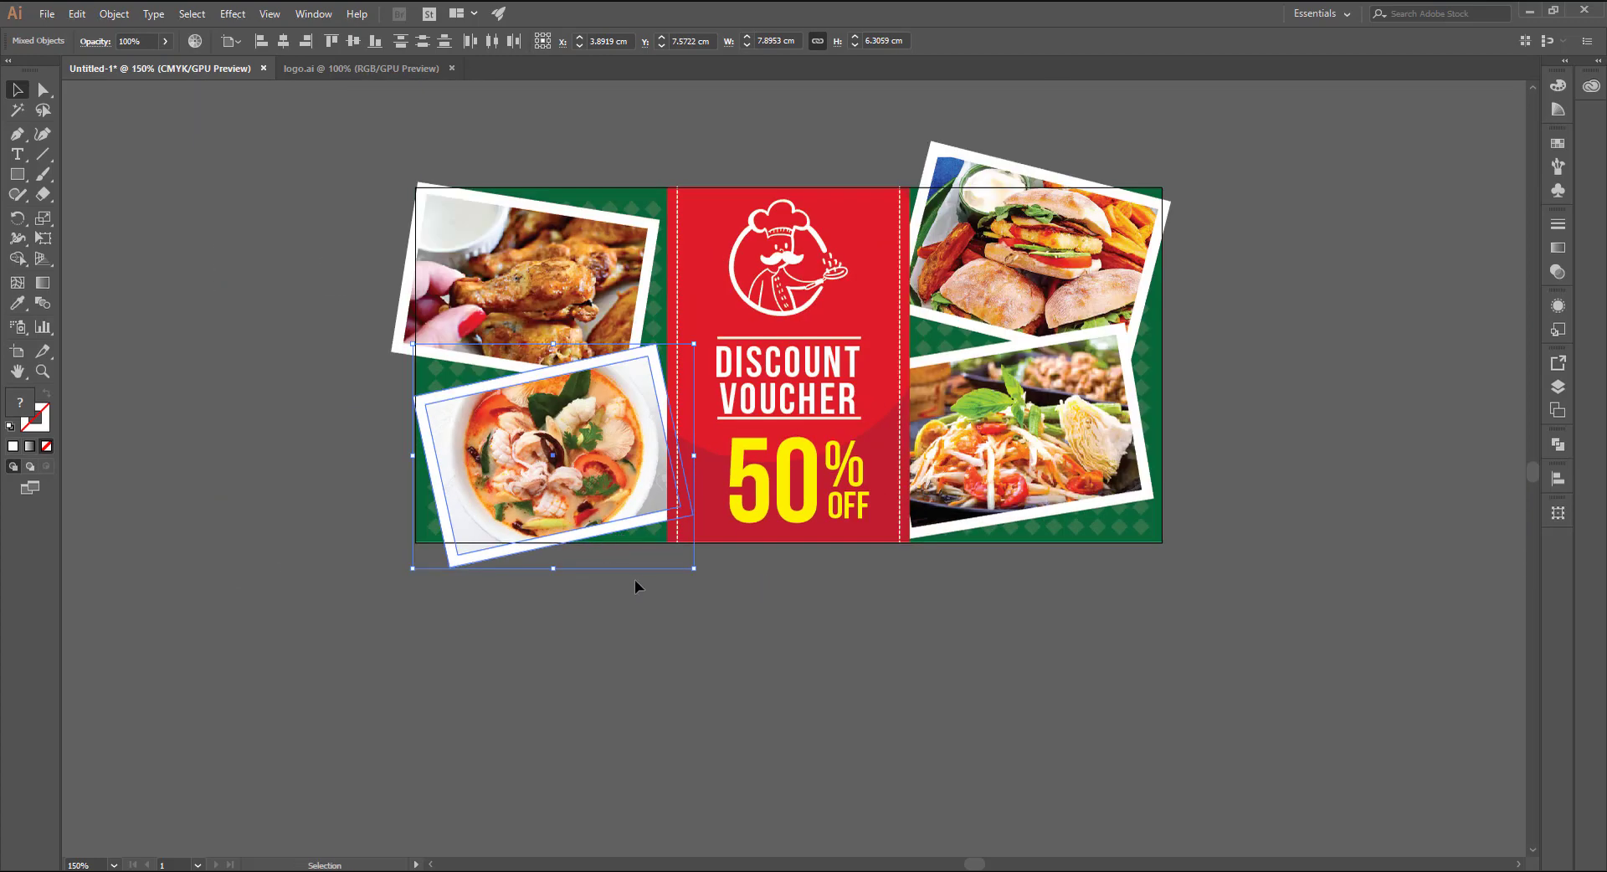
left_click(636, 586)
Step: Group all the voucher artwork into a single object
key("ctrl+a")
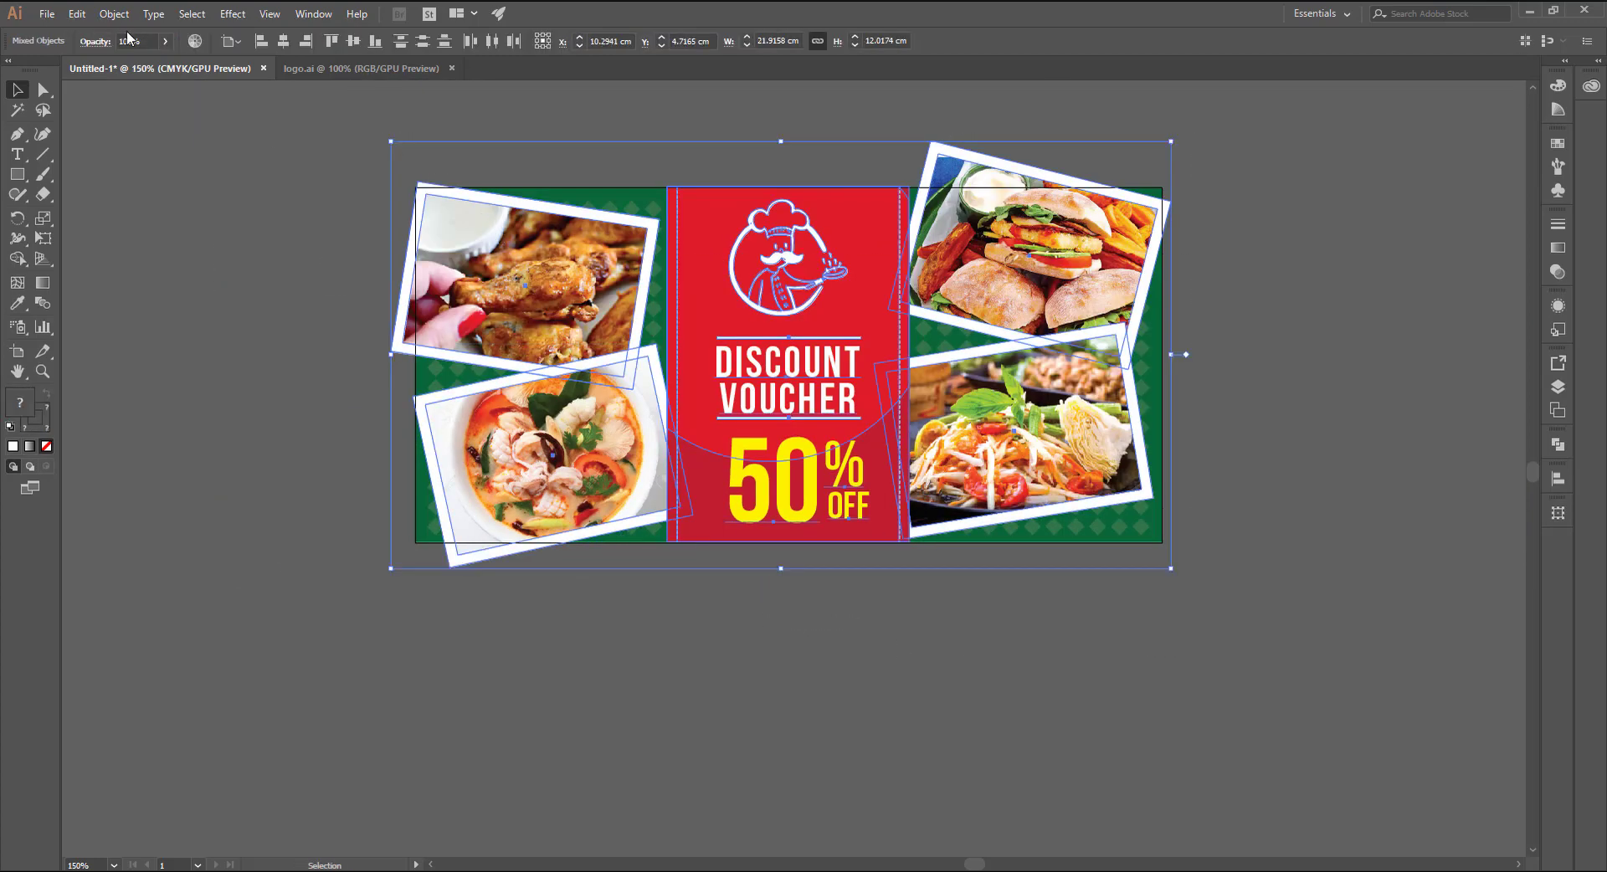
left_click(114, 13)
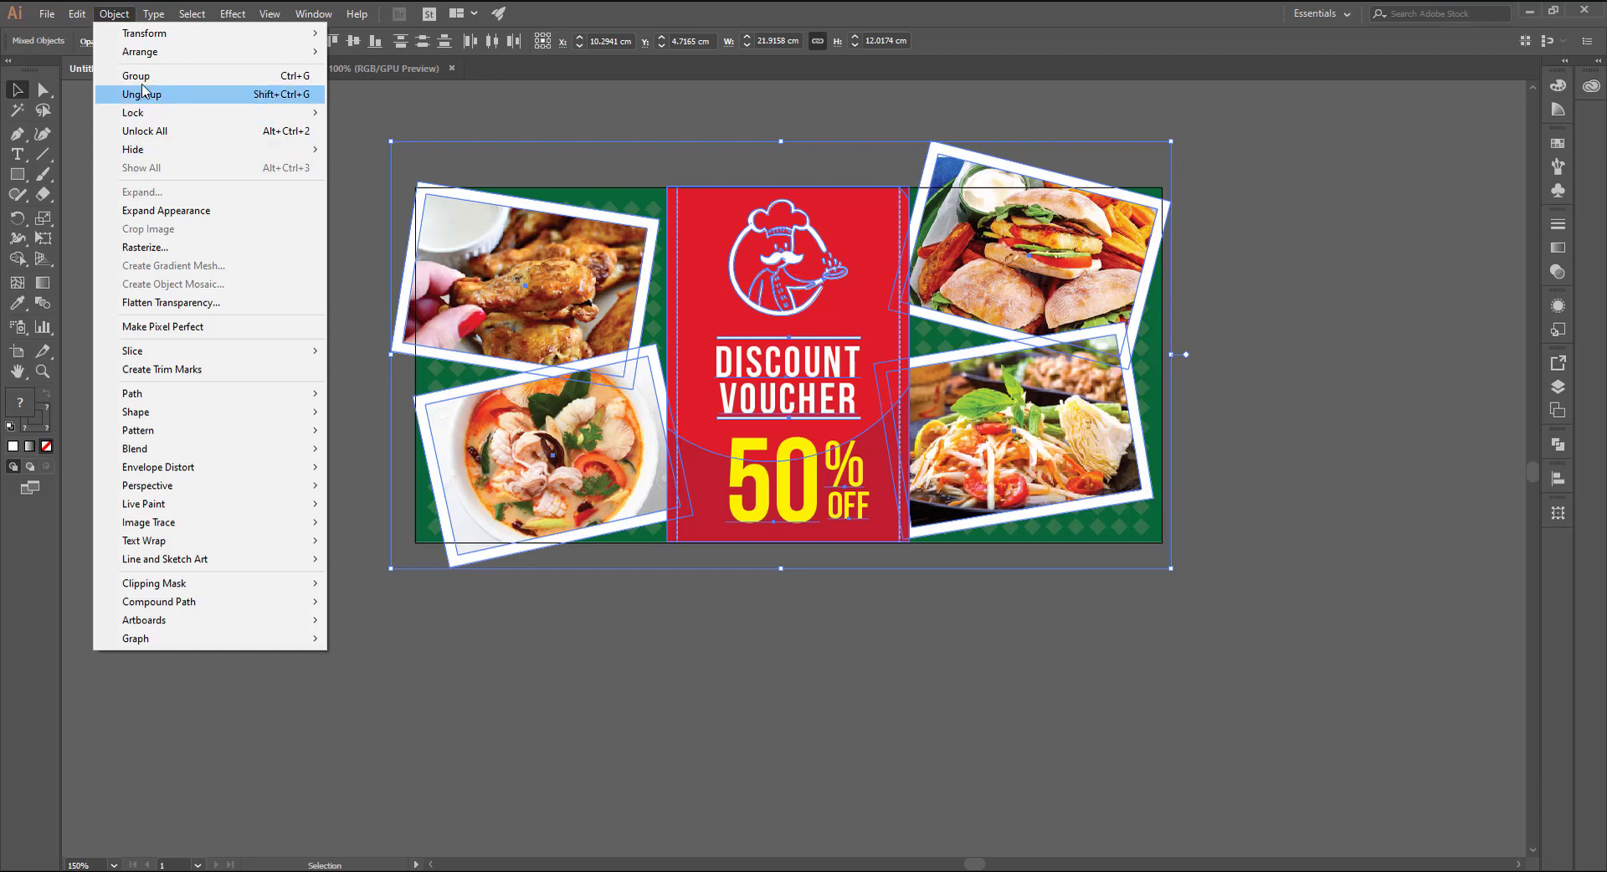
left_click(236, 193)
left_click(237, 196)
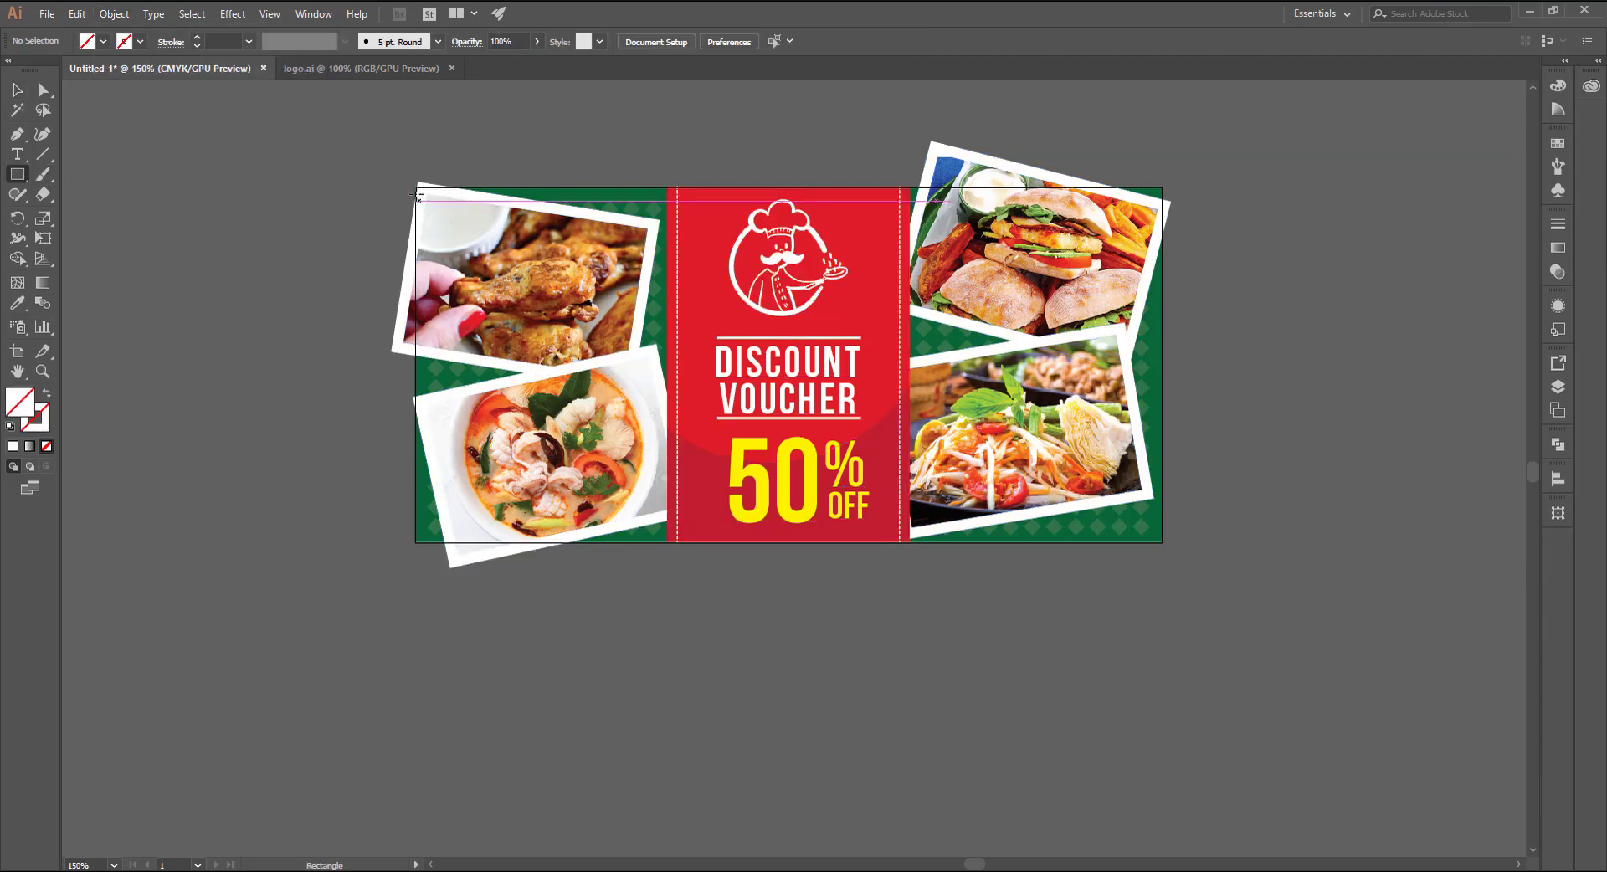
Step: Draw a 21 × 10 cm rectangle over the card and make it a clipping mask
left_click_drag(416, 188, 1161, 542)
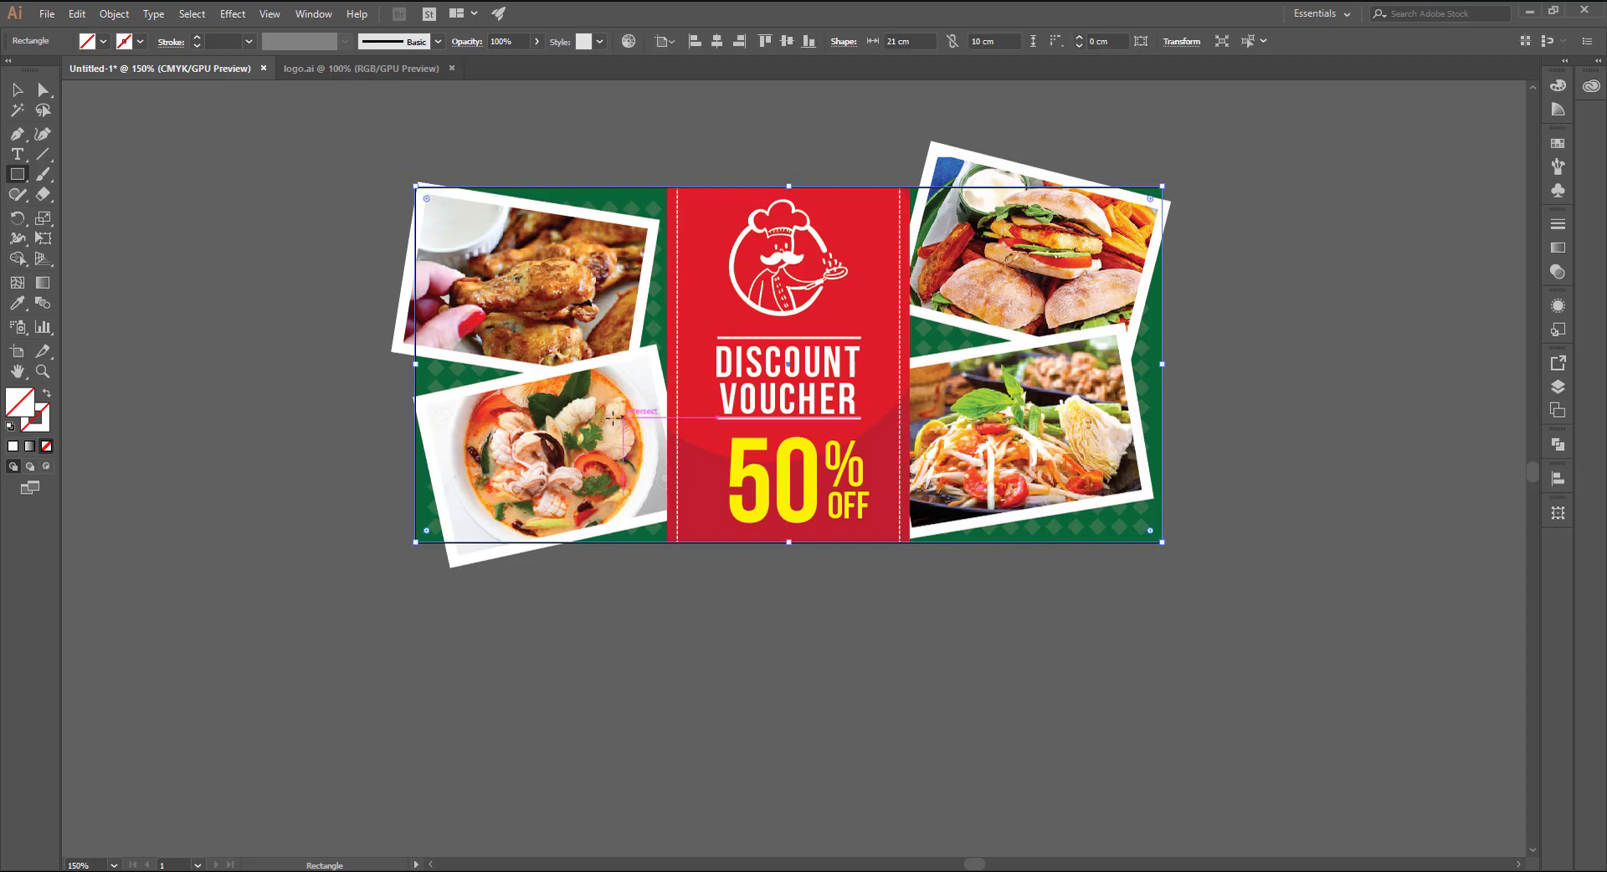
key("ctrl+a")
right_click(521, 324)
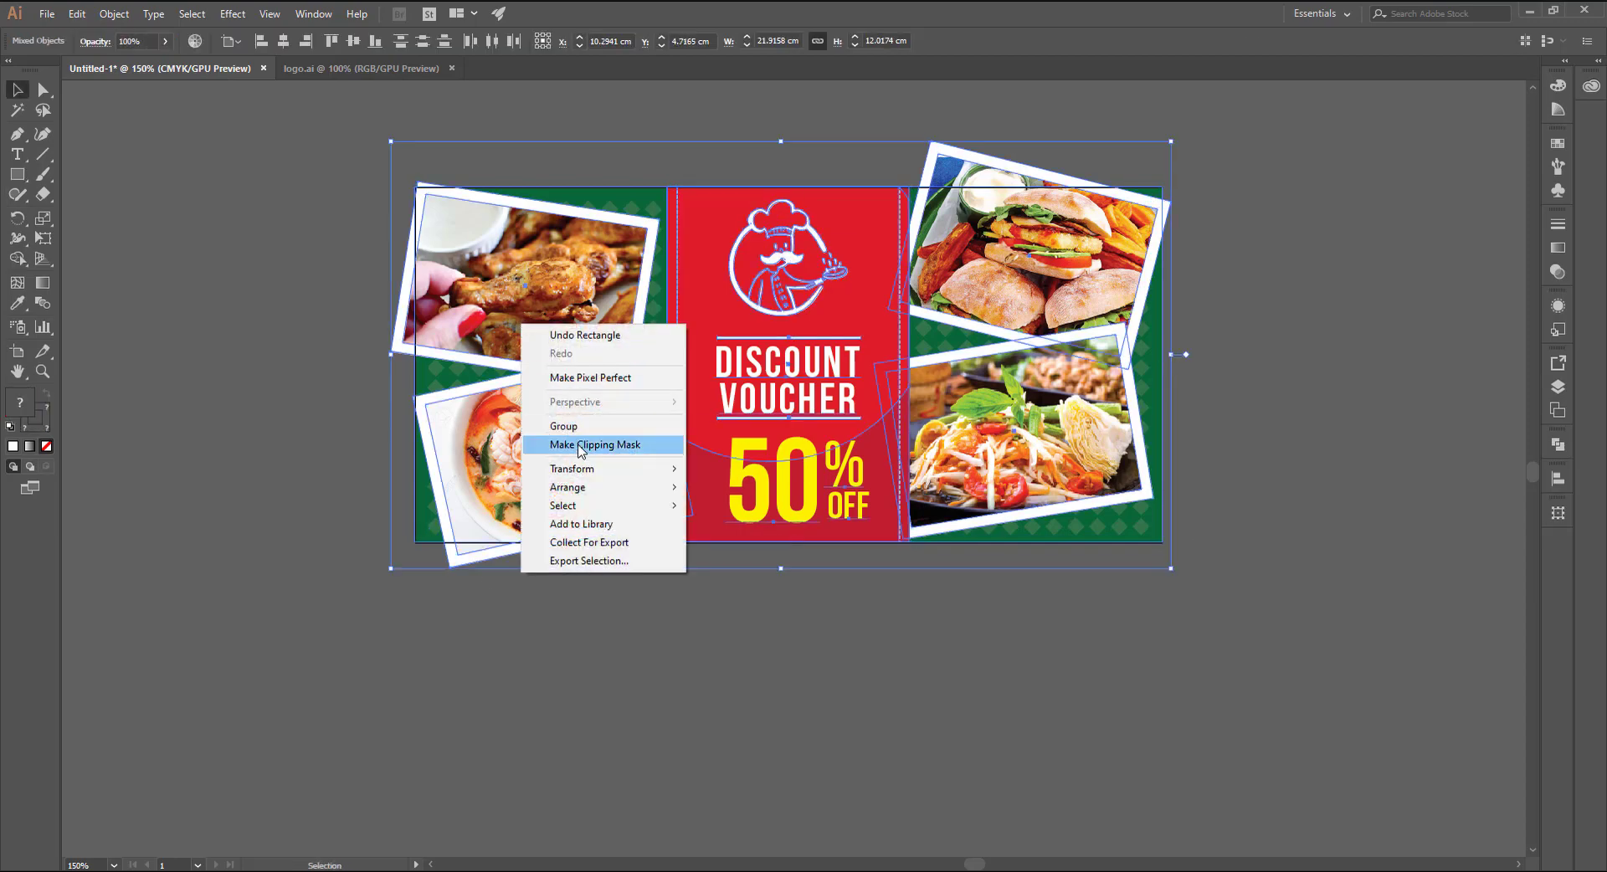
left_click(582, 445)
left_click(818, 634)
key("ctrl+0")
key("a")
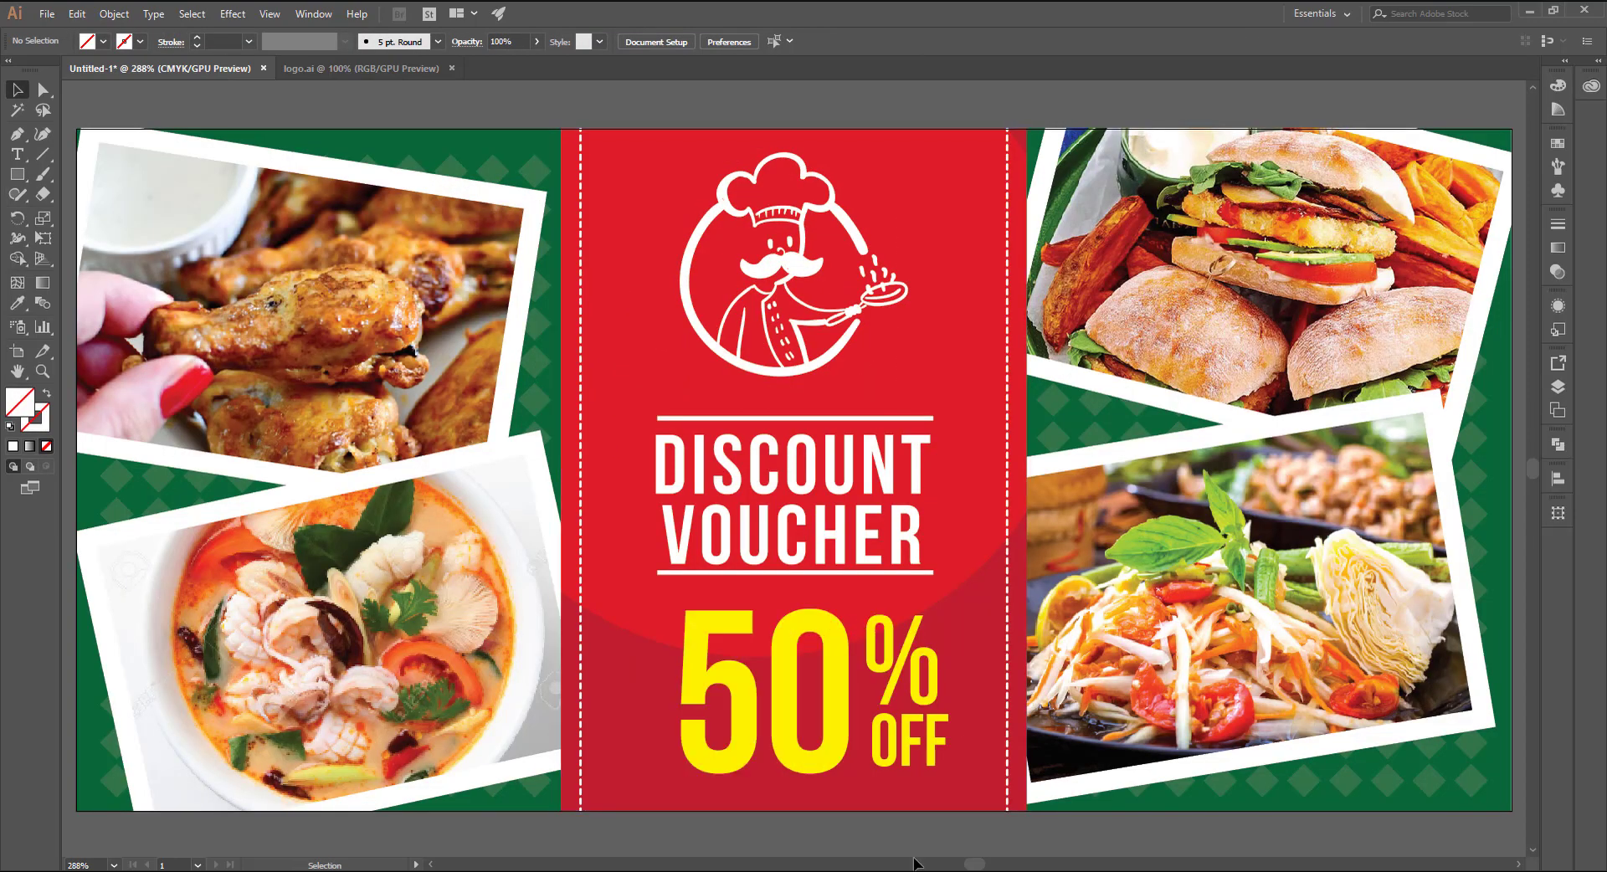